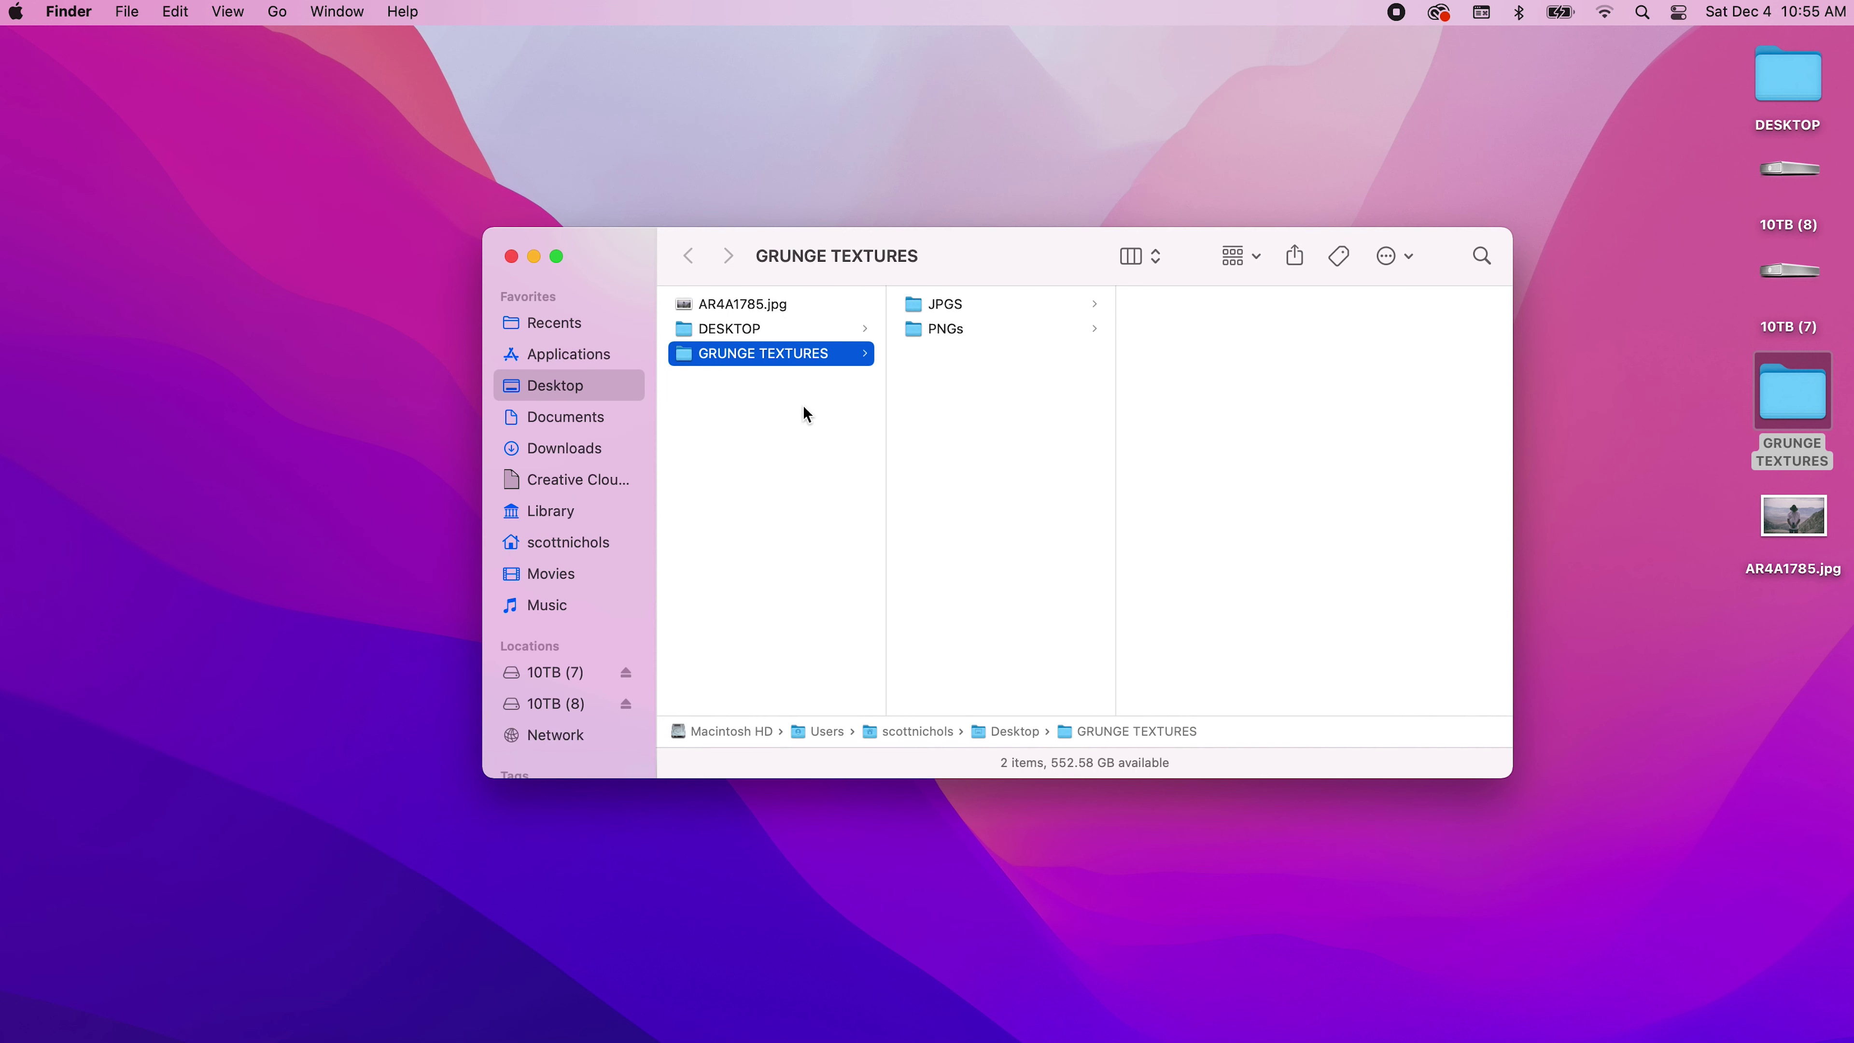
# Bring the GRUNGE TEXTURES Finder window into focus.
pyautogui.click(790, 232)
# Enlarge the textures window and switch between the JPGS and PNGs folders.
pyautogui.moveTo(790, 233); pyautogui.dragTo(783, 227)
pyautogui.moveTo(1272, 745); pyautogui.dragTo(1583, 891)
pyautogui.click(721, 282)
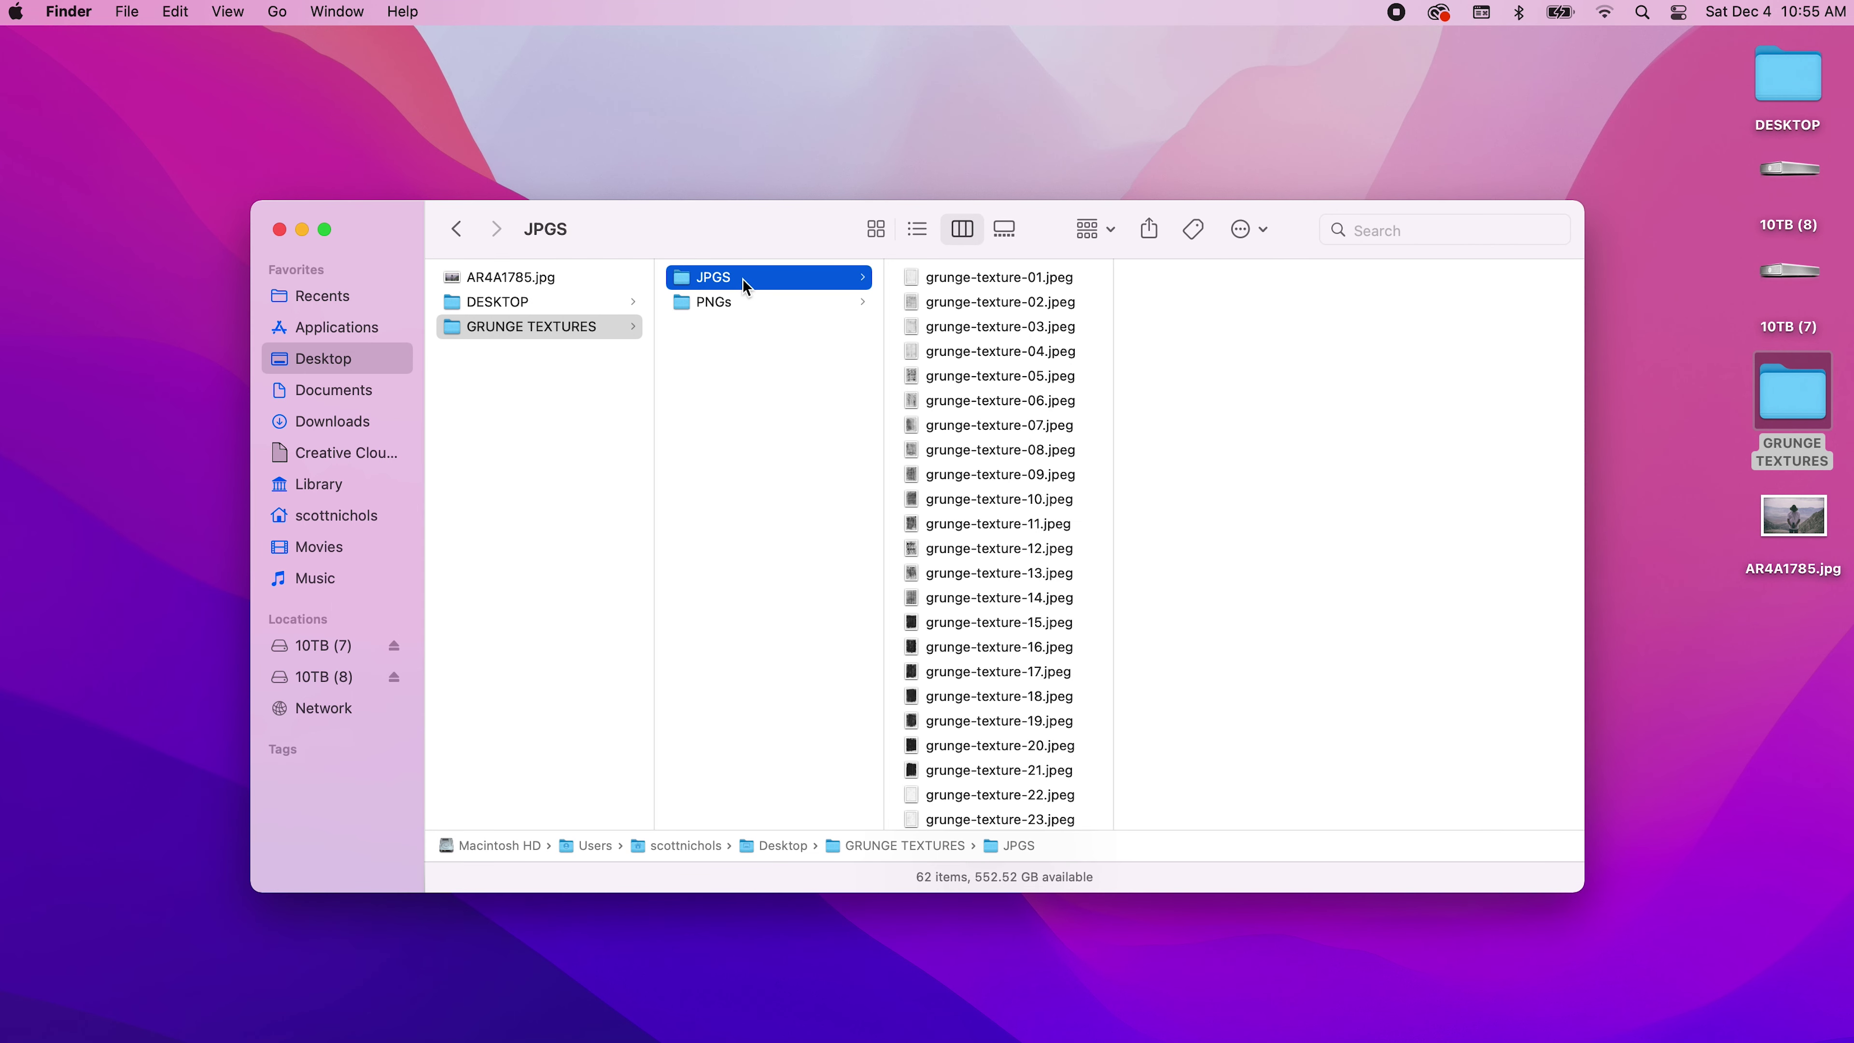
pyautogui.click(721, 301)
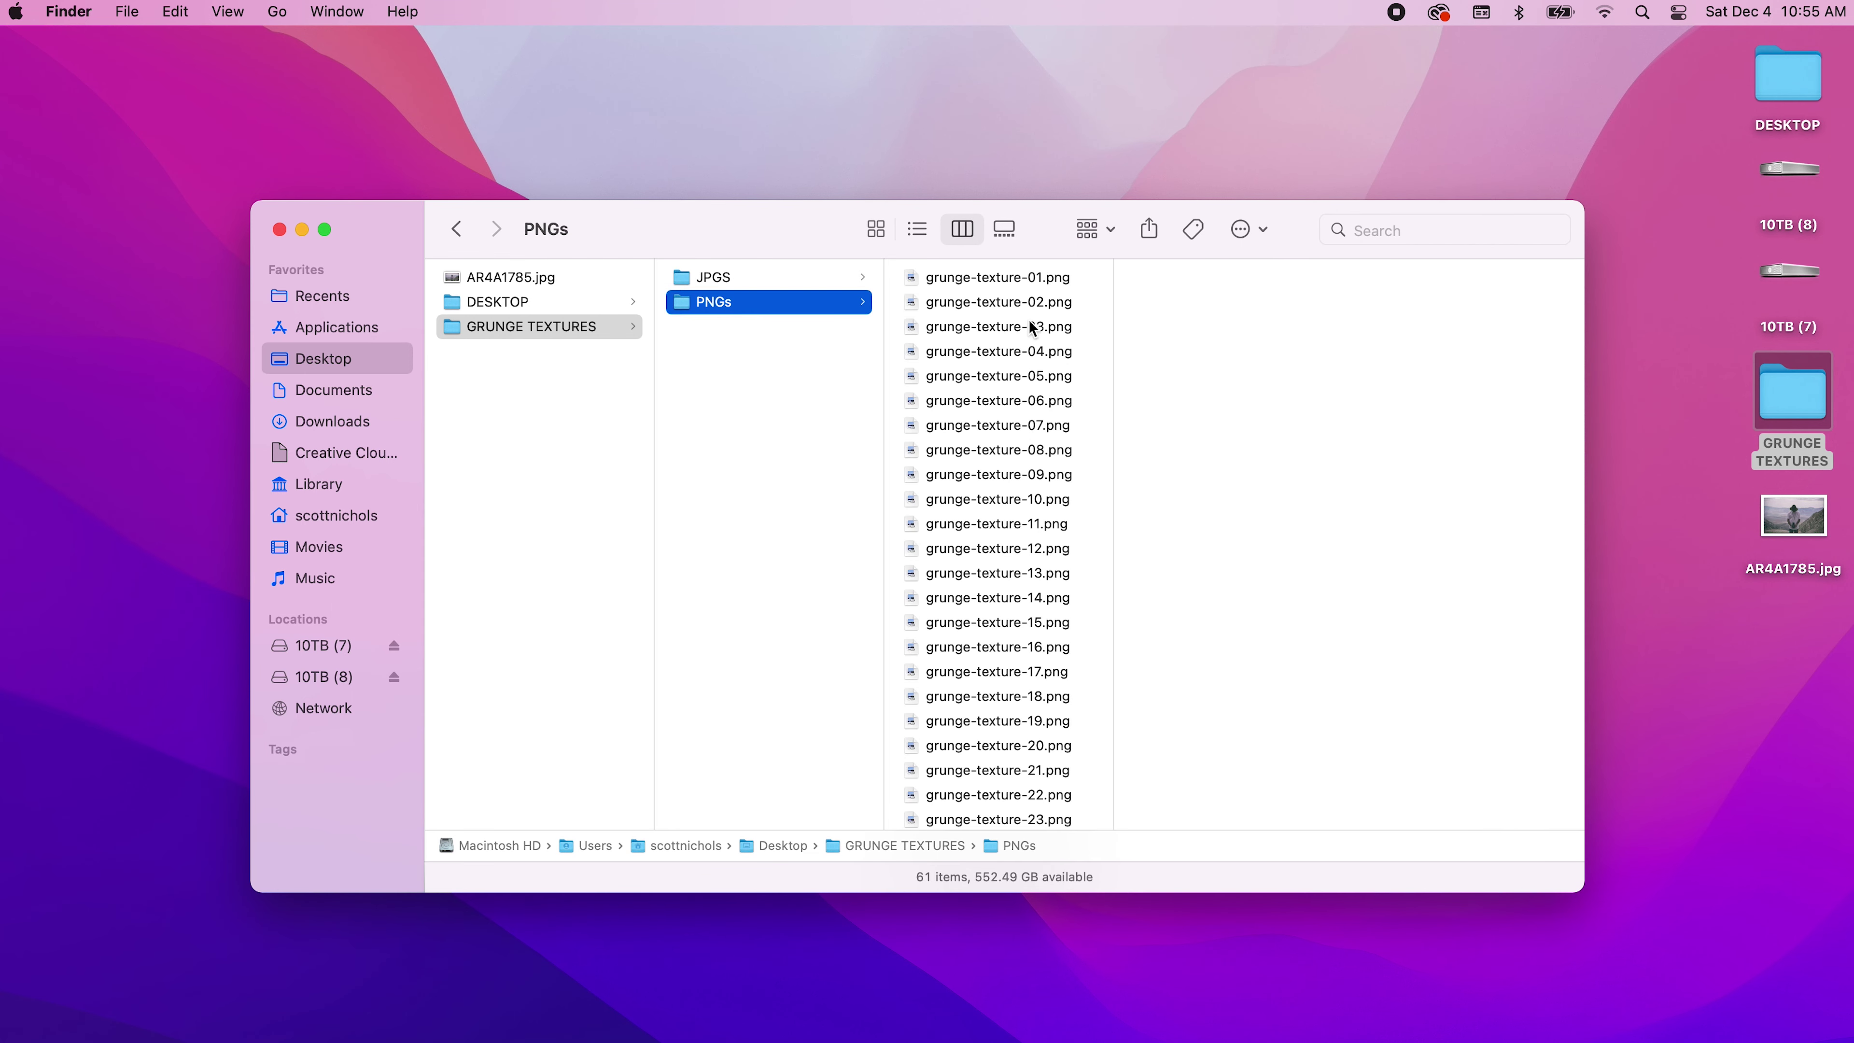
pyautogui.click(792, 276)
pyautogui.click(855, 305)
# Preview grunge-texture-07.png, grunge-texture-09.jpeg and grunge-texture-15.jpeg.
pyautogui.click(967, 428)
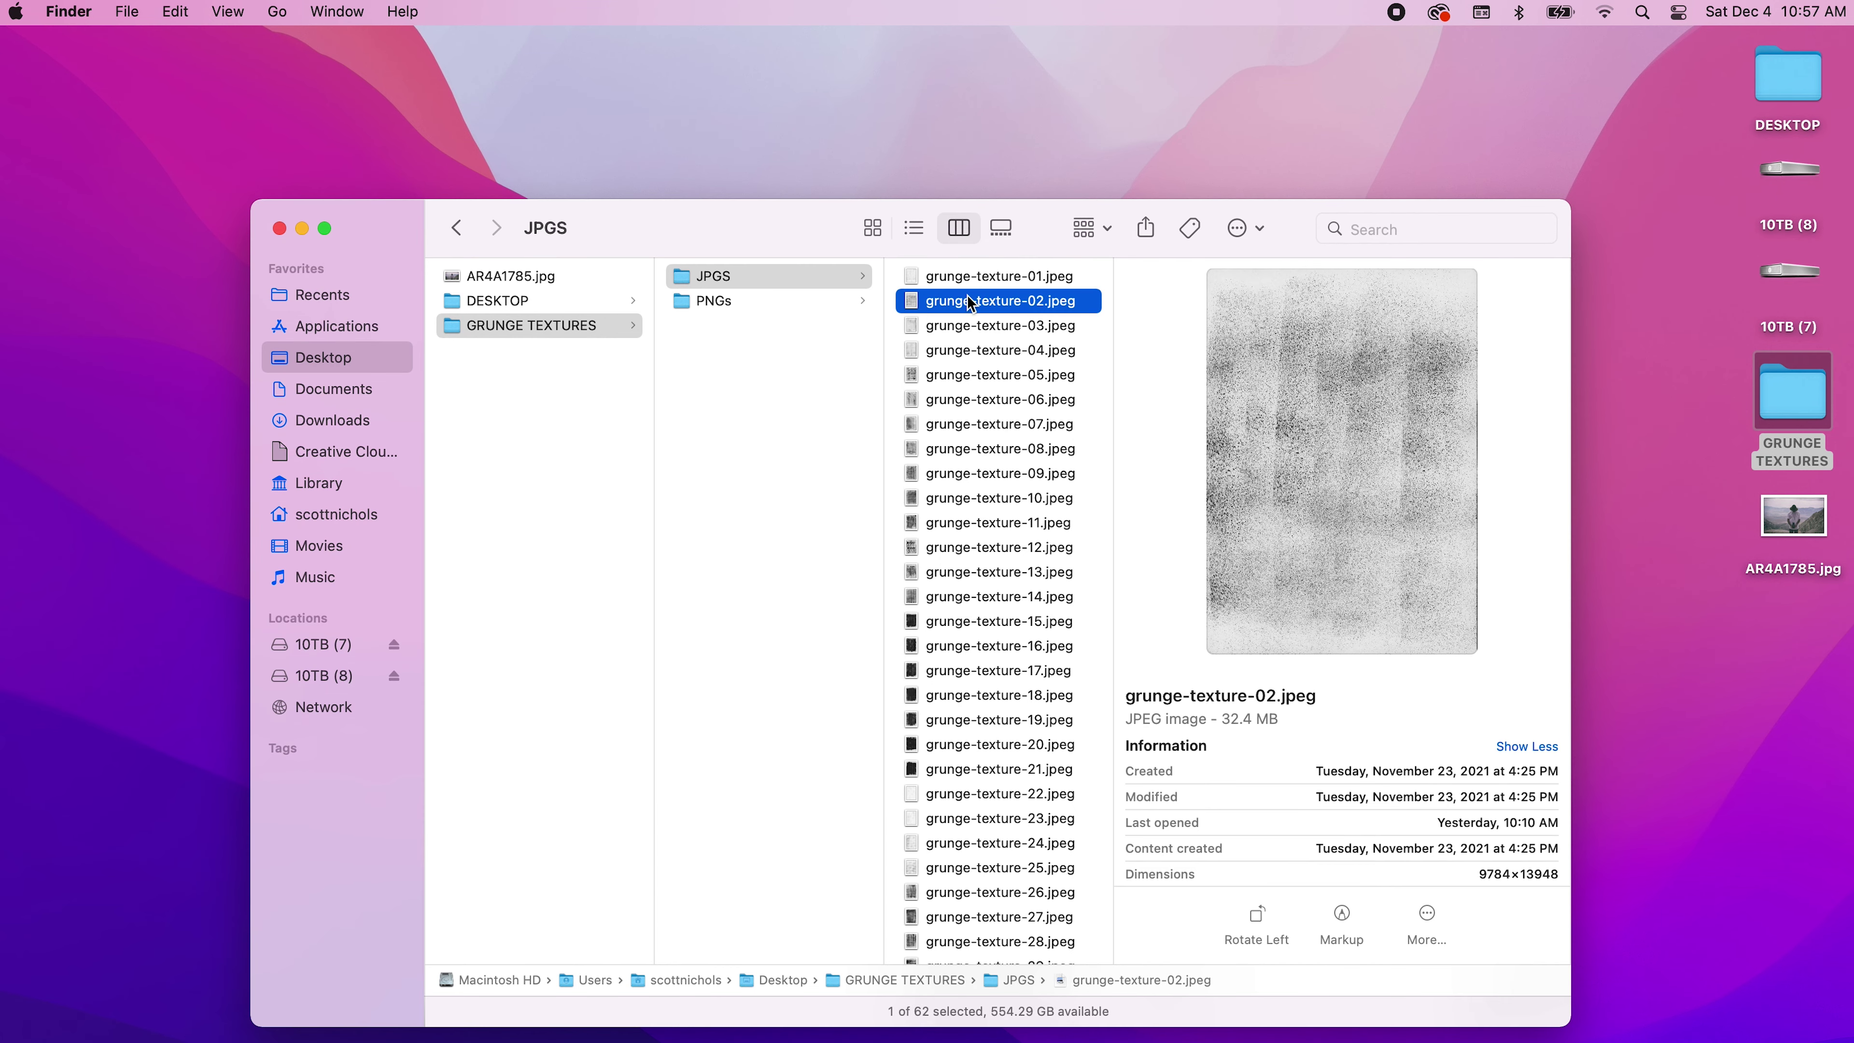
pyautogui.scroll(-2, 993, 342)
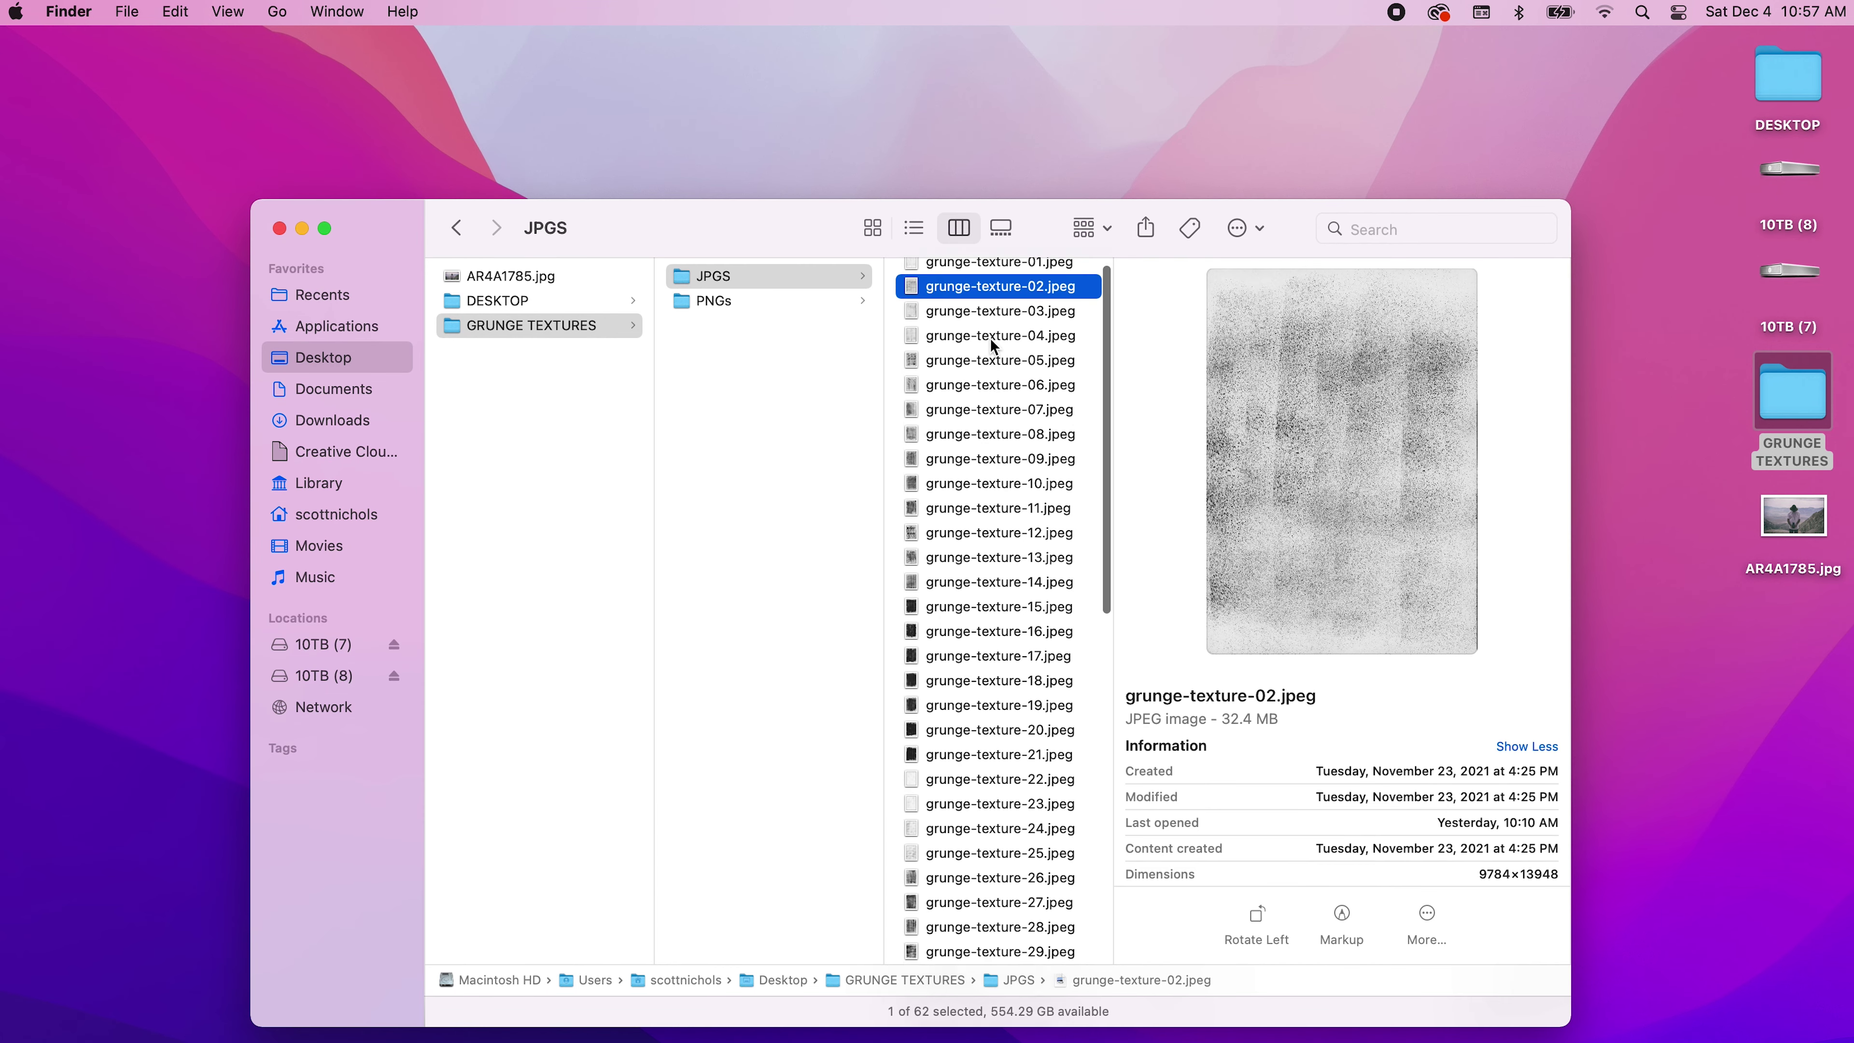
pyautogui.scroll(2, 979, 318)
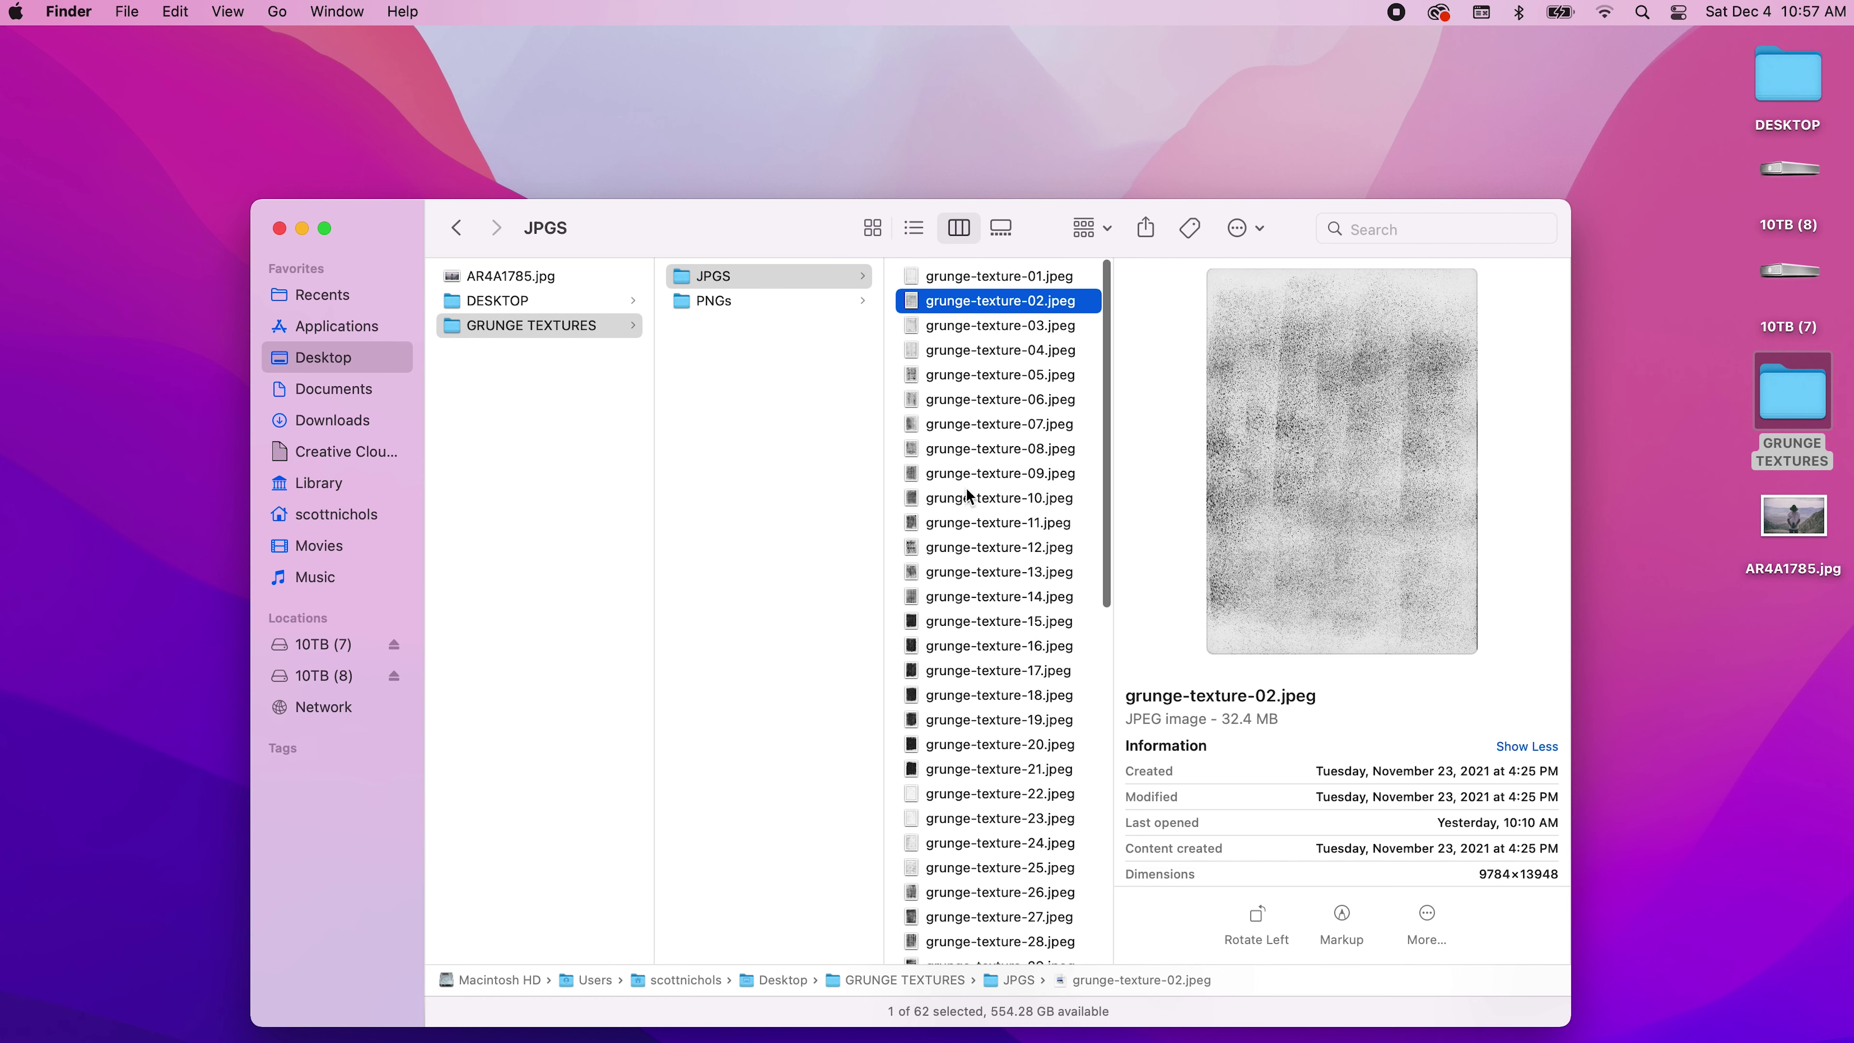
pyautogui.click(972, 476)
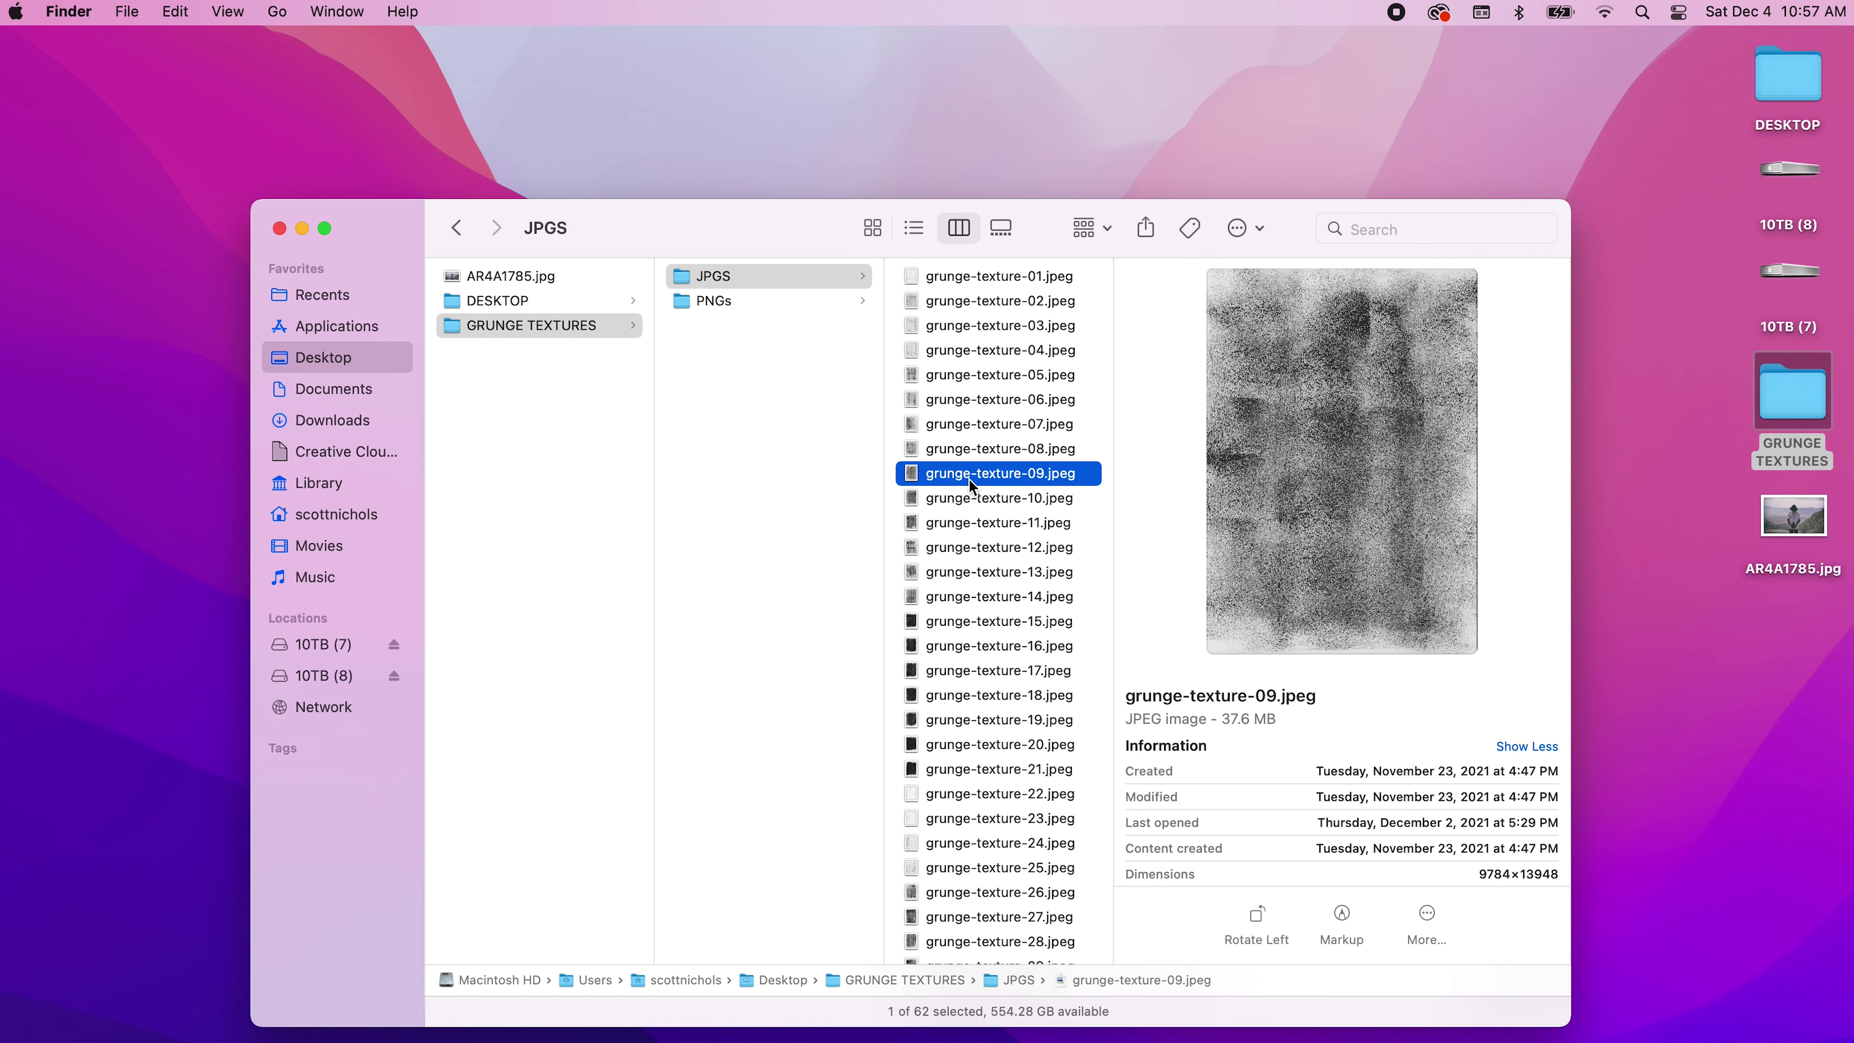
pyautogui.click(979, 627)
pyautogui.scroll(-3, 967, 643)
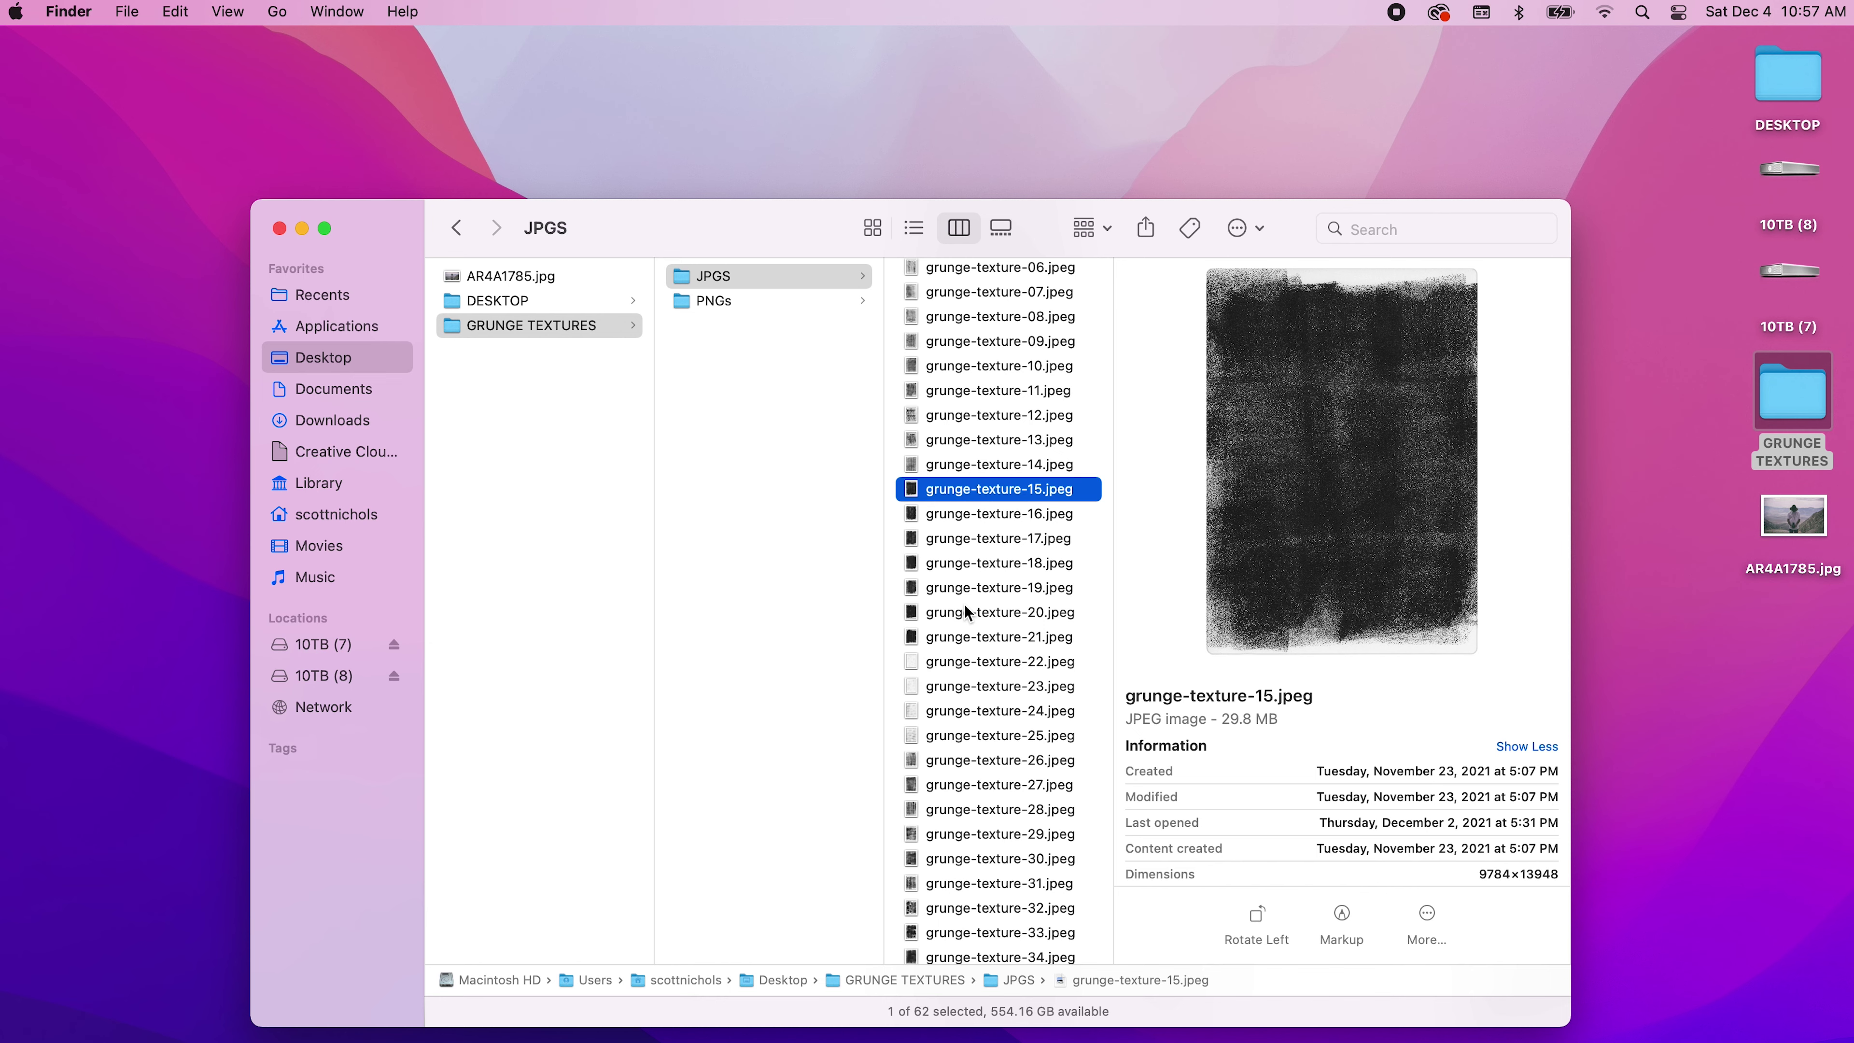
pyautogui.scroll(5, 989, 497)
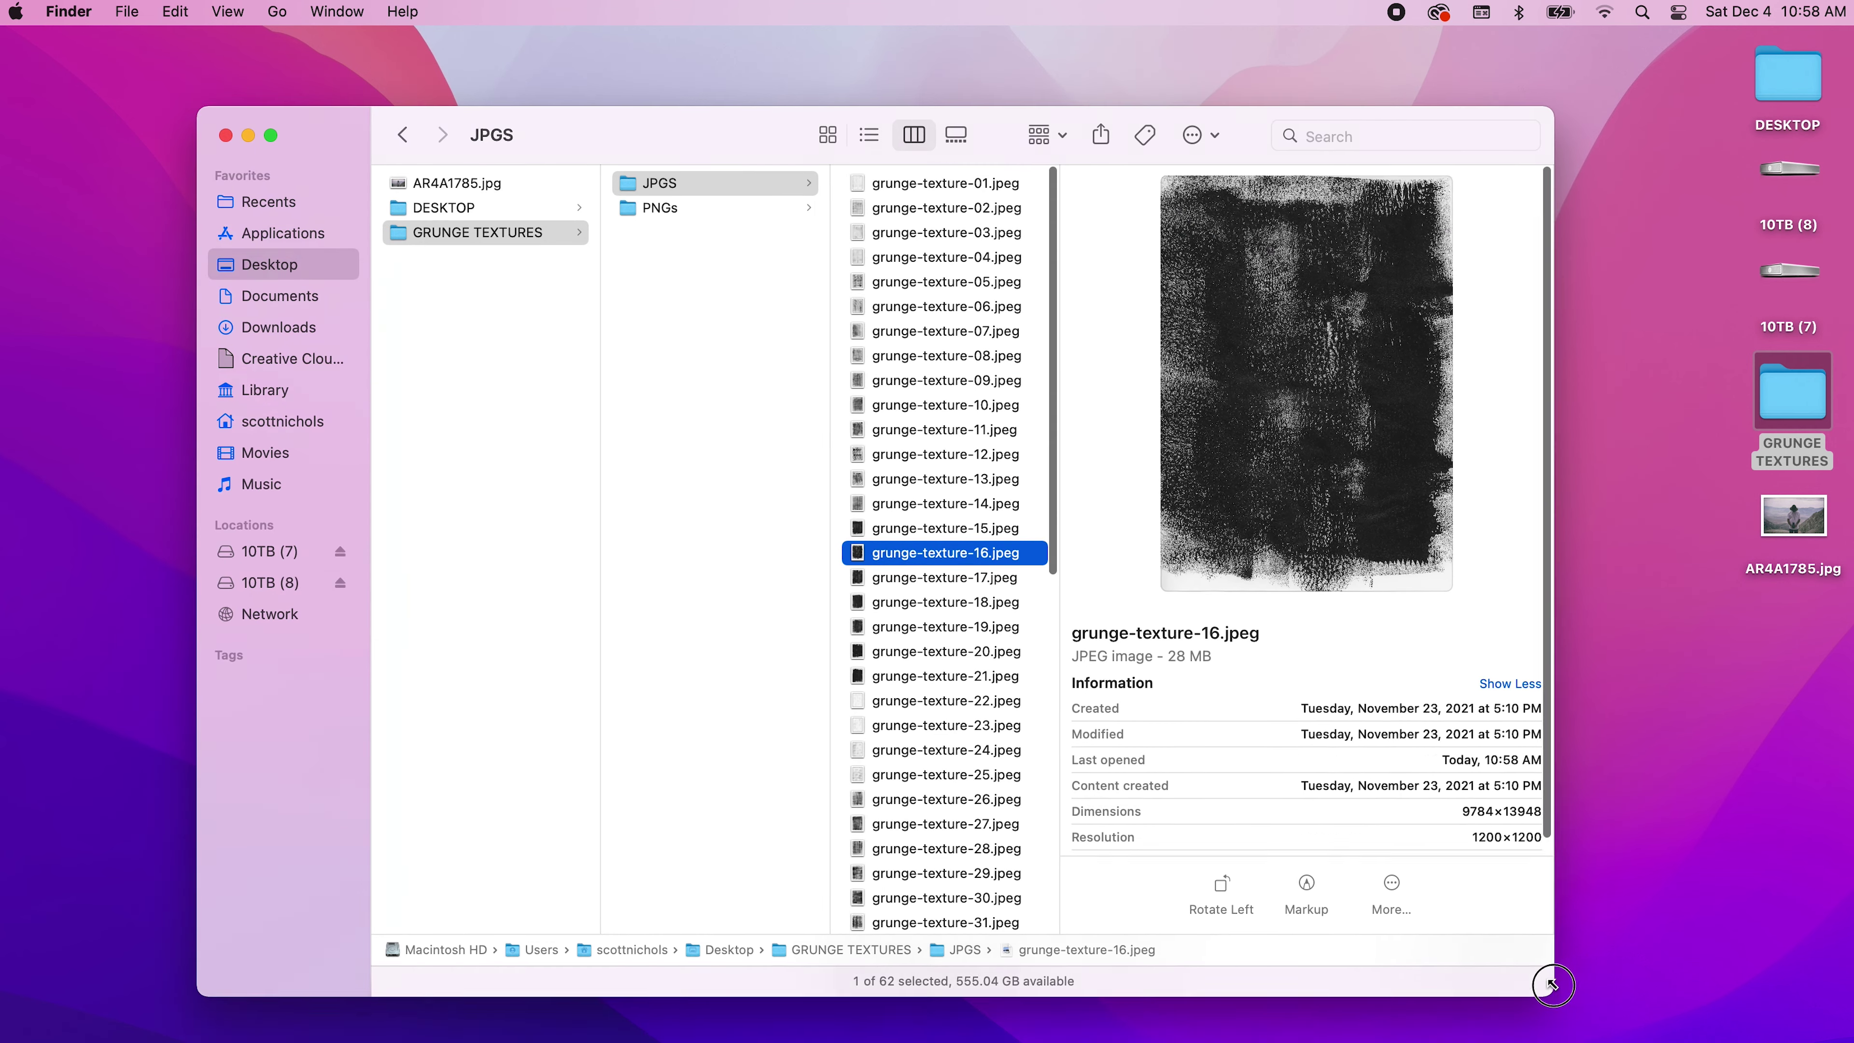
# Select grunge-texture-16.jpeg and inspect it enlarged in Quick Look.
pyautogui.press('Down')
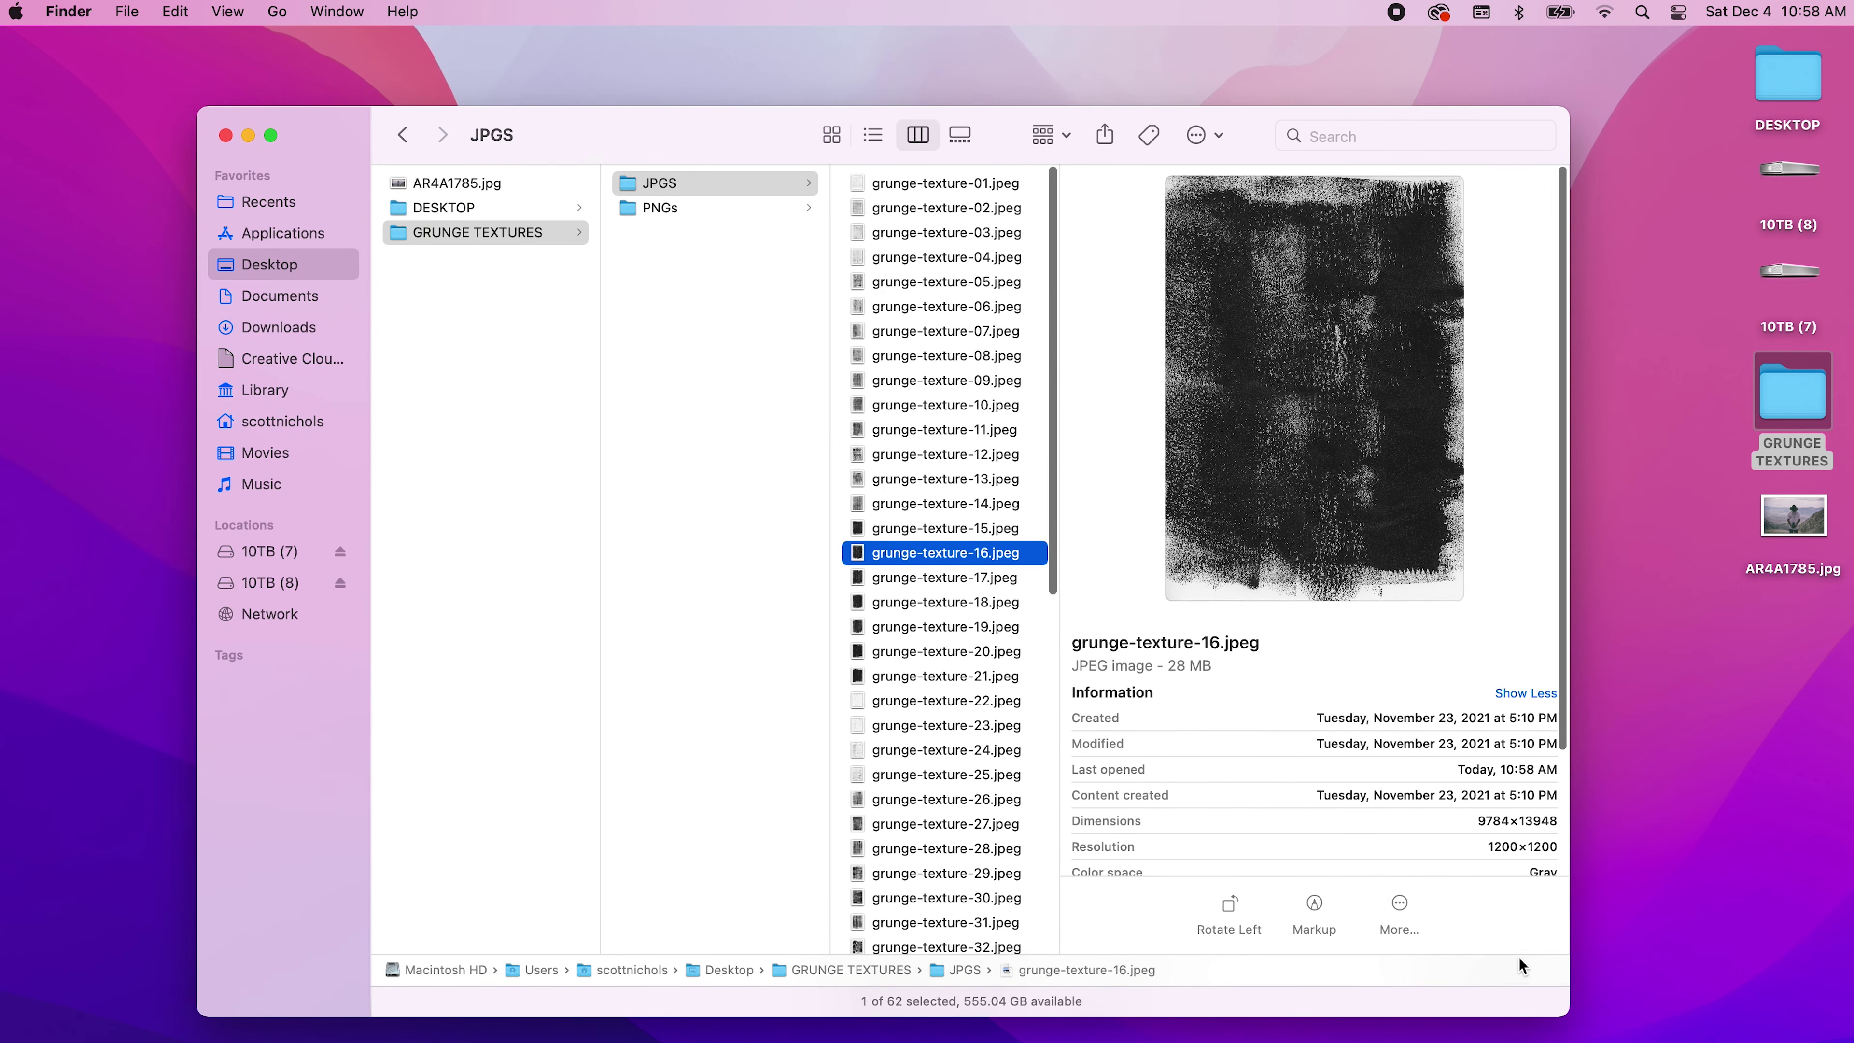
pyautogui.scroll(-5, 1410, 683)
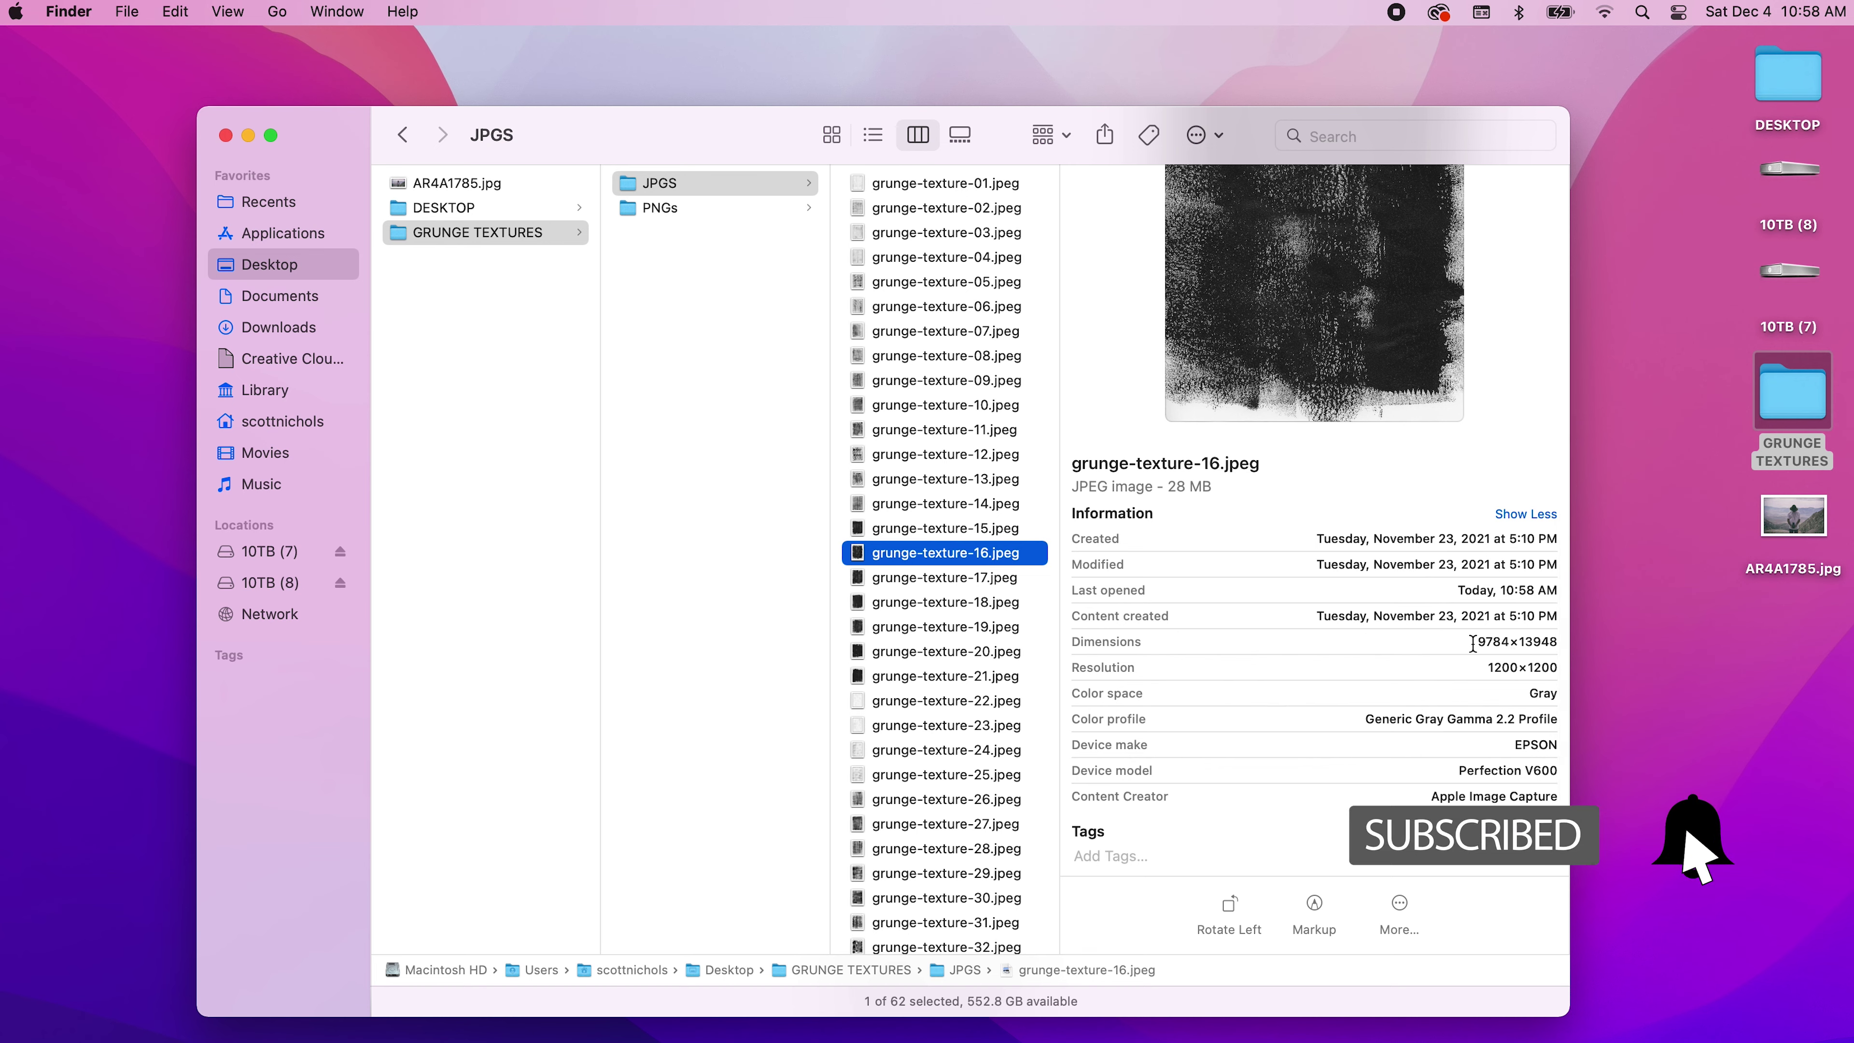
pyautogui.press('space')
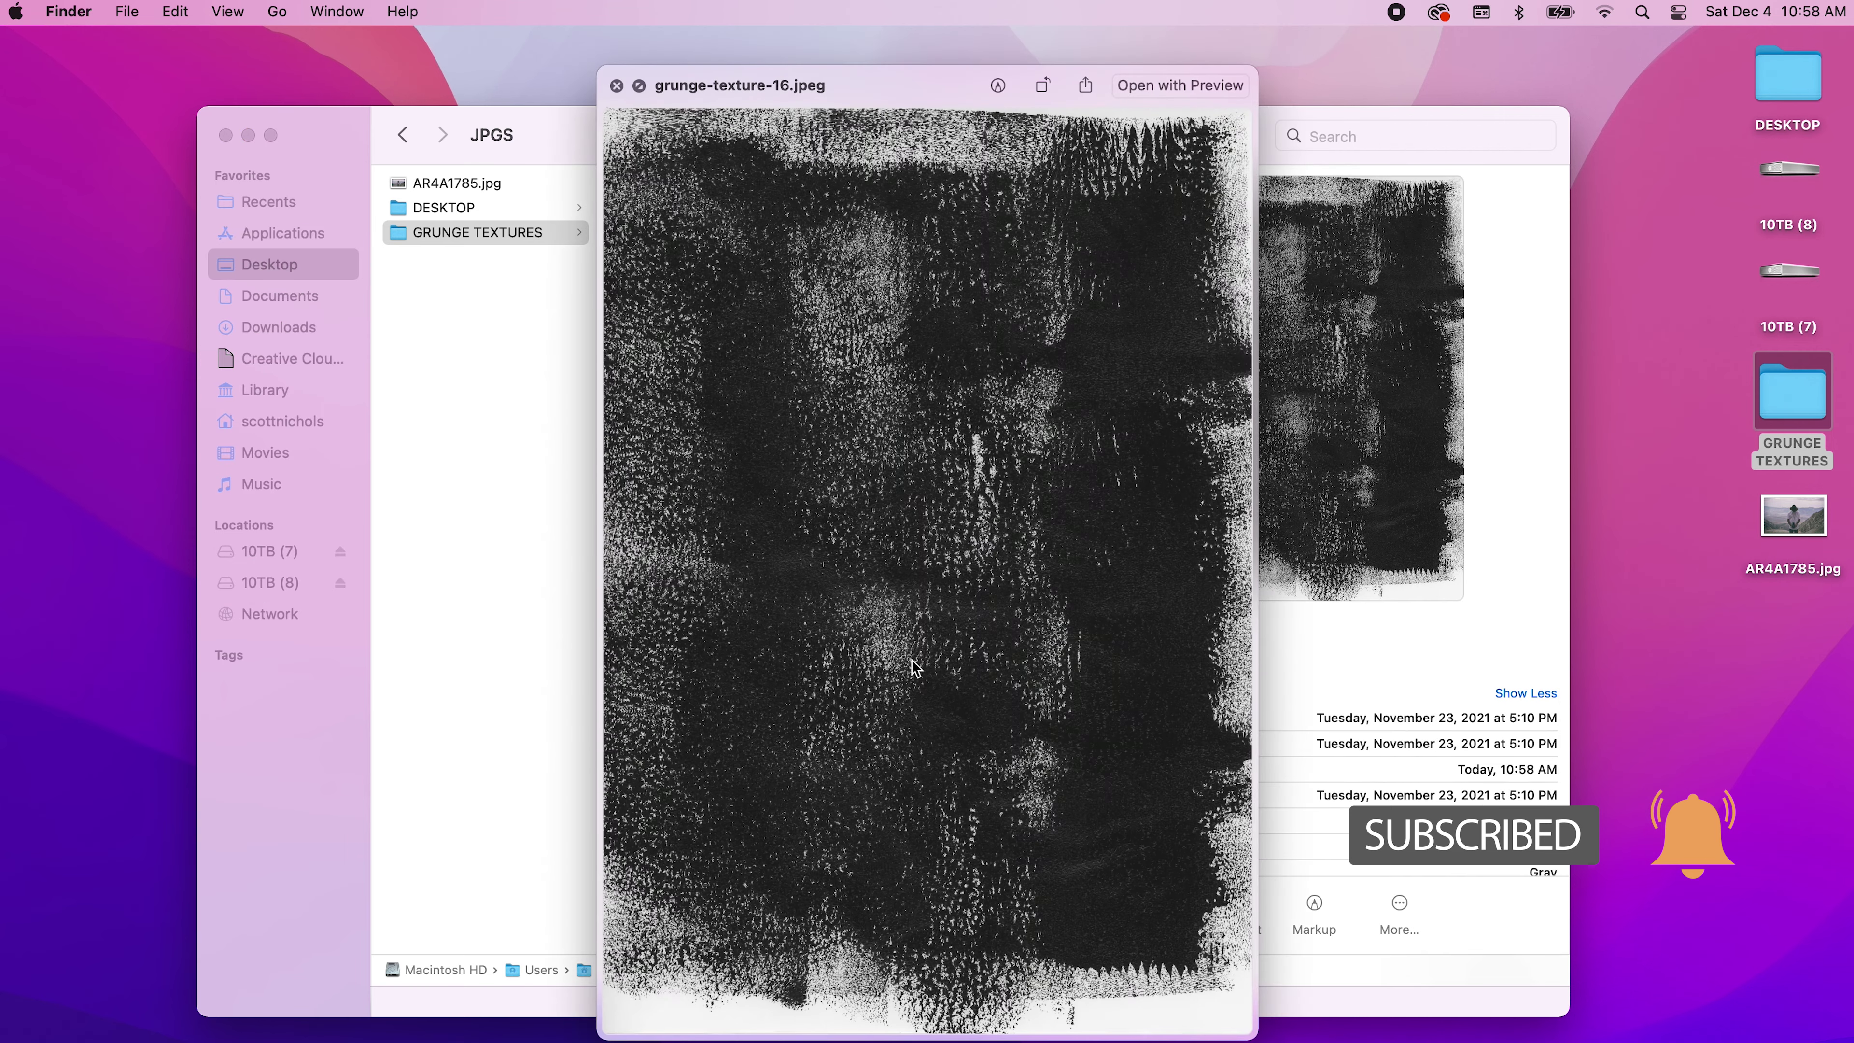
pyautogui.press('space')
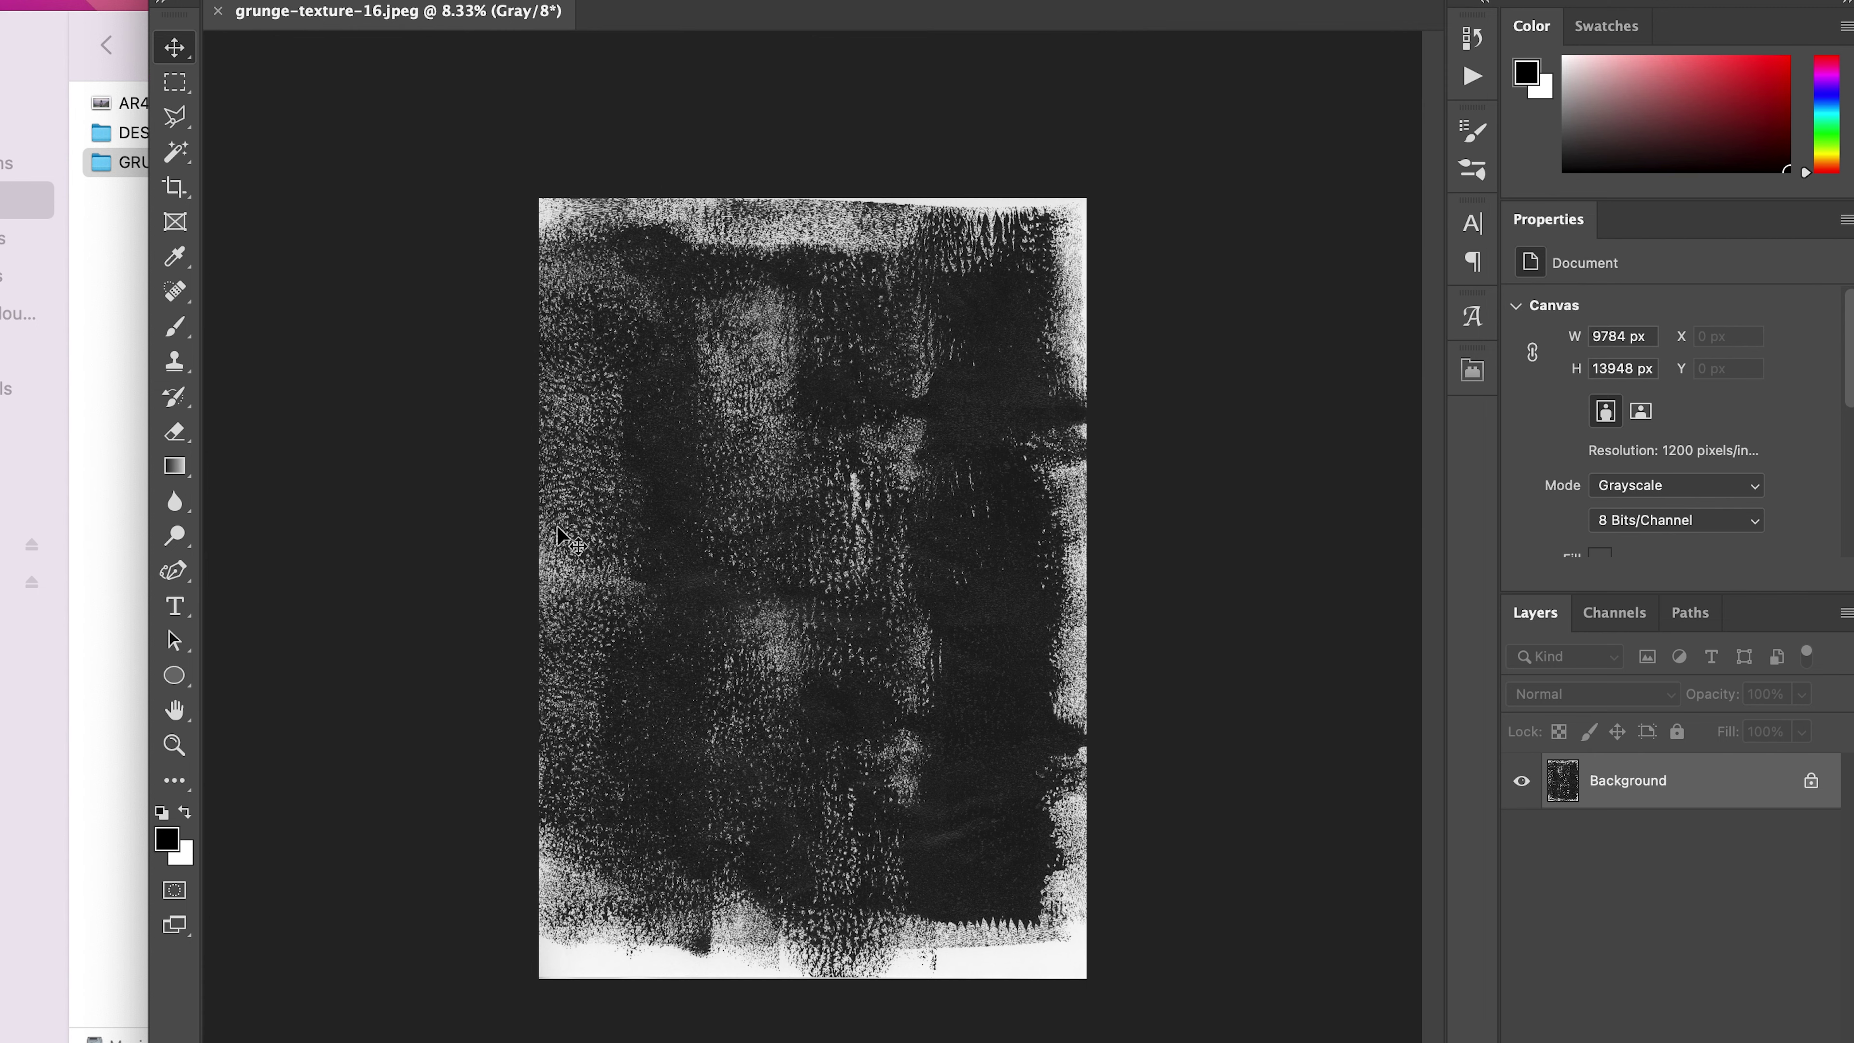
# Add a three-line text layer reading NEVER STOP CREATING on the texture.
pyautogui.click(173, 606)
pyautogui.click(867, 467)
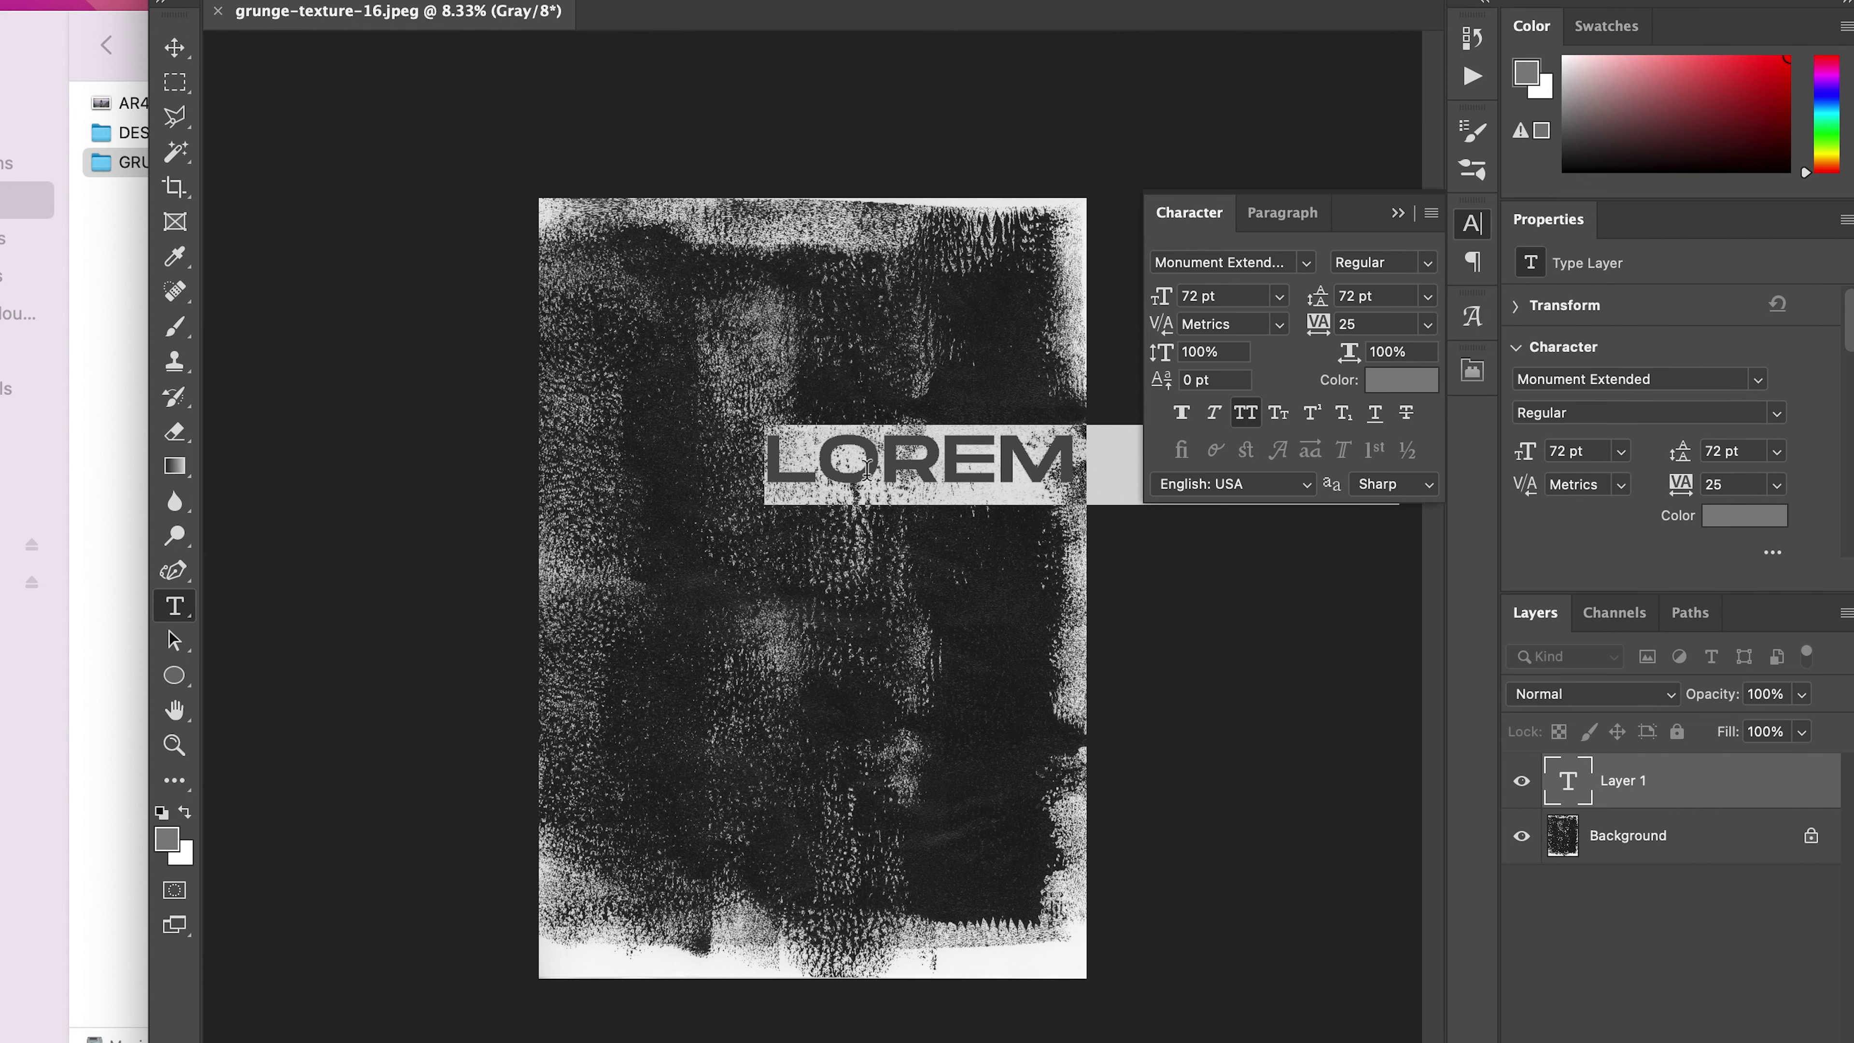
pyautogui.write('NEVER')
pyautogui.write('STEO')
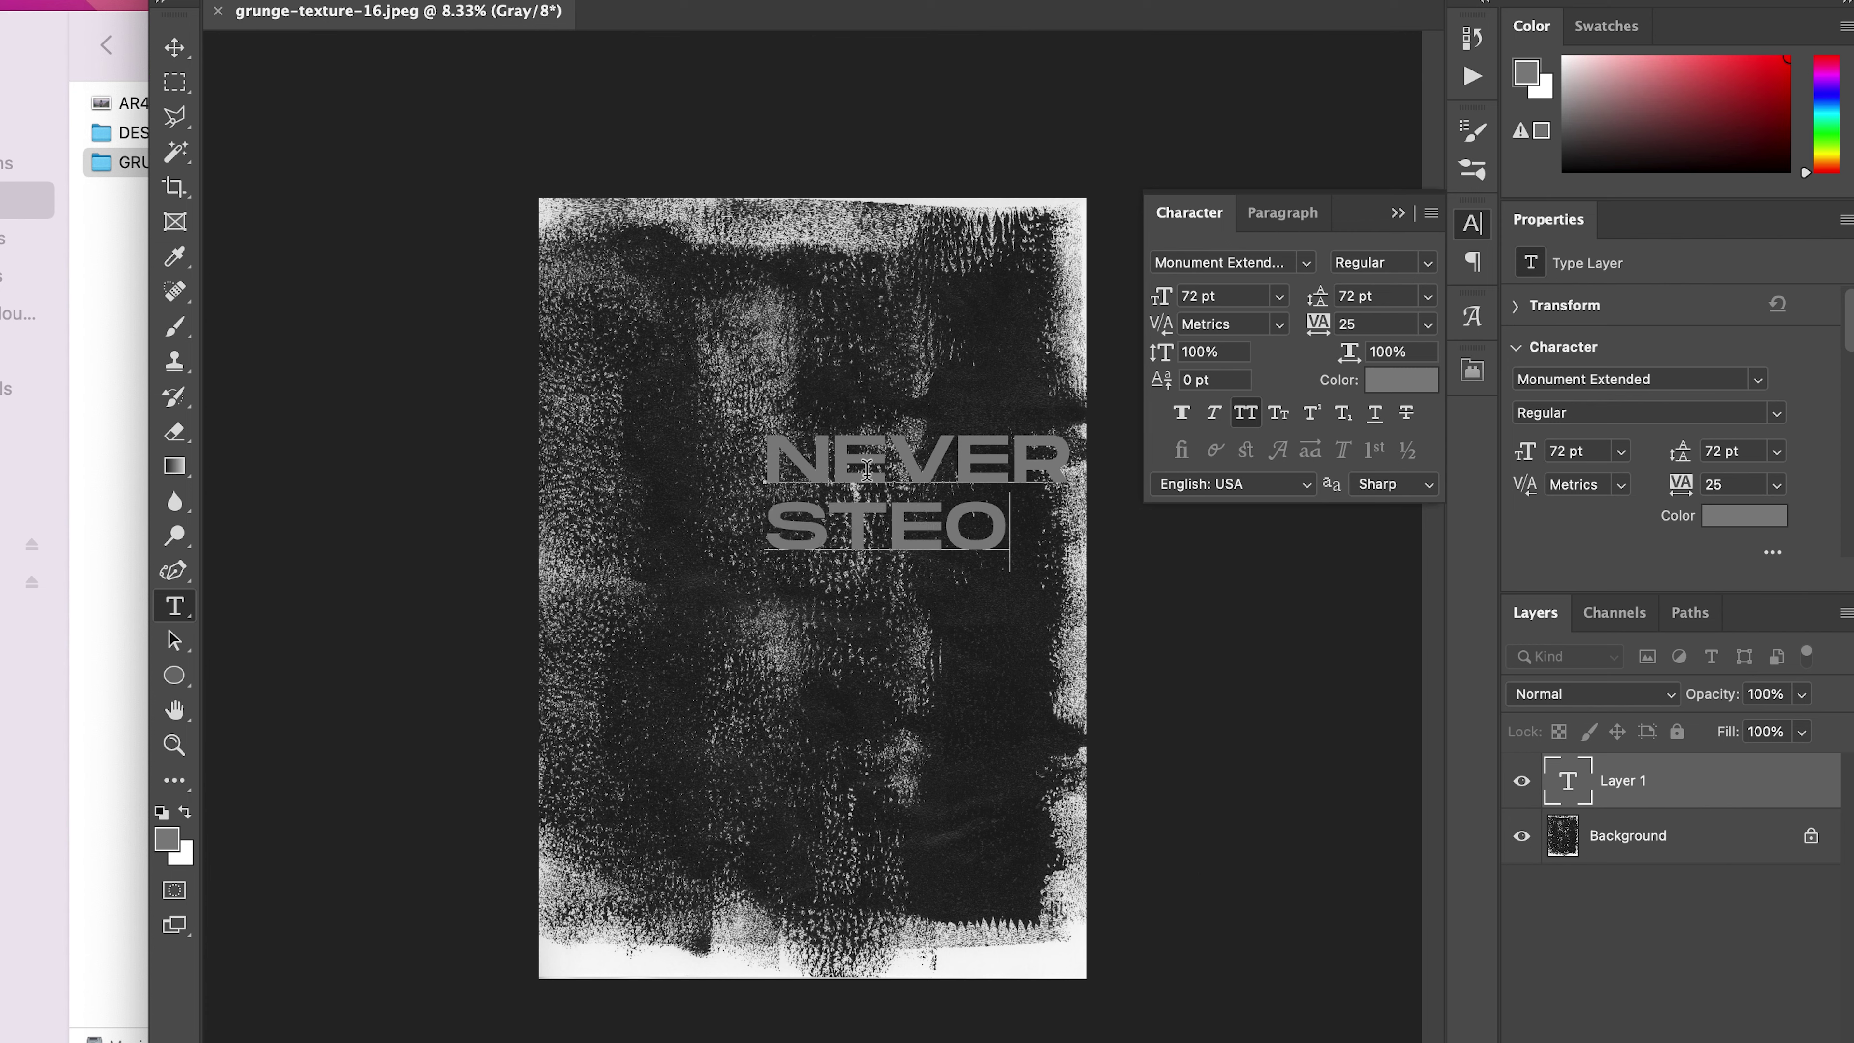
pyautogui.press('BackSpace')
pyautogui.press('BackSpace')
pyautogui.write('OP')
pyautogui.press('Return')
pyautogui.write('CREATIVE')
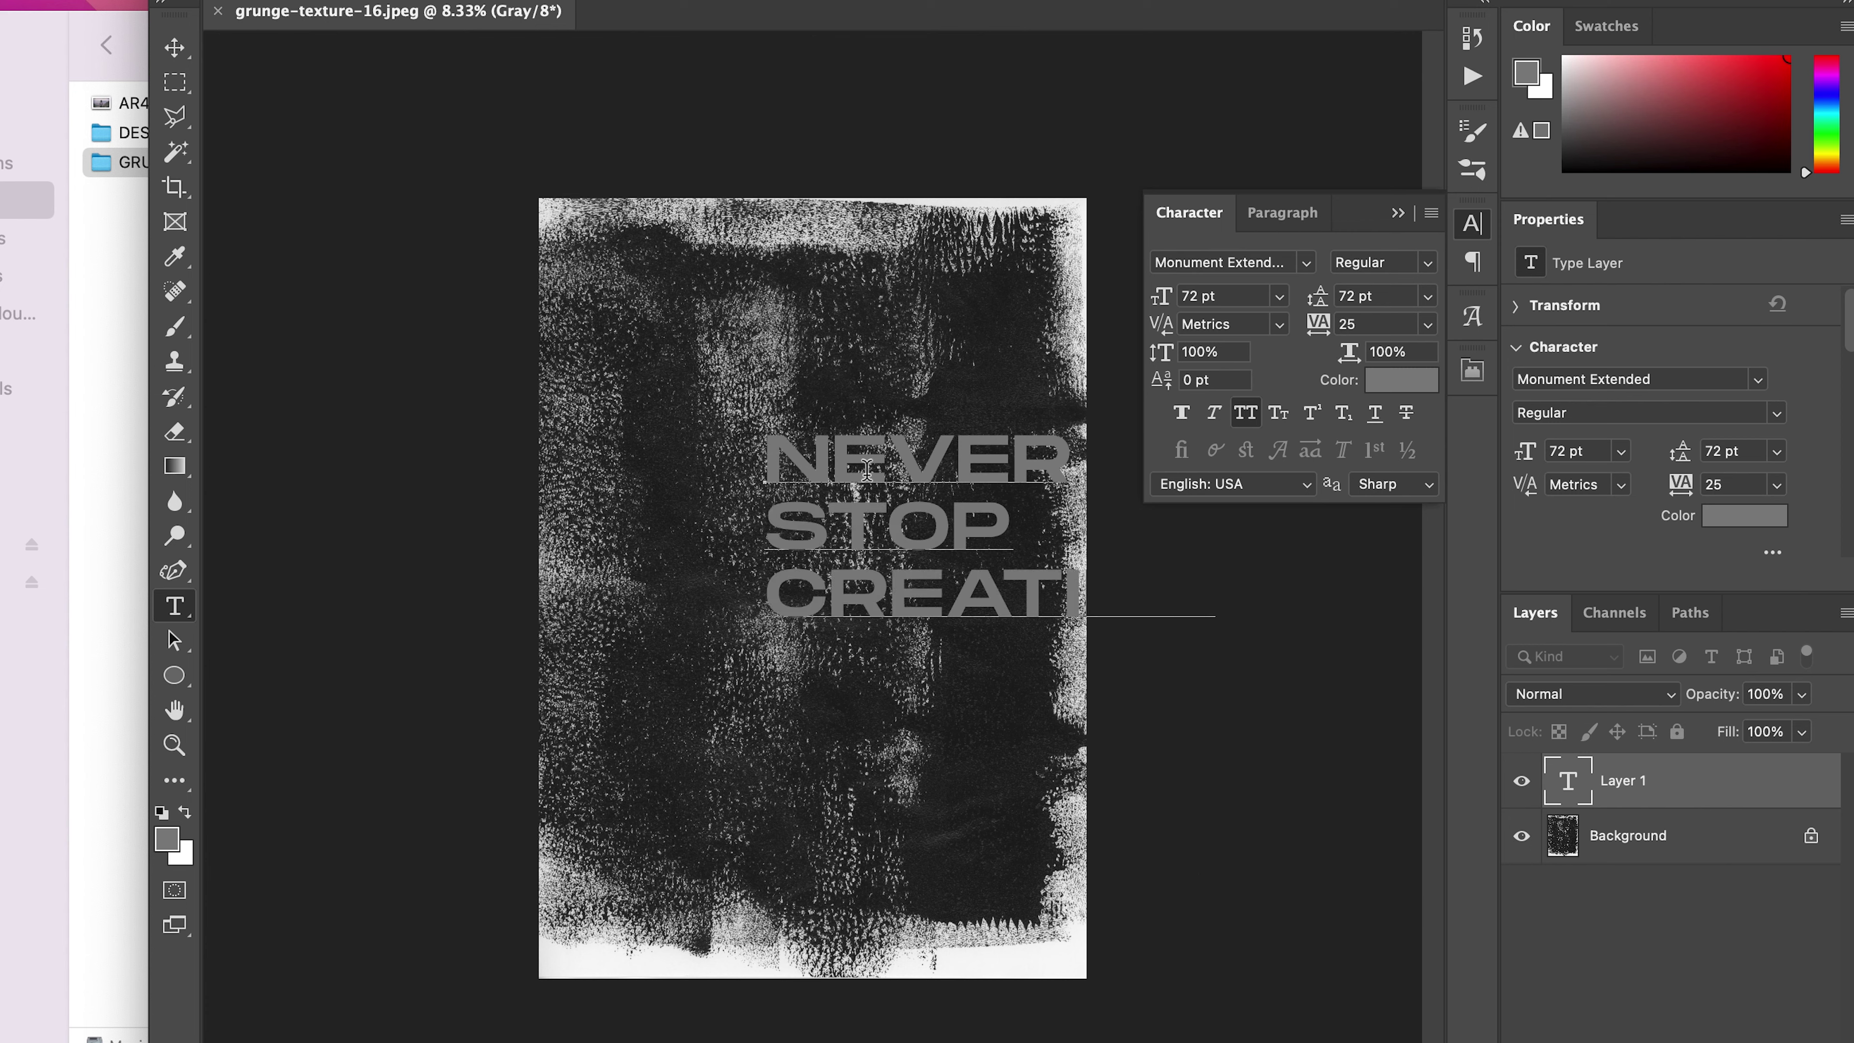
# Make all the text white in the Character panel.
pyautogui.press('super+a')
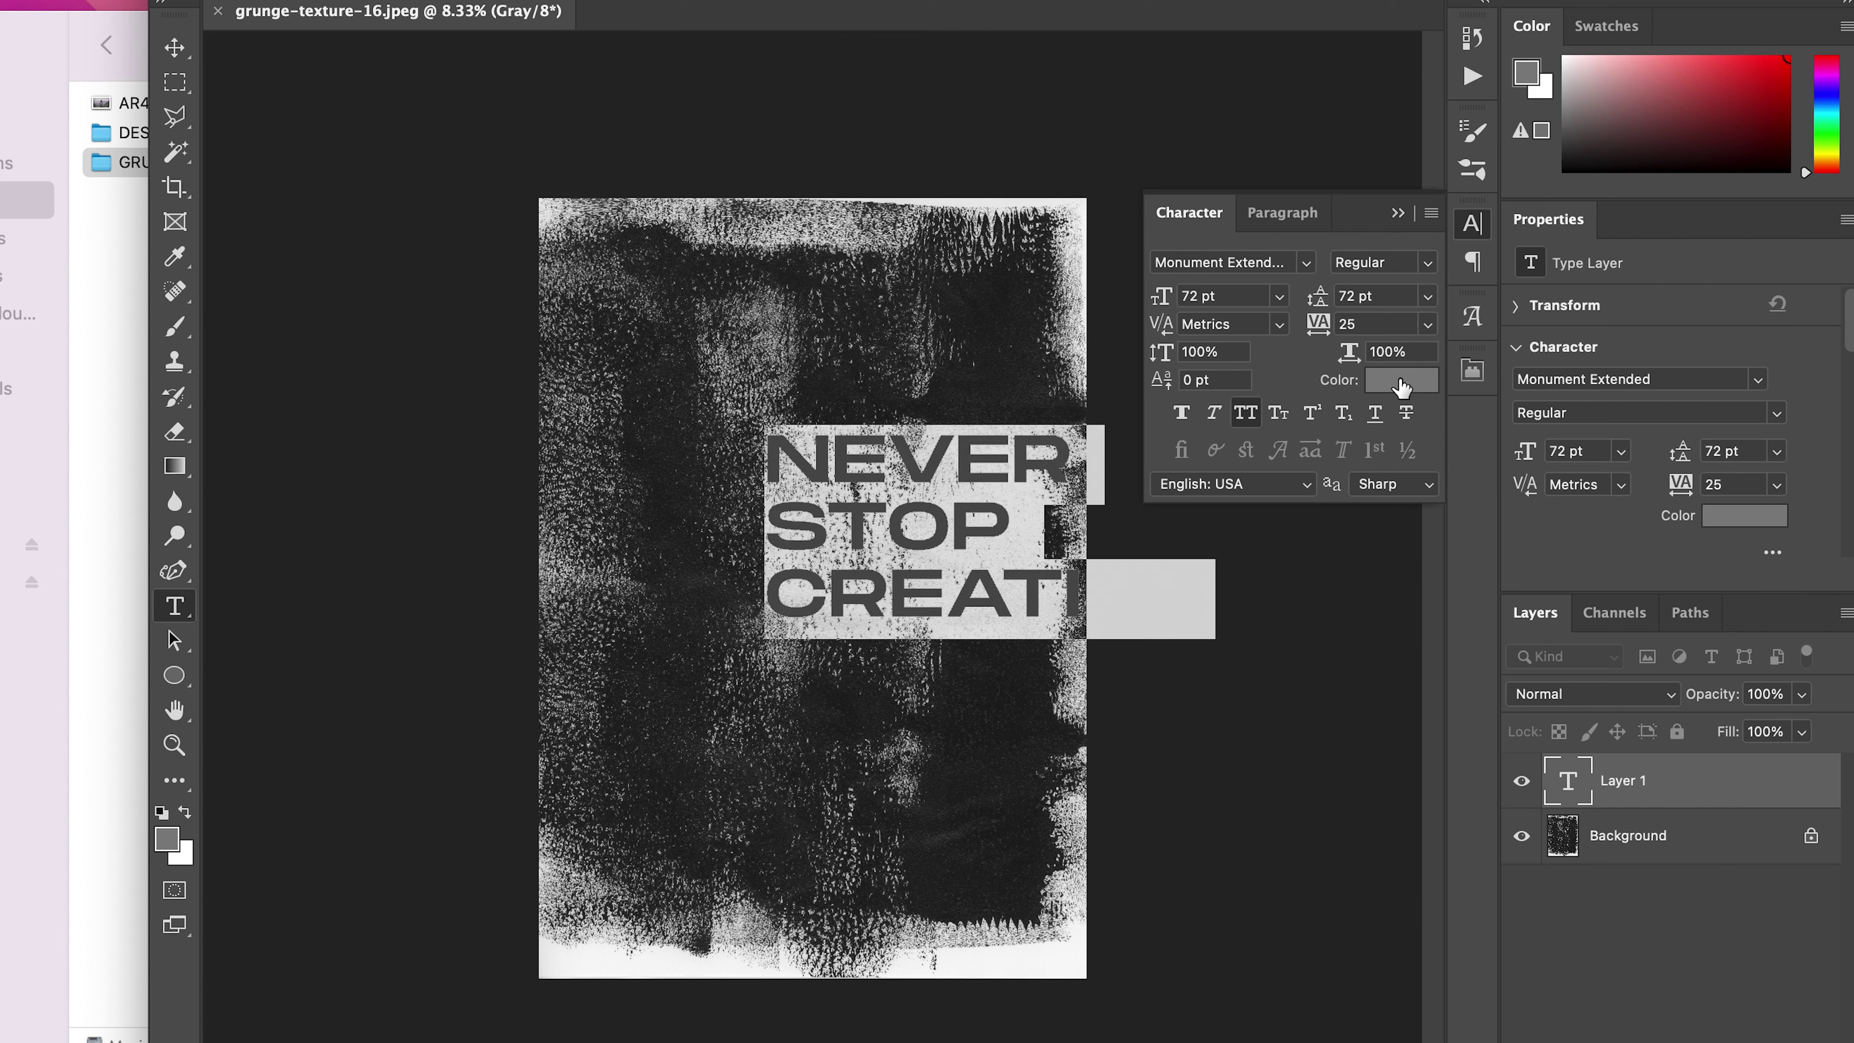
pyautogui.click(1402, 380)
pyautogui.click(1162, 285)
pyautogui.click(1768, 269)
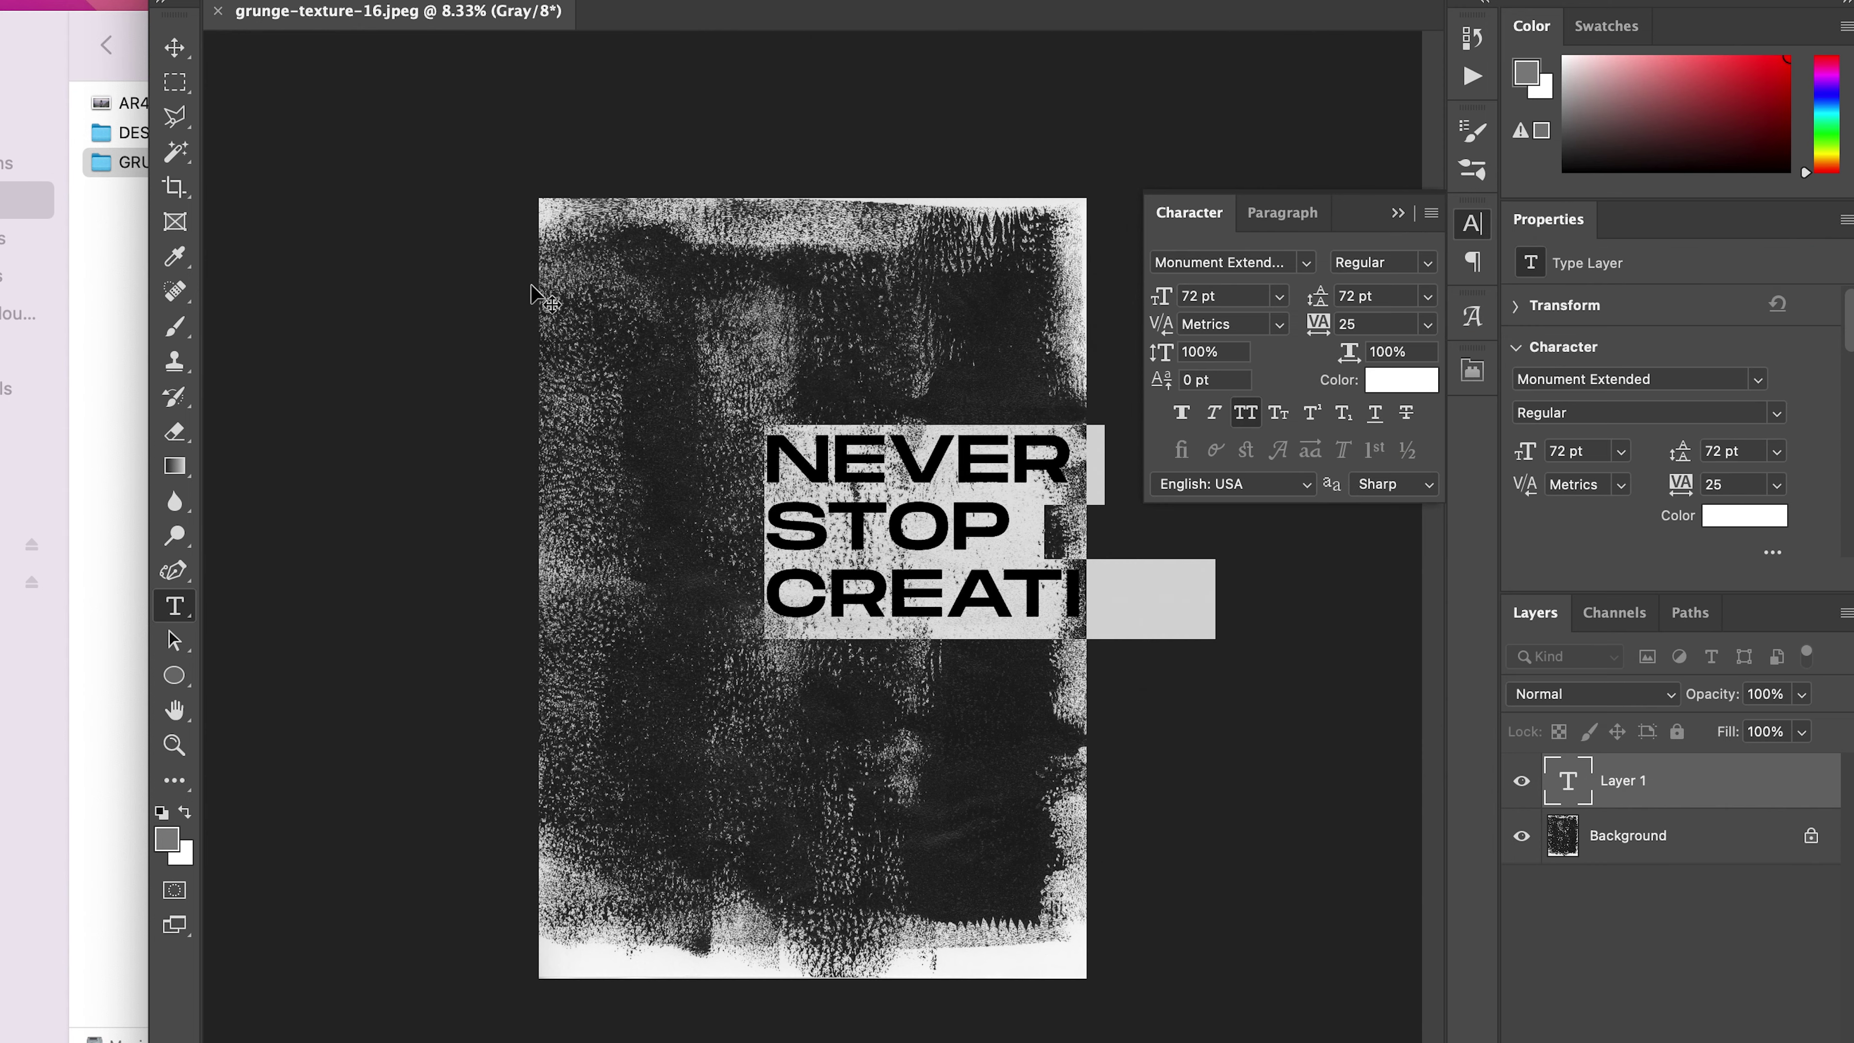
# Move the text left of centre and open AR4A1785.jpg in Photoshop.
pyautogui.click(175, 47)
pyautogui.moveTo(852, 489); pyautogui.dragTo(682, 510)
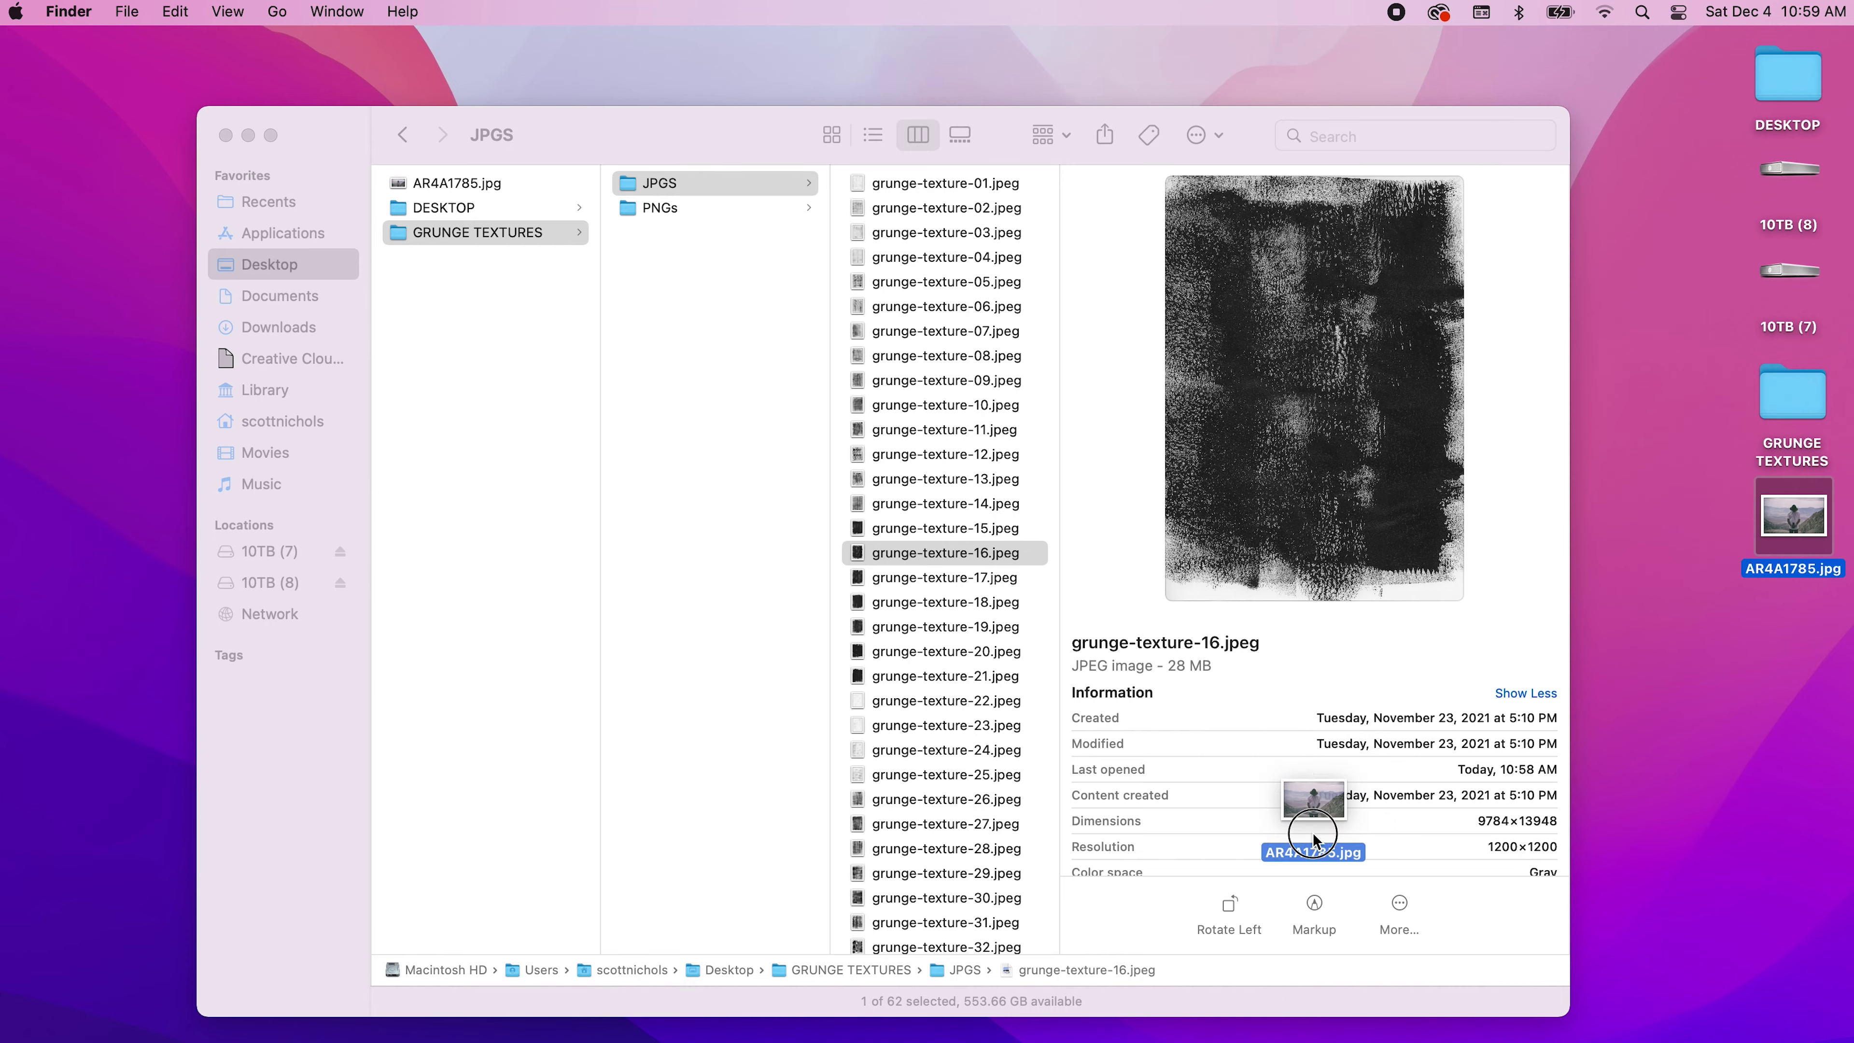
pyautogui.moveTo(1314, 840); pyautogui.dragTo(1329, 1033)
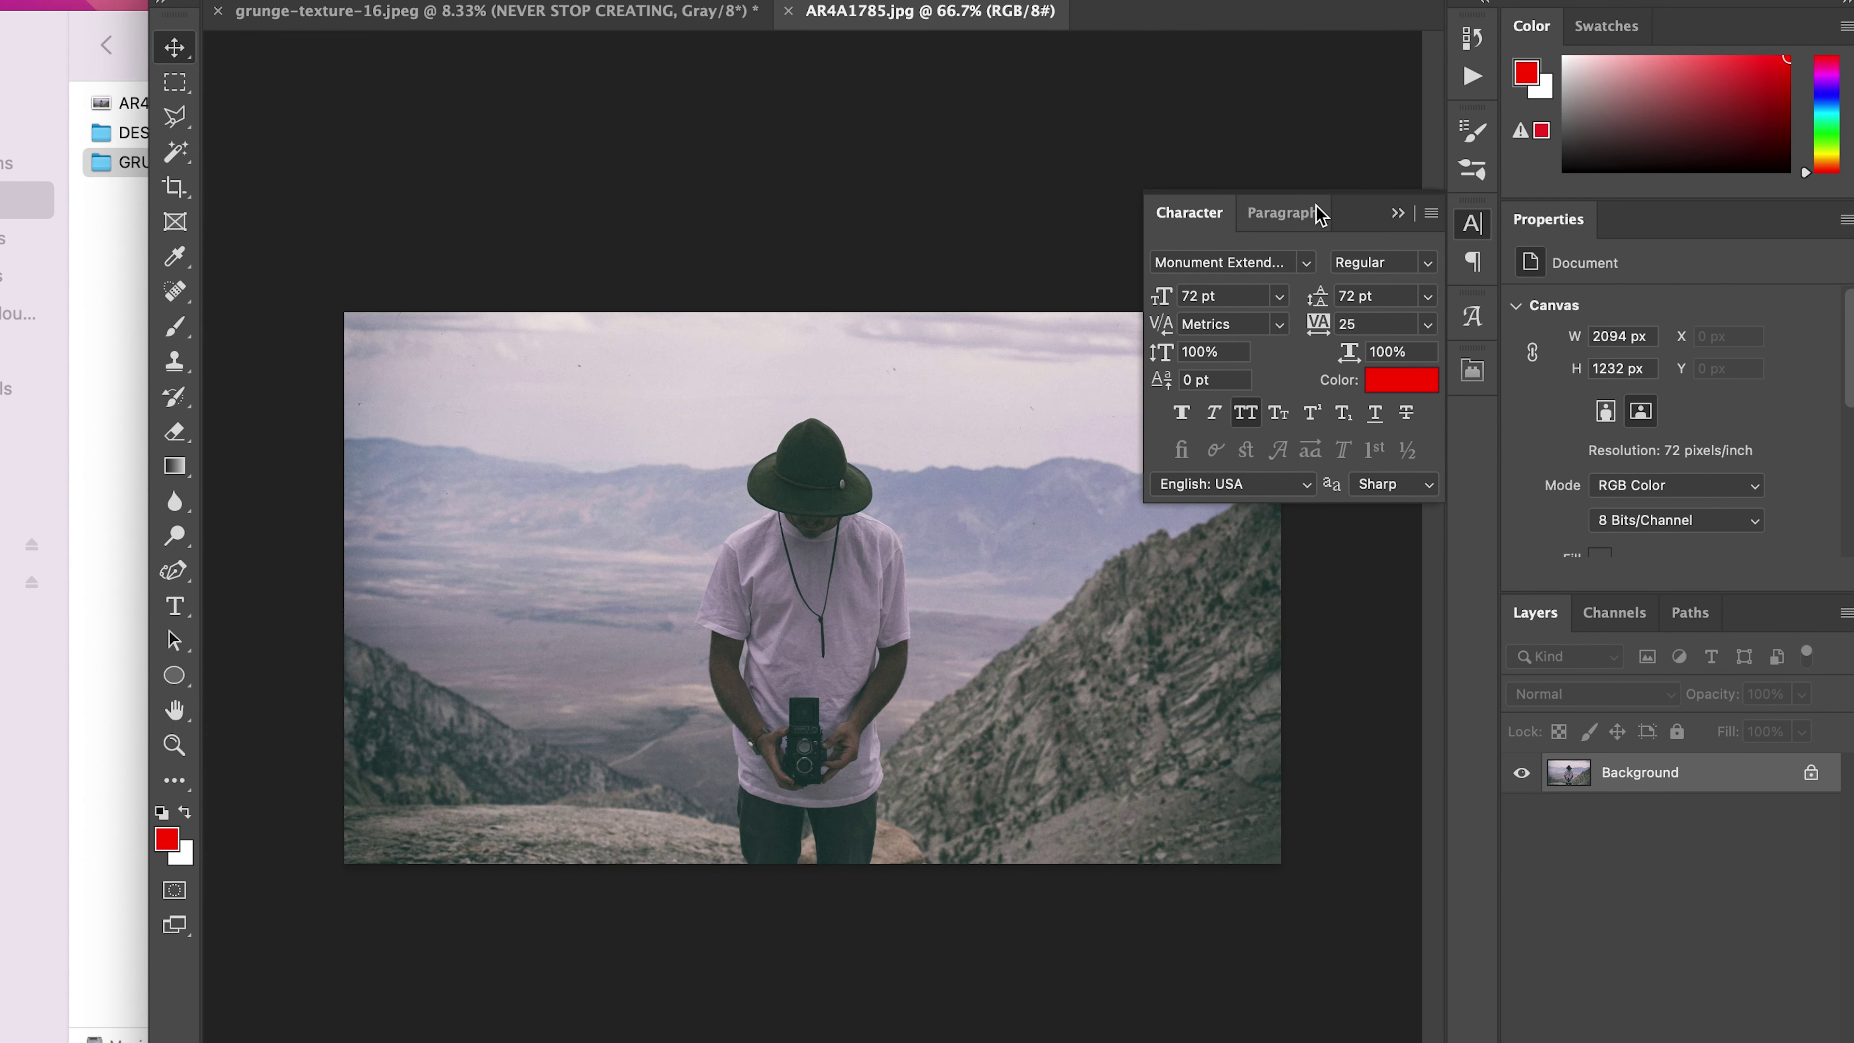
# Collapse the Character panel and preview grunge-texture-22.png in the Finder PNGs folder.
pyautogui.click(1397, 213)
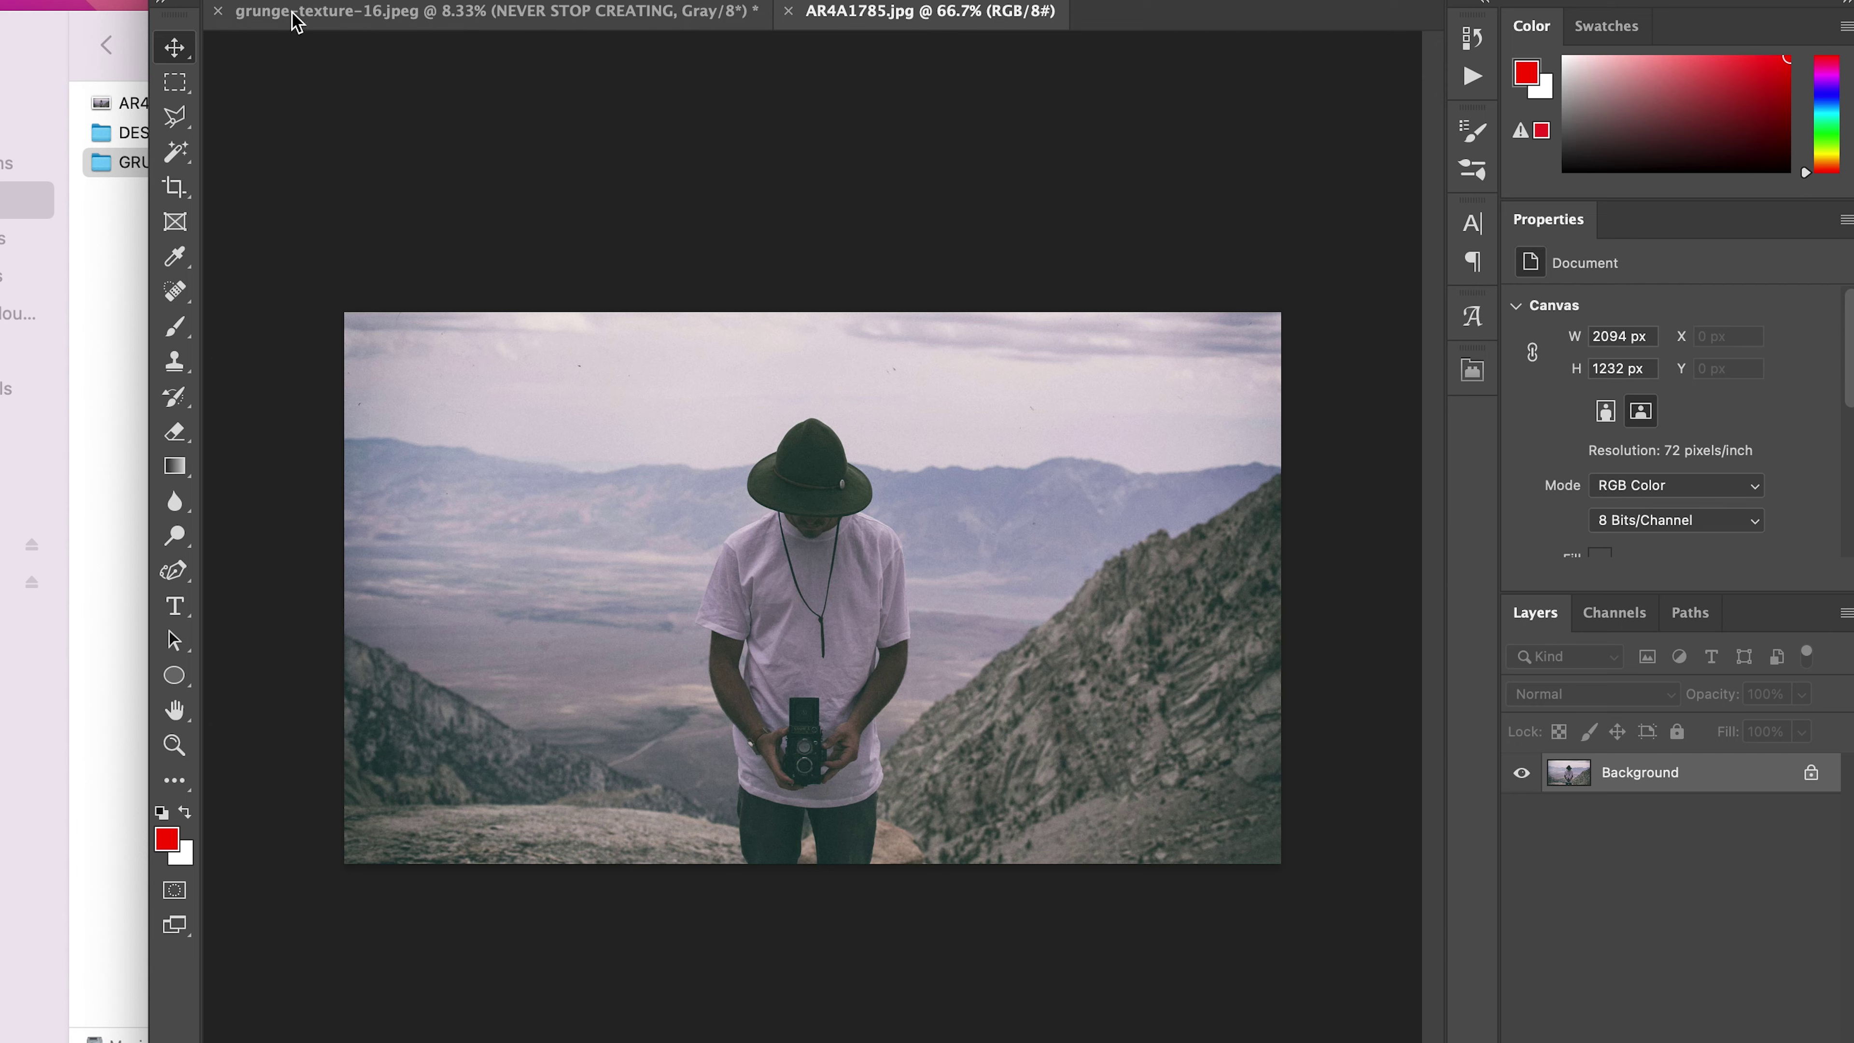
pyautogui.click(22, 38)
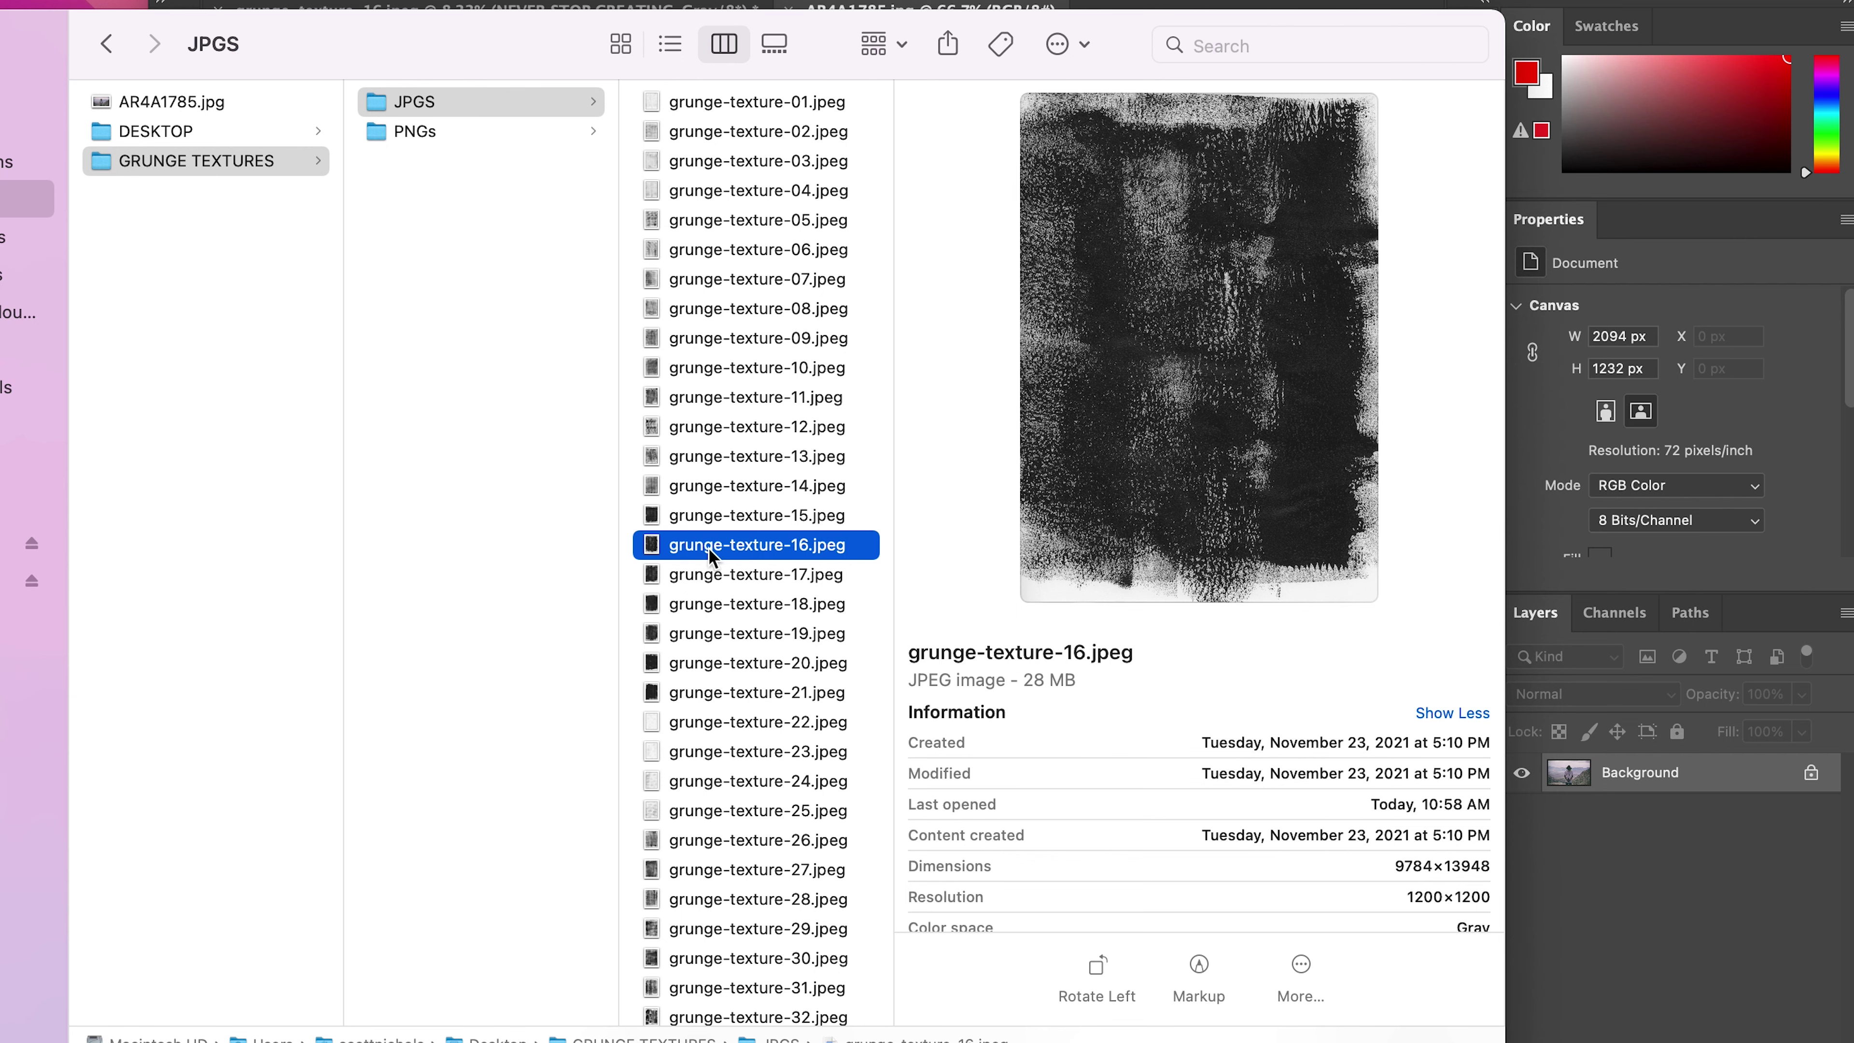
pyautogui.click(420, 135)
pyautogui.moveTo(4, 48); pyautogui.dragTo(0, 3)
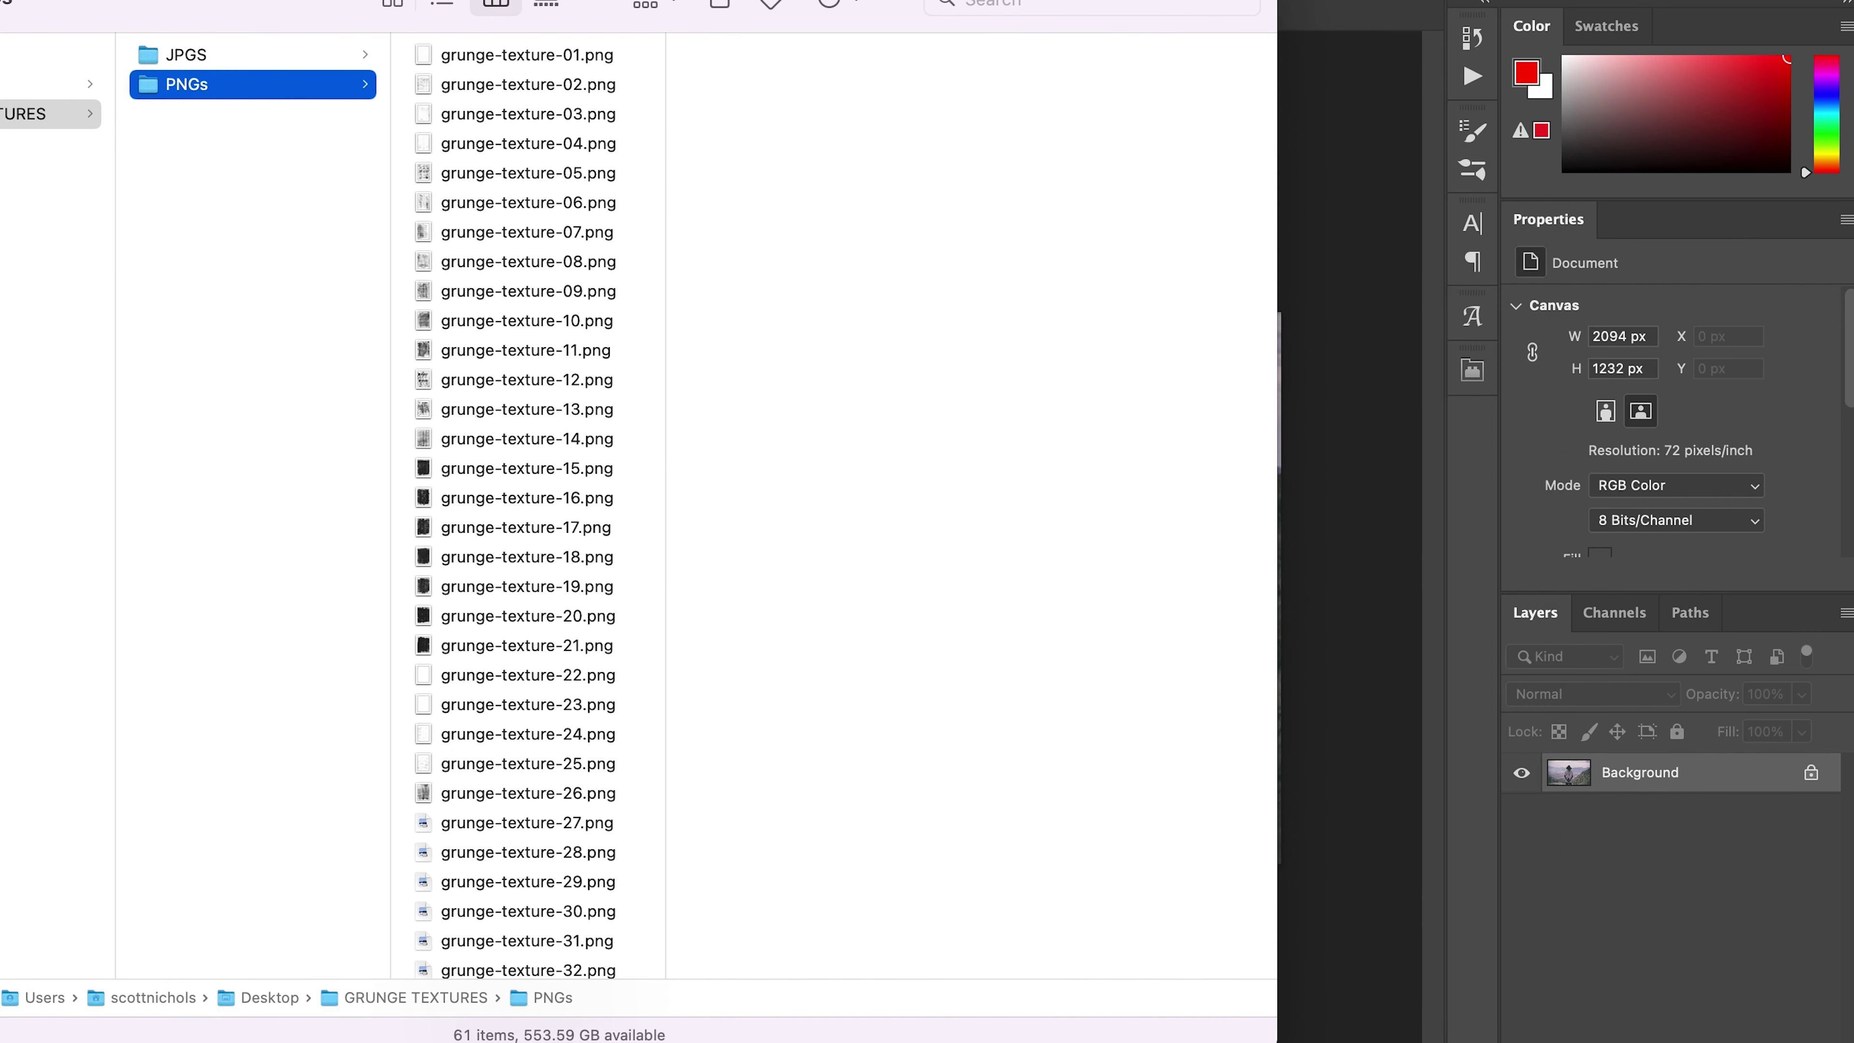
pyautogui.click(496, 63)
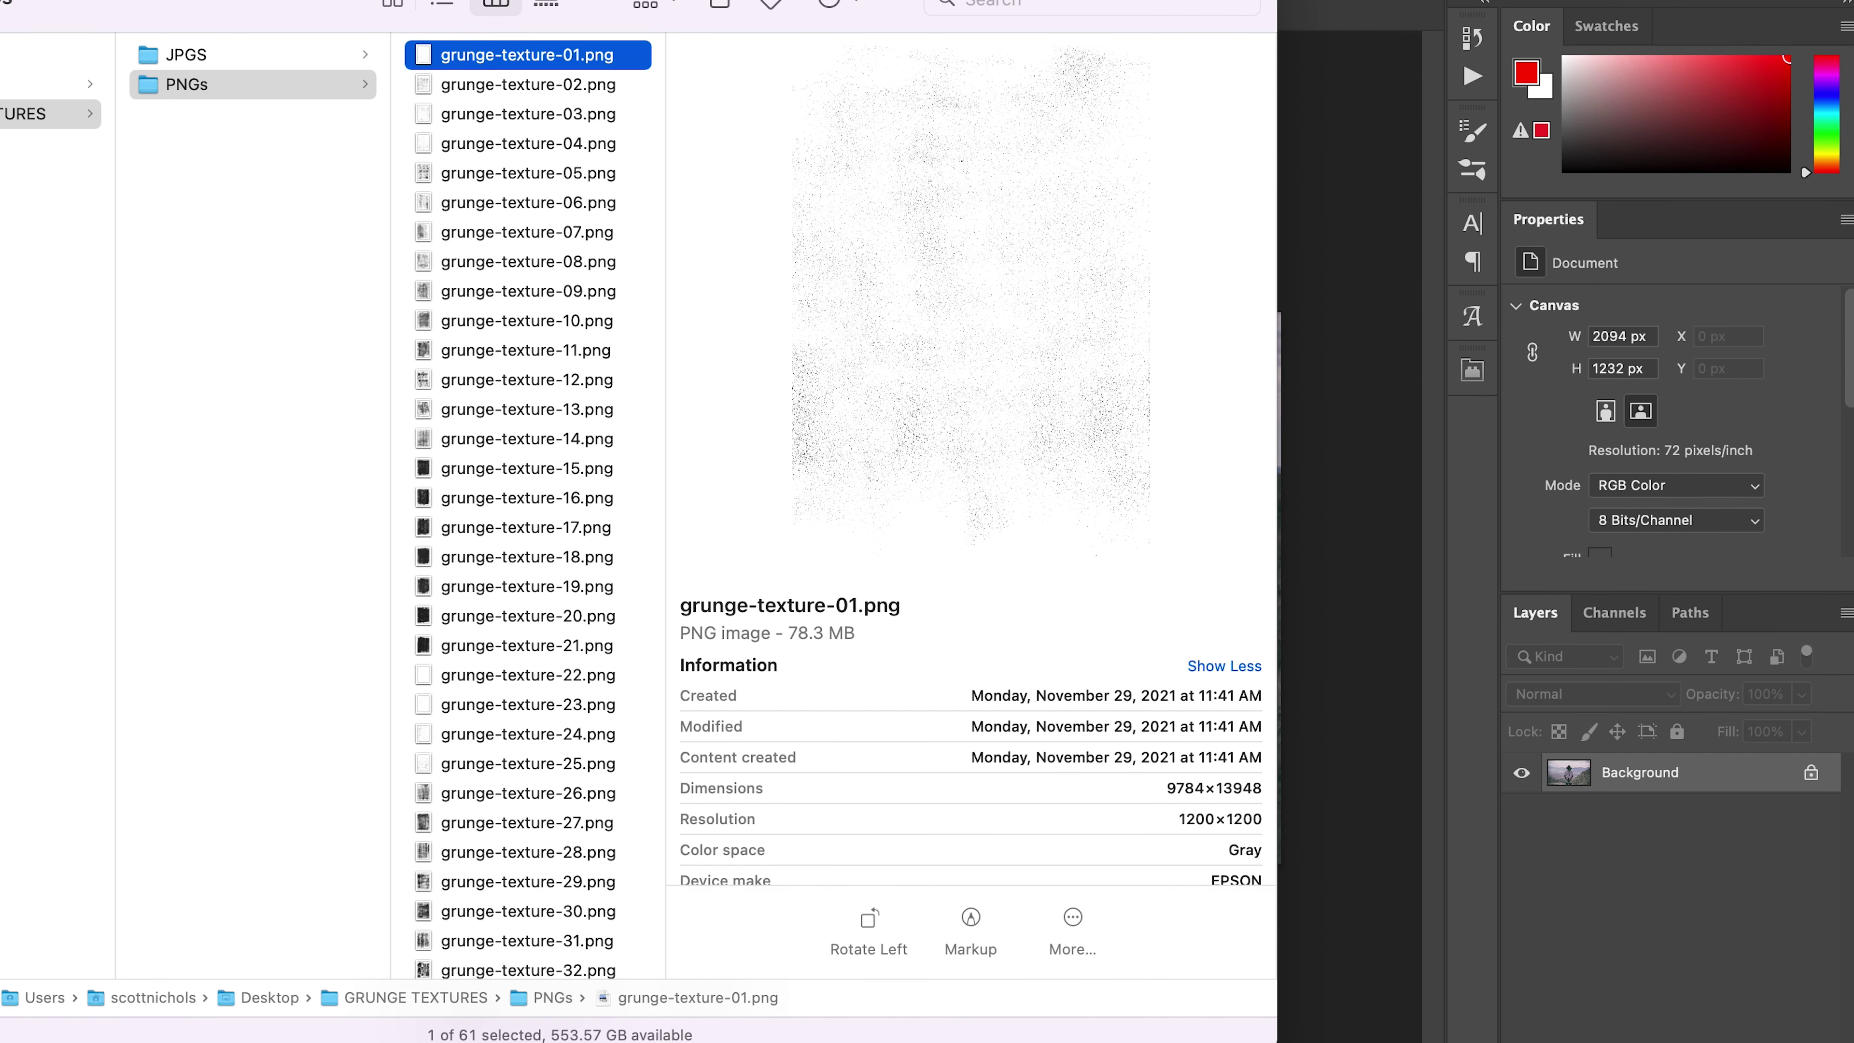
pyautogui.click(480, 676)
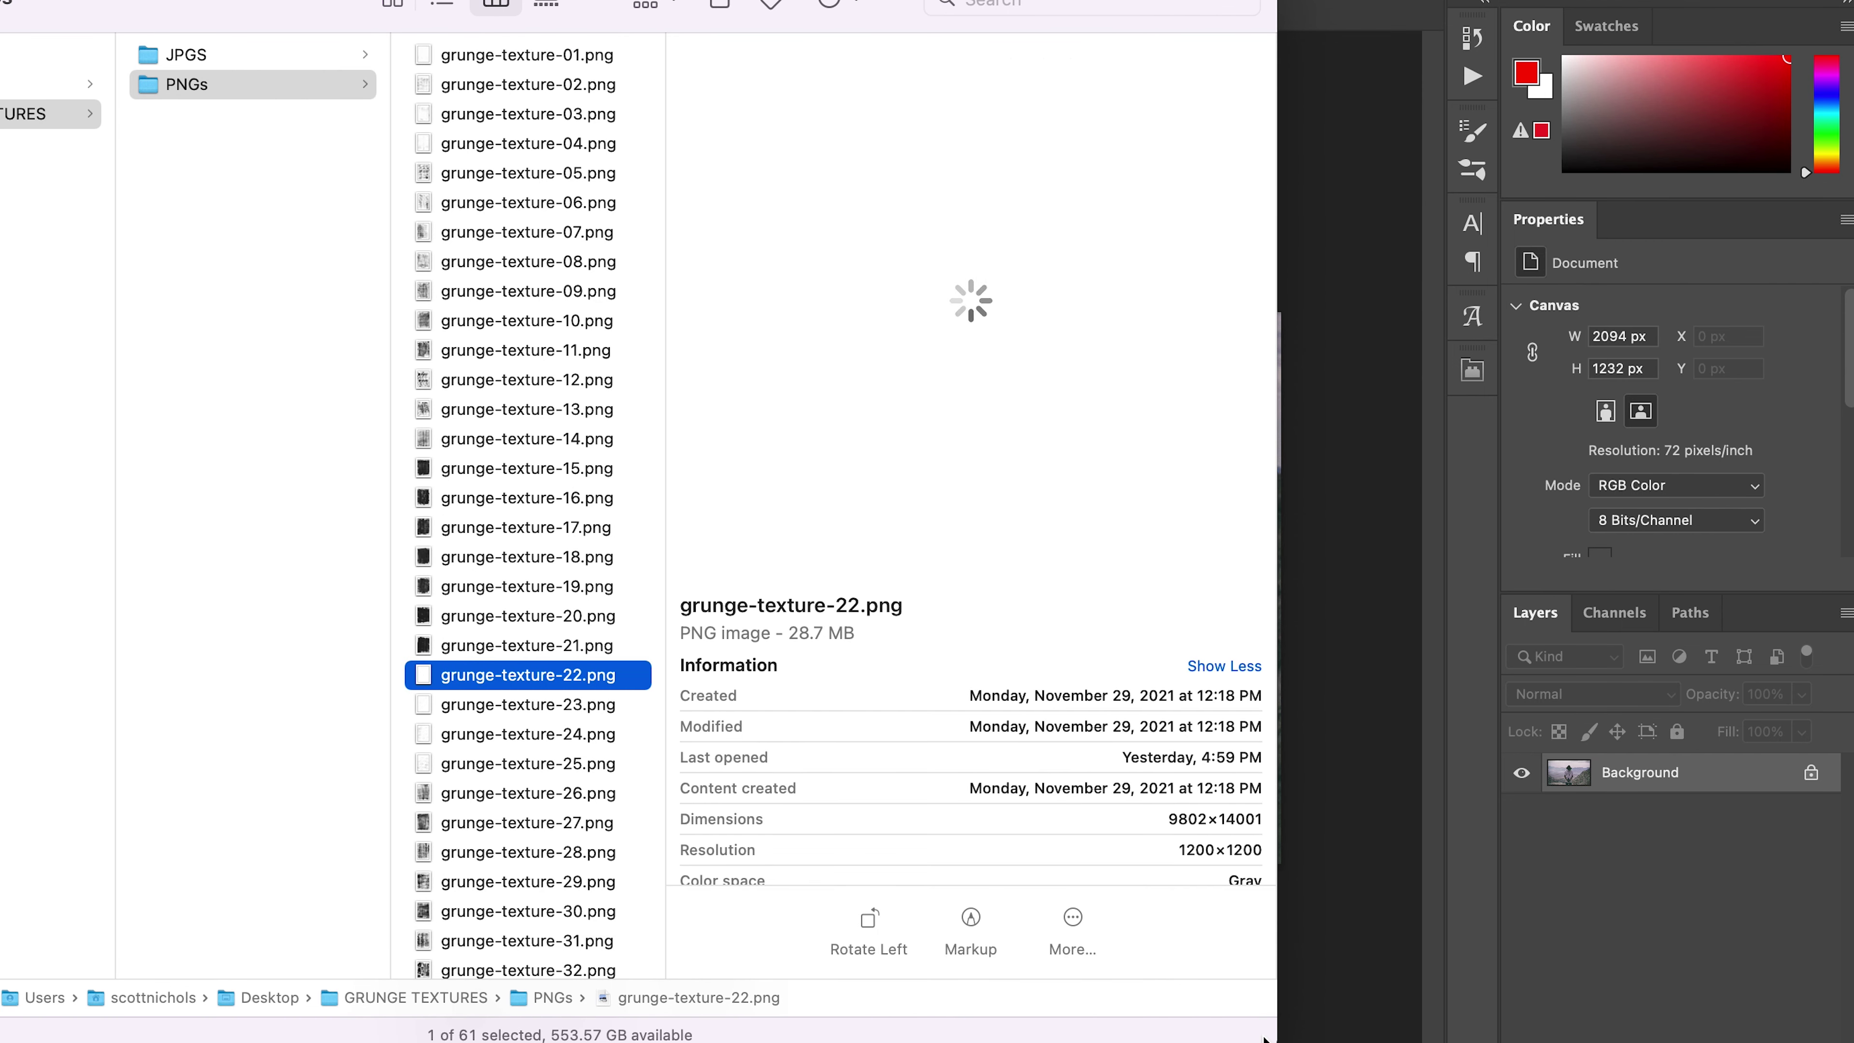
# Place grunge-texture-22.png over the photo, rotated and stretched to cover it.
pyautogui.moveTo(1259, 1030); pyautogui.dragTo(909, 924)
pyautogui.moveTo(422, 679); pyautogui.dragTo(1092, 657)
pyautogui.moveTo(811, 402); pyautogui.dragTo(812, 313)
pyautogui.moveTo(808, 772); pyautogui.dragTo(807, 869)
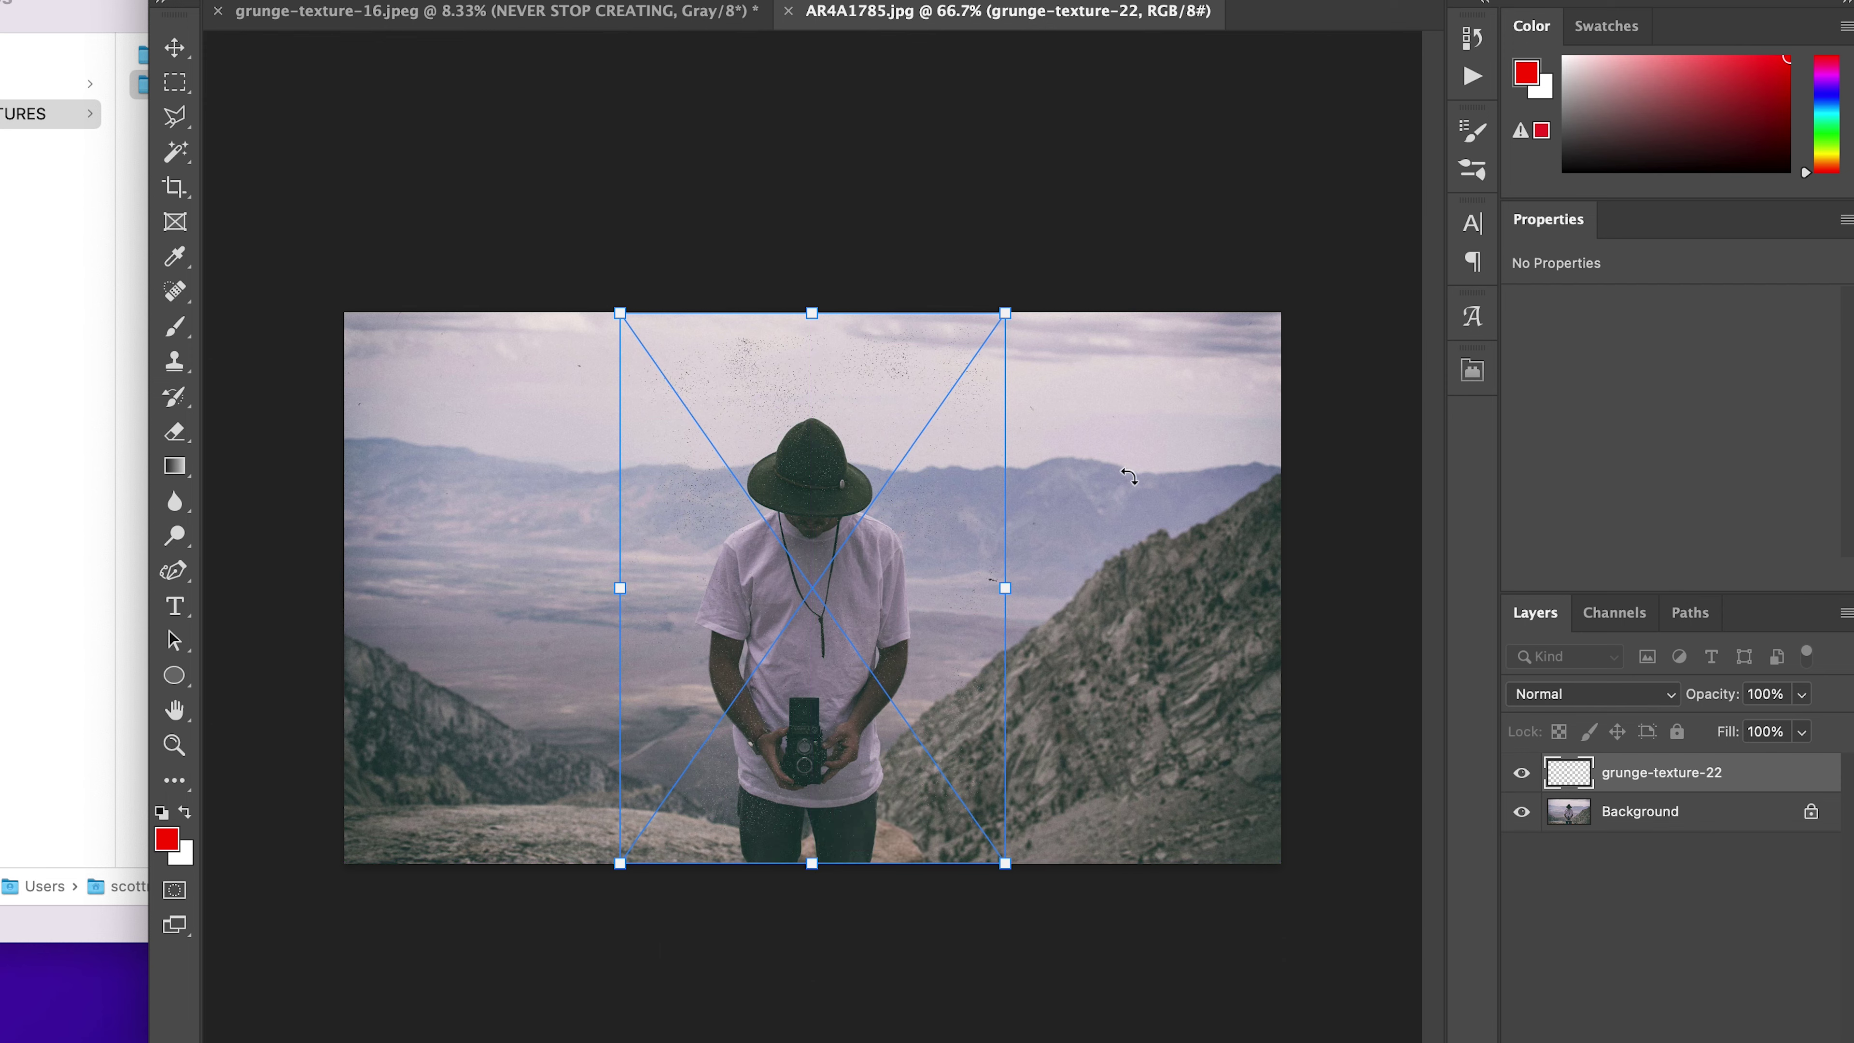
pyautogui.moveTo(1153, 657); pyautogui.dragTo(860, 760)
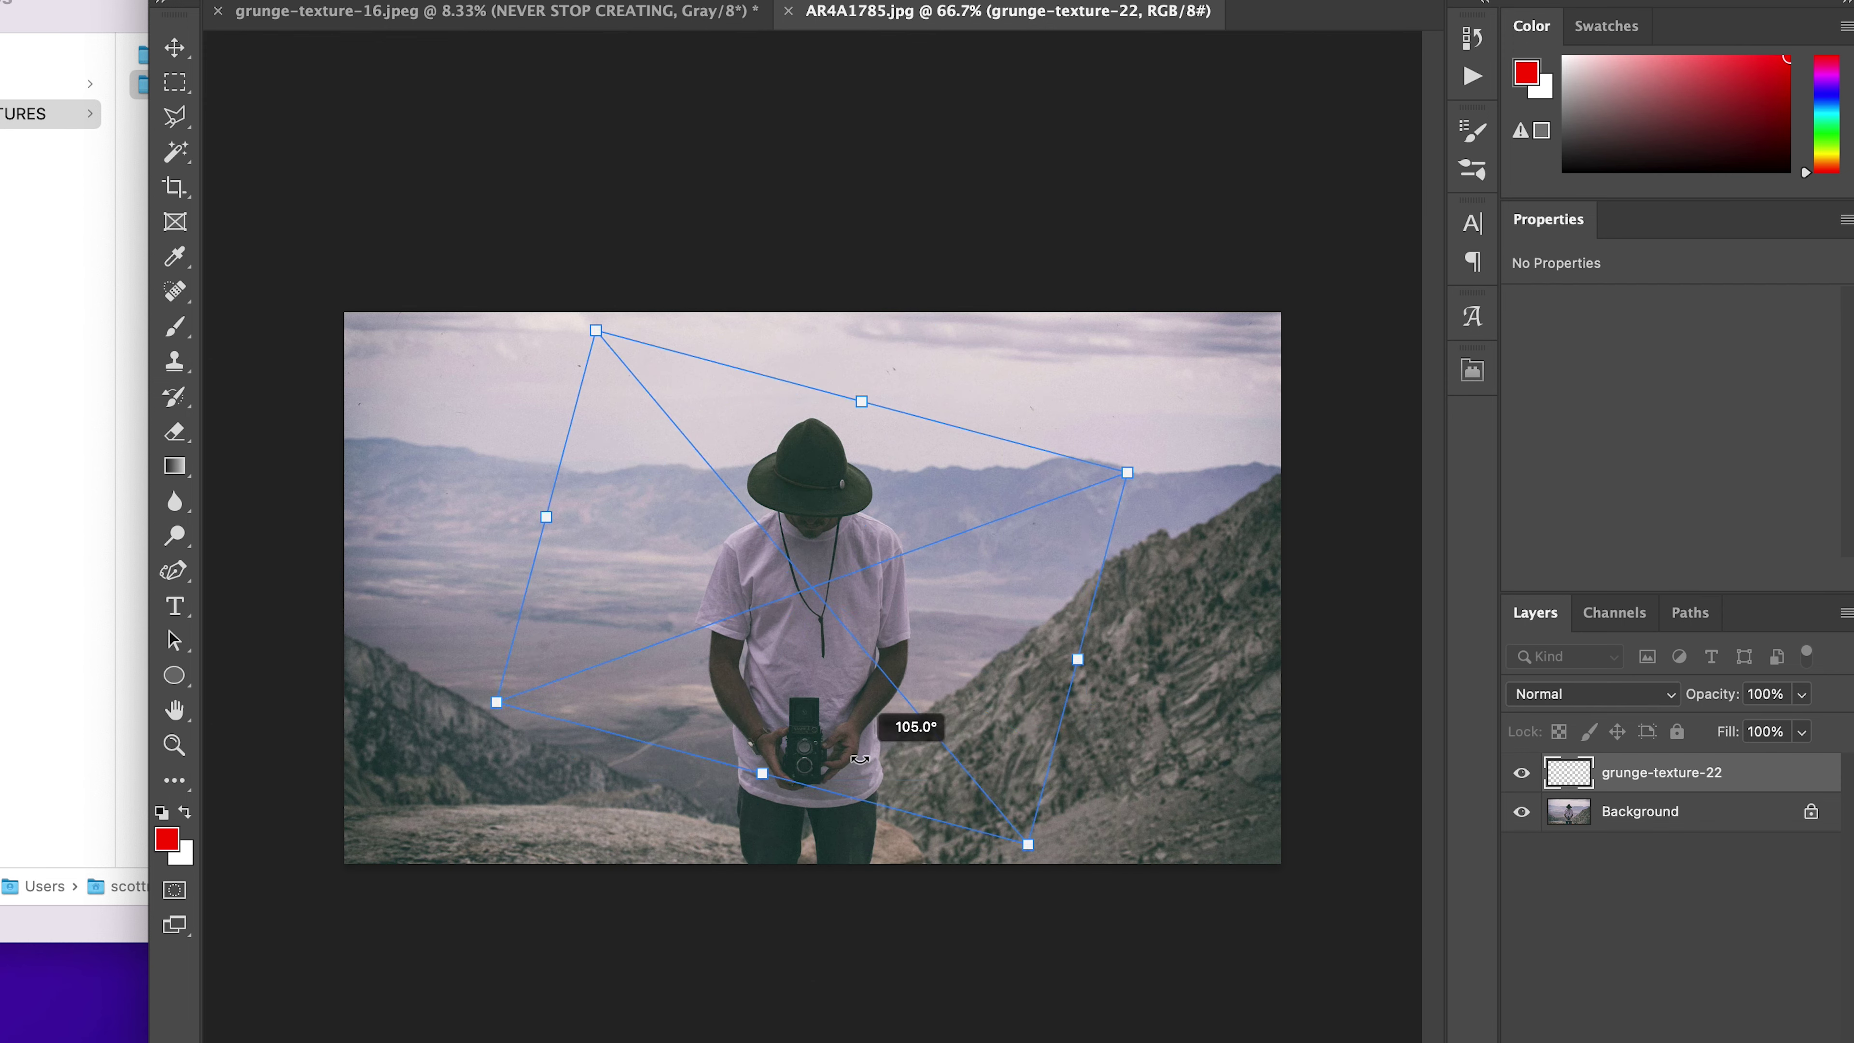
pyautogui.moveTo(1127, 765); pyautogui.dragTo(1280, 588)
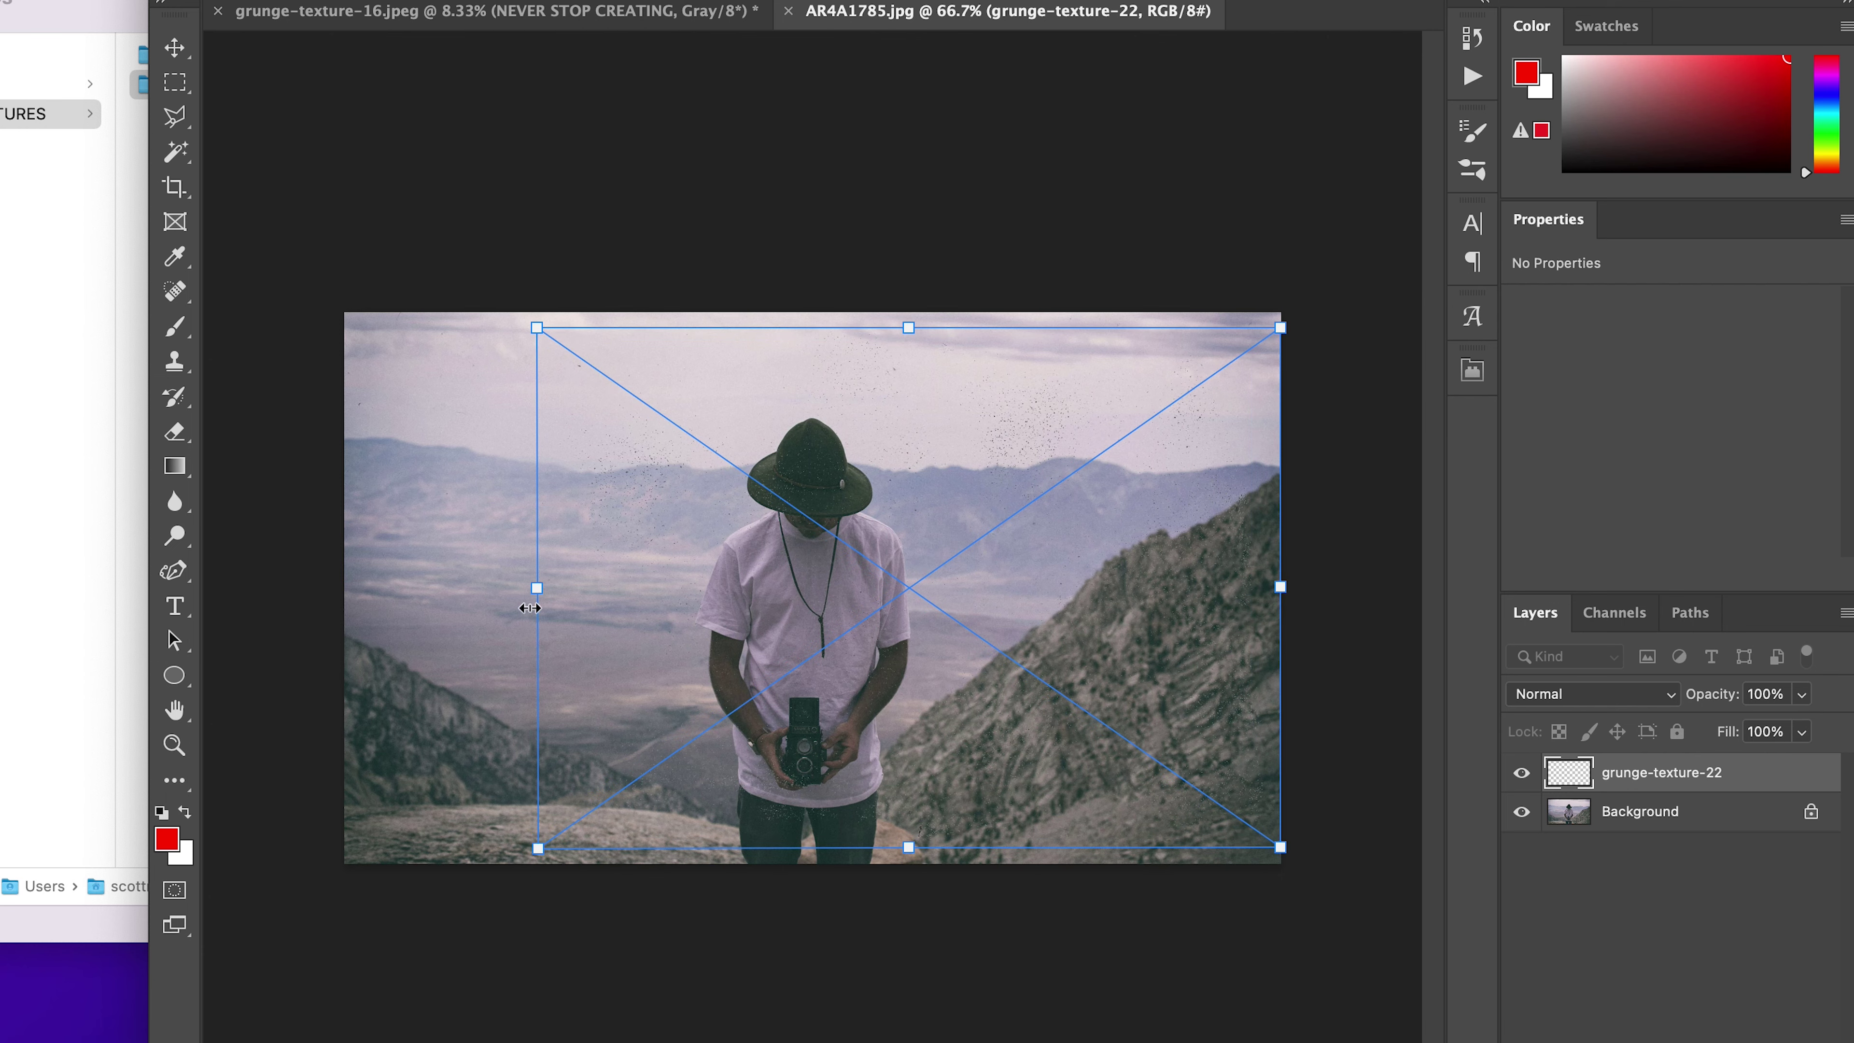
pyautogui.moveTo(536, 589); pyautogui.dragTo(349, 599)
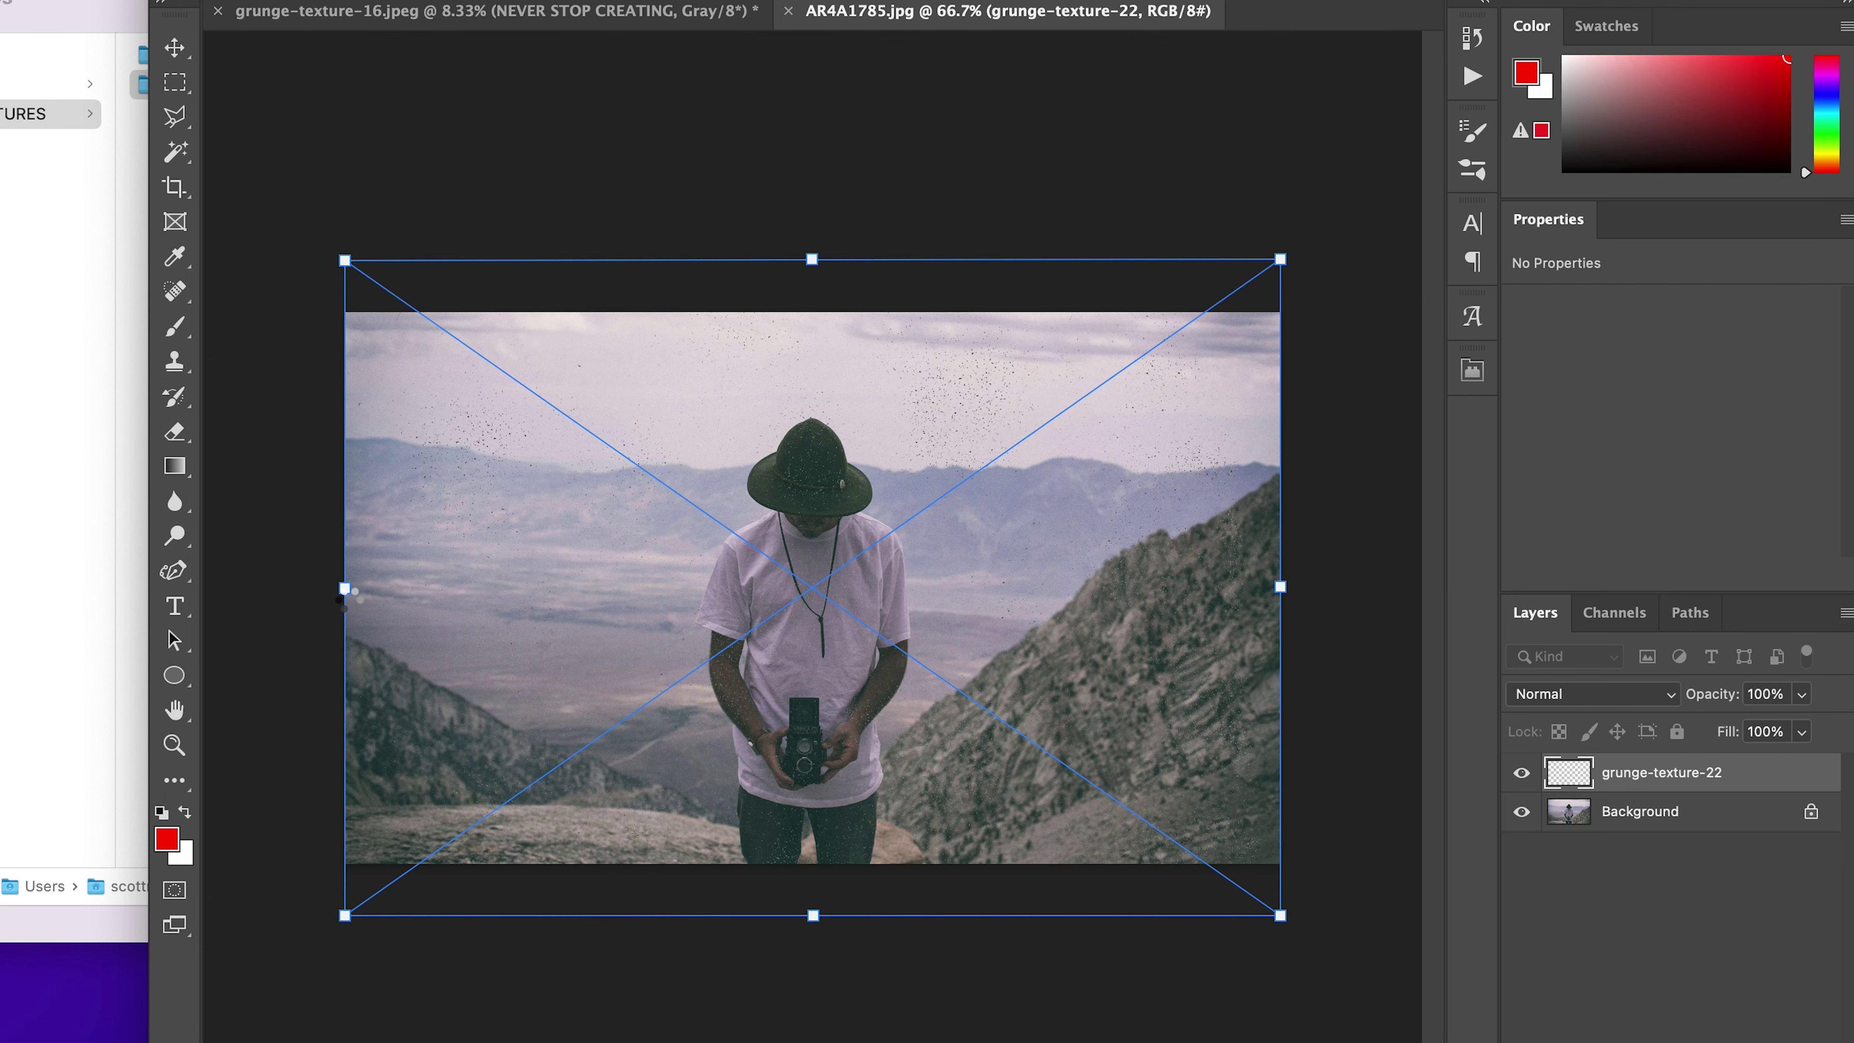
pyautogui.press('Return')
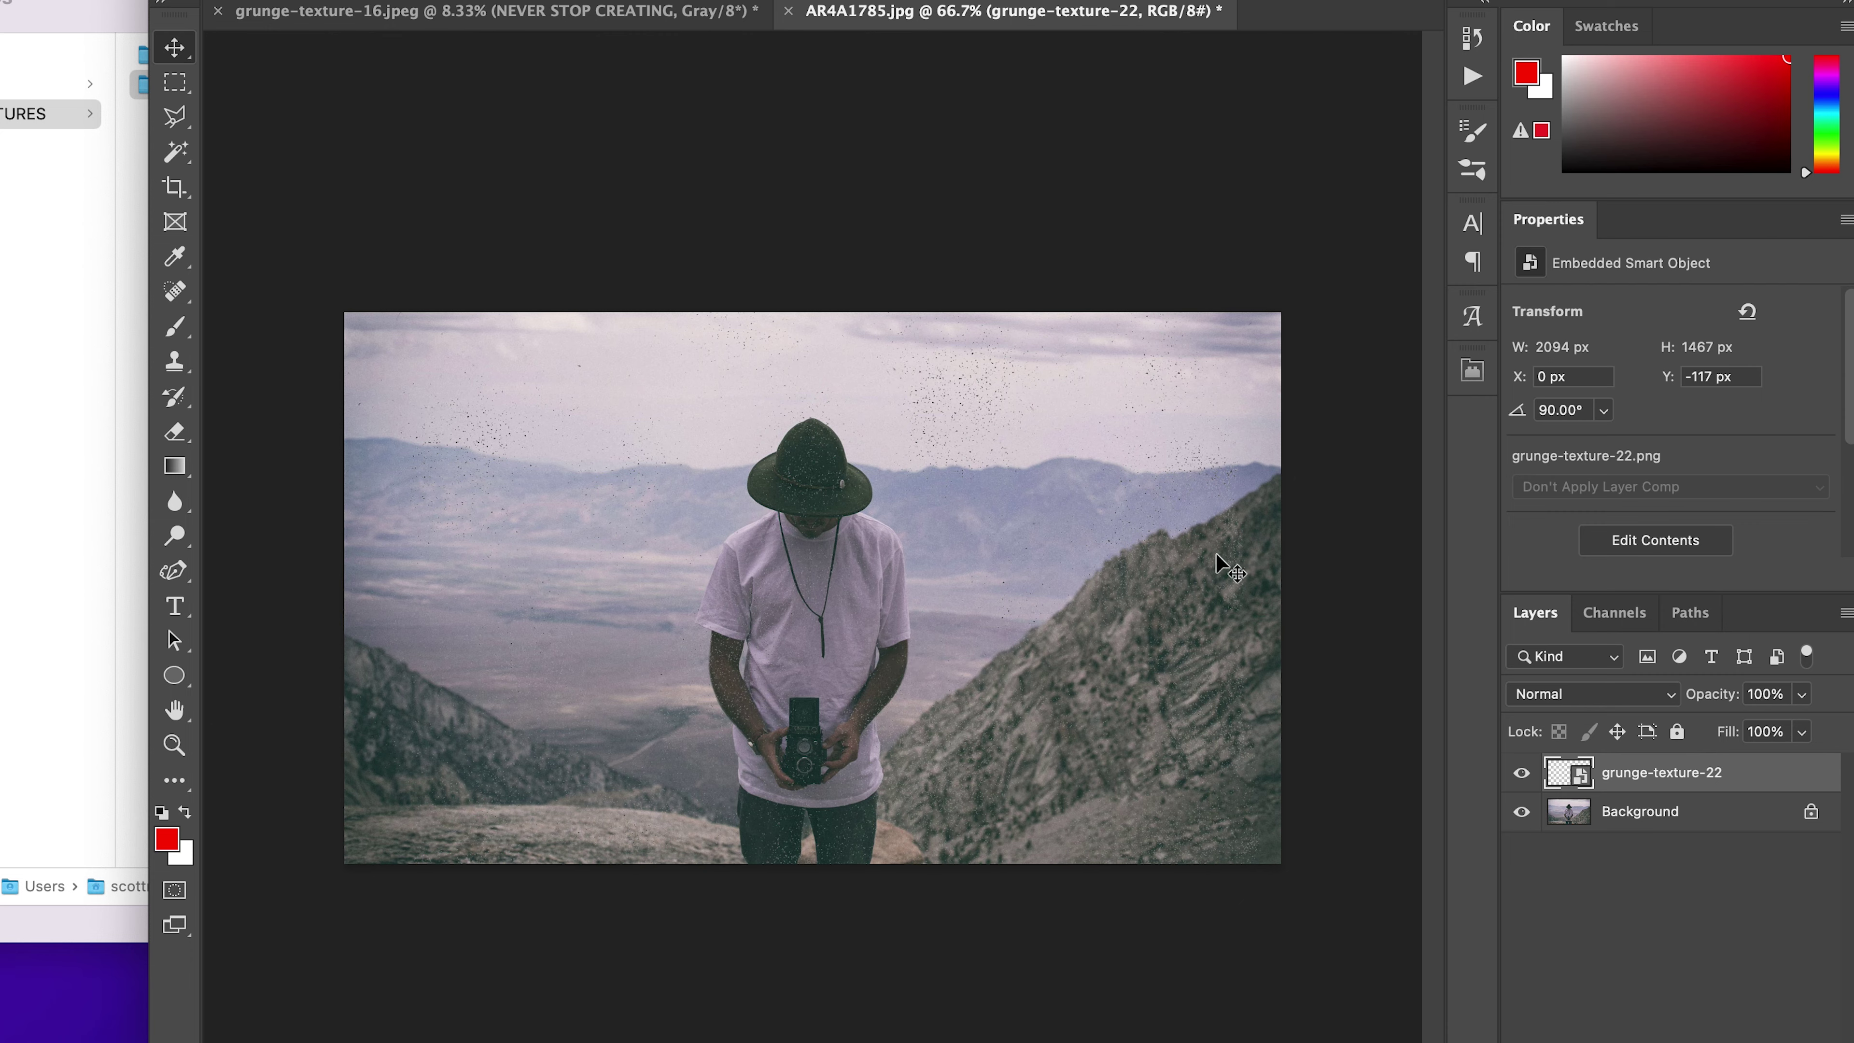
# Zoom in on the man's hat to inspect the speckles, then zoom back out.
pyautogui.press('super+equal')
pyautogui.press('super+equal')
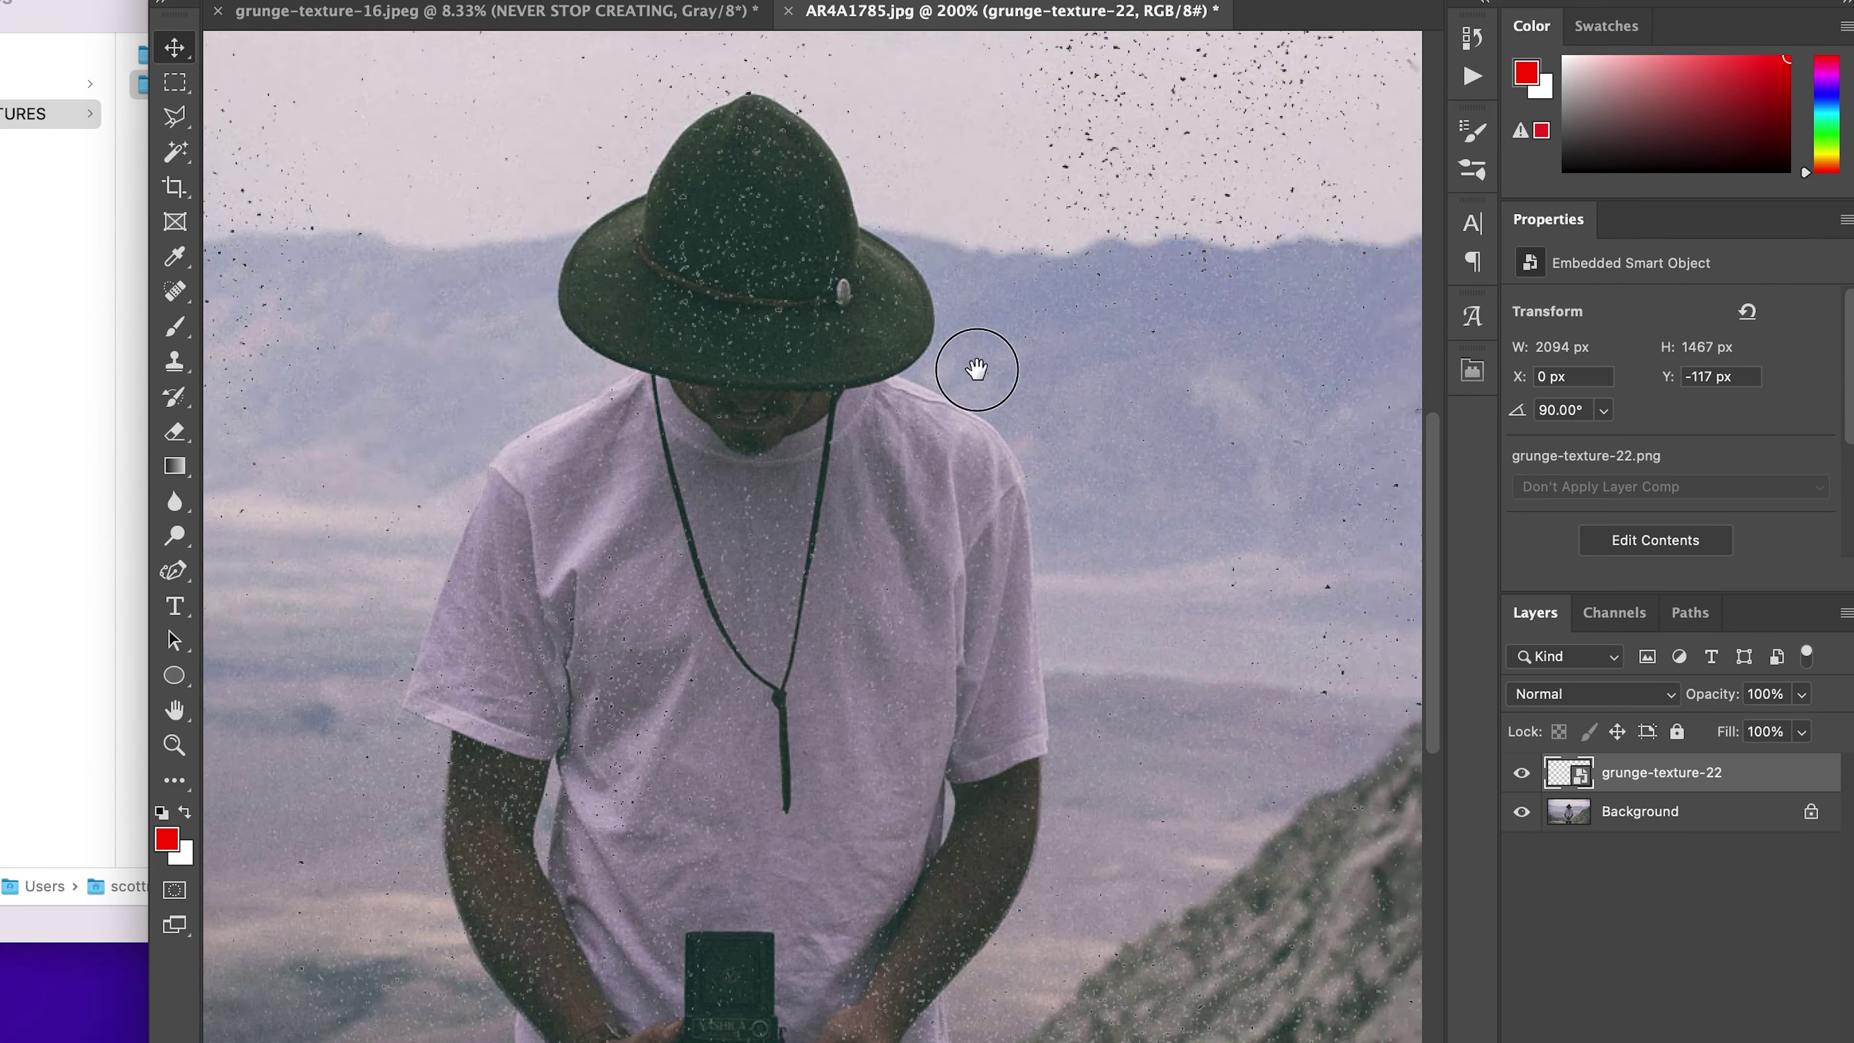
pyautogui.moveTo(976, 370); pyautogui.dragTo(1281, 633)
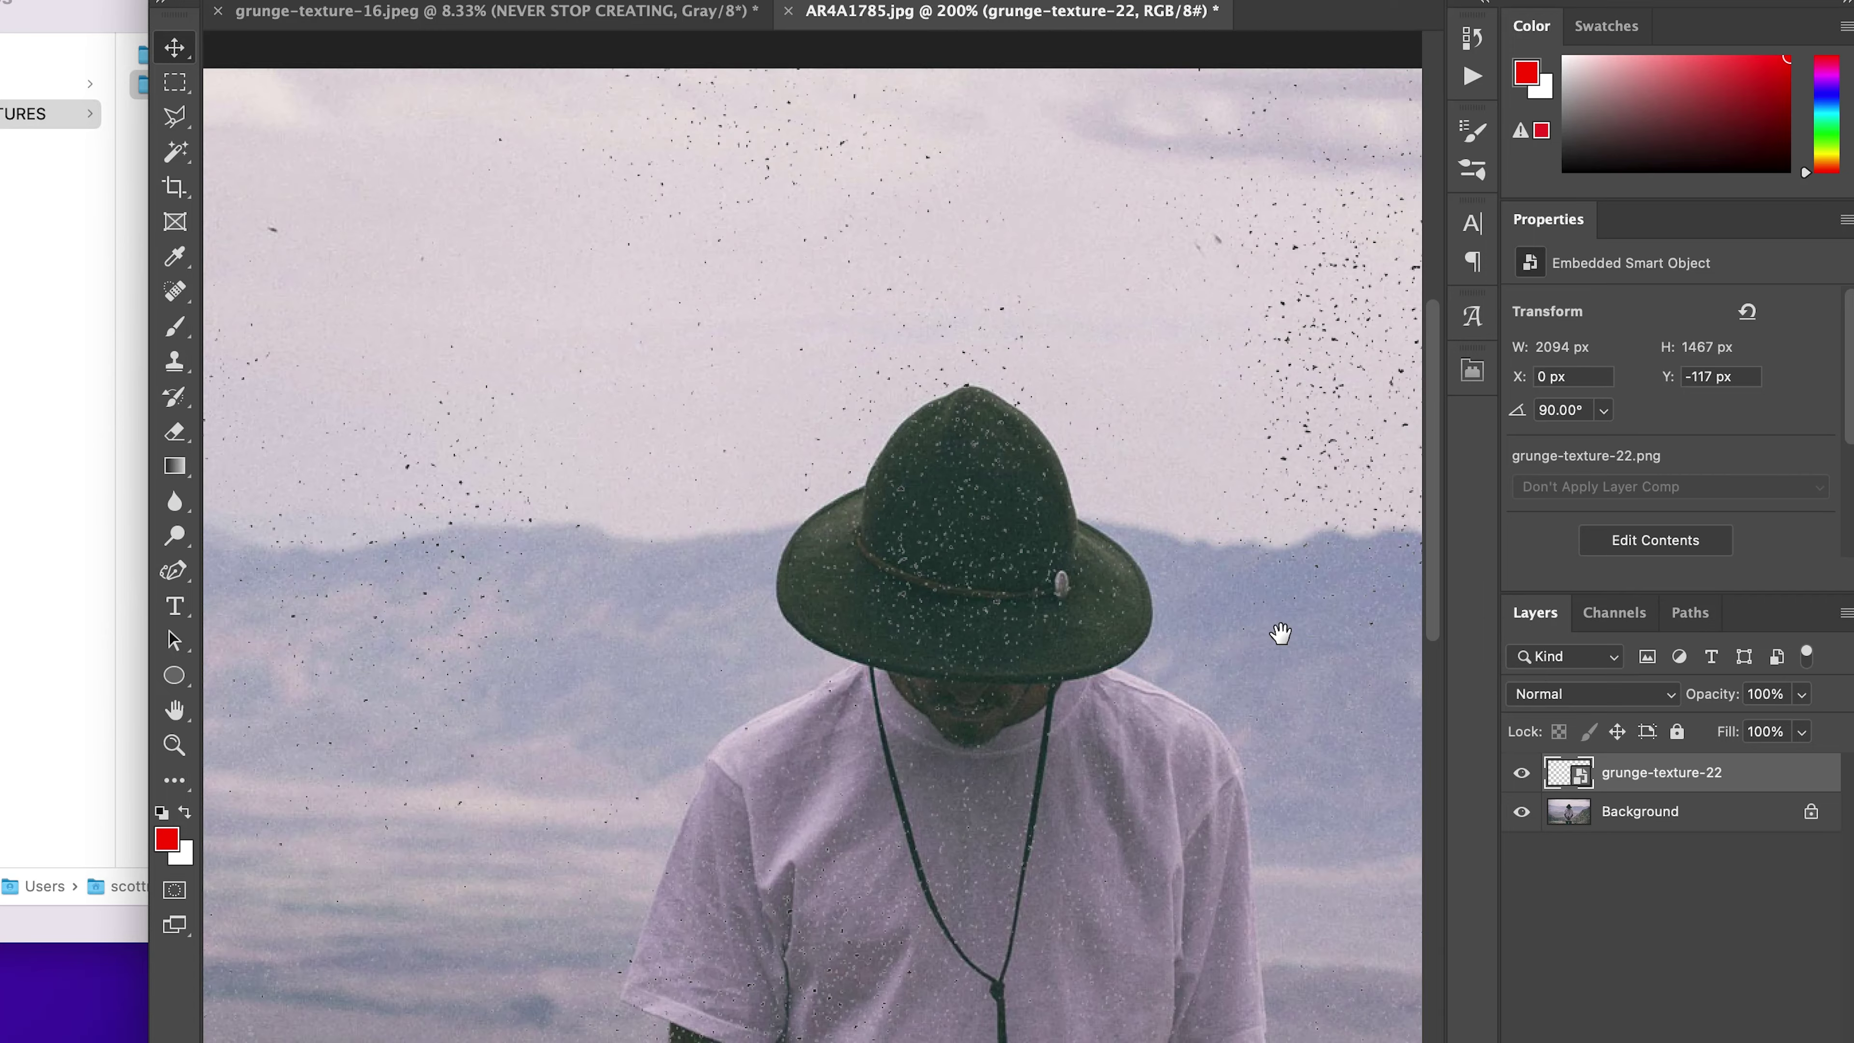
pyautogui.press('super+minus')
pyautogui.press('super+minus')
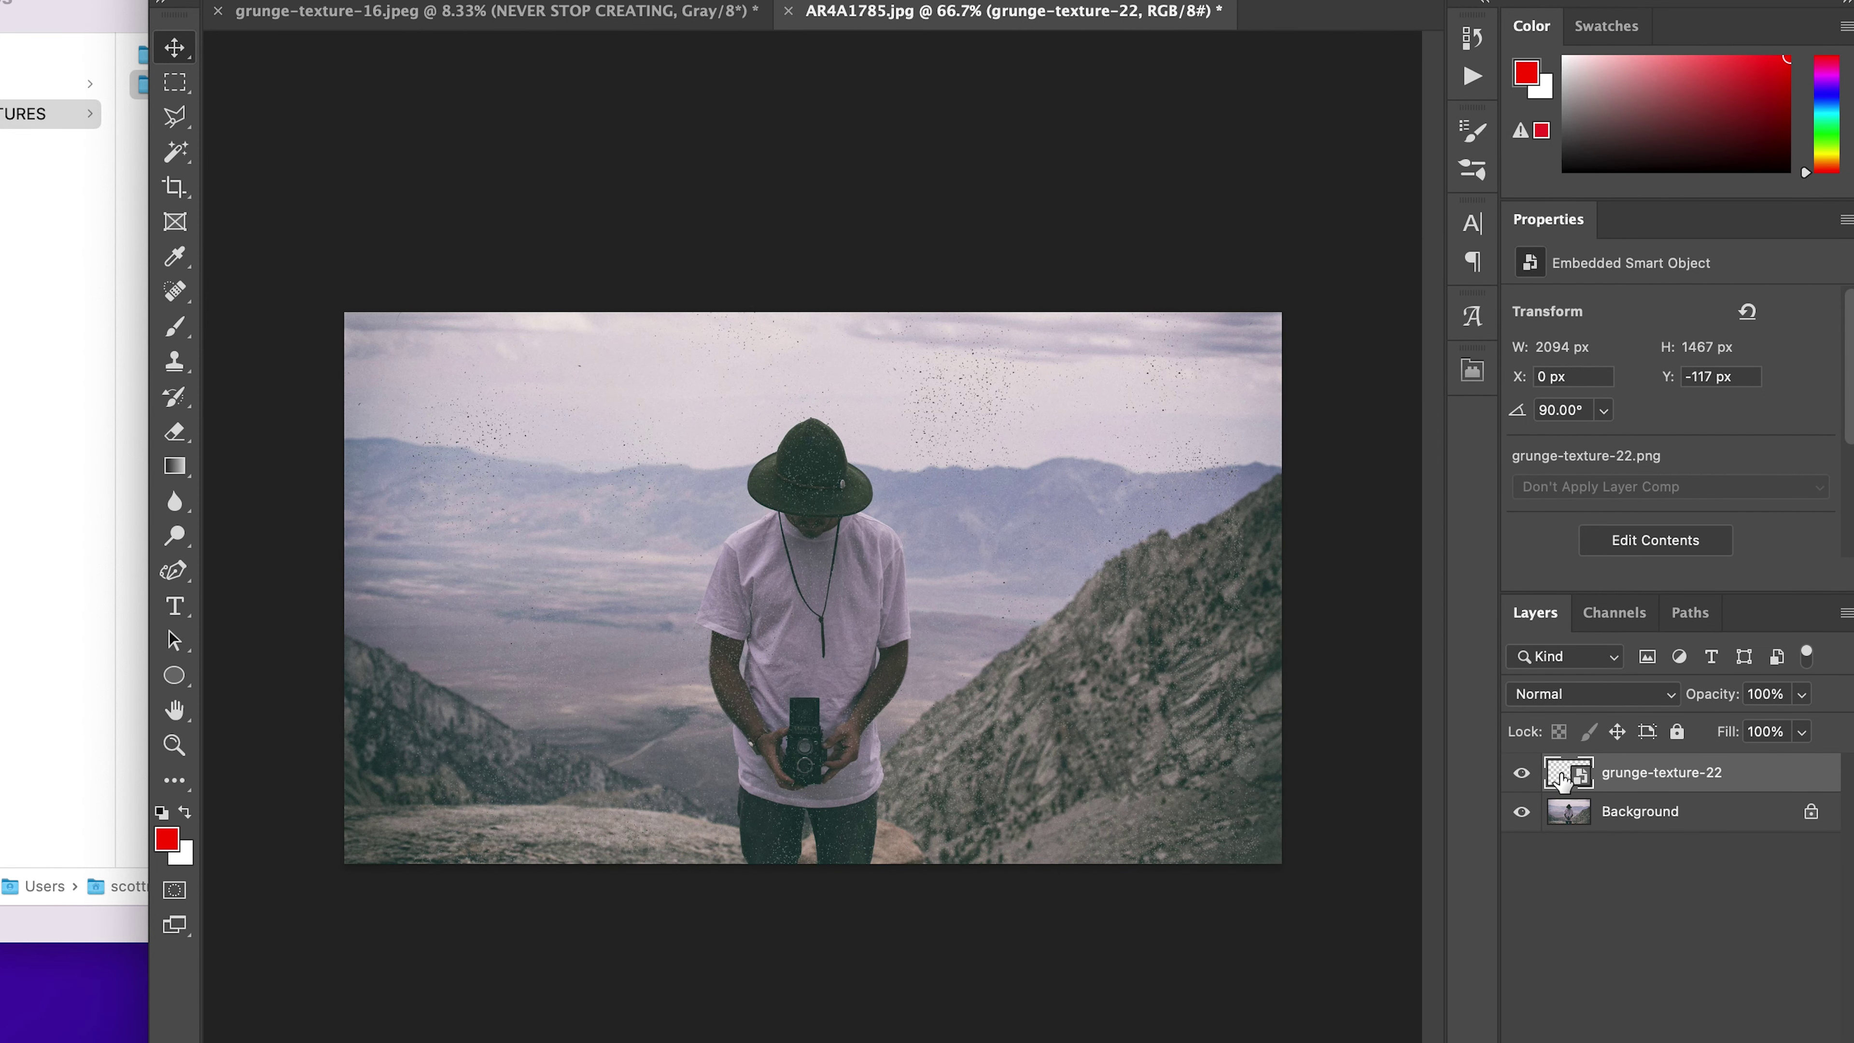
# Set grunge-texture-22 to Multiply and inspect the speckled sky at 100% zoom.
pyautogui.click(1577, 695)
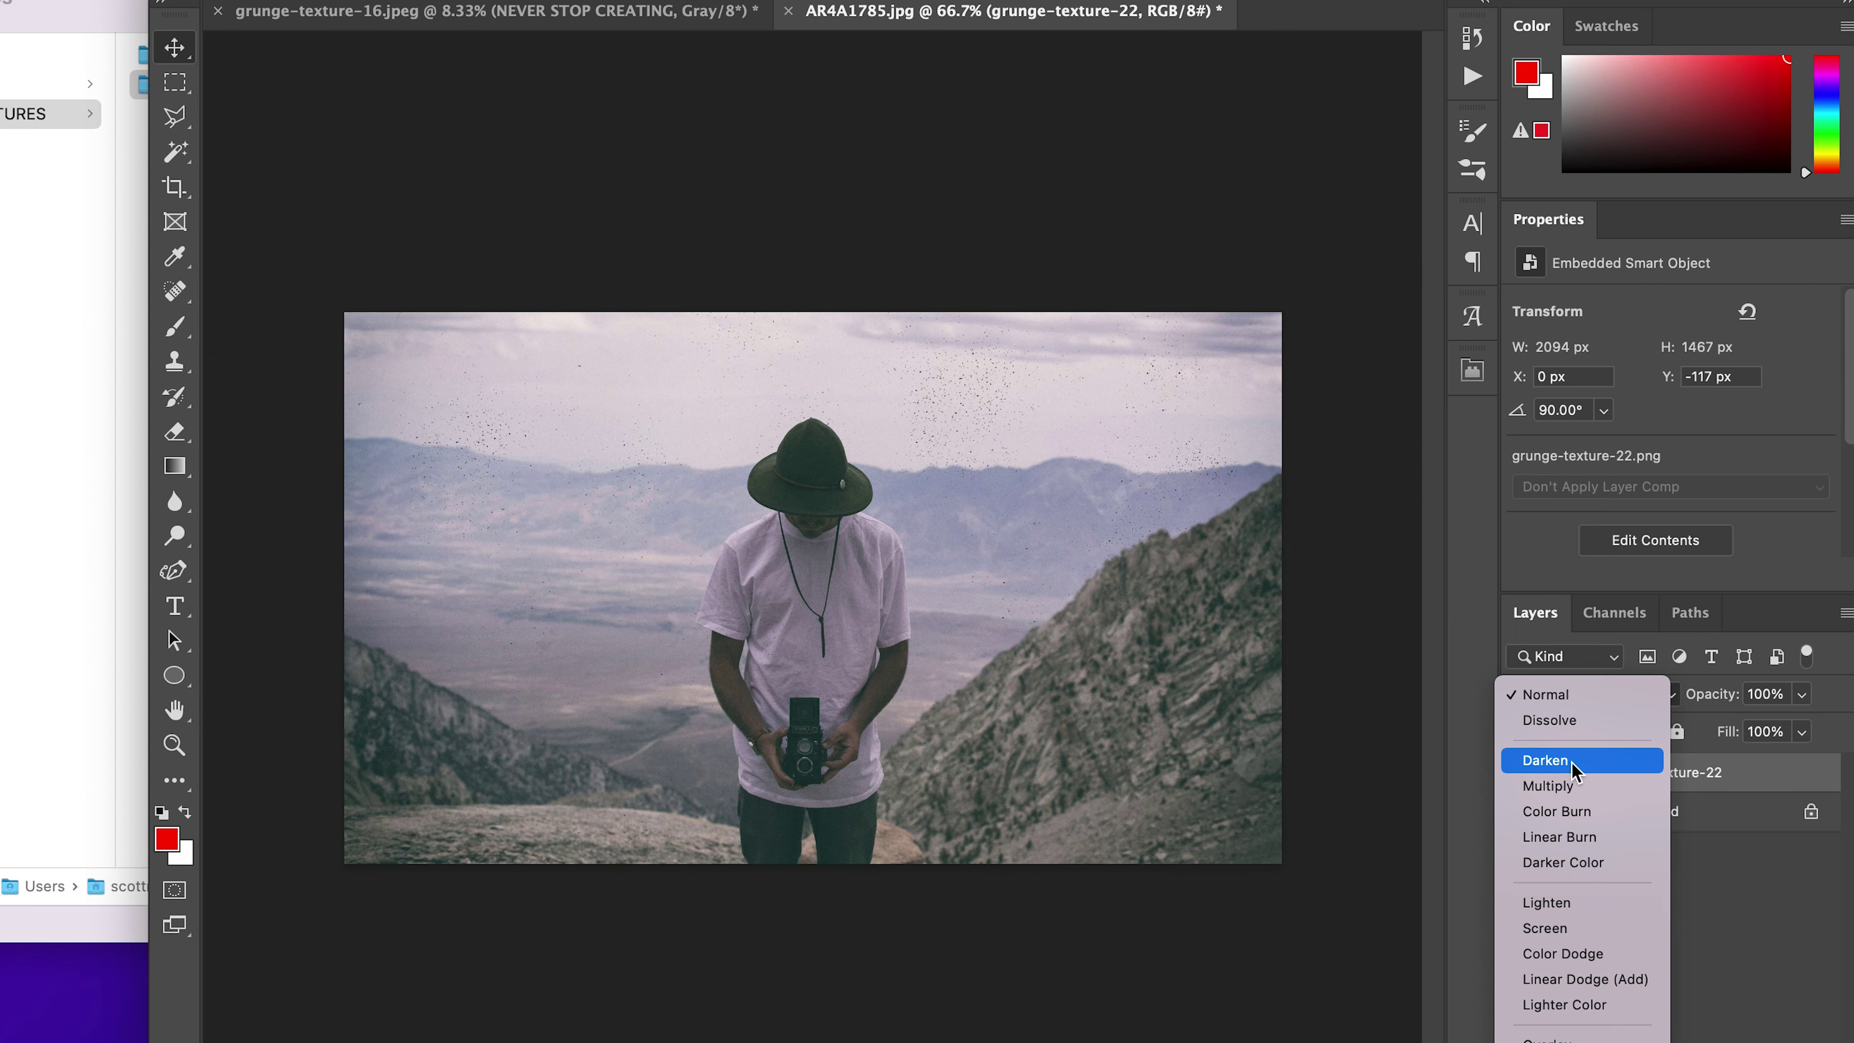
pyautogui.click(1570, 785)
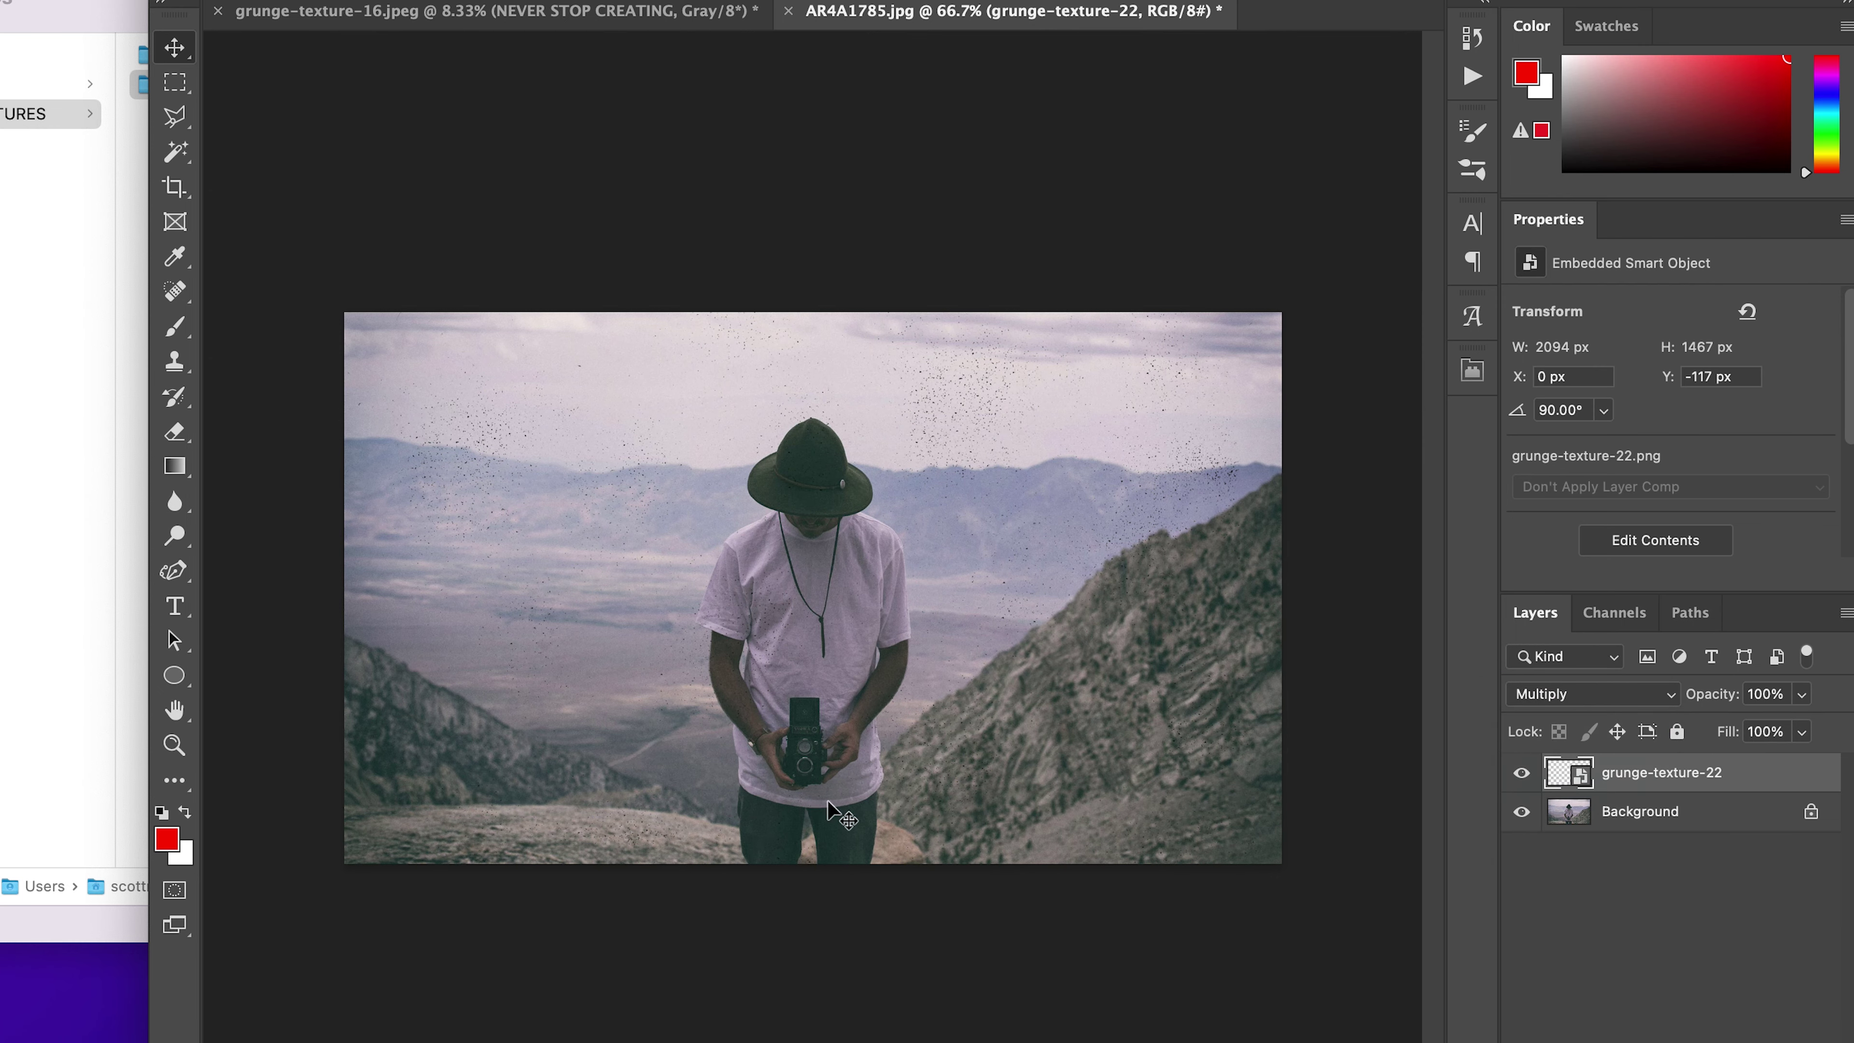
pyautogui.press('super+1')
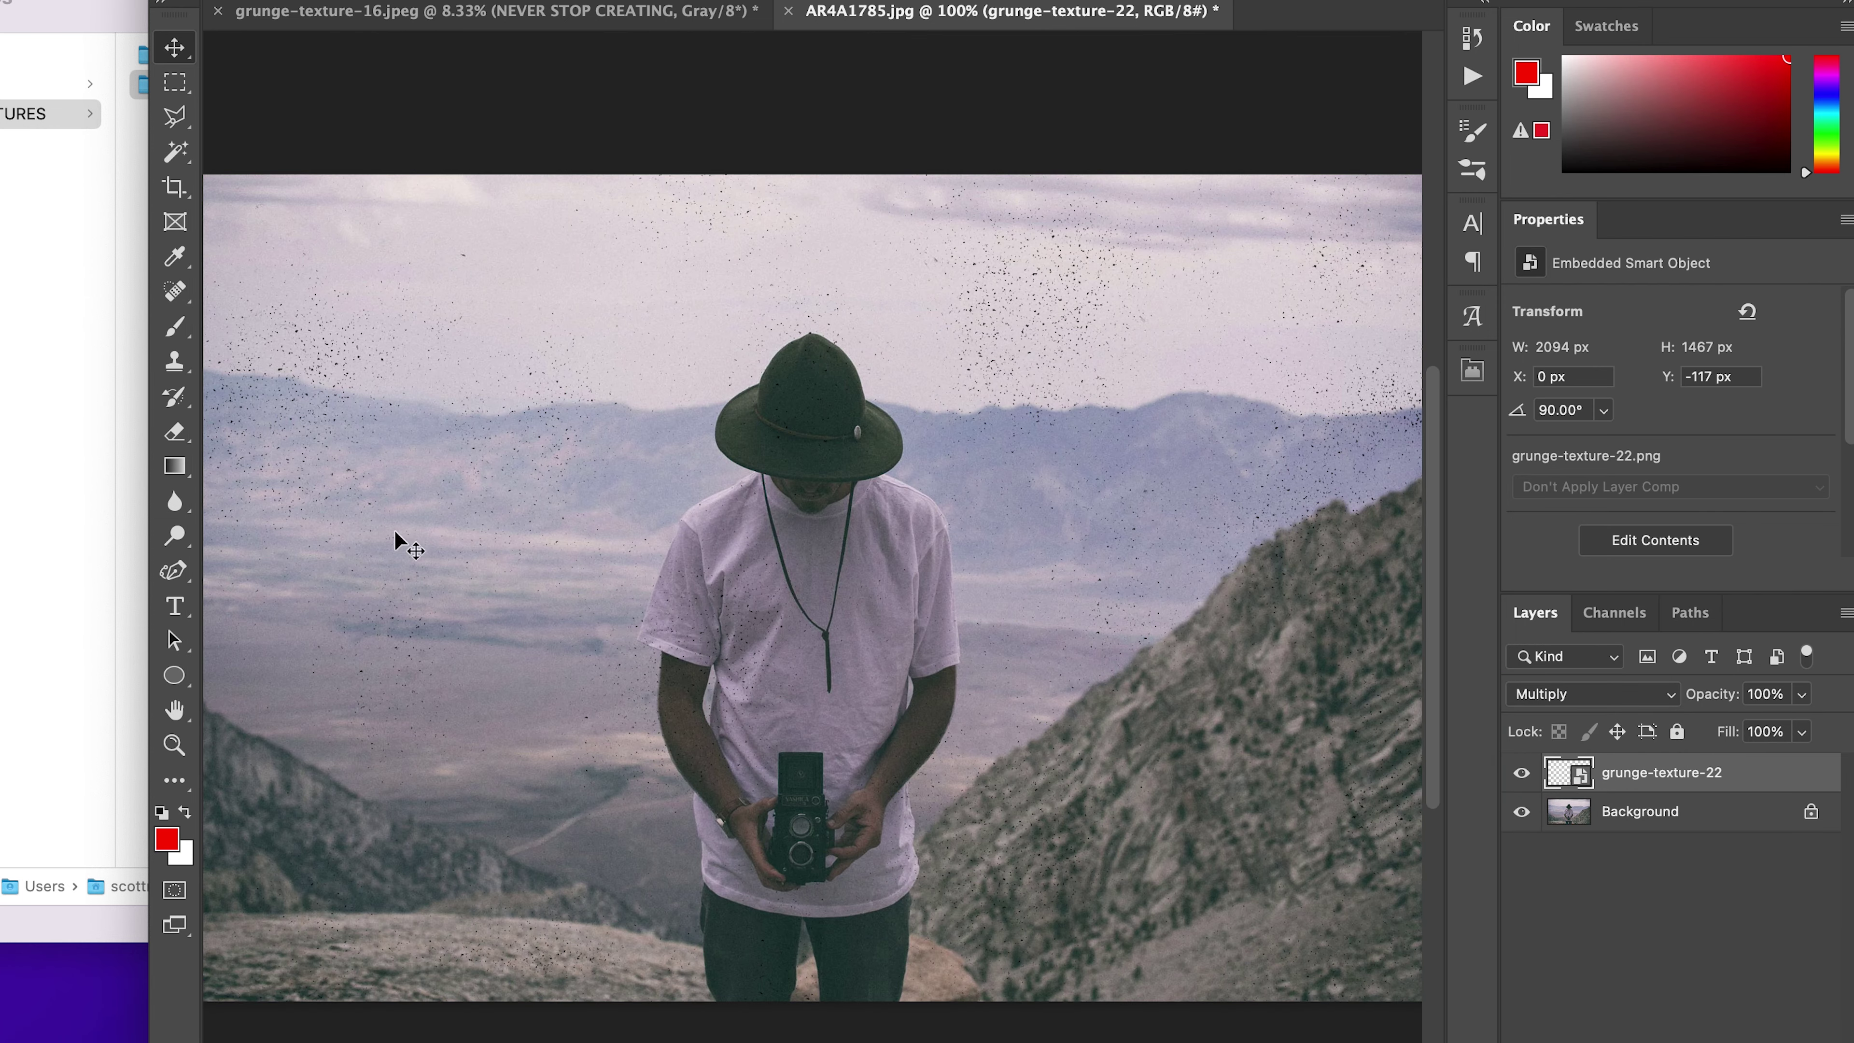
pyautogui.moveTo(489, 532); pyautogui.dragTo(521, 572)
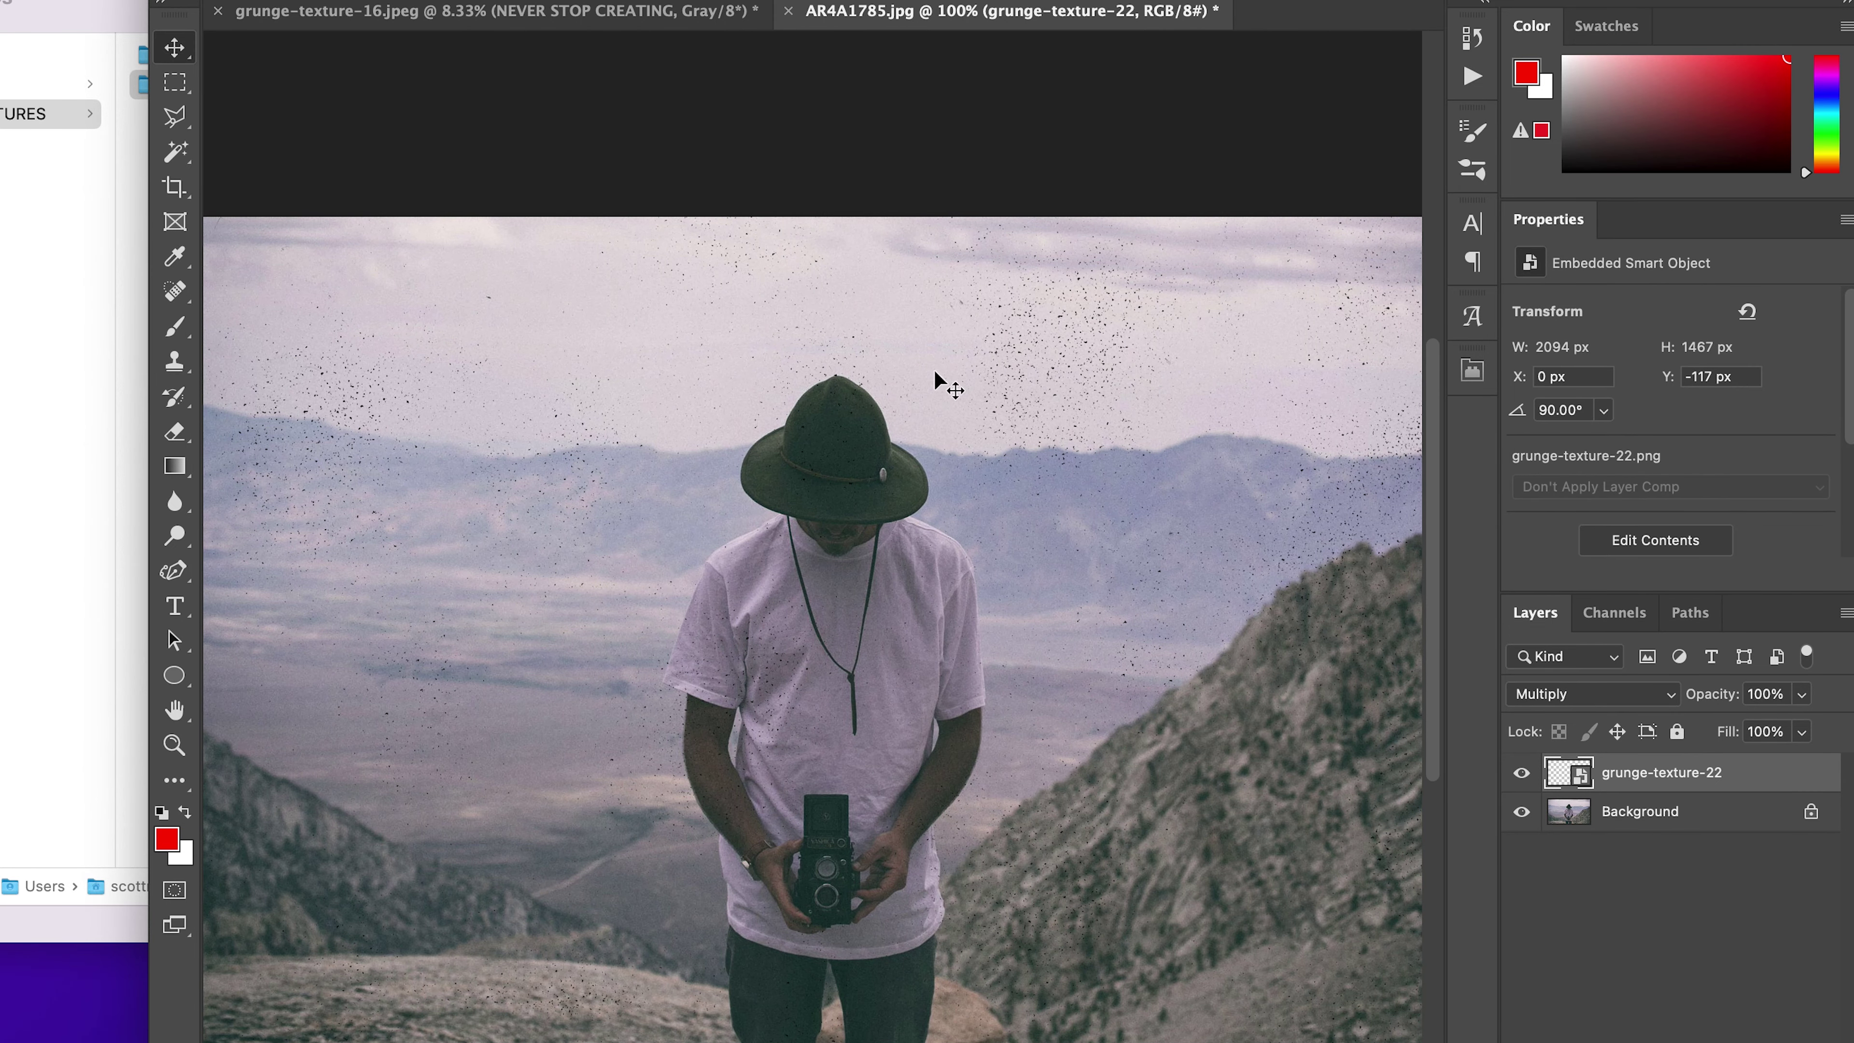
pyautogui.hscroll(3, 1010, 567)
pyautogui.moveTo(1008, 547); pyautogui.dragTo(1047, 496)
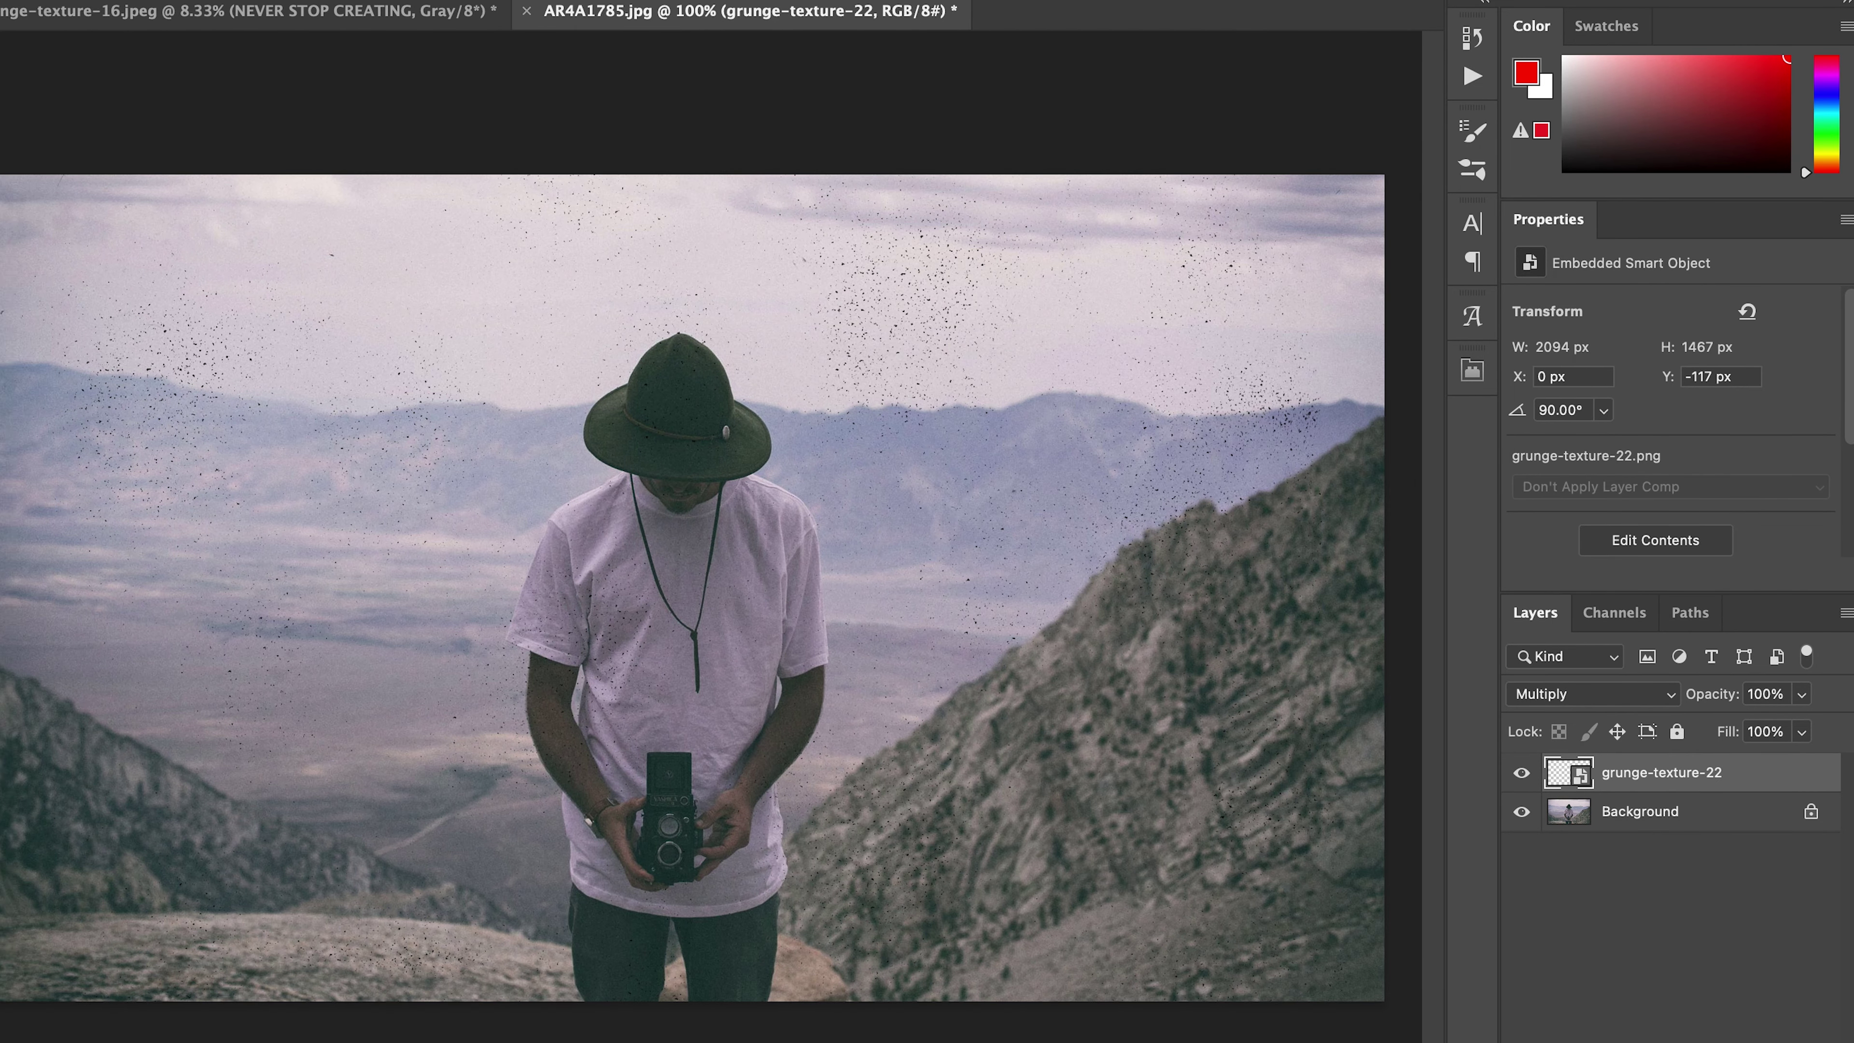
pyautogui.hscroll(2, 694, 588)
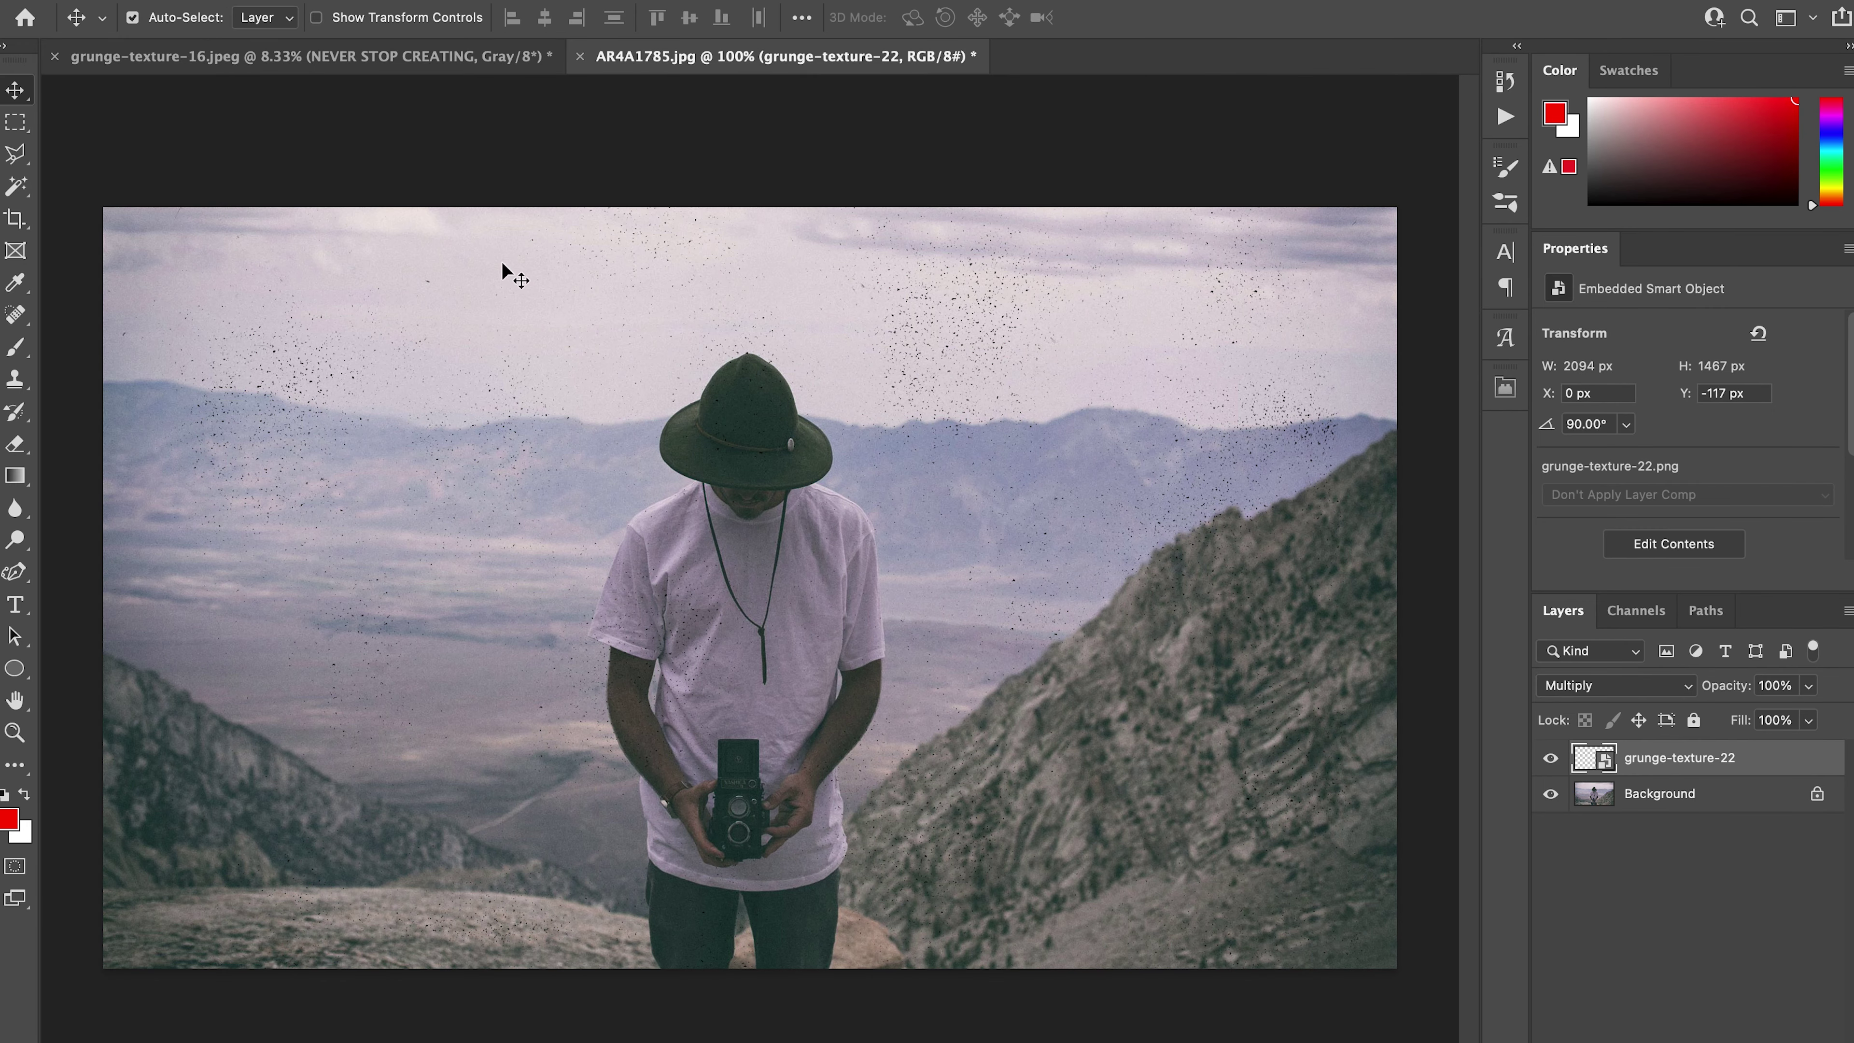
# Add a red ff0000 Solid Color fill layer, Color Fill 1.
pyautogui.click(329, 0)
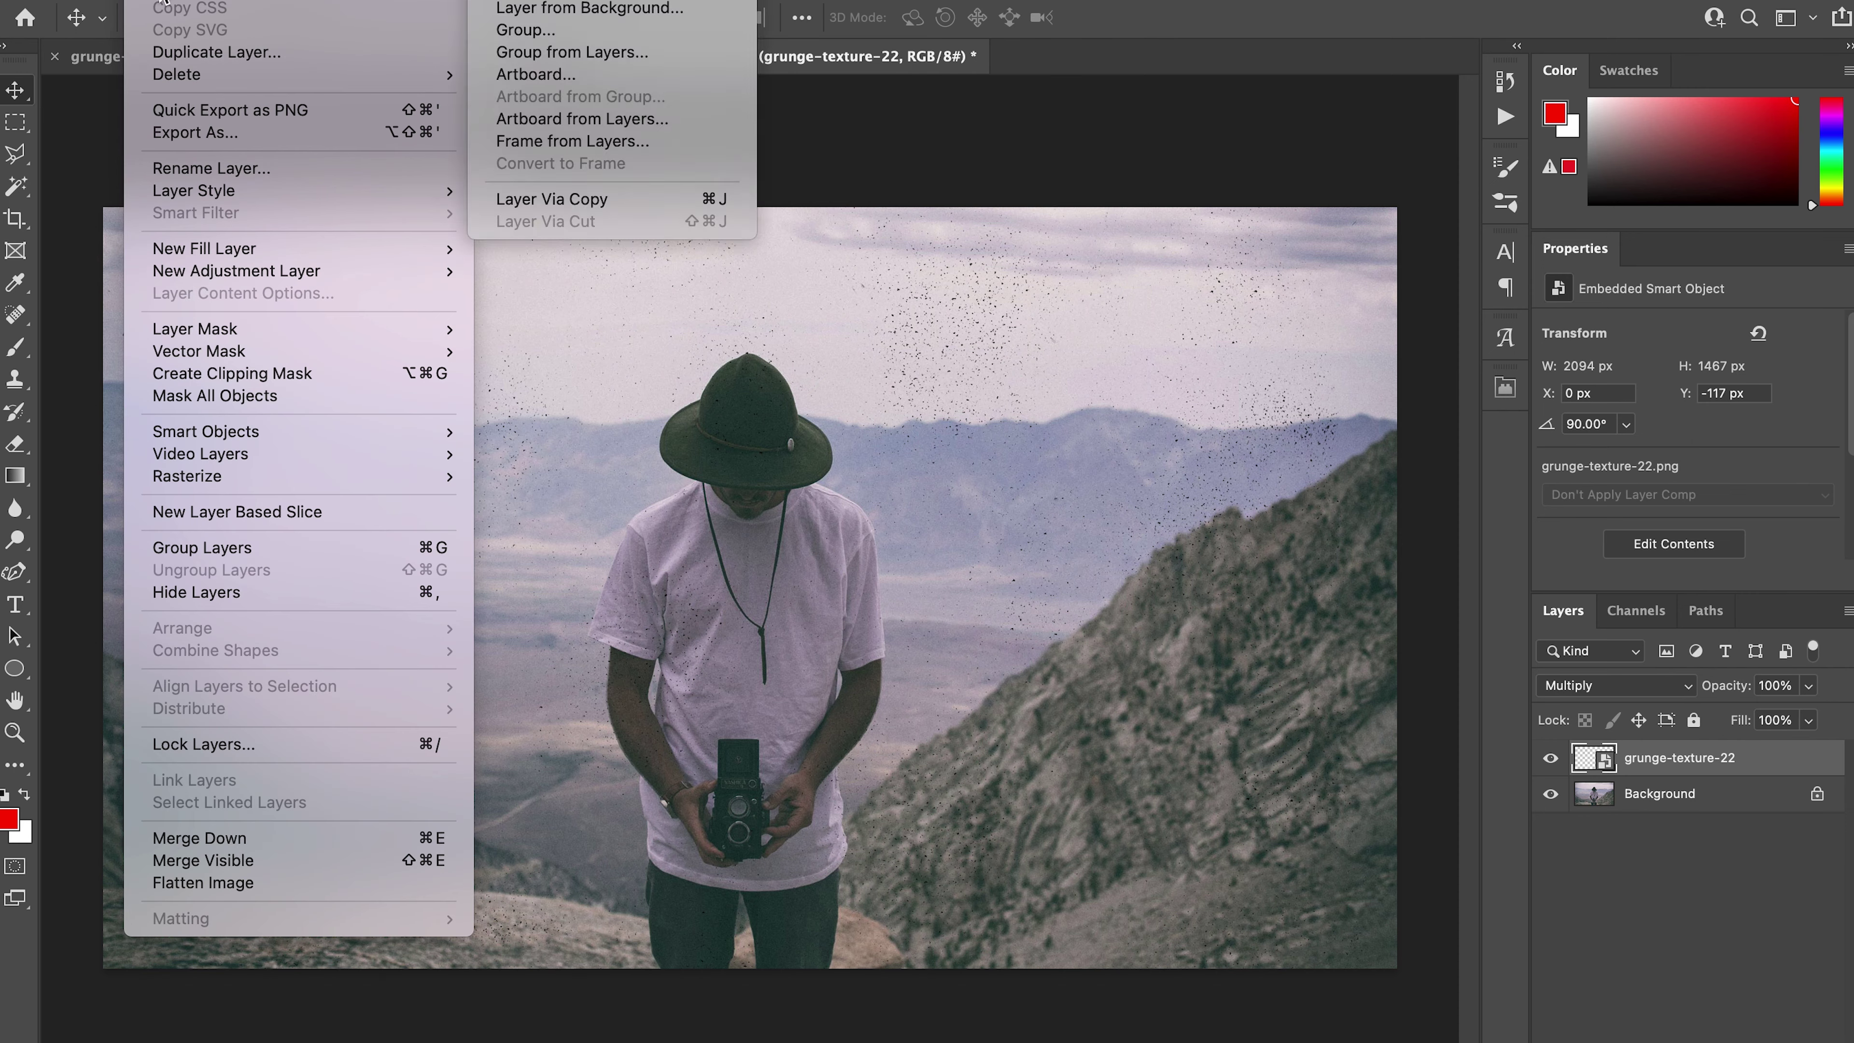
pyautogui.moveTo(226, 249)
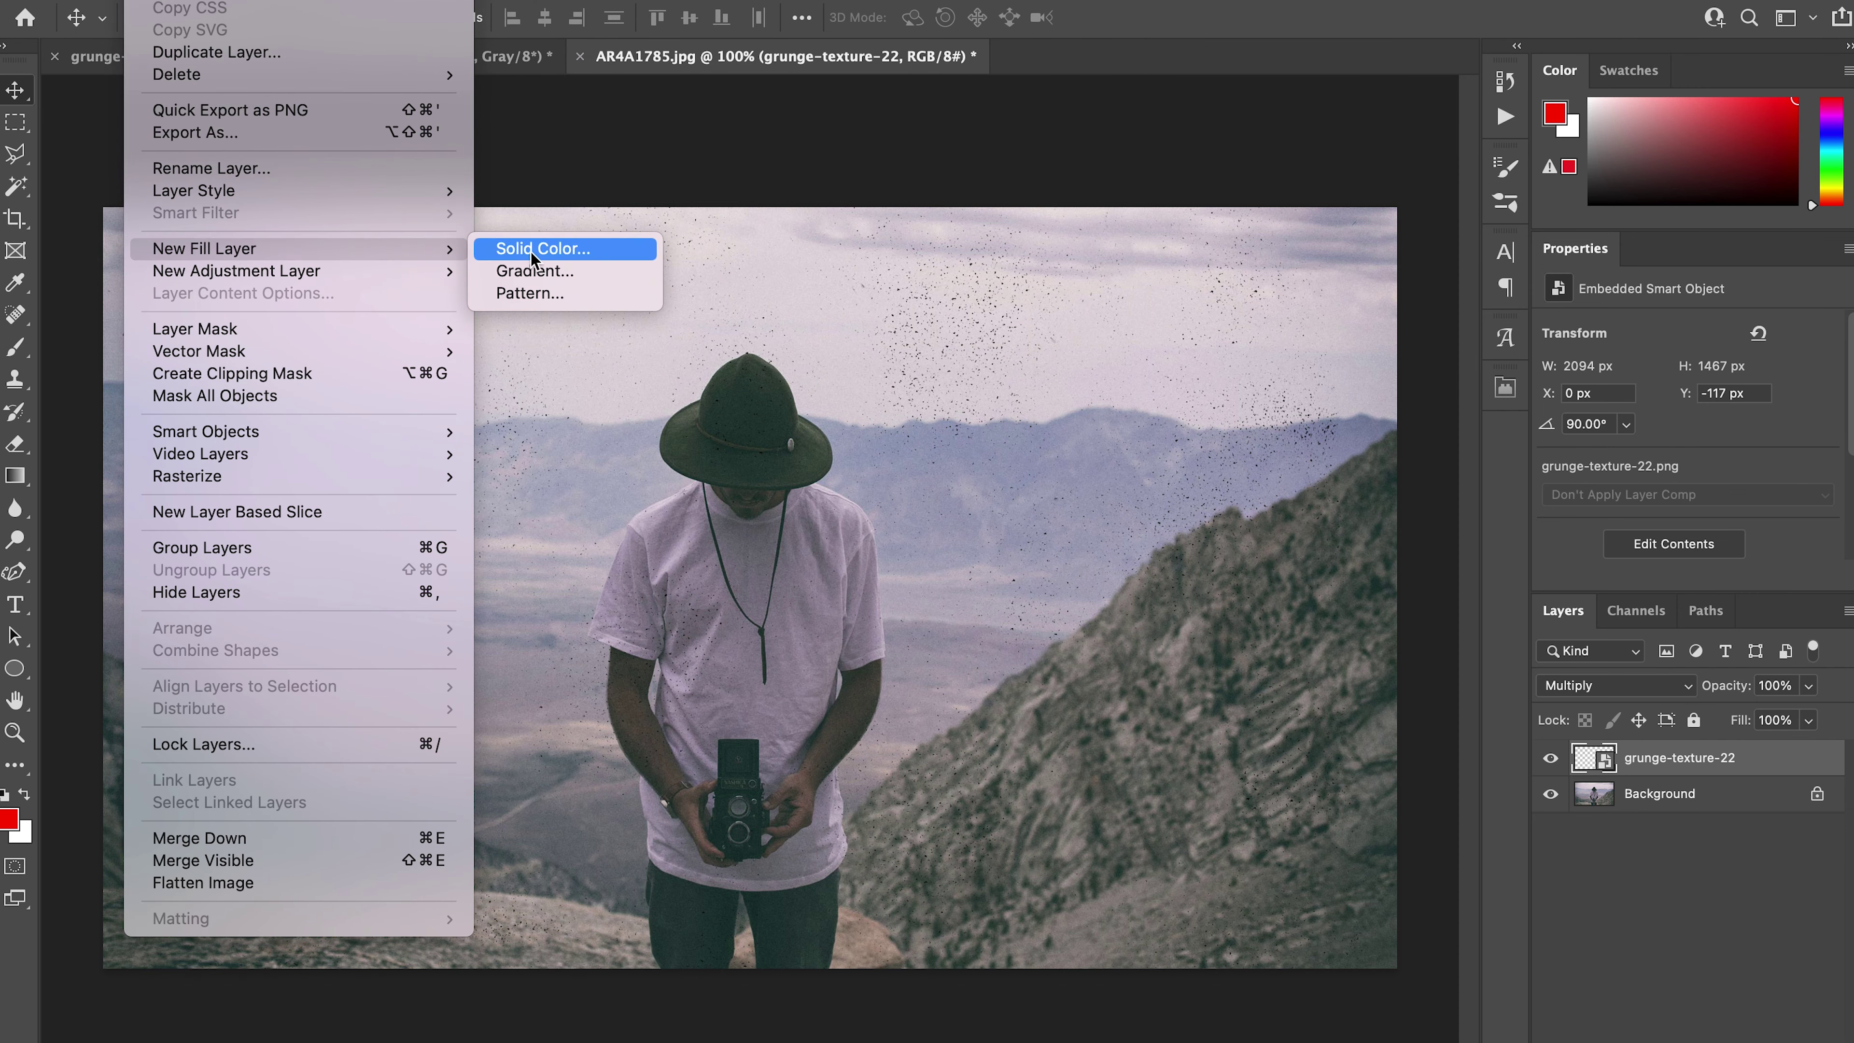
pyautogui.click(540, 249)
pyautogui.click(1048, 473)
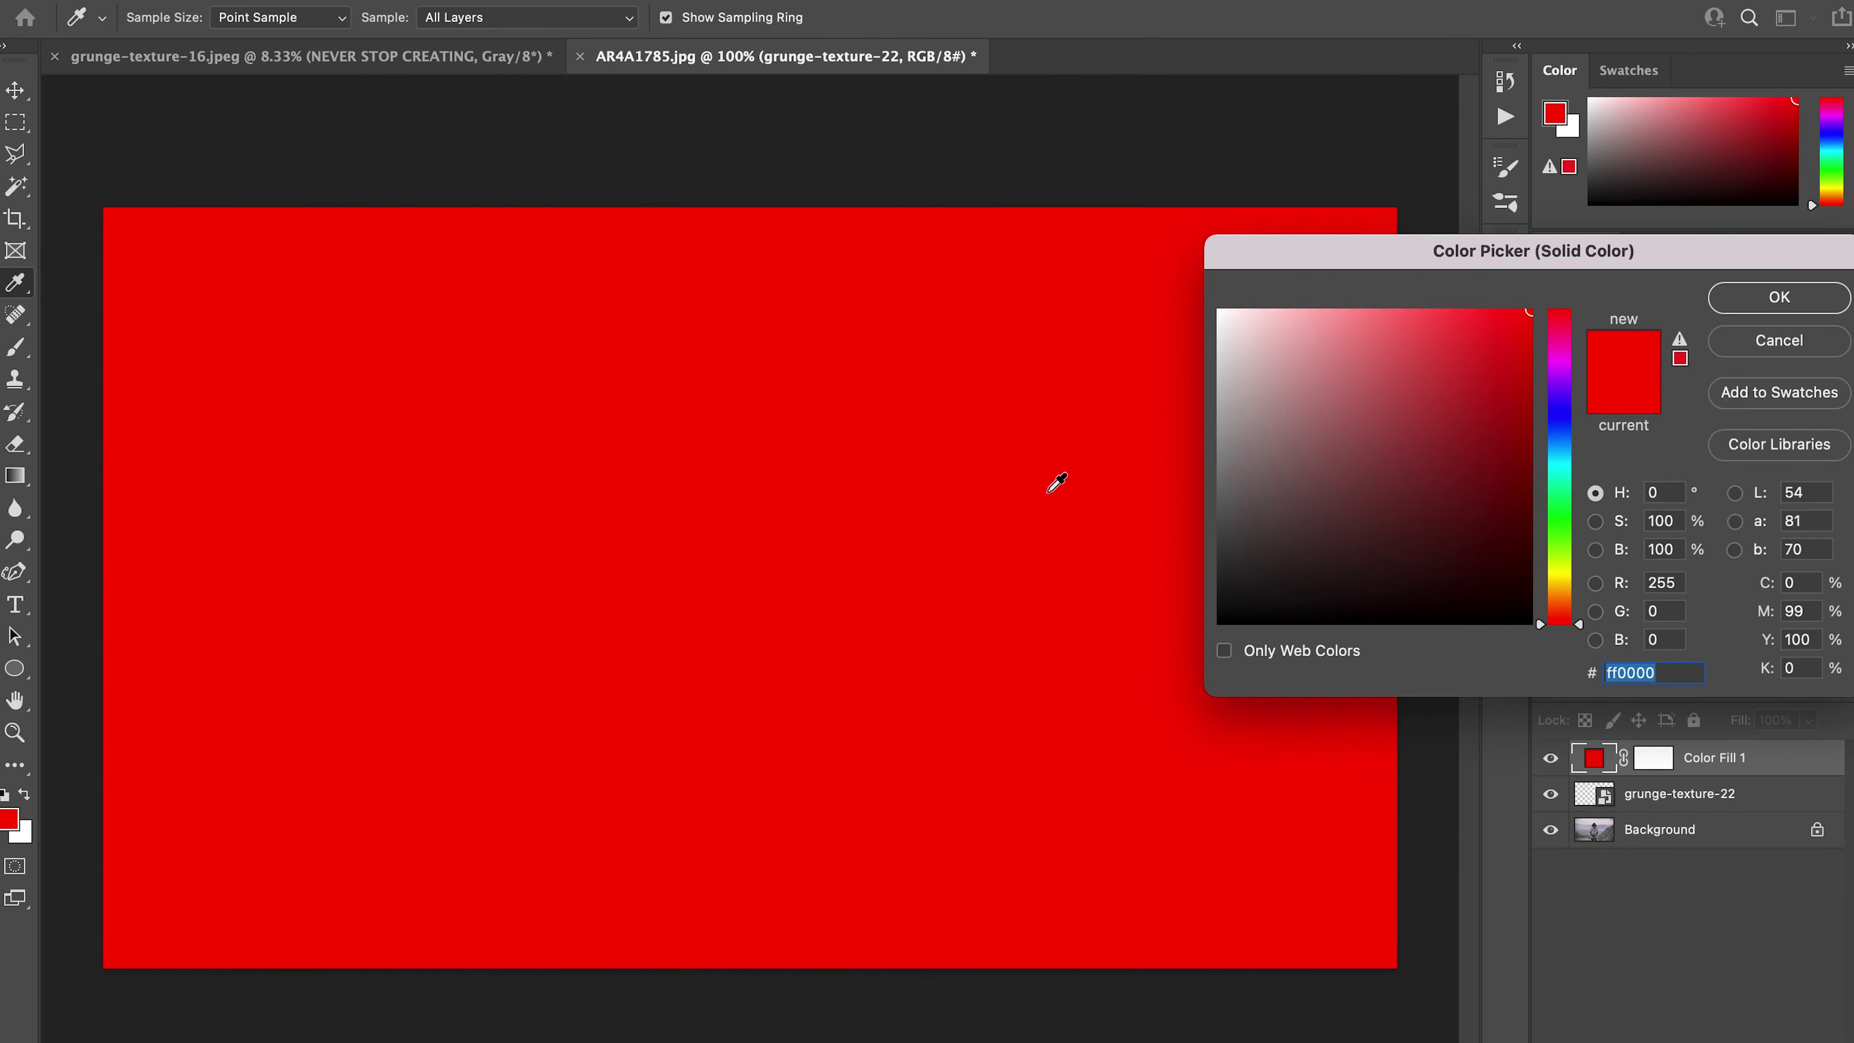
pyautogui.click(1779, 301)
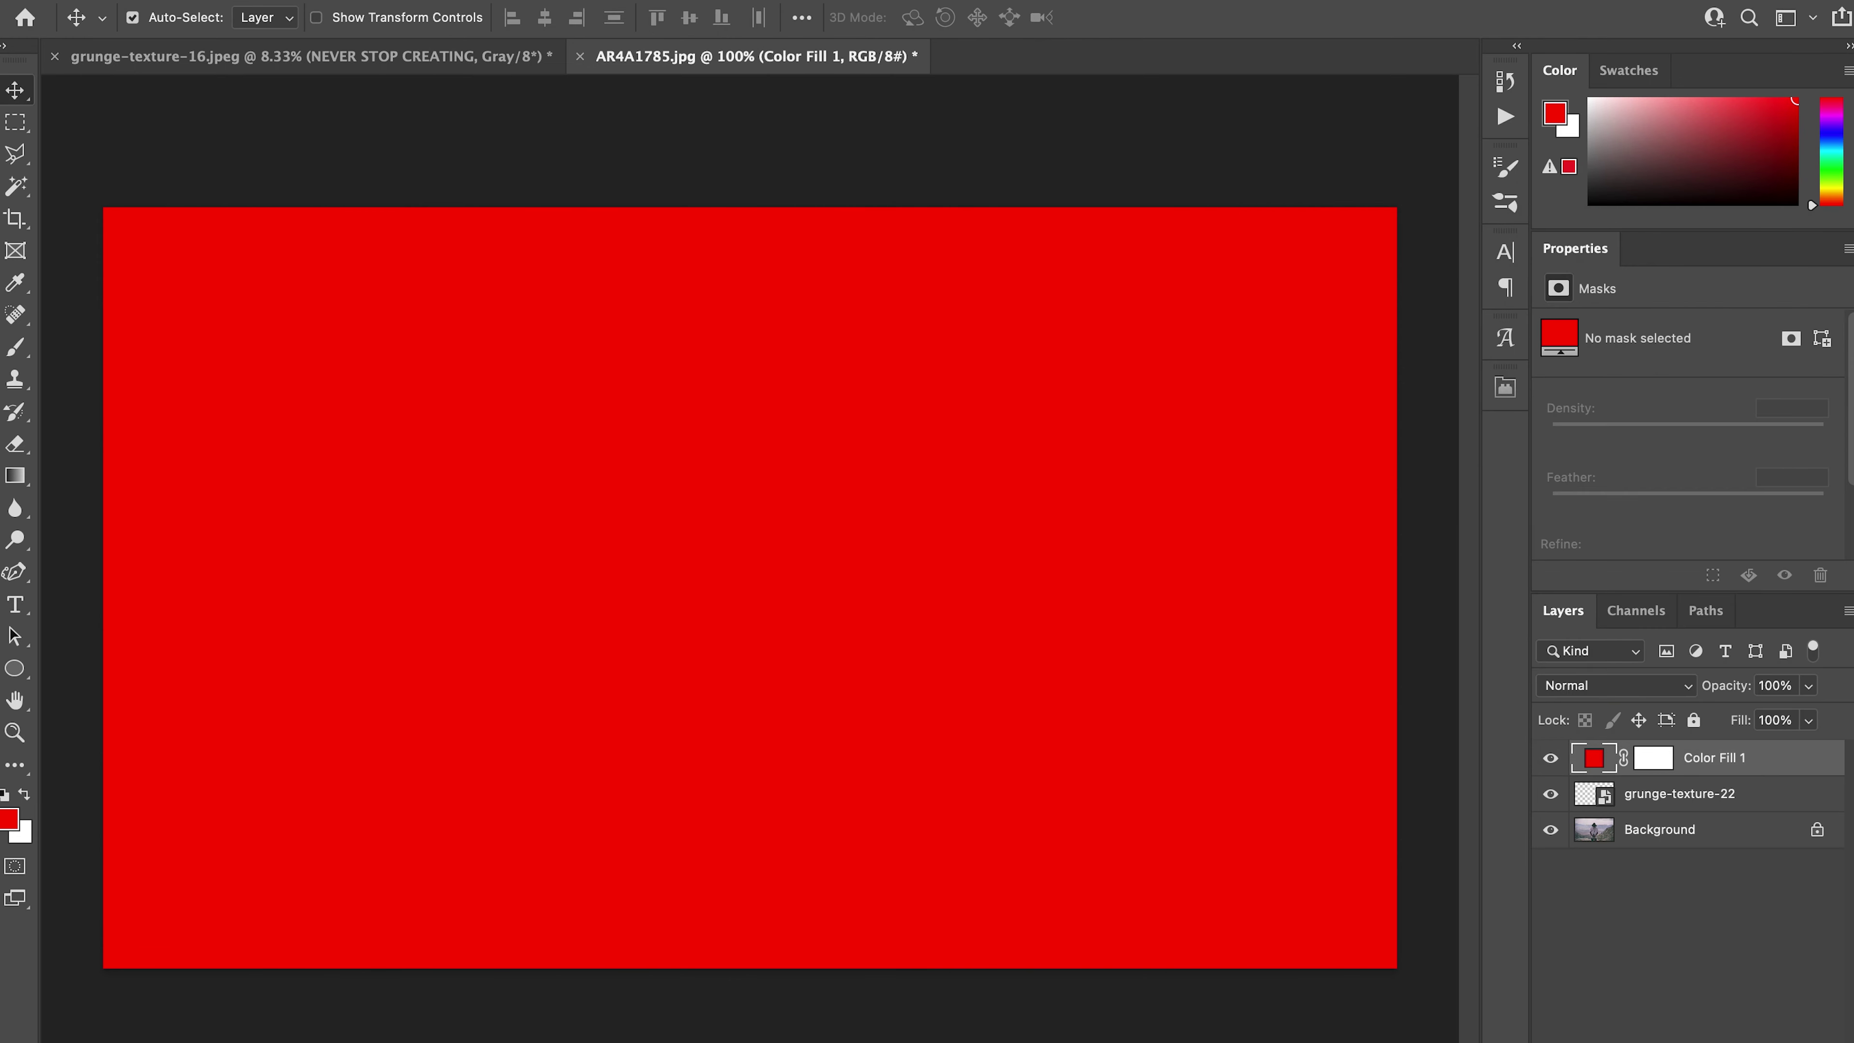
# Rasterize Color Fill 1 into a plain pixel layer.
pyautogui.click(143, 0)
pyautogui.moveTo(213, 488)
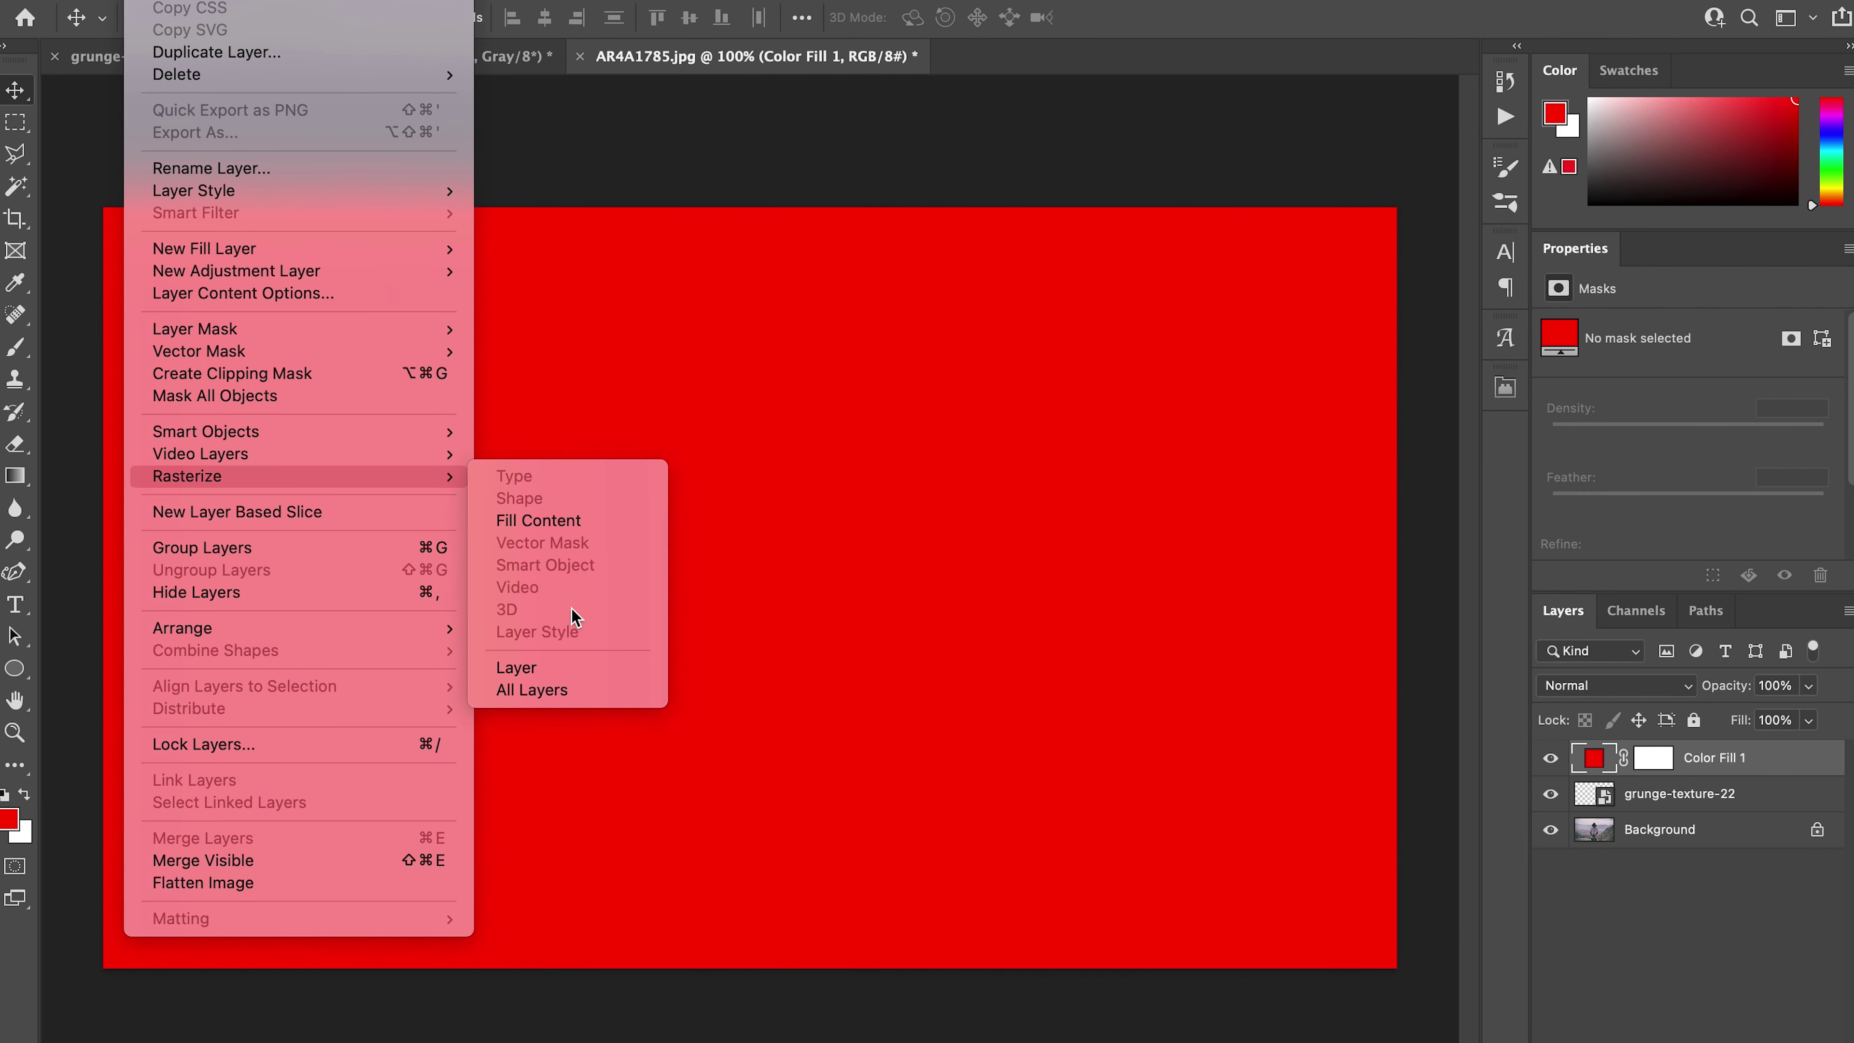
pyautogui.click(527, 669)
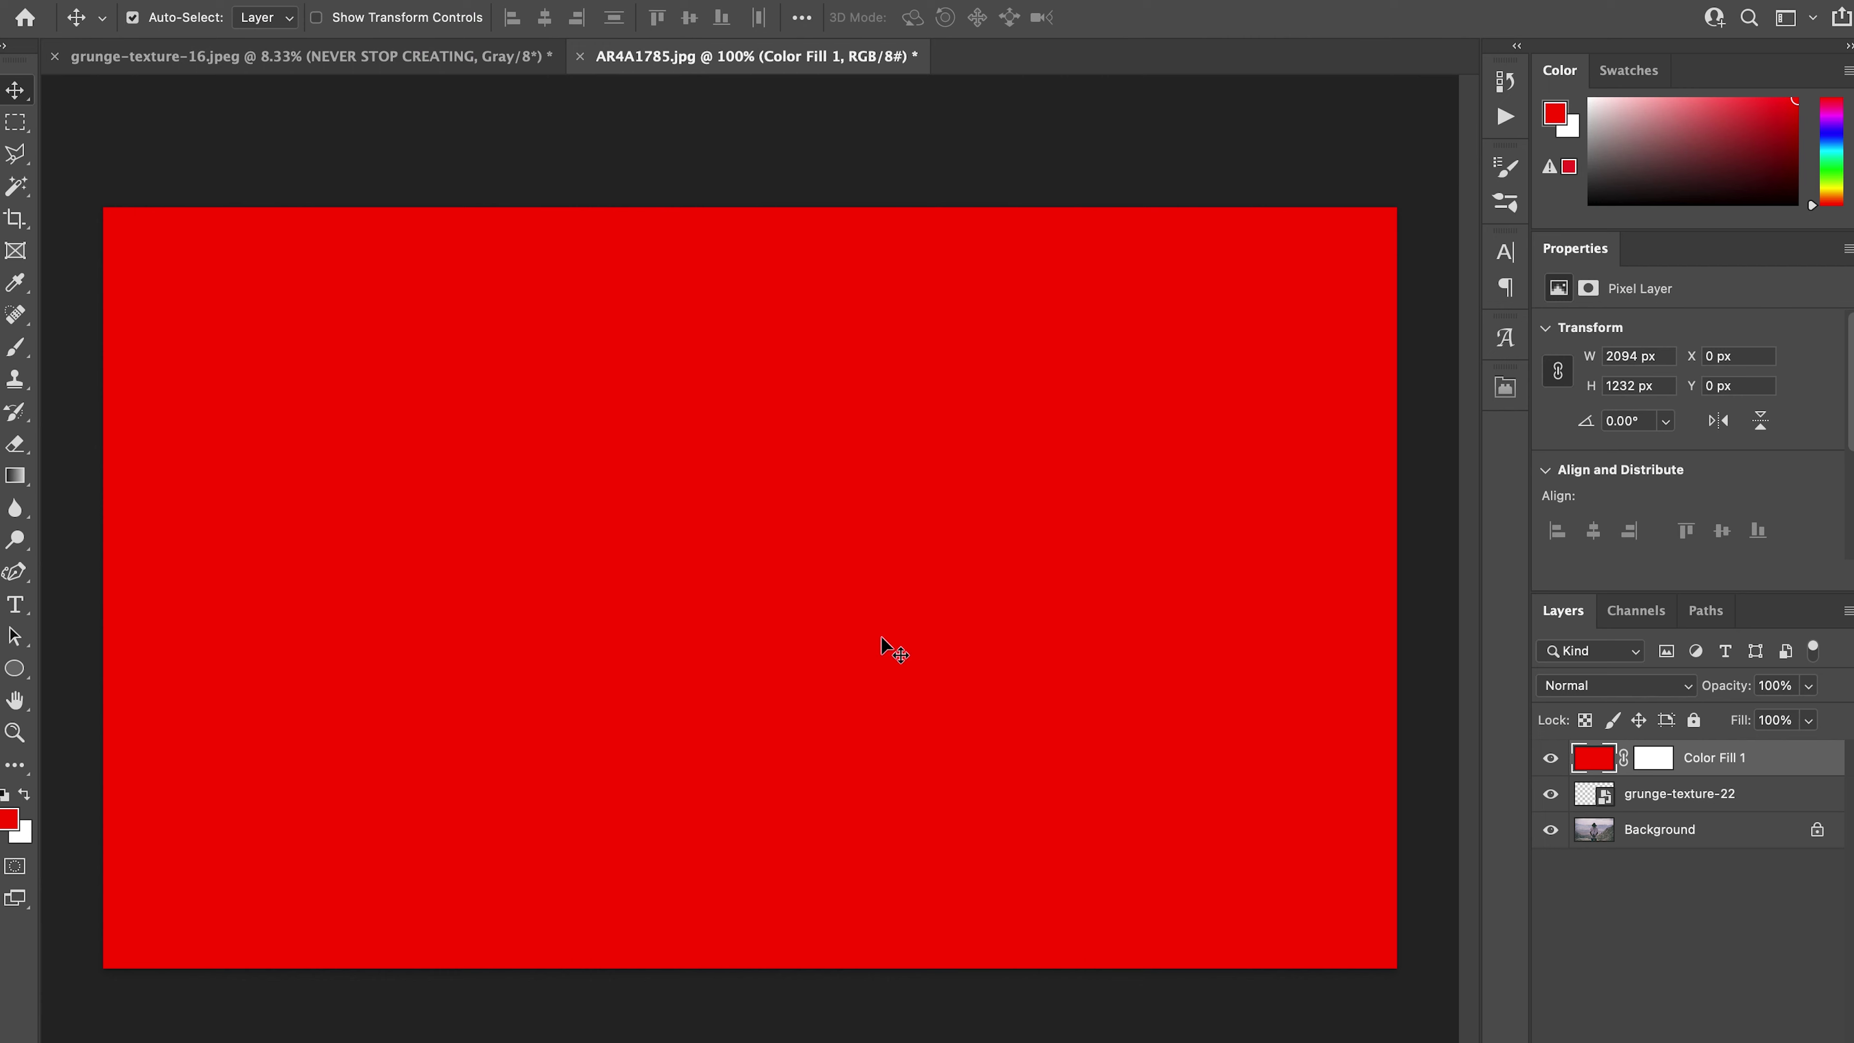
# Slide the red fill layer left so it covers only the left portion.
pyautogui.hotkey('ctrl', 't')
pyautogui.moveTo(816, 643); pyautogui.dragTo(45, 581)
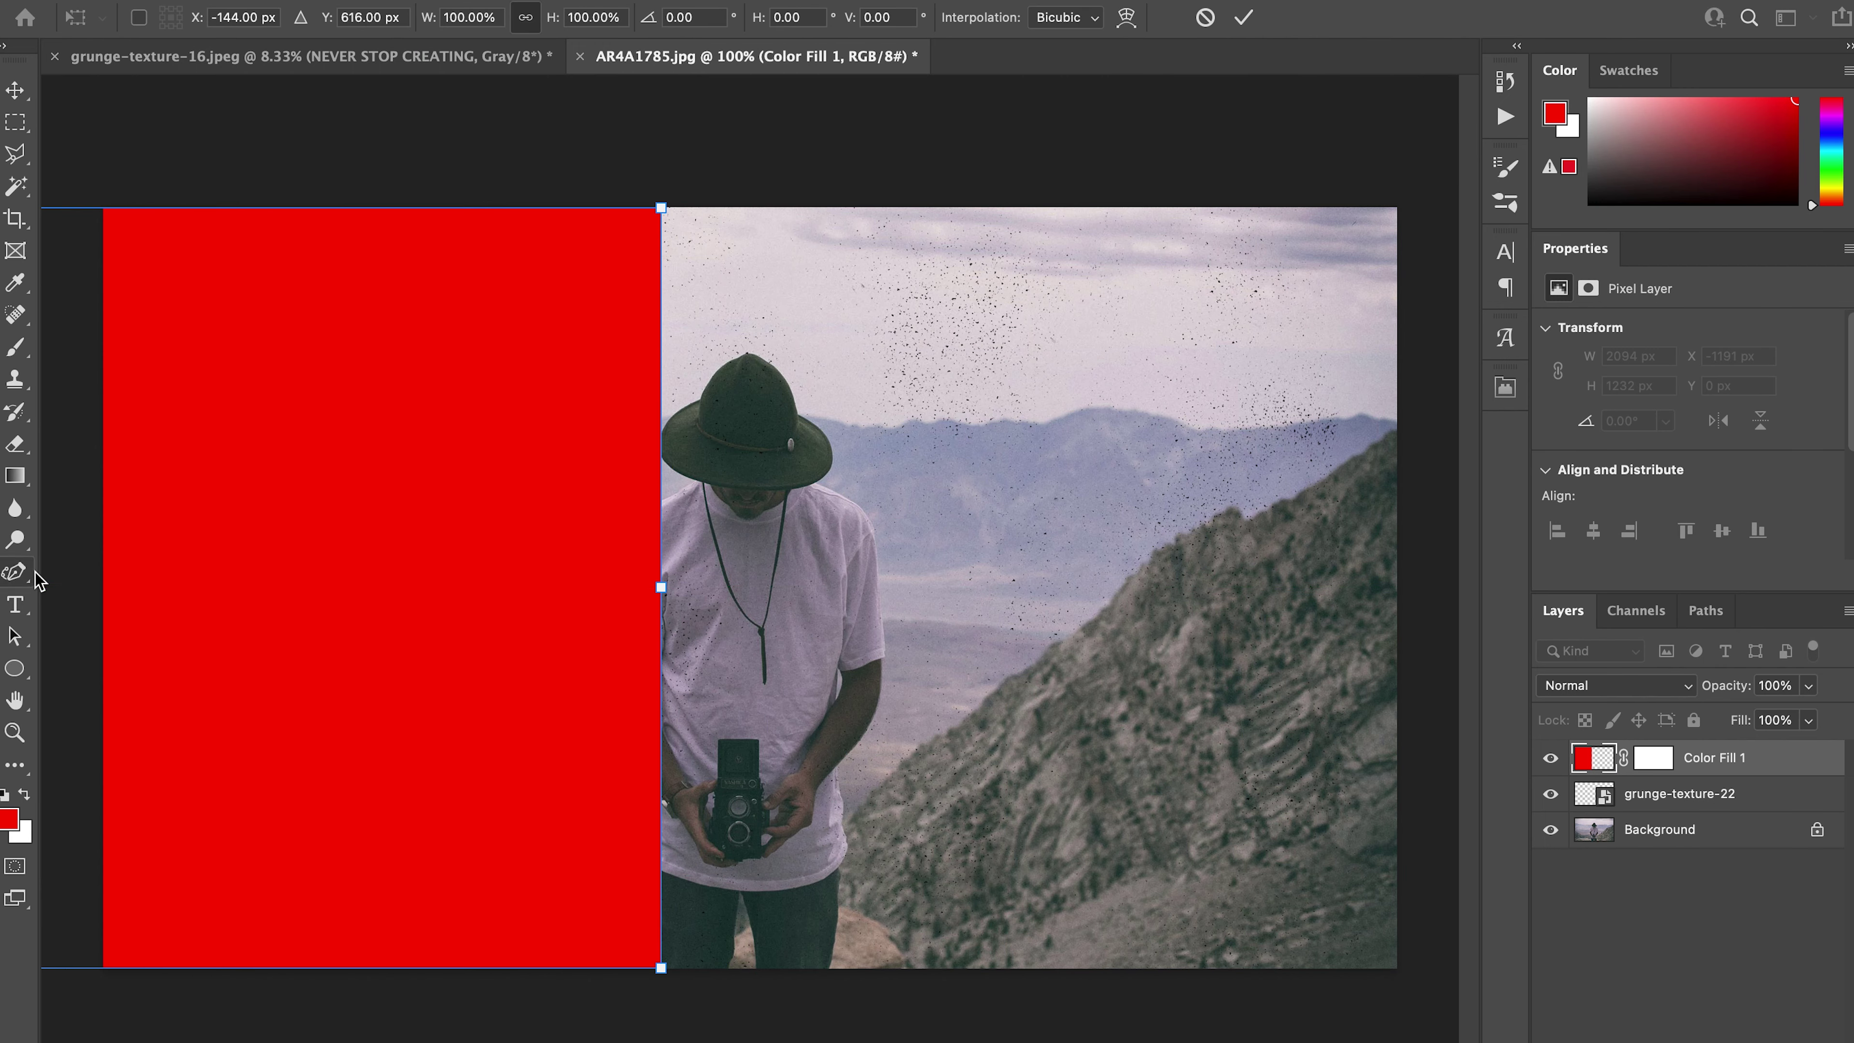
pyautogui.moveTo(489, 604); pyautogui.dragTo(433, 603)
pyautogui.press('Return')
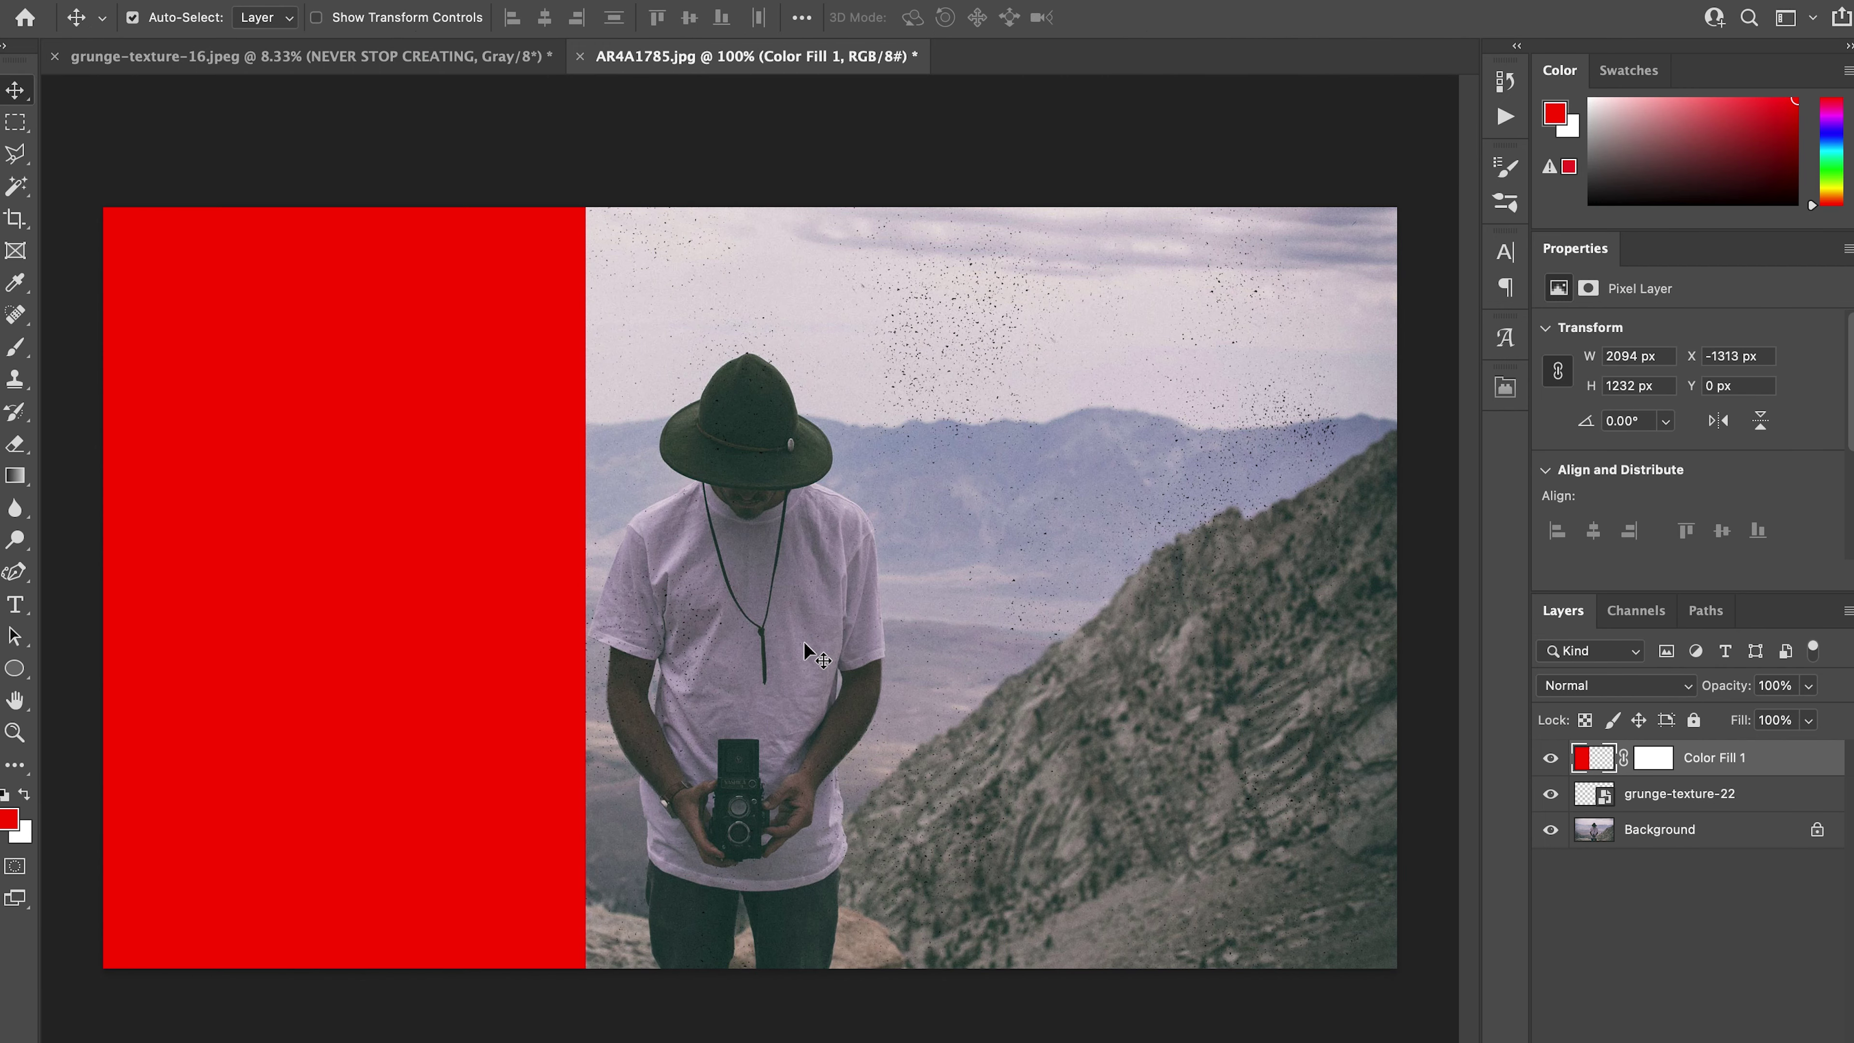
# Unlock the Background as Layer 0 and shift the photo right.
pyautogui.doubleClick(1603, 828)
pyautogui.click(1040, 469)
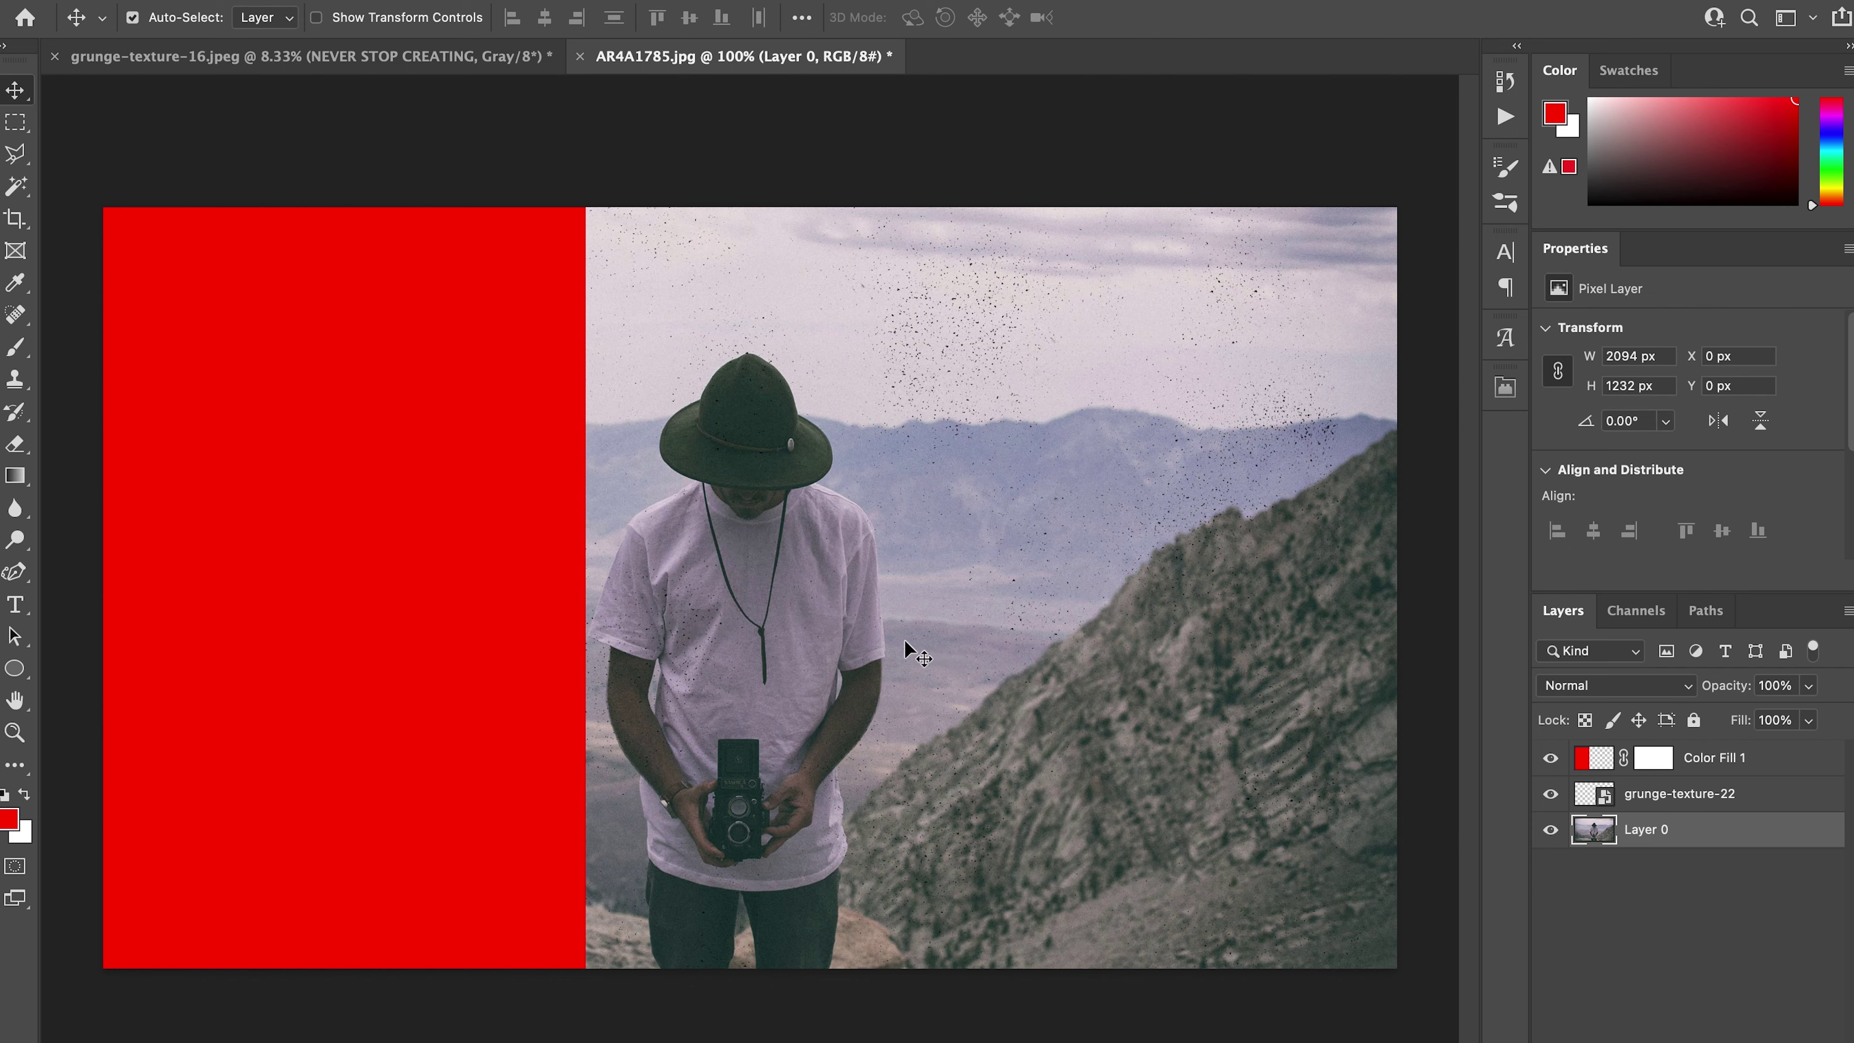
pyautogui.moveTo(906, 643); pyautogui.dragTo(1152, 650)
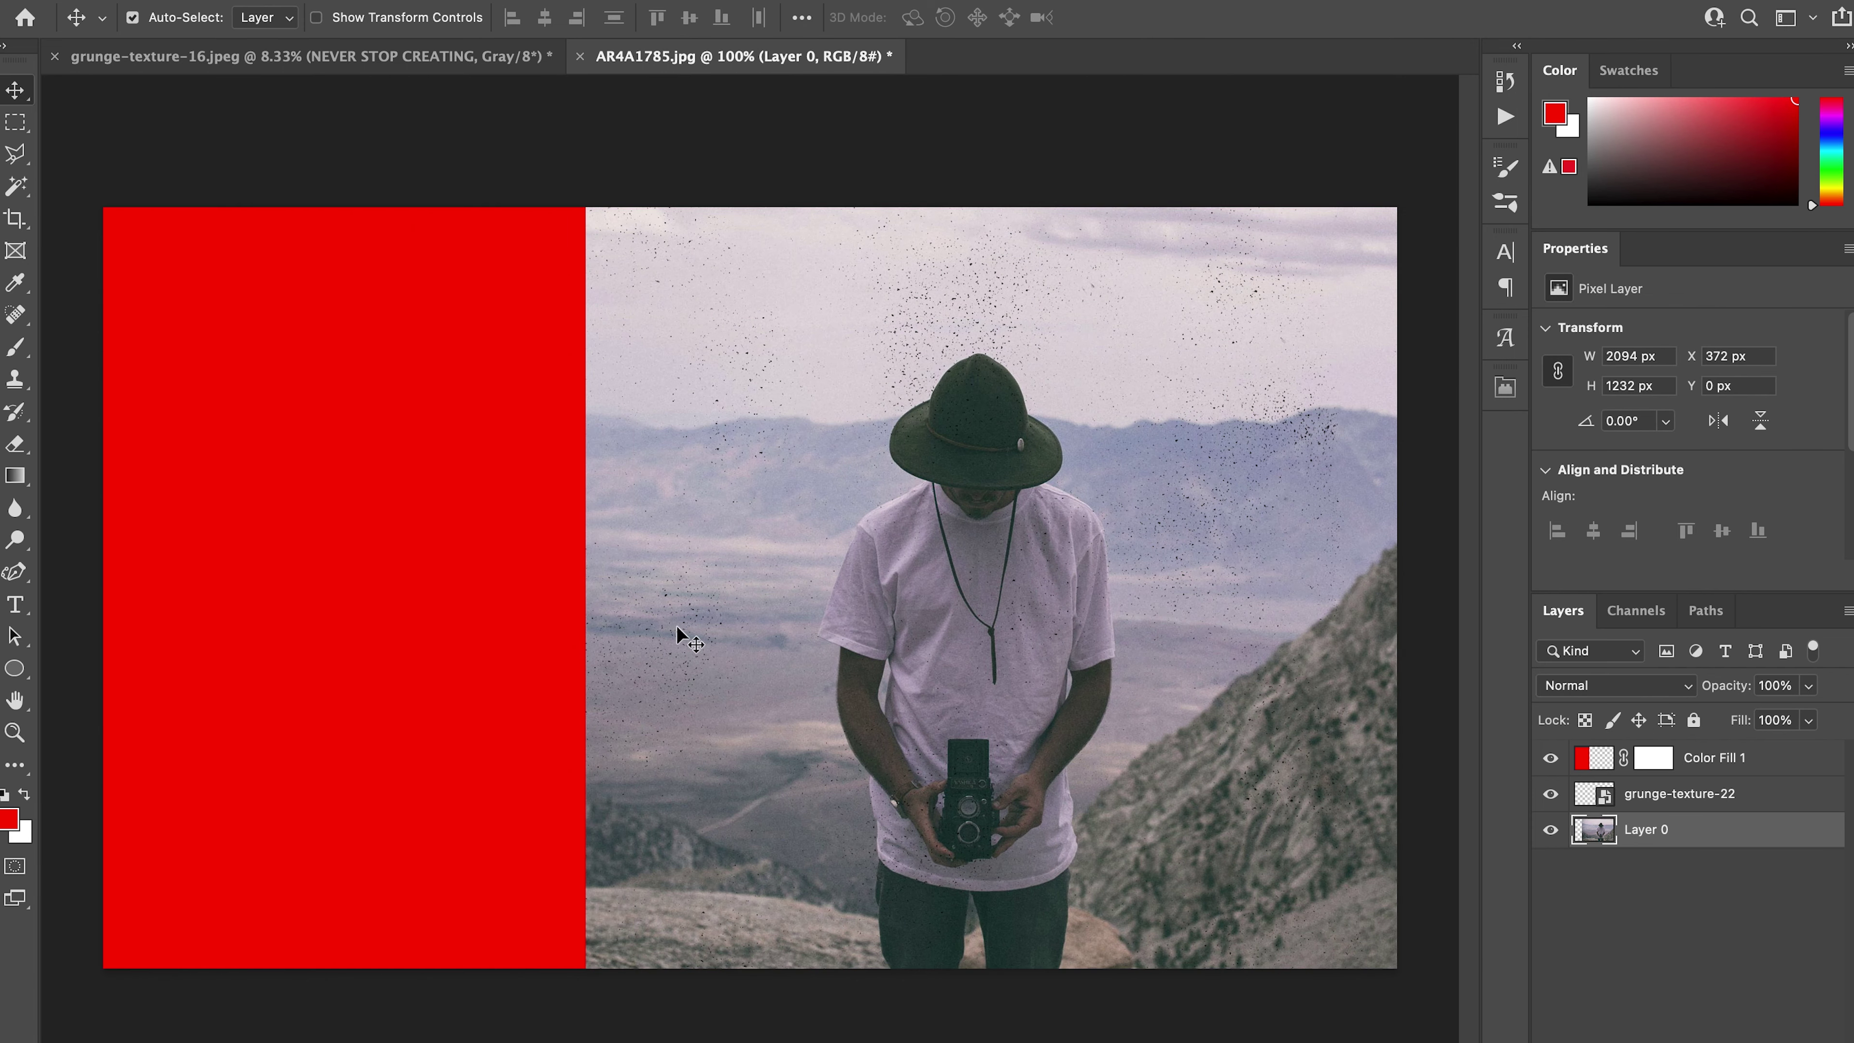
pyautogui.moveTo(678, 628); pyautogui.dragTo(577, 614)
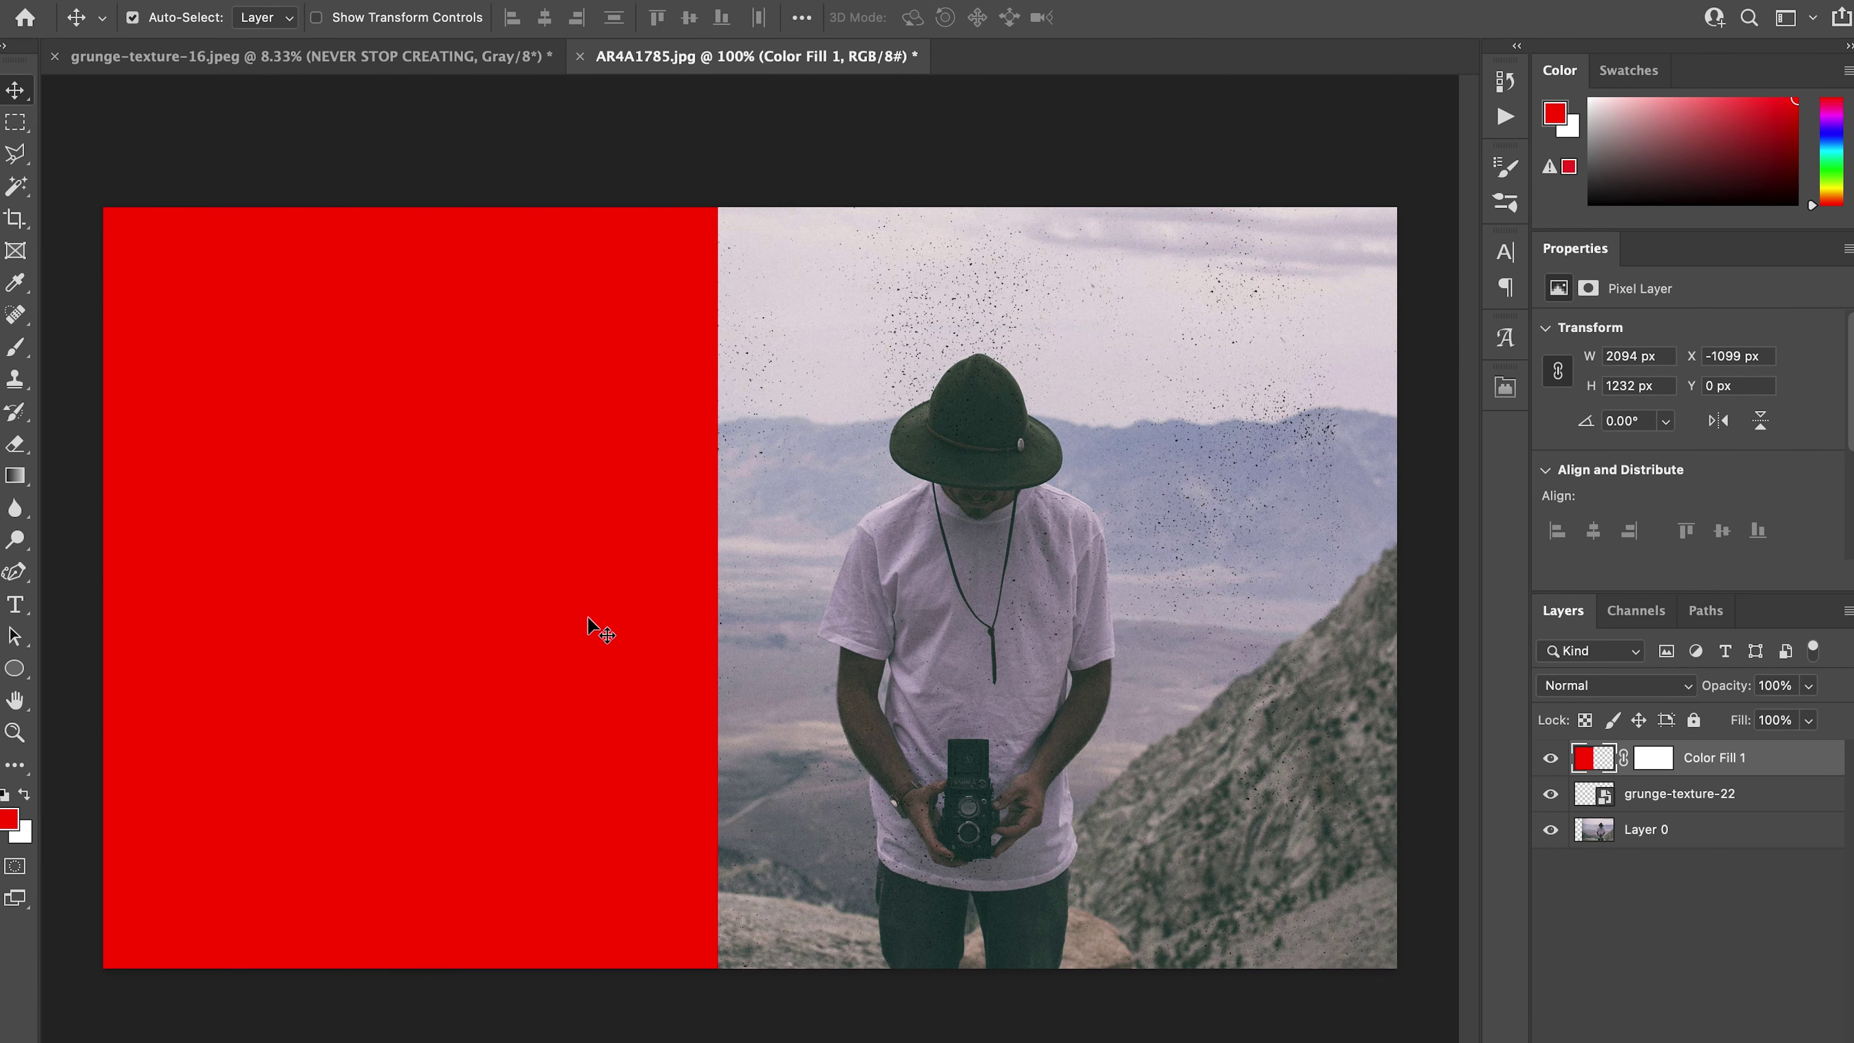
# Browse the PNG textures and drag grunge-texture-41.png onto the red panel.
pyautogui.press('super+Tab')
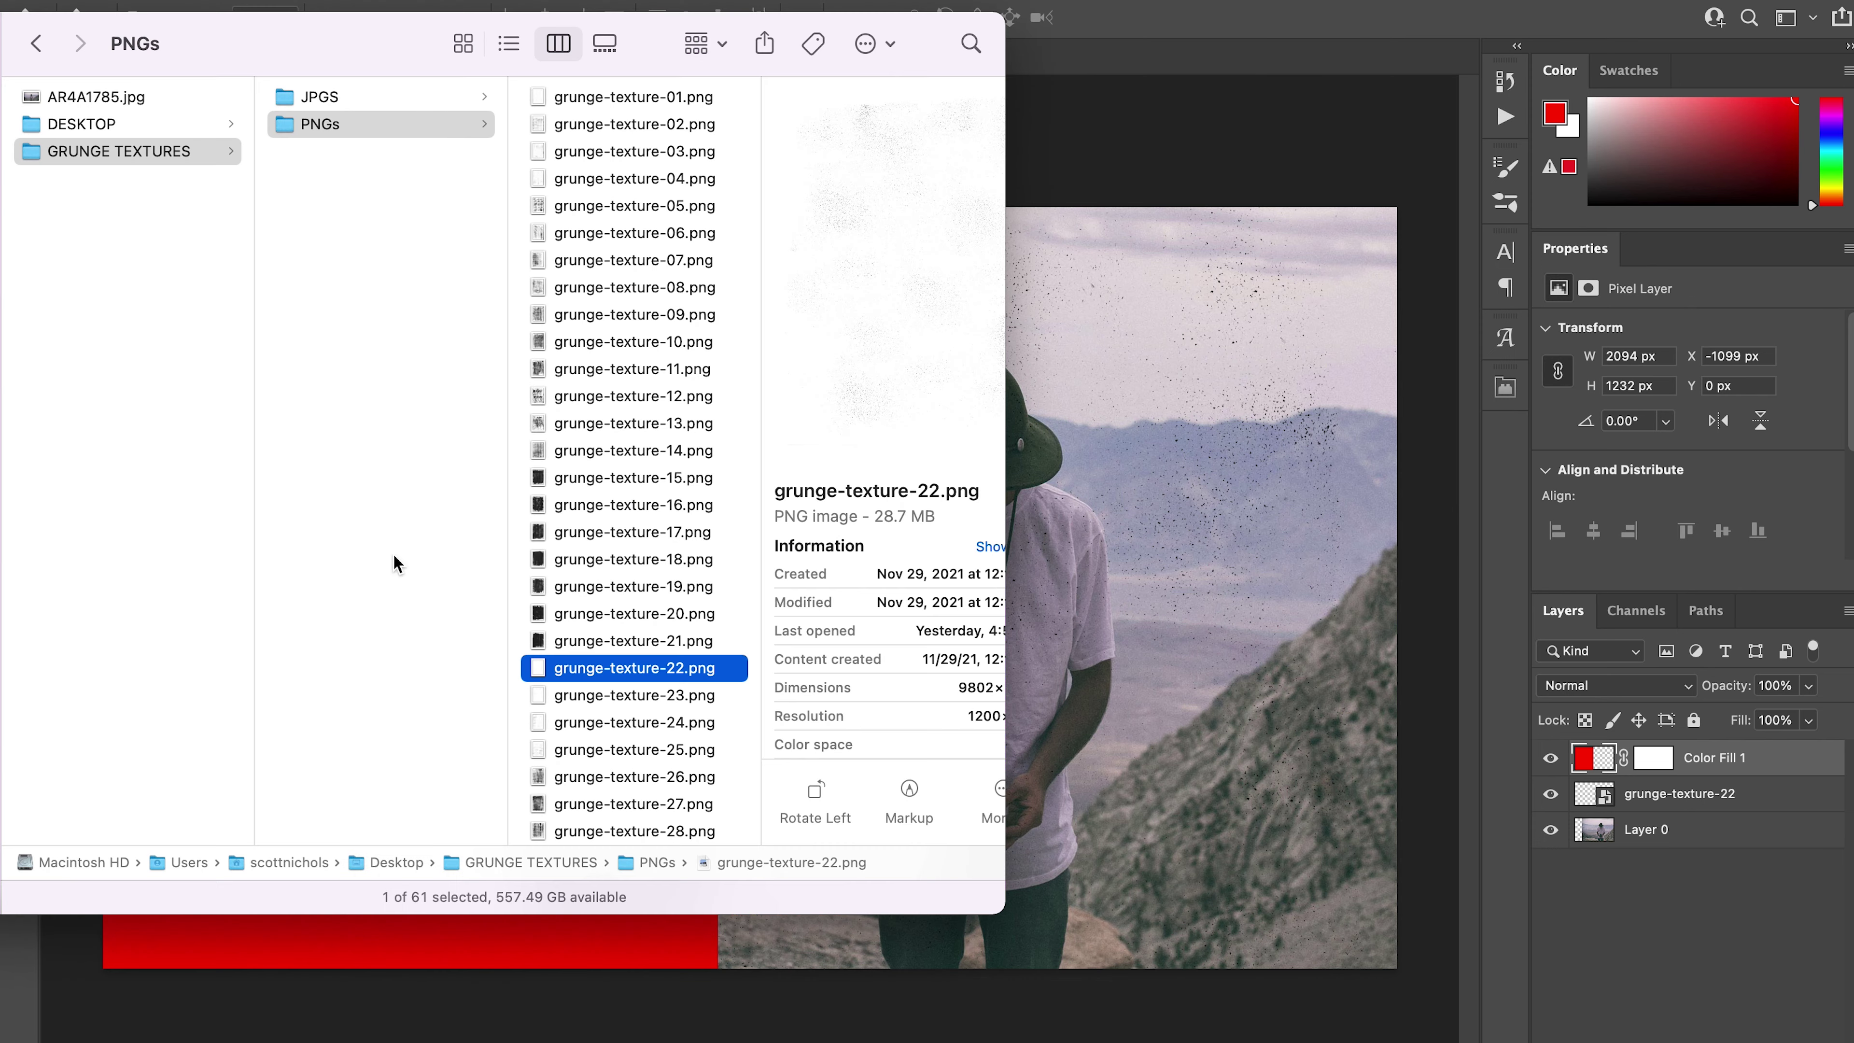
pyautogui.scroll(-10, 583, 639)
pyautogui.scroll(3, 562, 617)
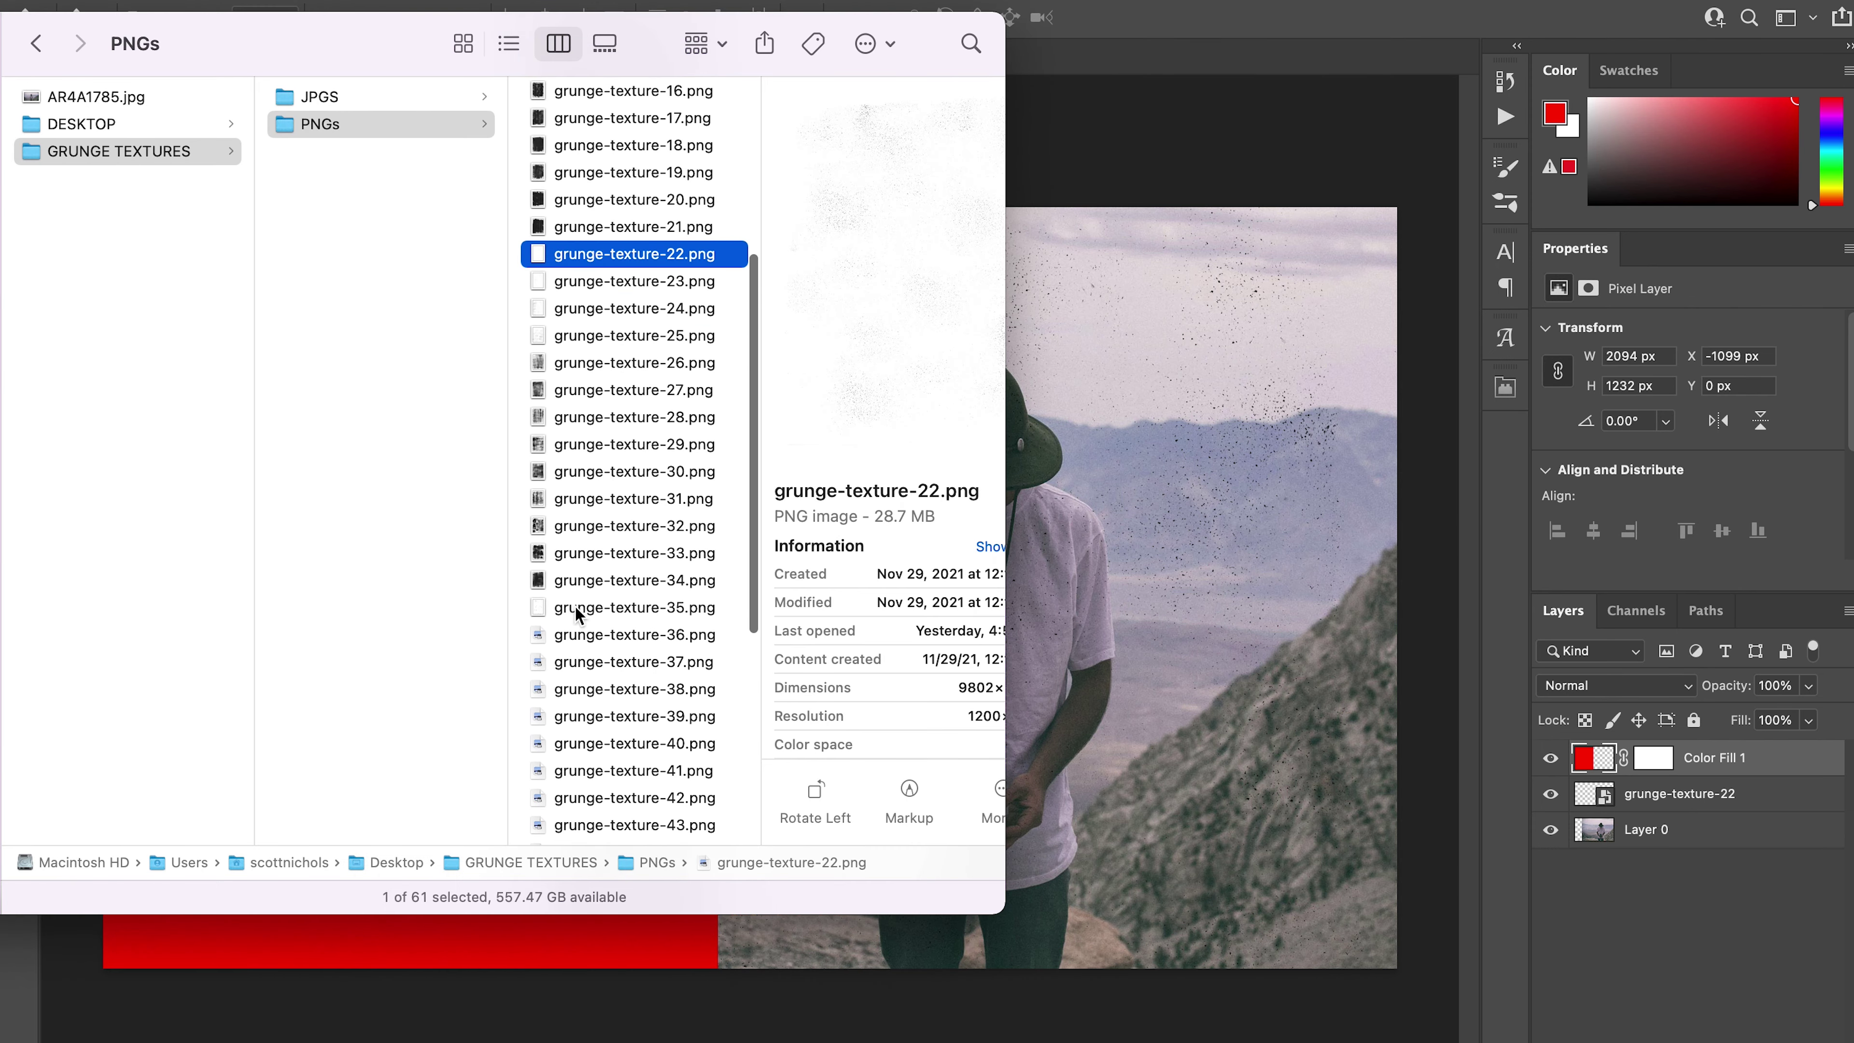
pyautogui.click(566, 494)
pyautogui.click(550, 520)
pyautogui.scroll(-5, 549, 520)
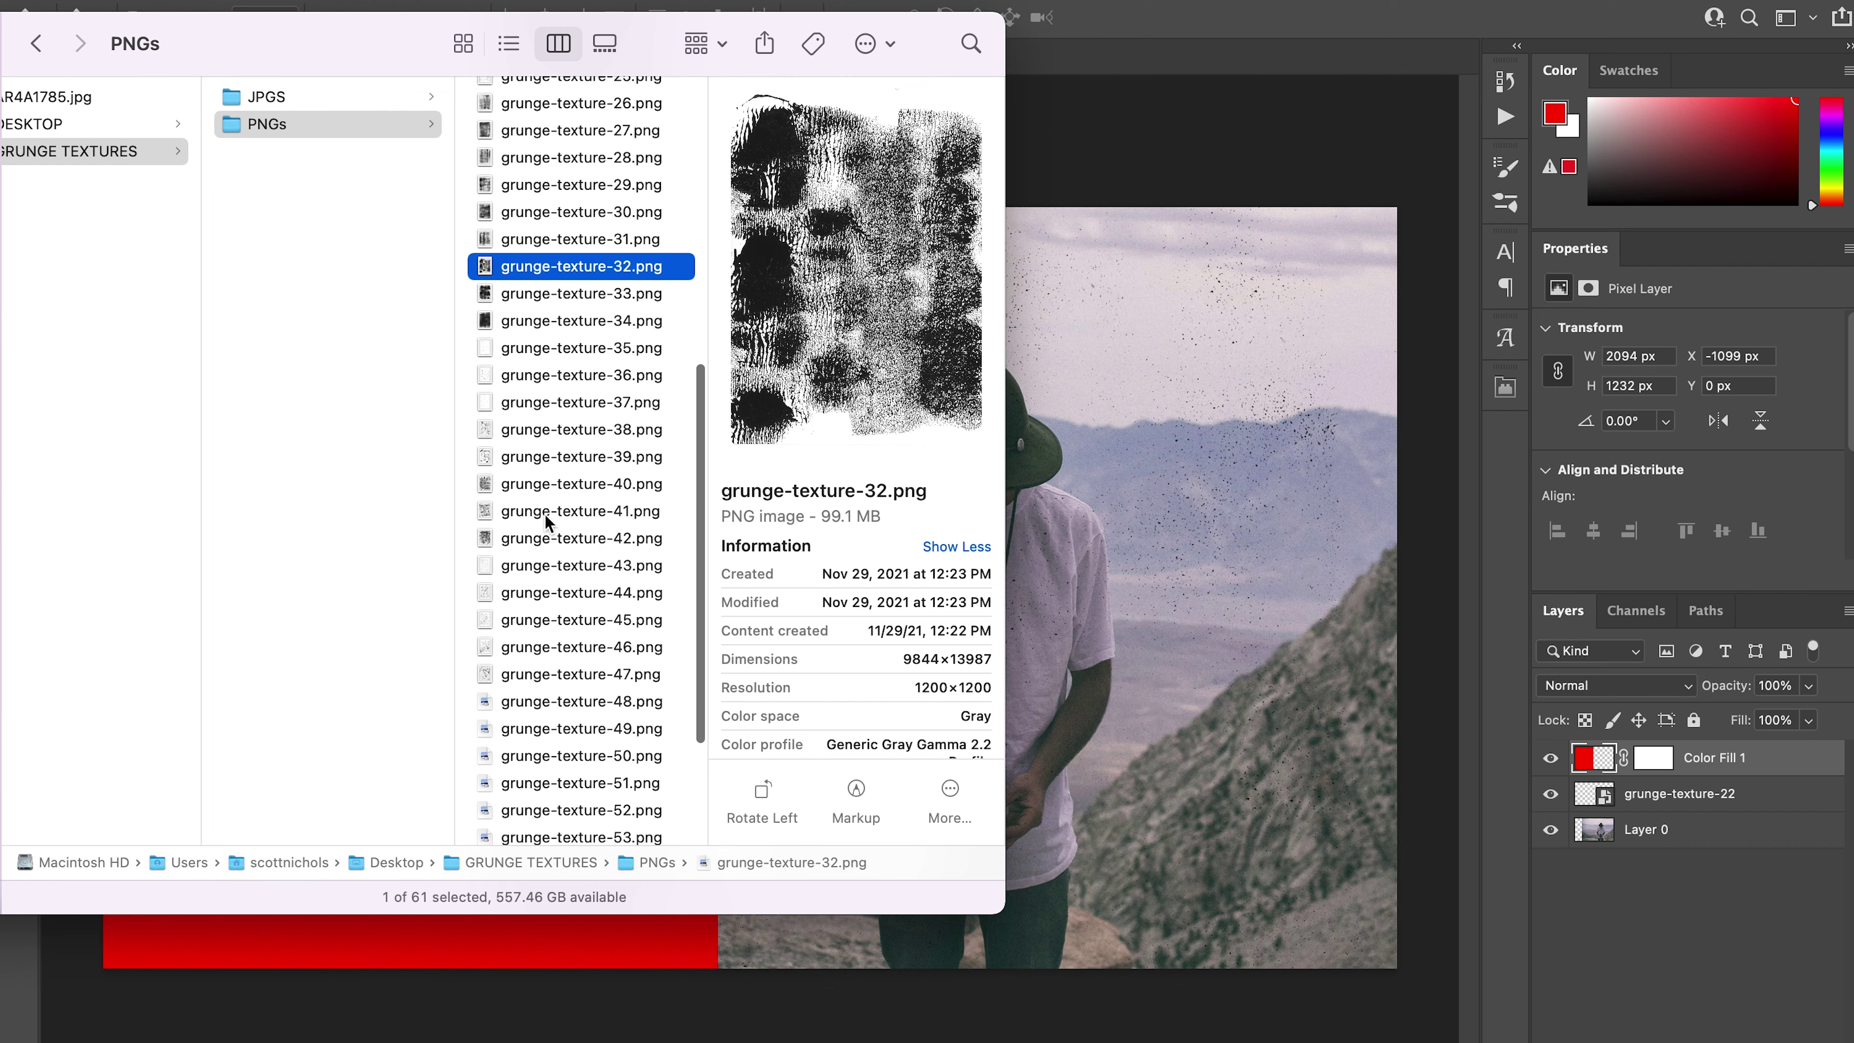
pyautogui.click(489, 512)
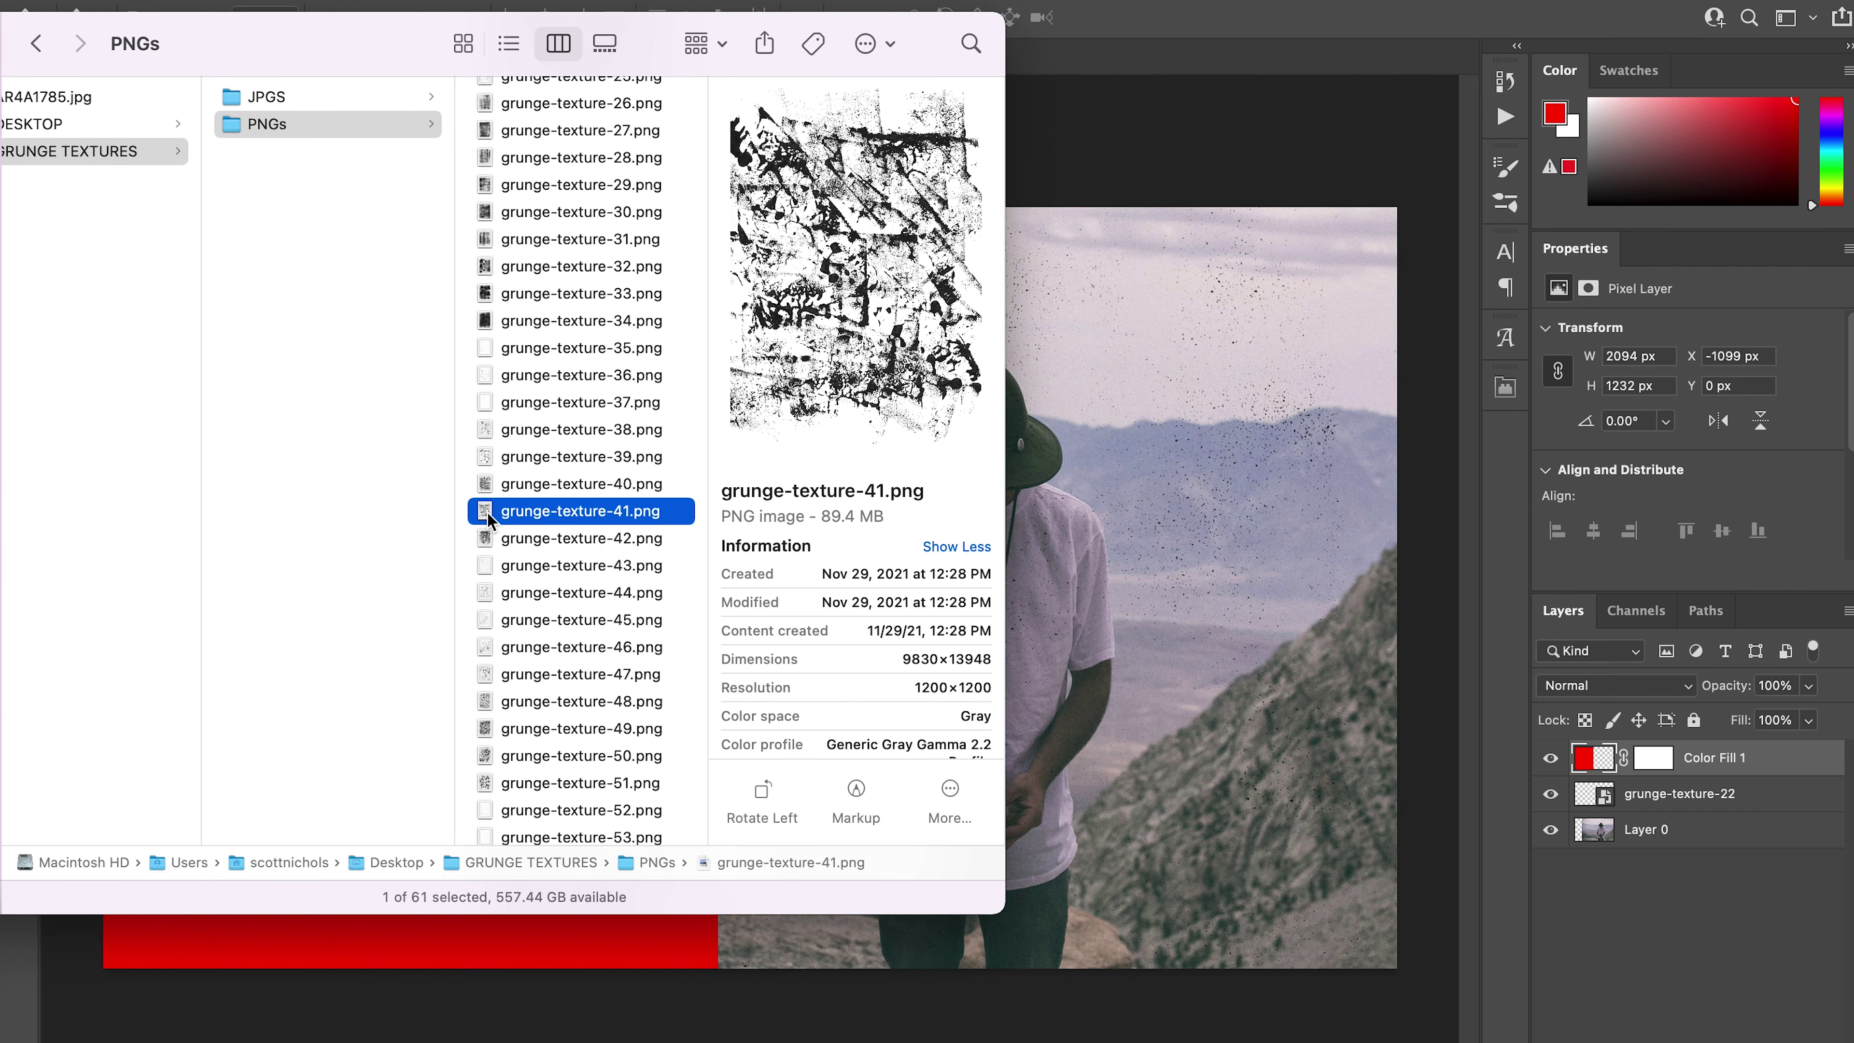
pyautogui.moveTo(485, 512); pyautogui.dragTo(418, 555)
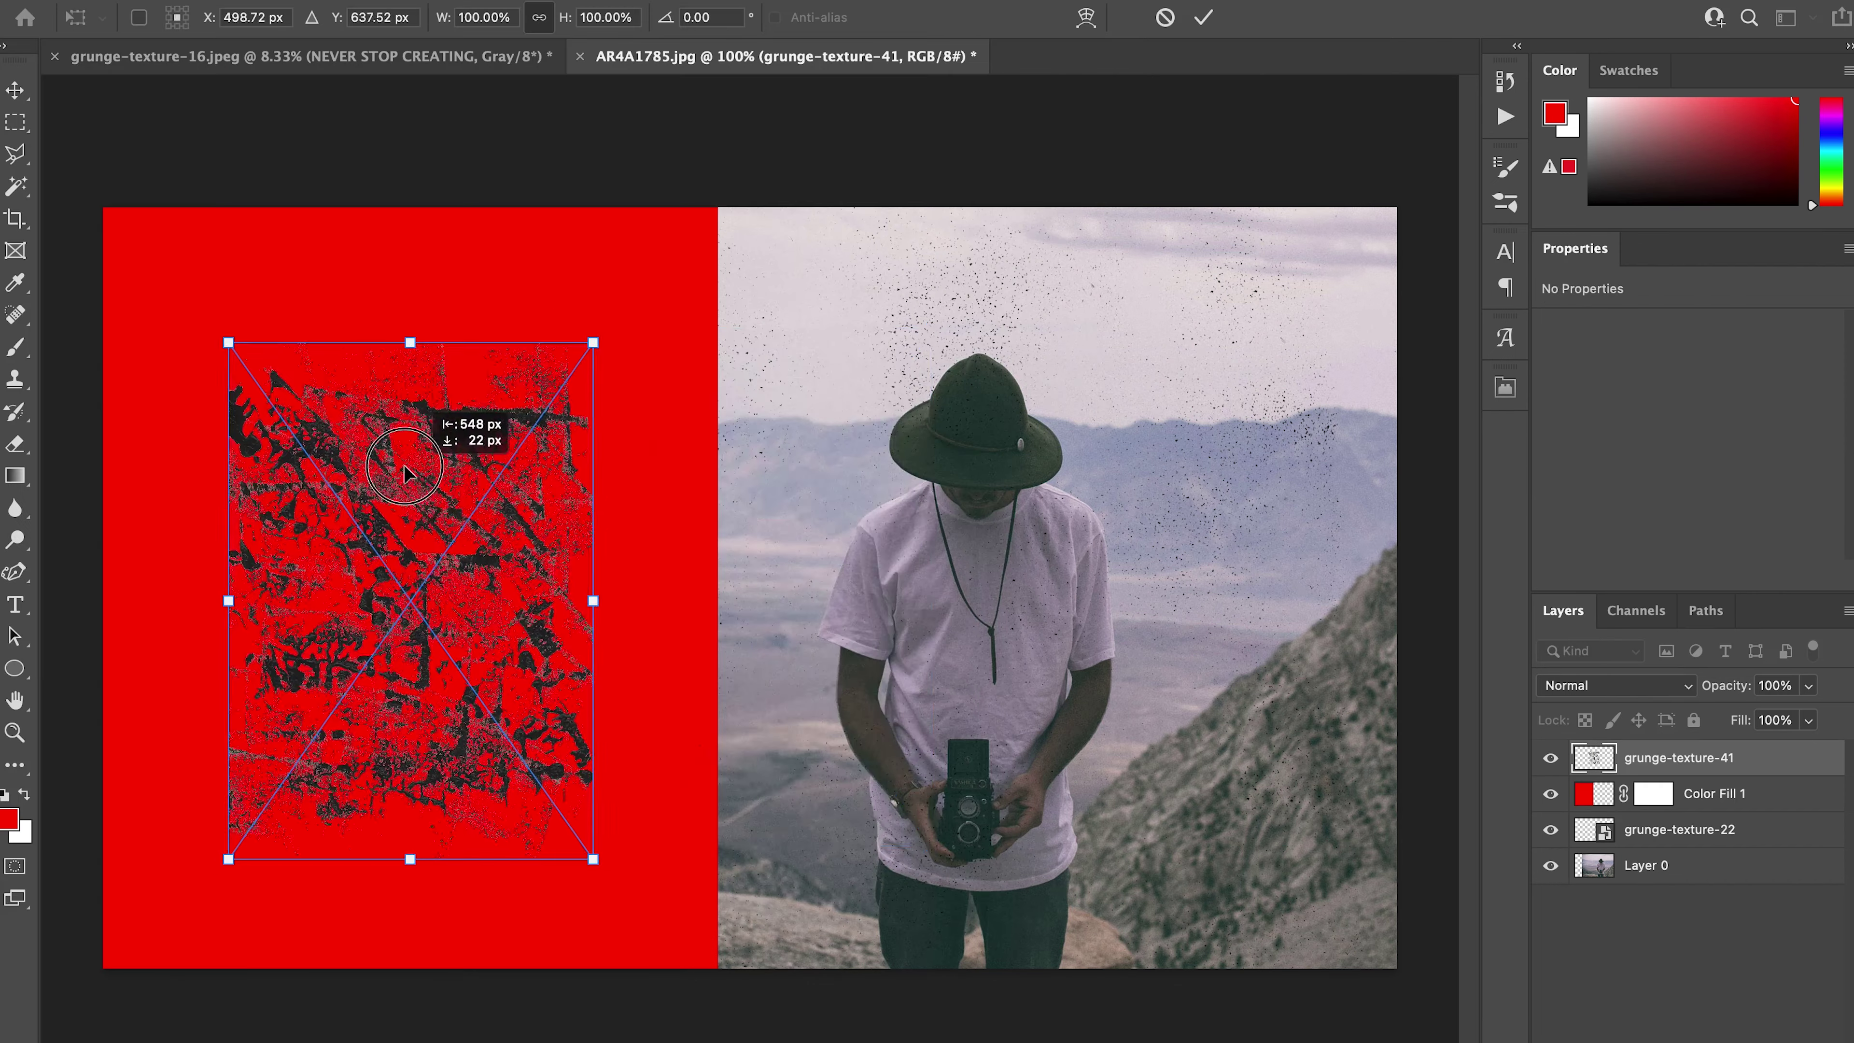
# Stretch grunge-texture-41 to cover the whole red left panel.
pyautogui.moveTo(236, 249); pyautogui.dragTo(111, 208)
pyautogui.moveTo(701, 588); pyautogui.dragTo(717, 589)
pyautogui.moveTo(111, 588); pyautogui.dragTo(103, 591)
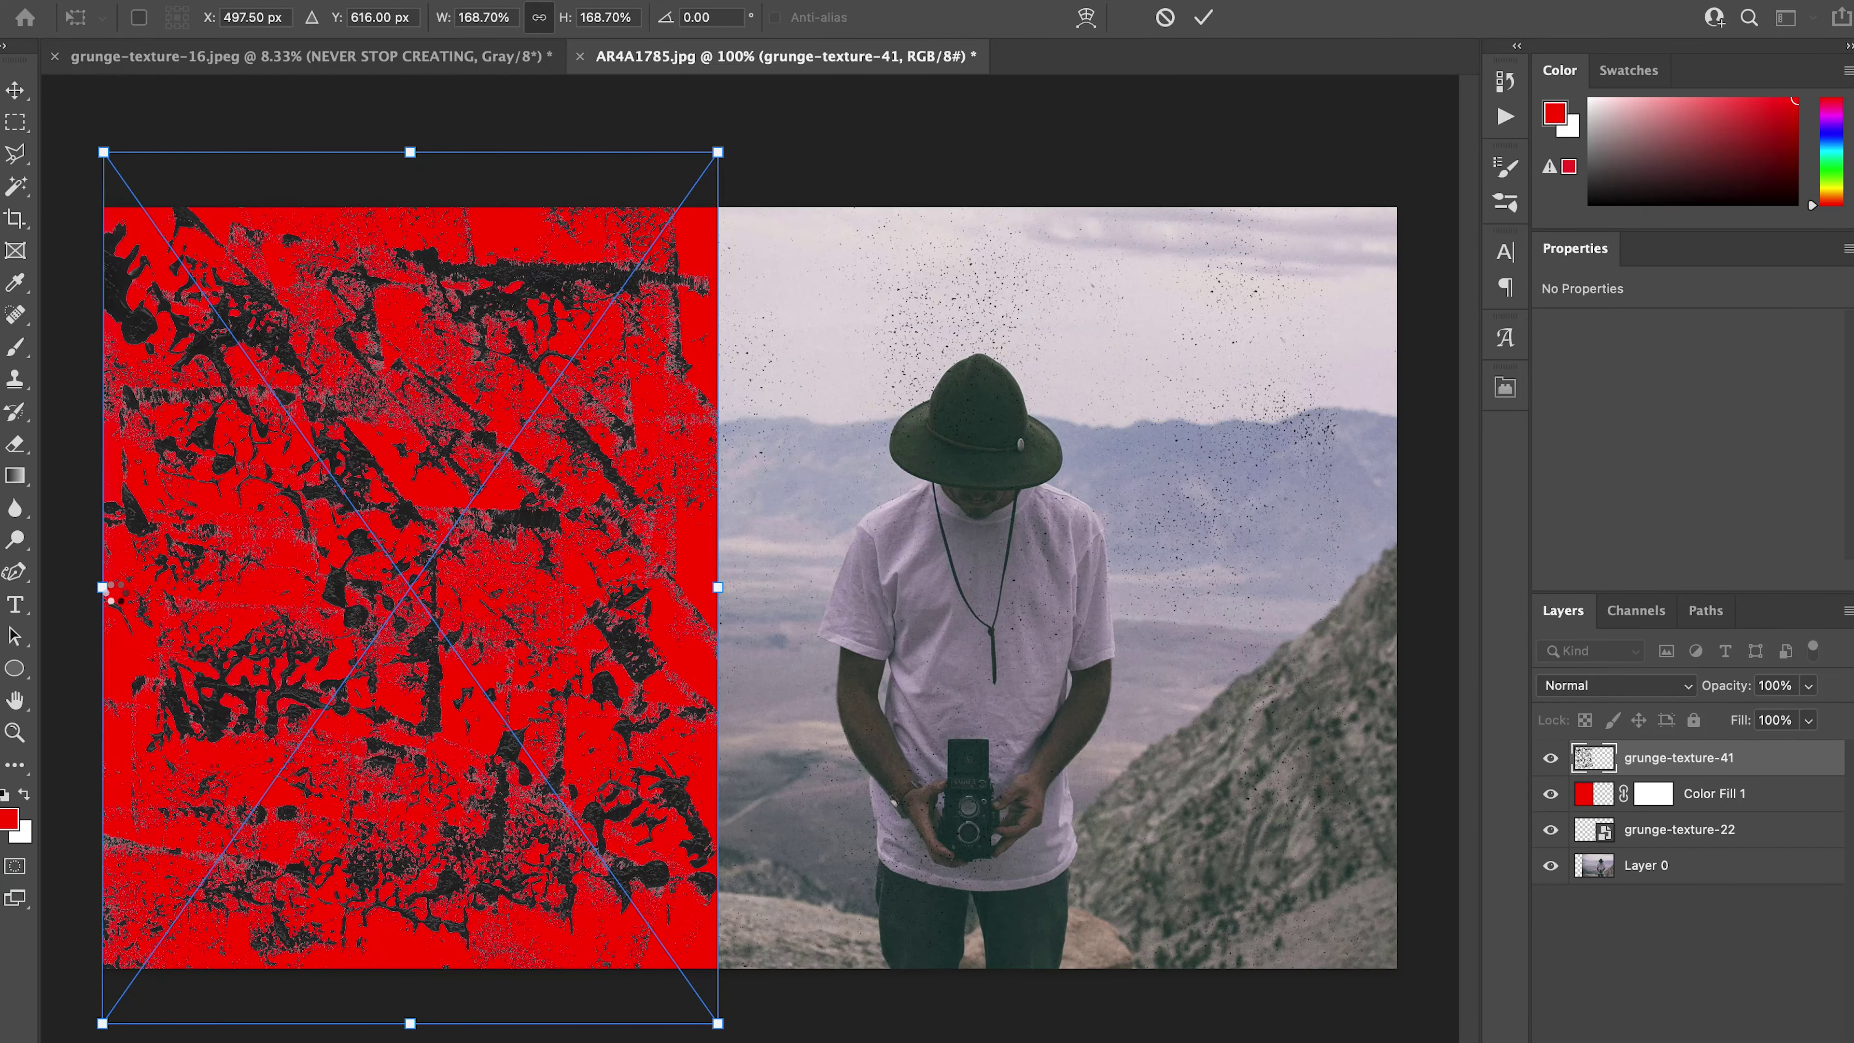
pyautogui.press('Return')
# Rasterize grunge-texture-41 and set its blend mode to Lighten.
pyautogui.click(146, 0)
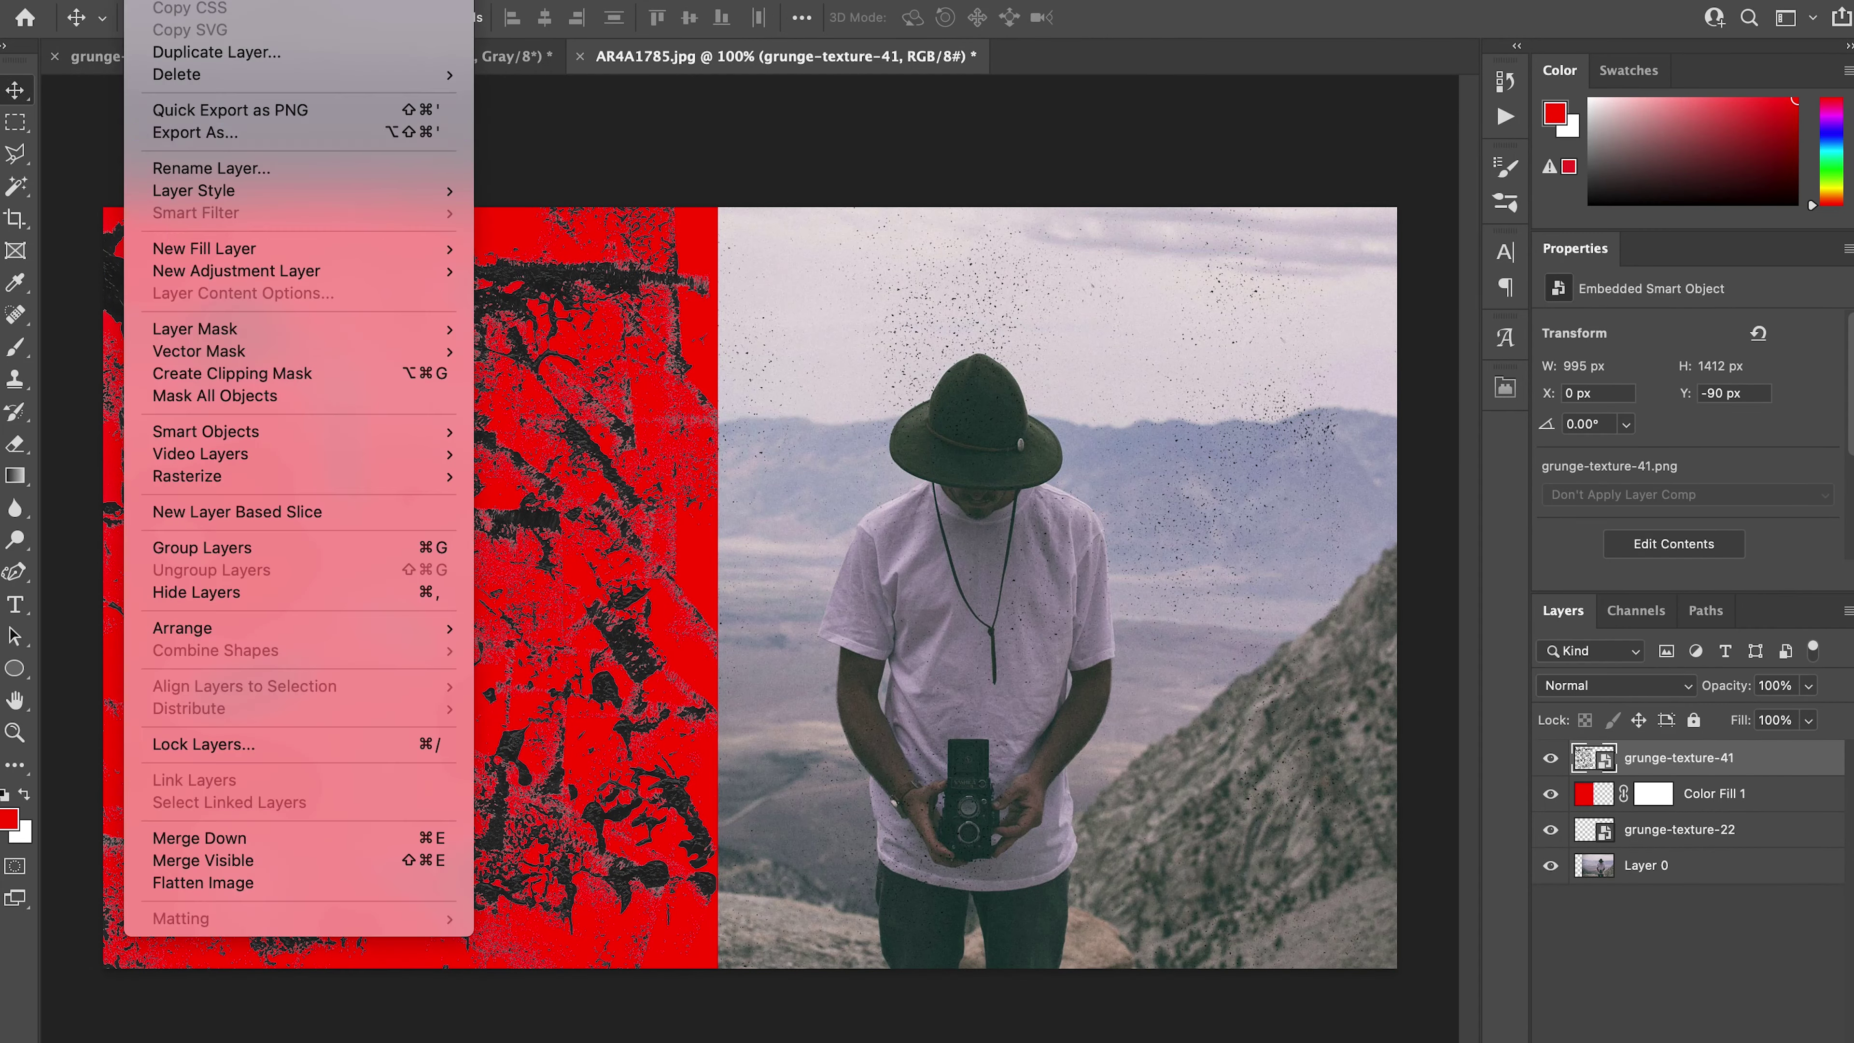
pyautogui.moveTo(409, 477)
pyautogui.click(504, 673)
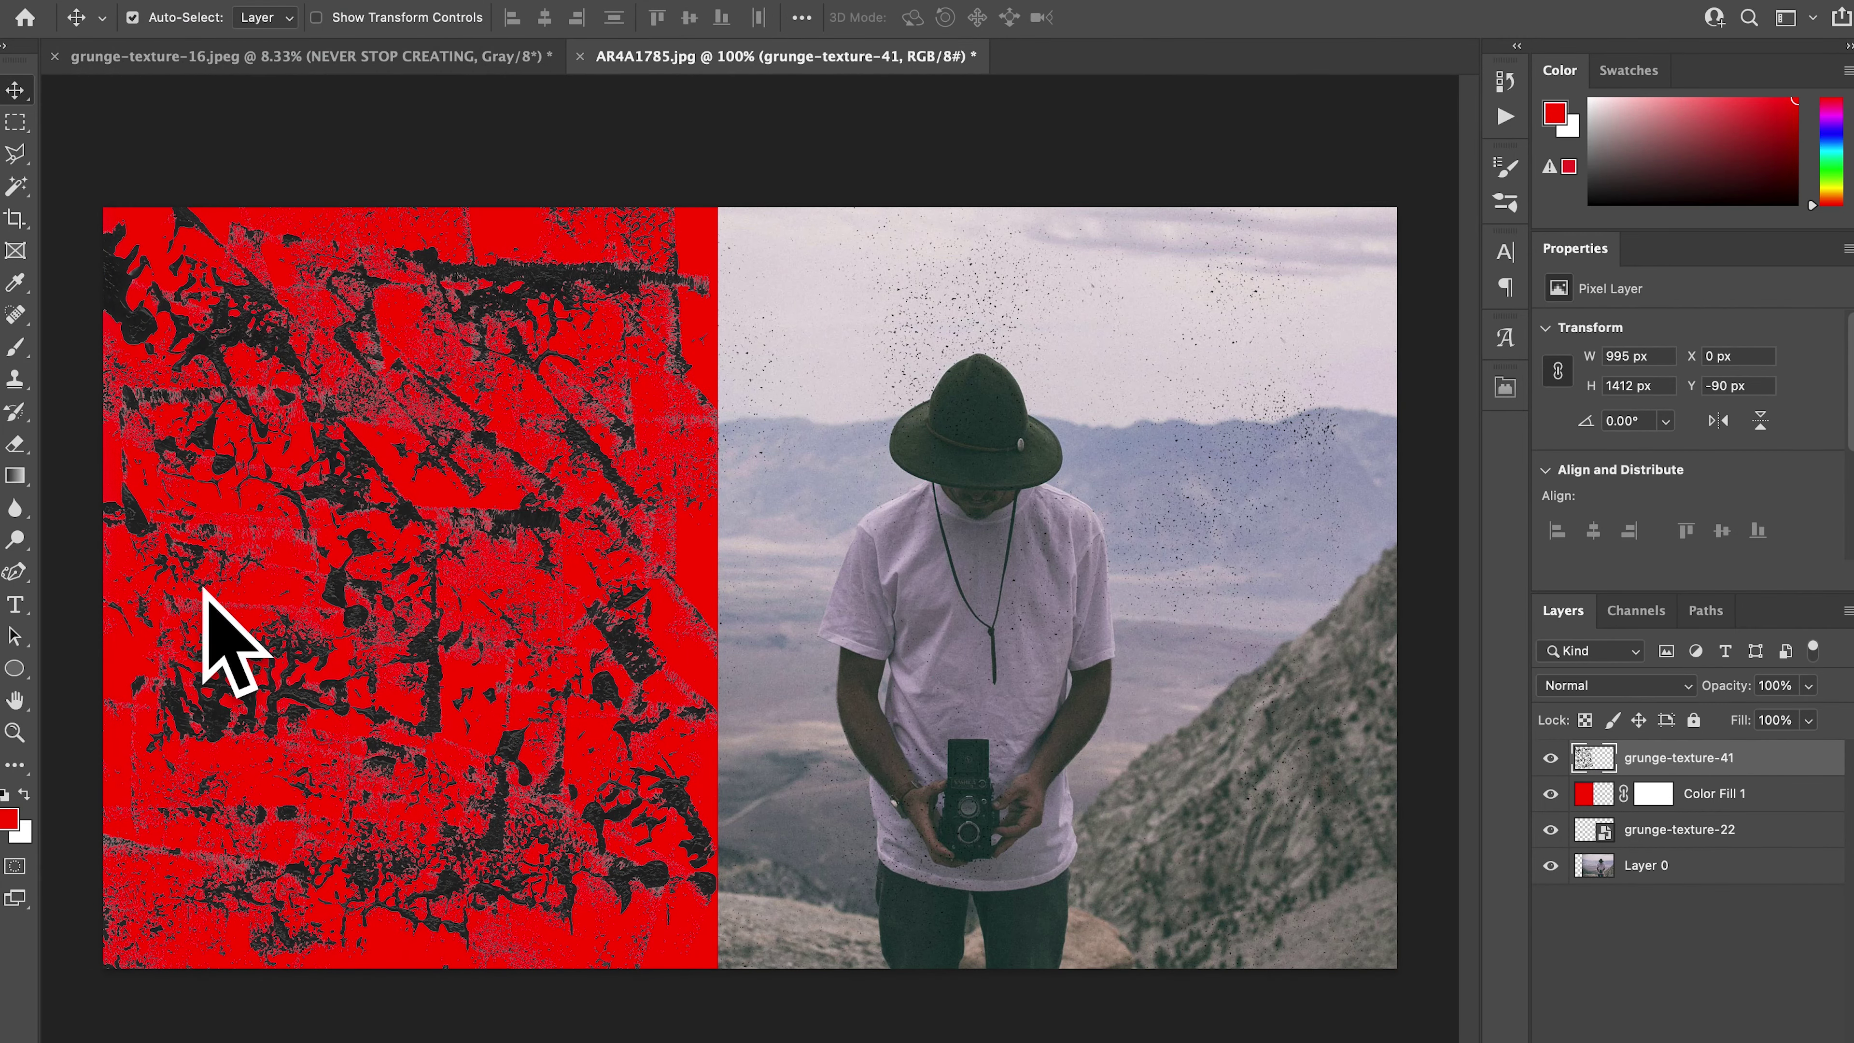
pyautogui.click(1674, 689)
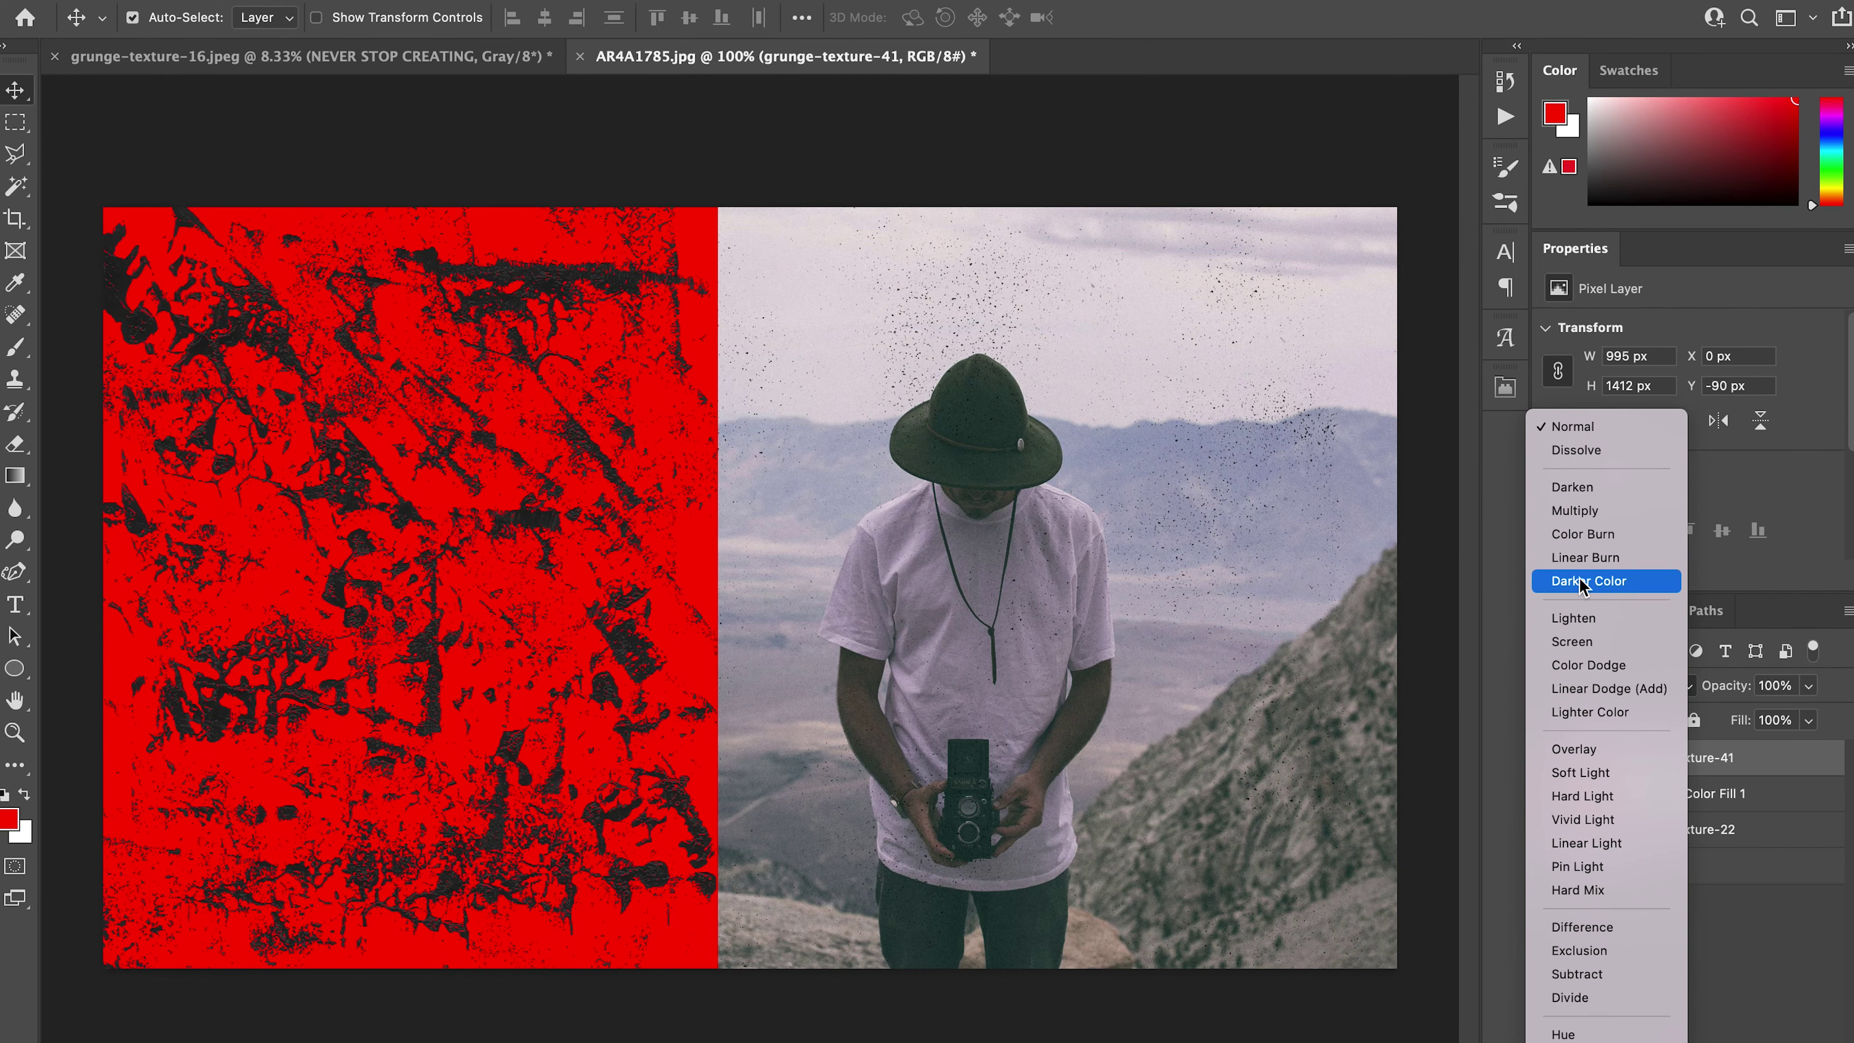
pyautogui.click(1572, 620)
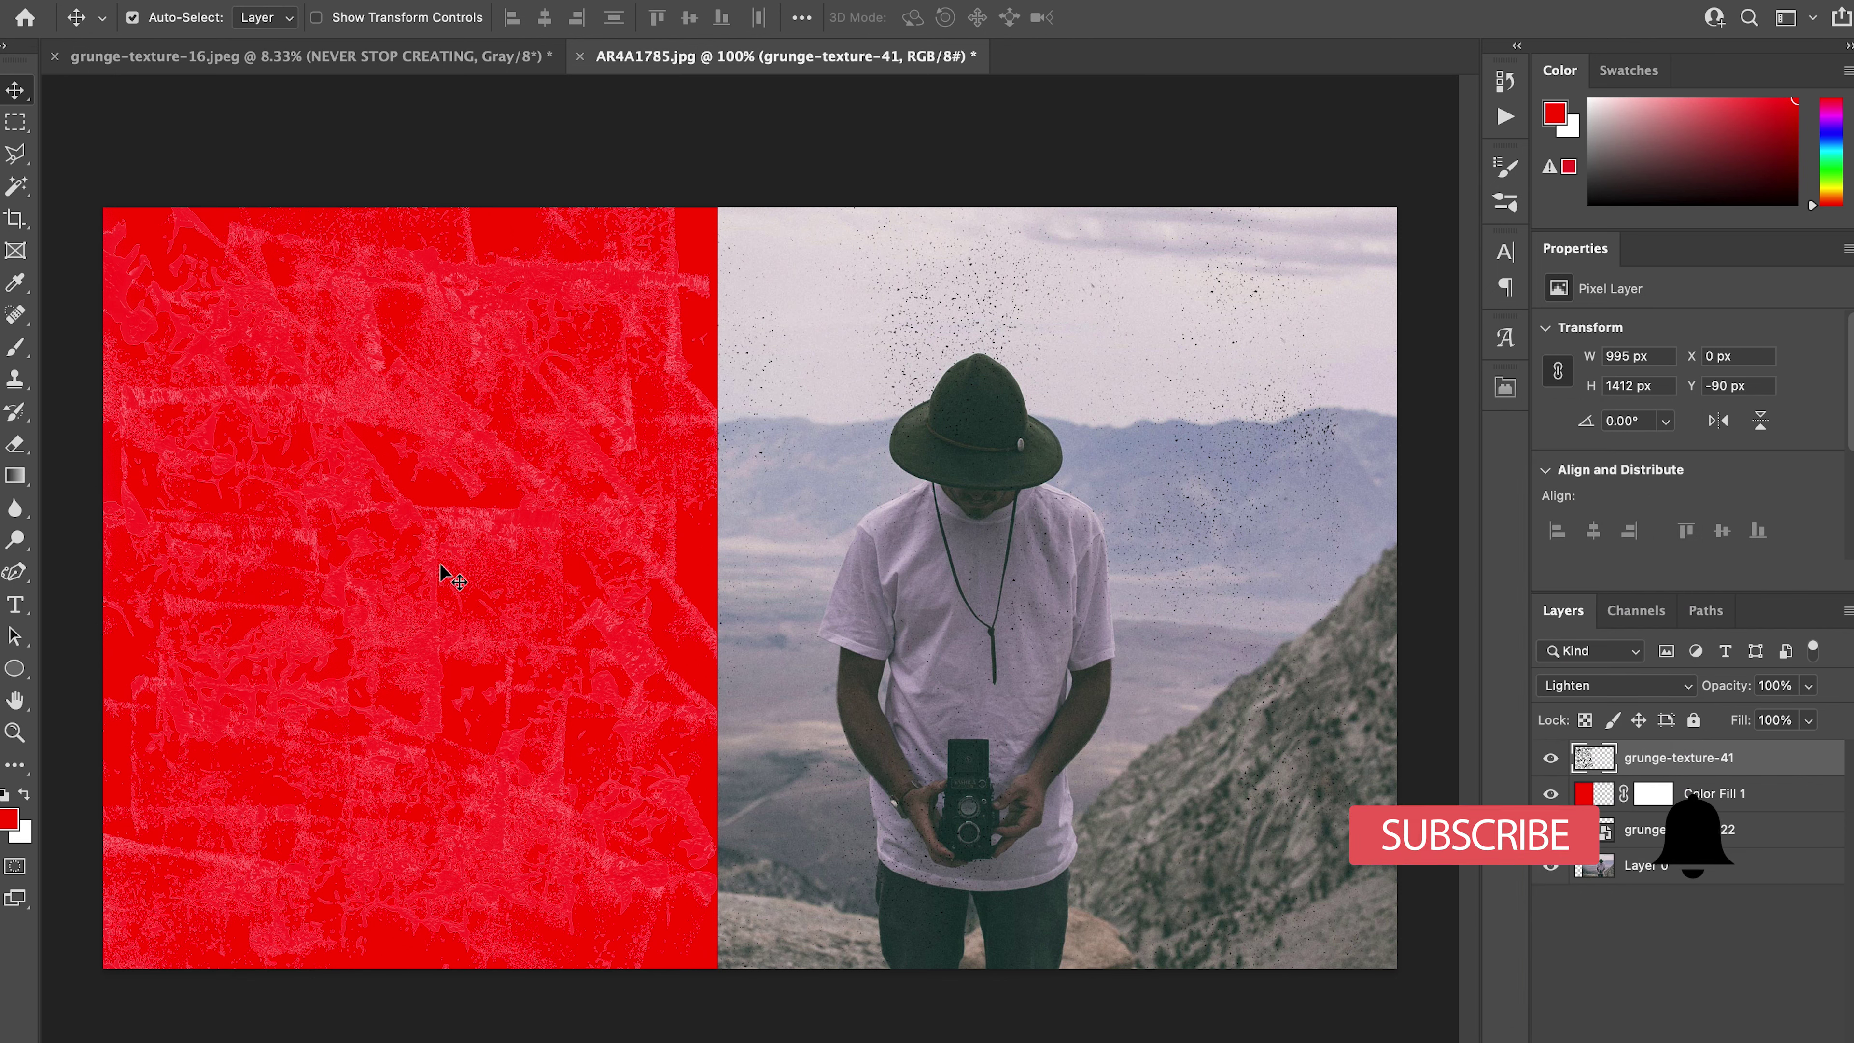
pyautogui.click(14, 604)
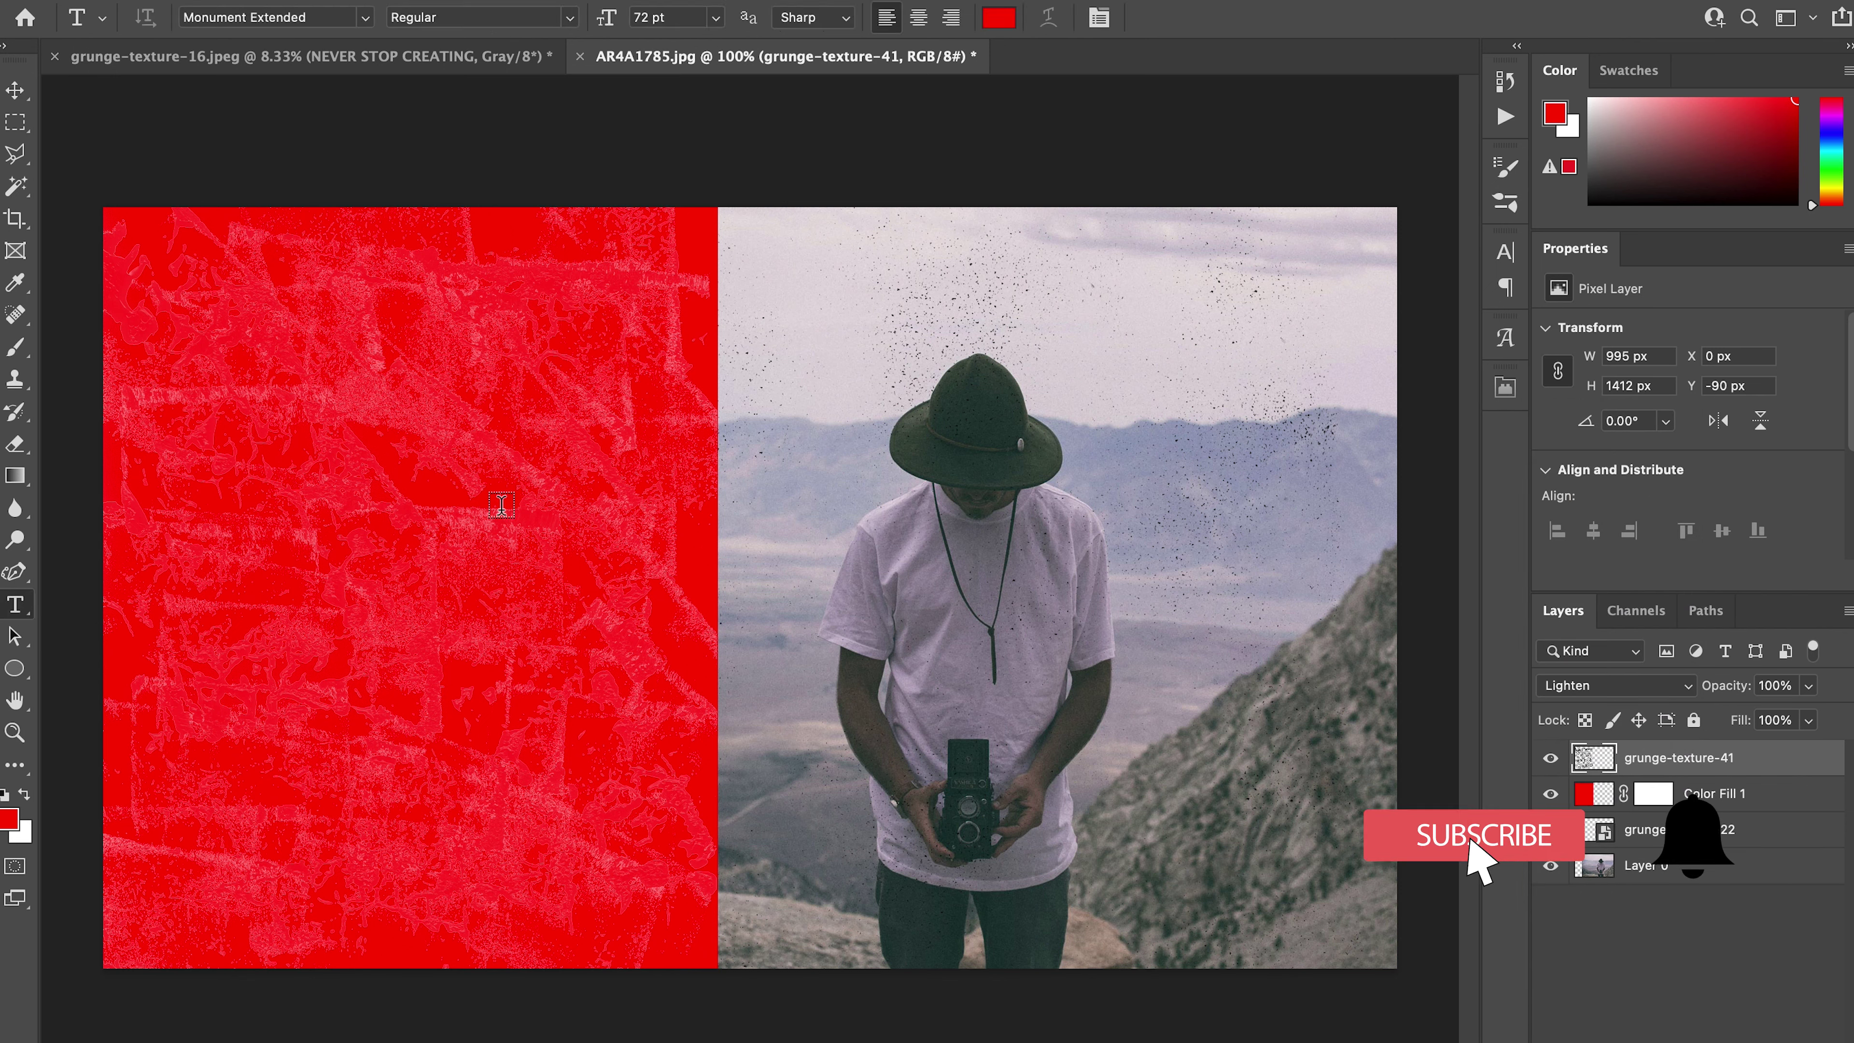
# Type the three-line headline 'NEVER', 'STOP', 'CREATING' on the red panel.
pyautogui.click(194, 504)
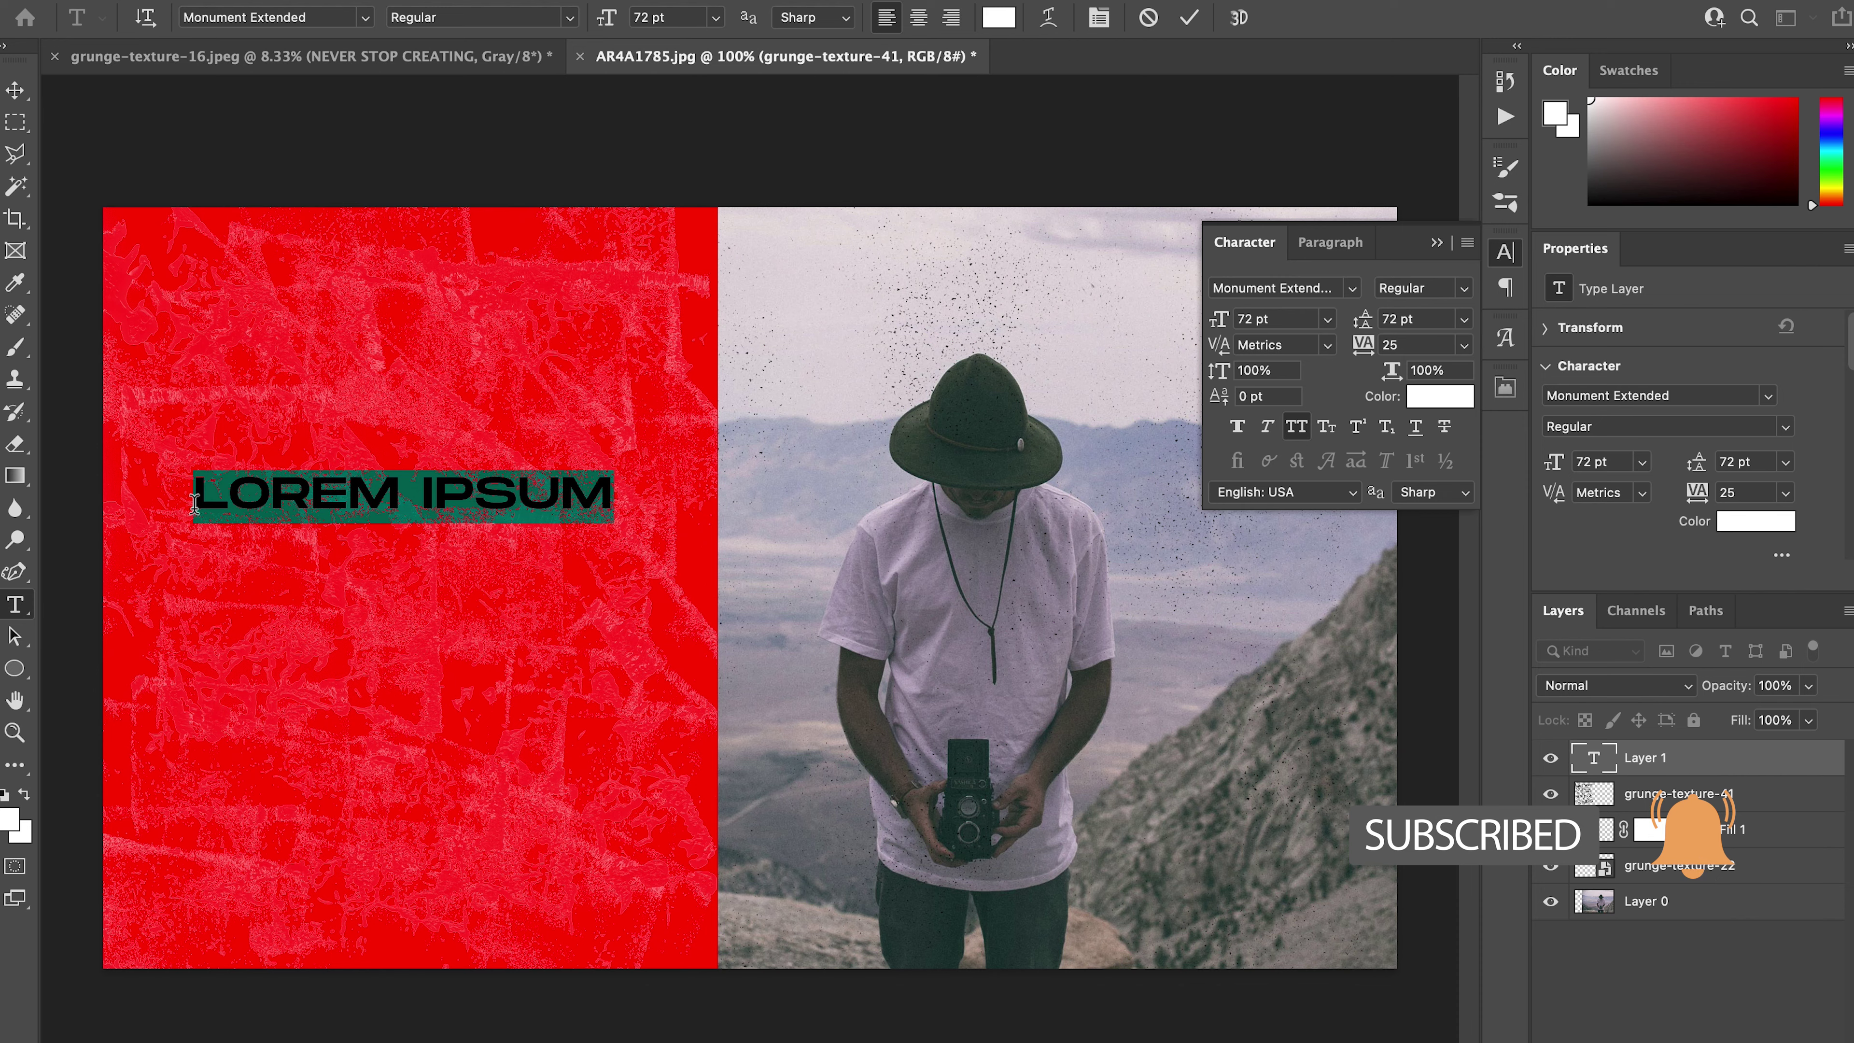
pyautogui.write('NEVER')
pyautogui.press('Return')
pyautogui.write('ST')
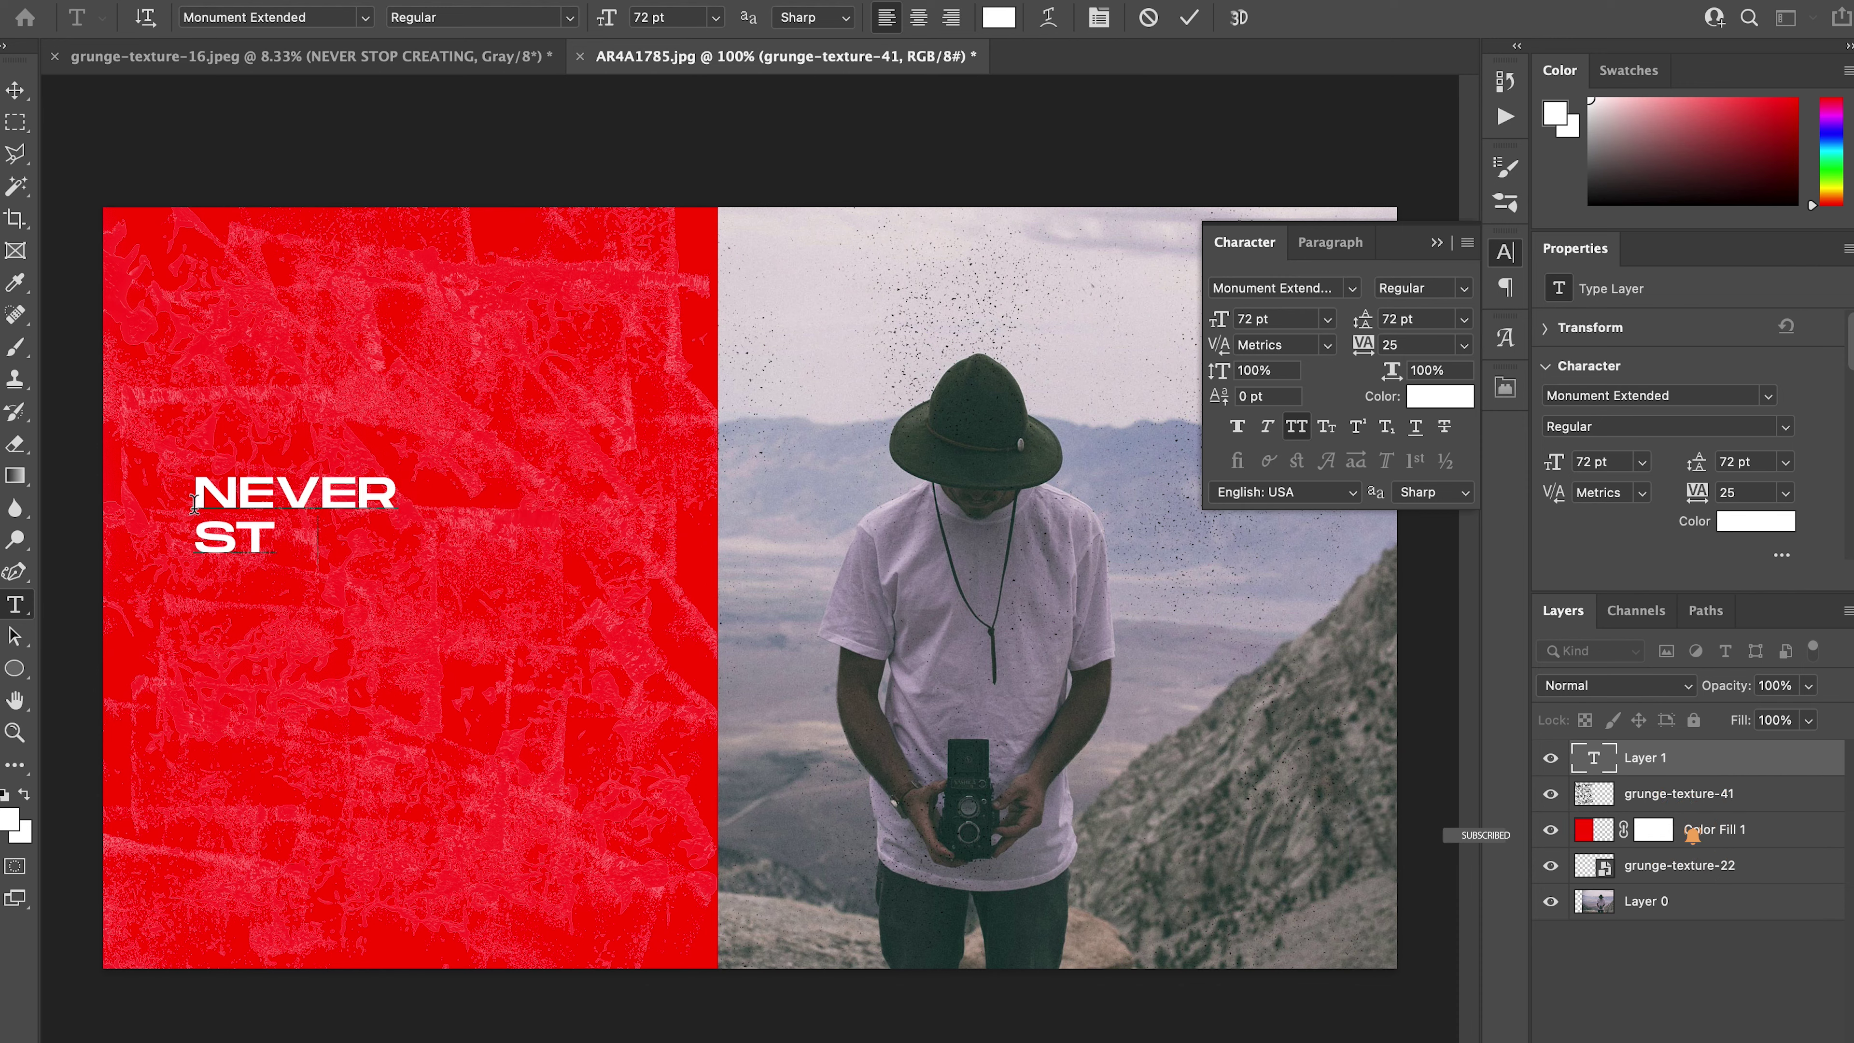
pyautogui.write('OP')
pyautogui.press('Return')
pyautogui.write('CREATING')
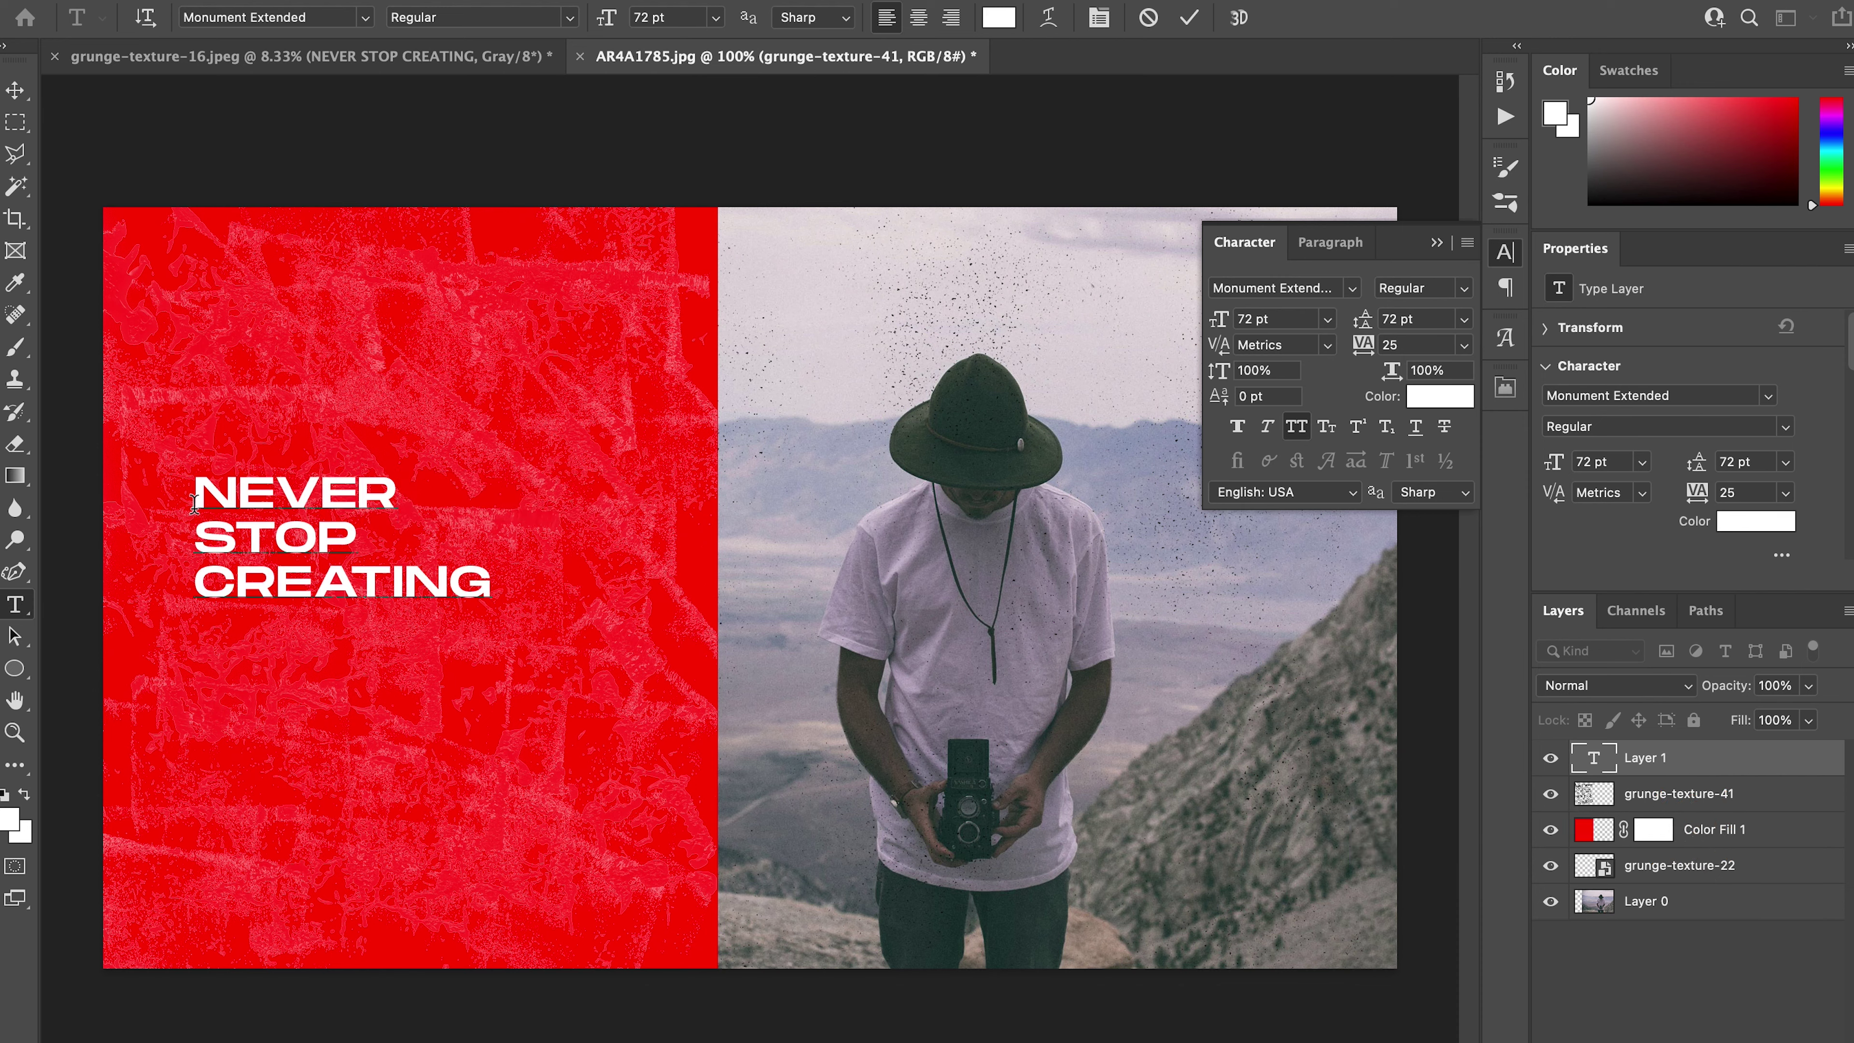
# Scale the headline up, commit it, and move it slightly lower on the panel.
pyautogui.press('super+t')
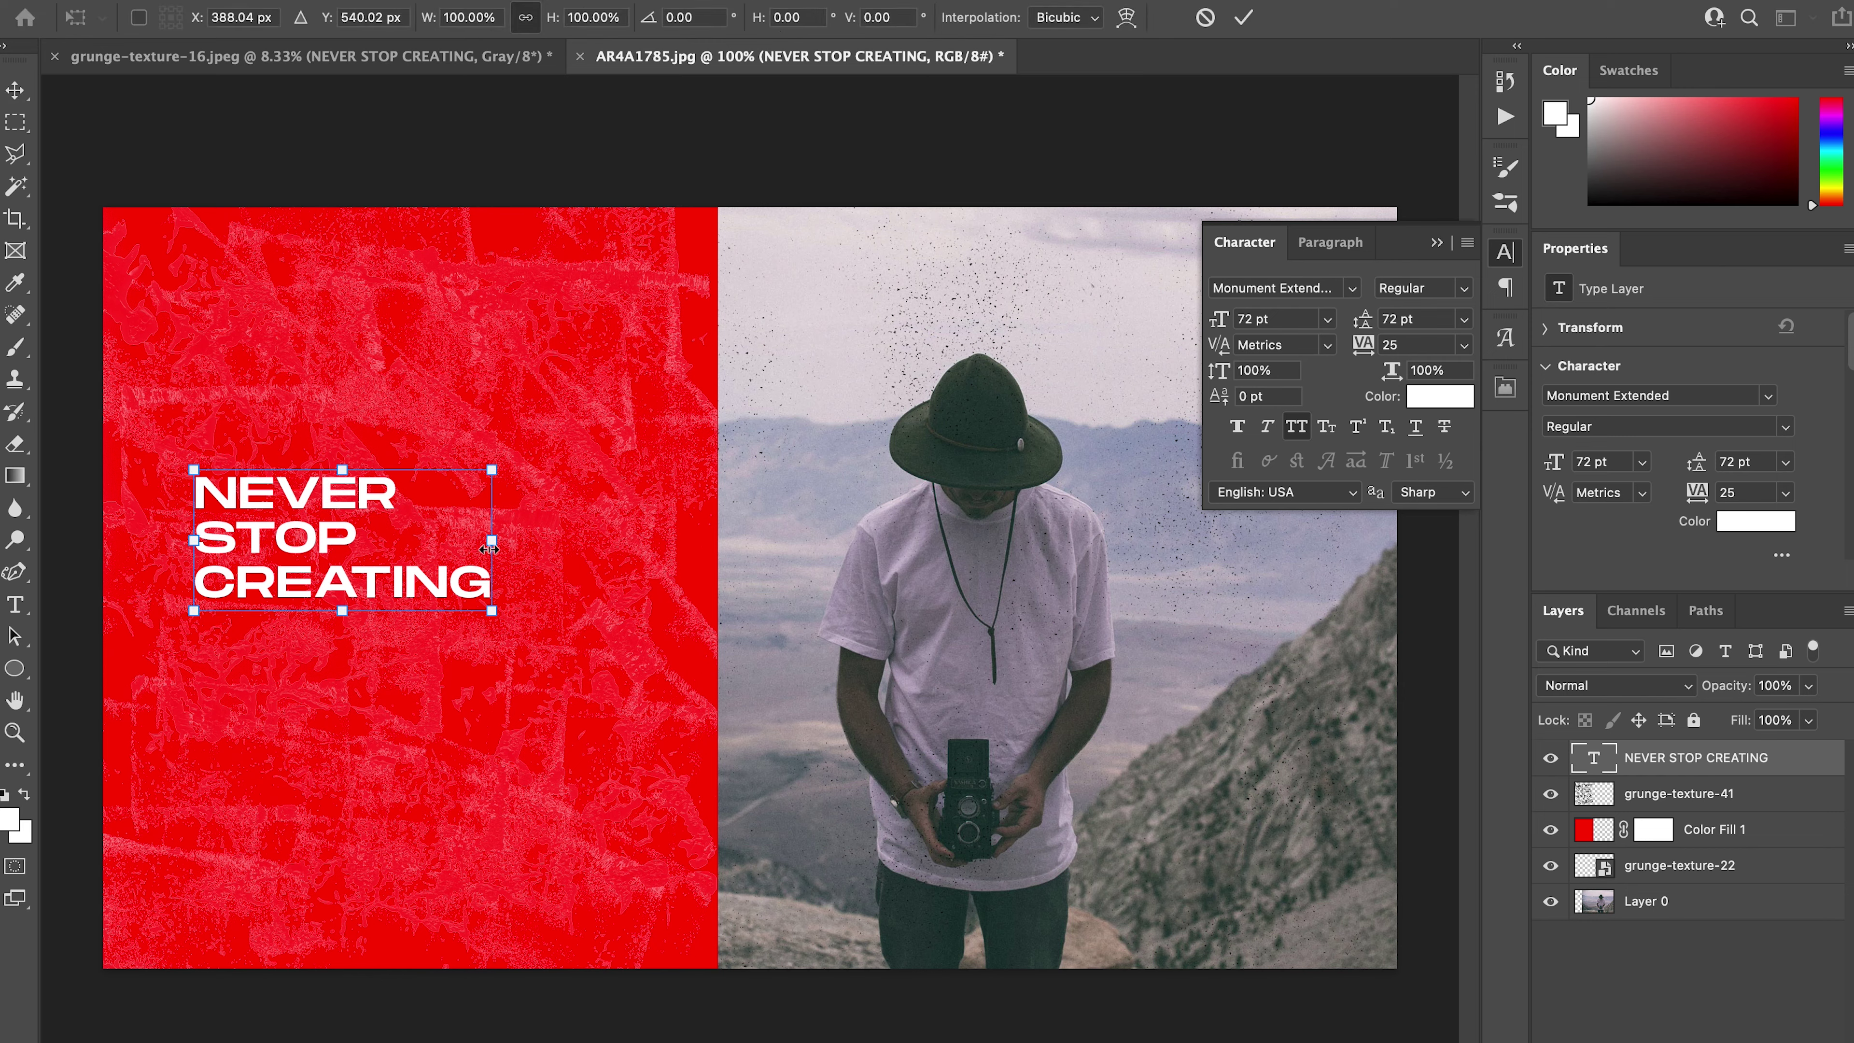
pyautogui.moveTo(491, 542); pyautogui.dragTo(687, 540)
pyautogui.moveTo(194, 541); pyautogui.dragTo(129, 542)
pyautogui.press('Return')
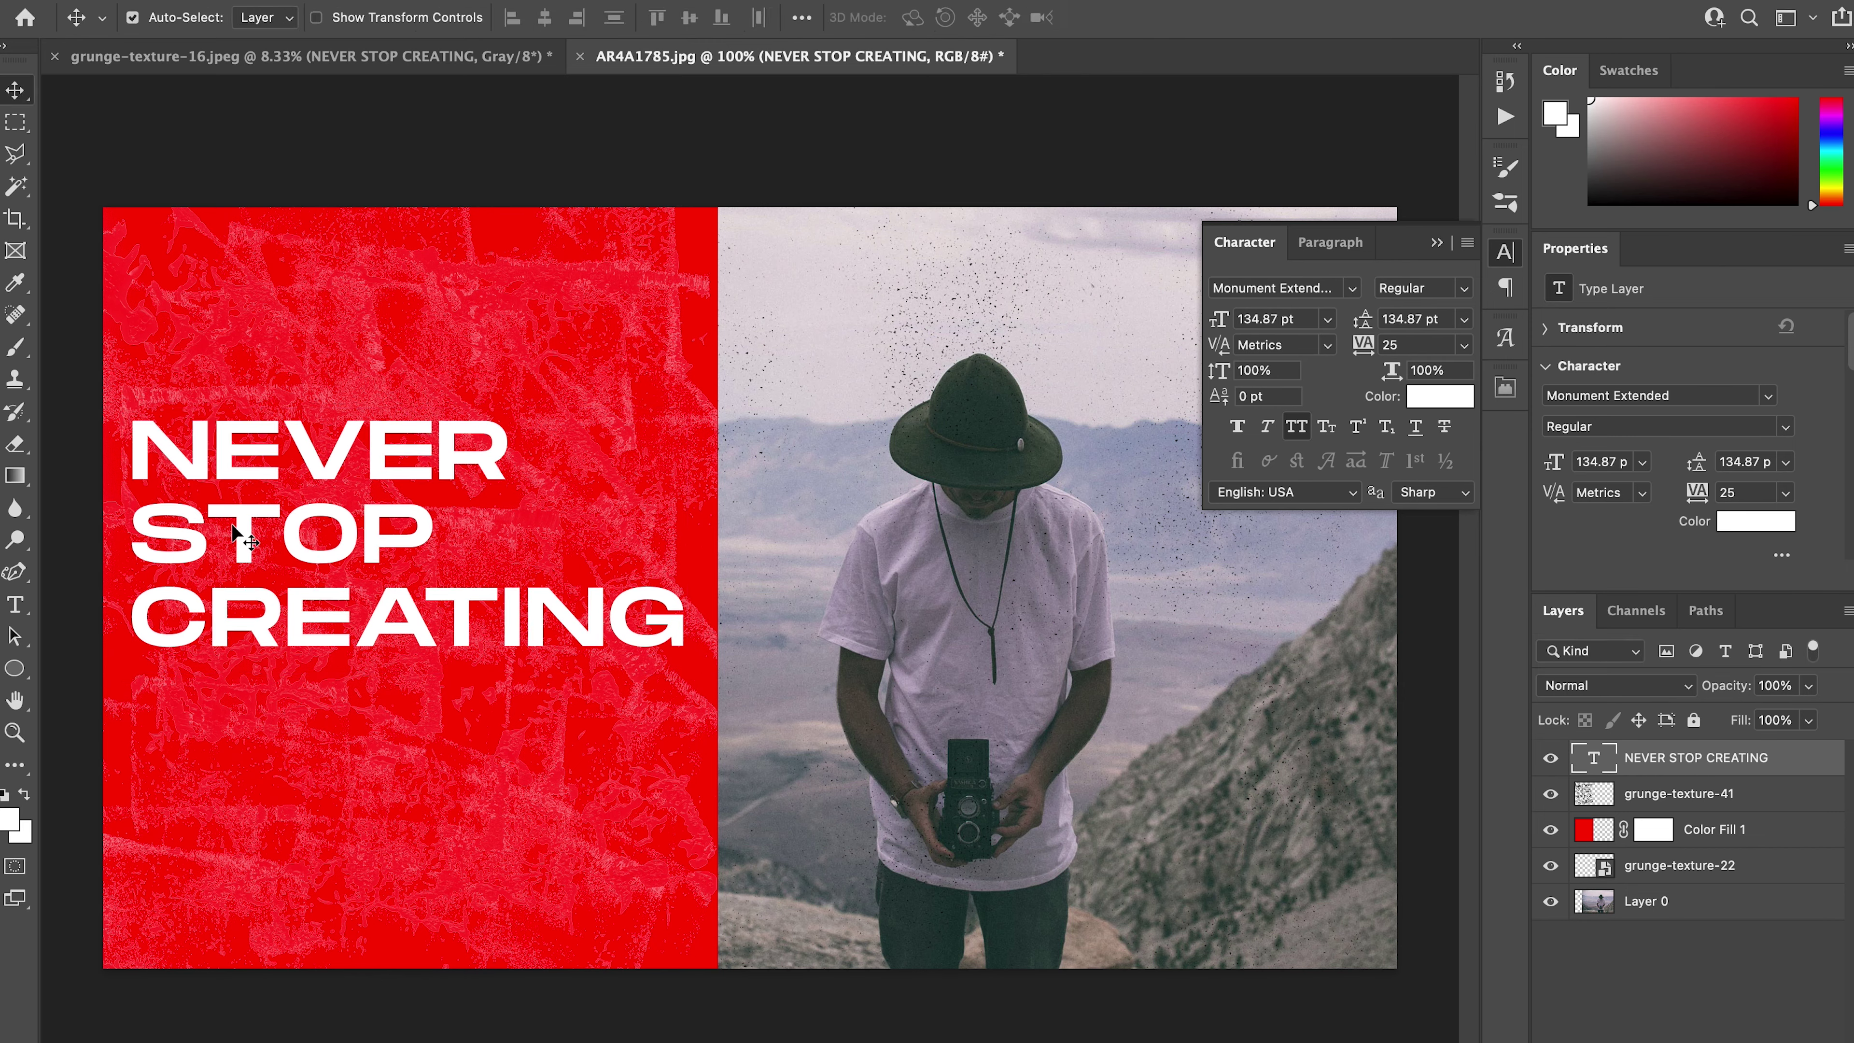
pyautogui.moveTo(253, 518); pyautogui.dragTo(253, 546)
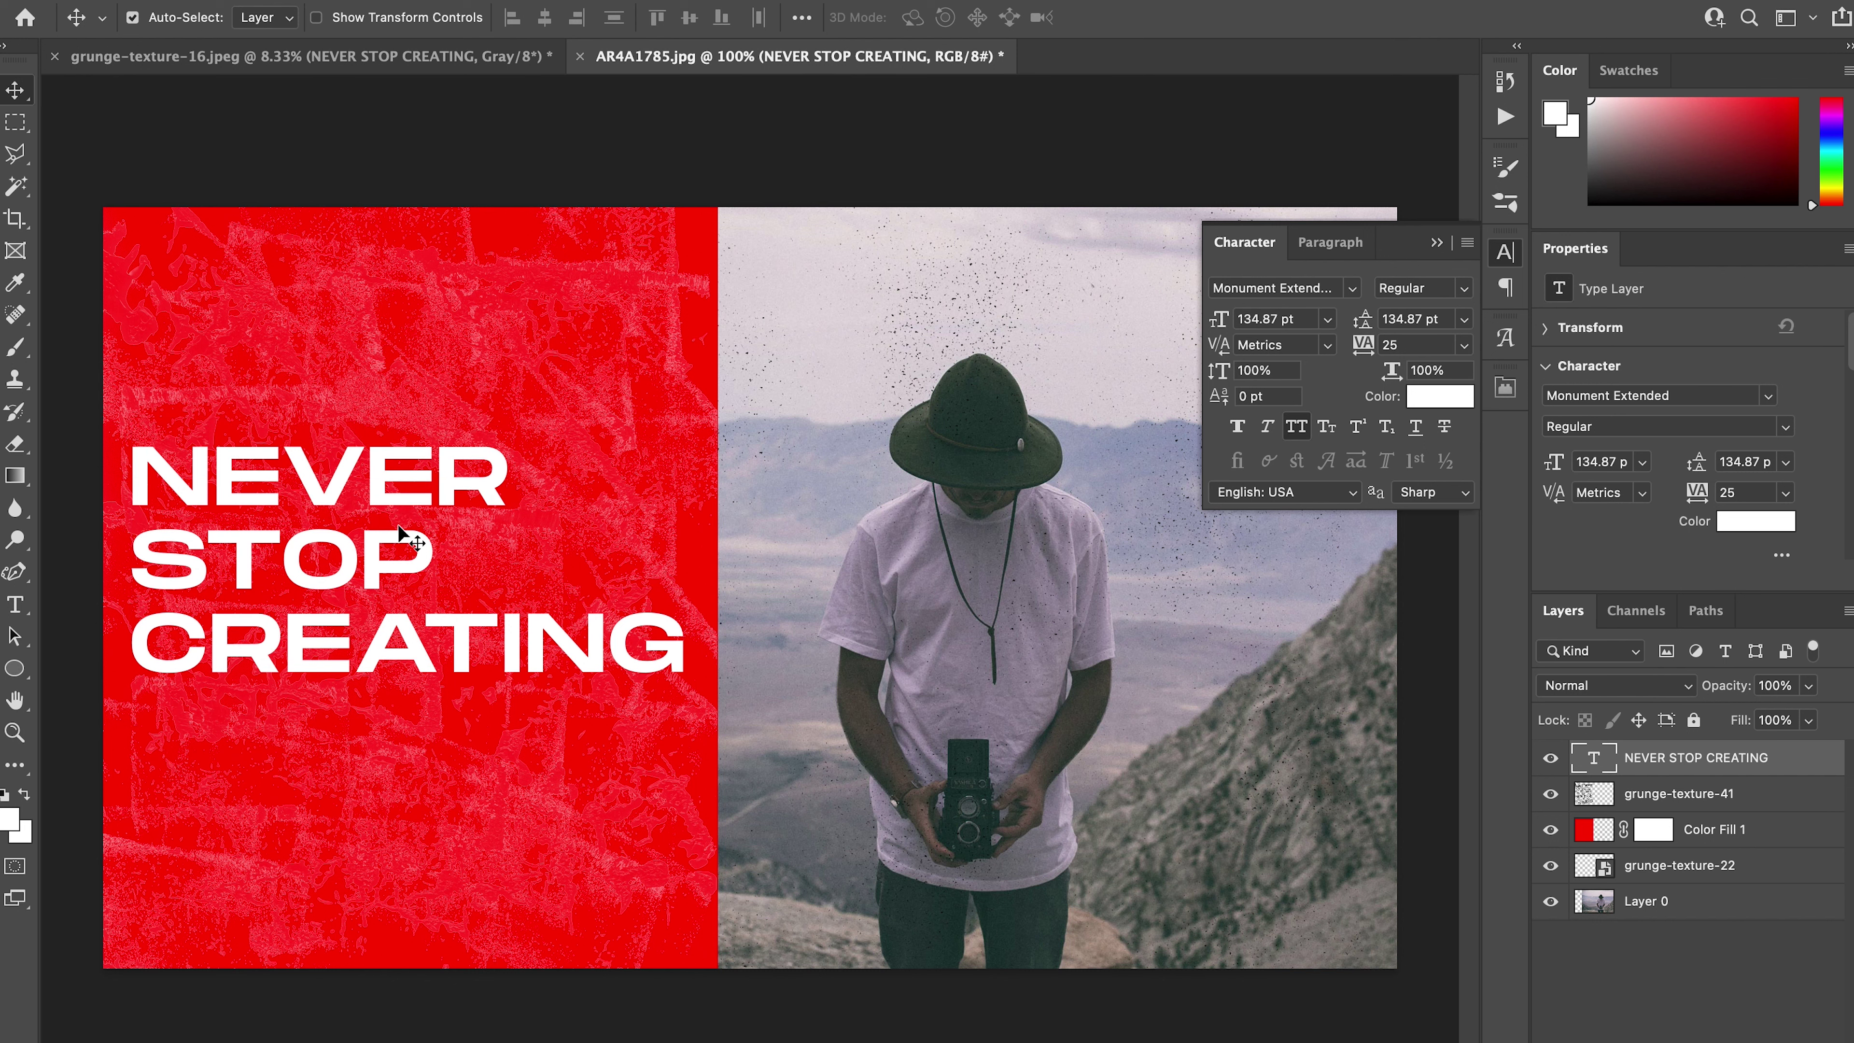
pyautogui.click(1436, 242)
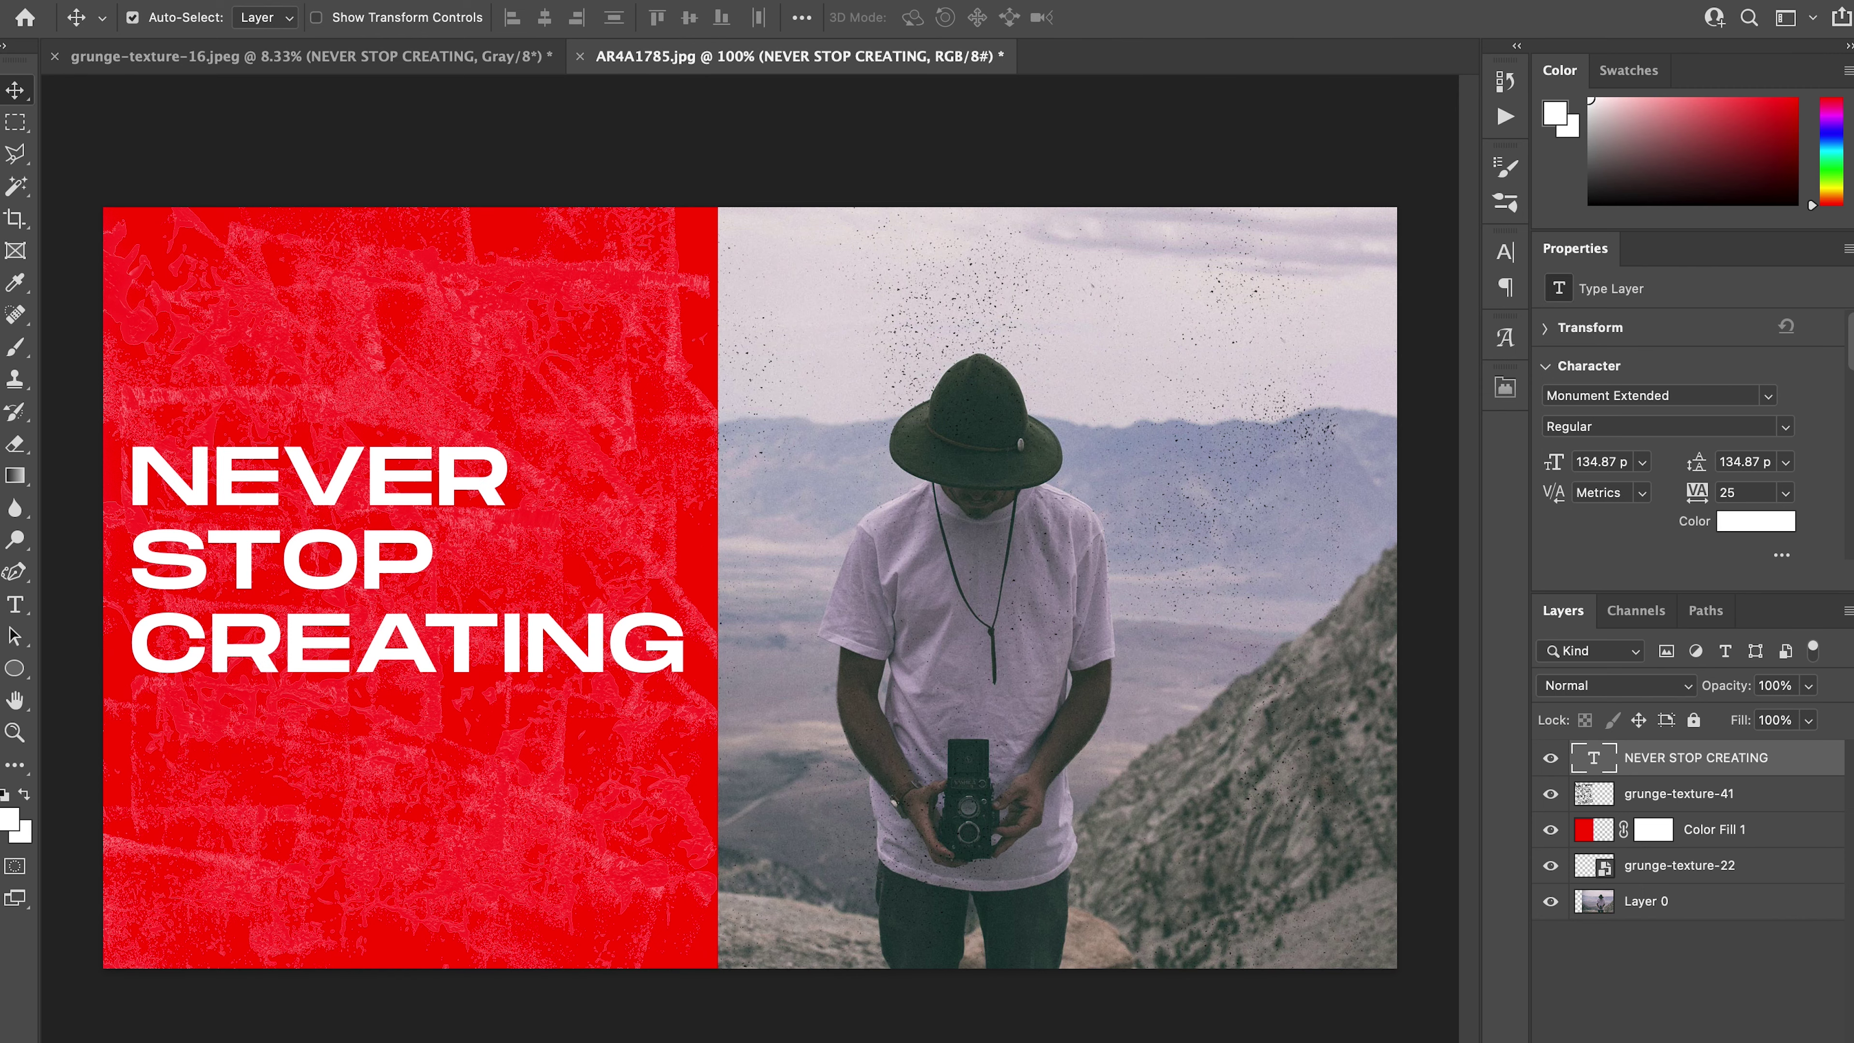
# Preview the grunge textures in Finder and drag grunge-texture-43.png onto the poster.
pyautogui.press('super+Tab')
pyautogui.scroll(-2, 503, 526)
pyautogui.click(500, 514)
pyautogui.click(490, 540)
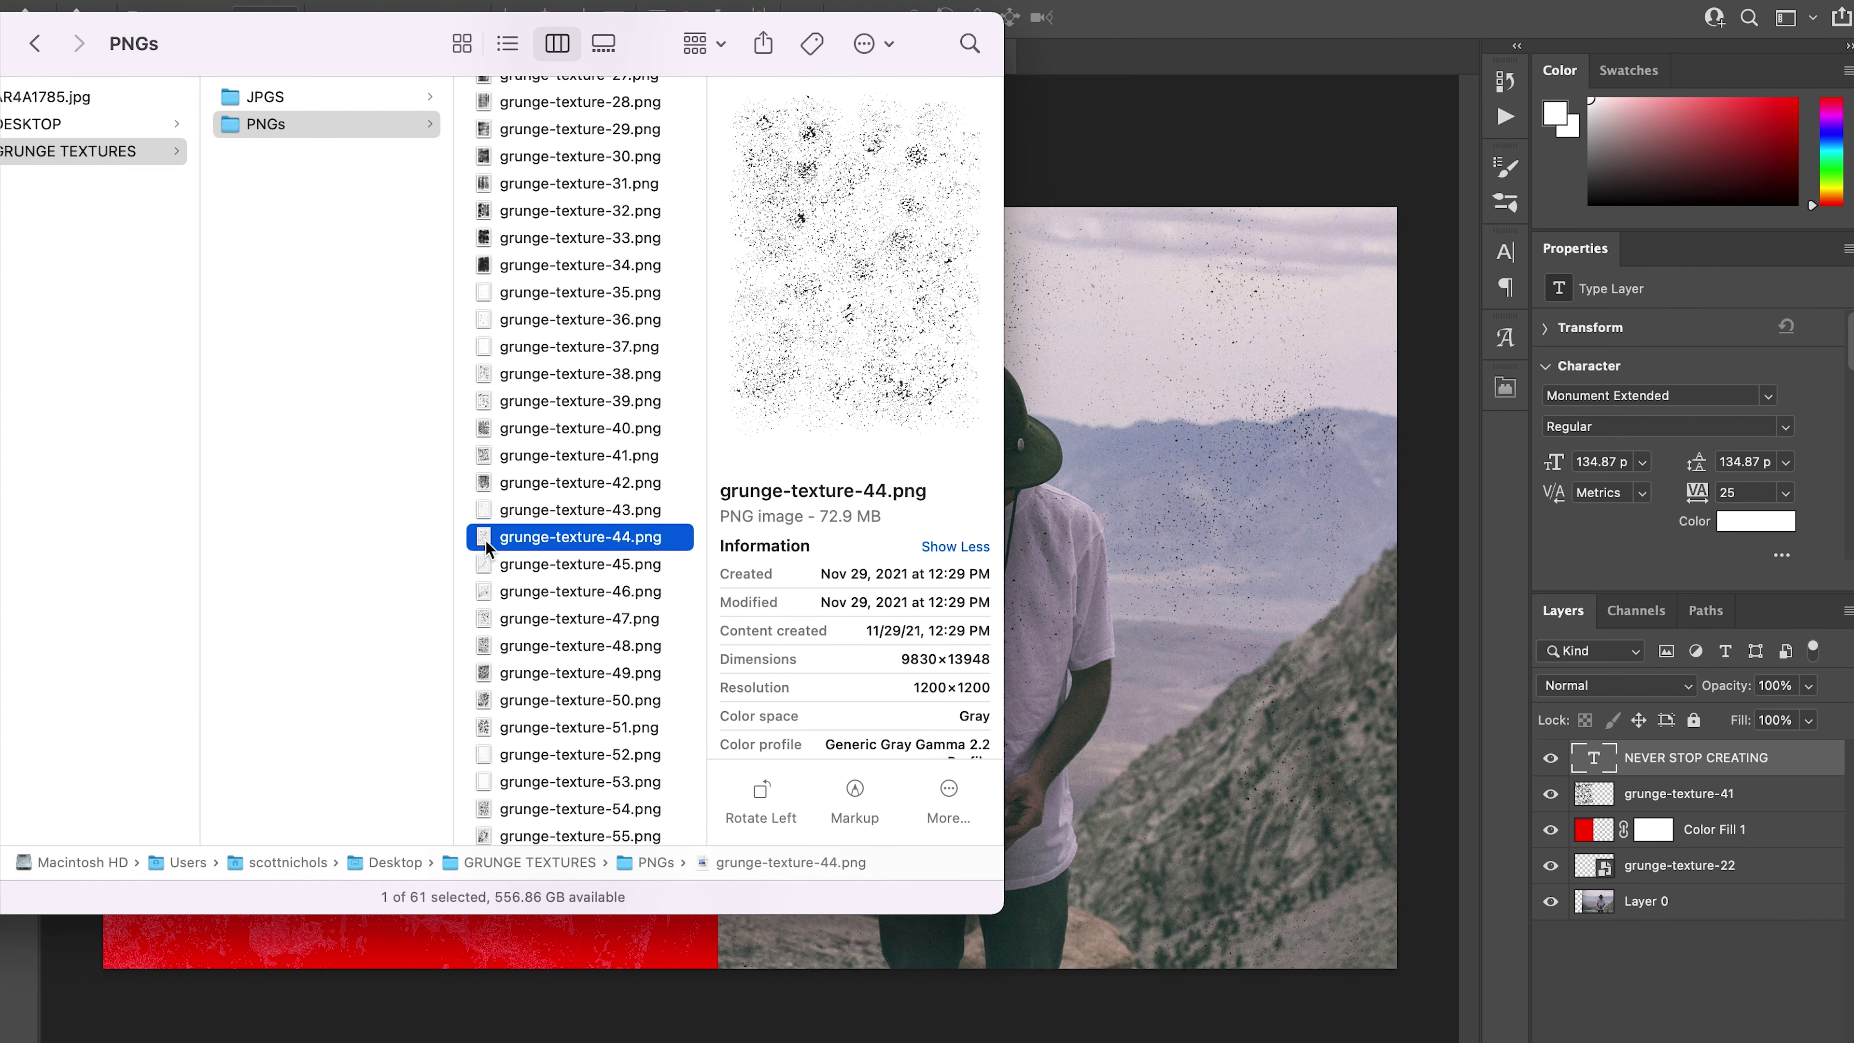
pyautogui.click(487, 511)
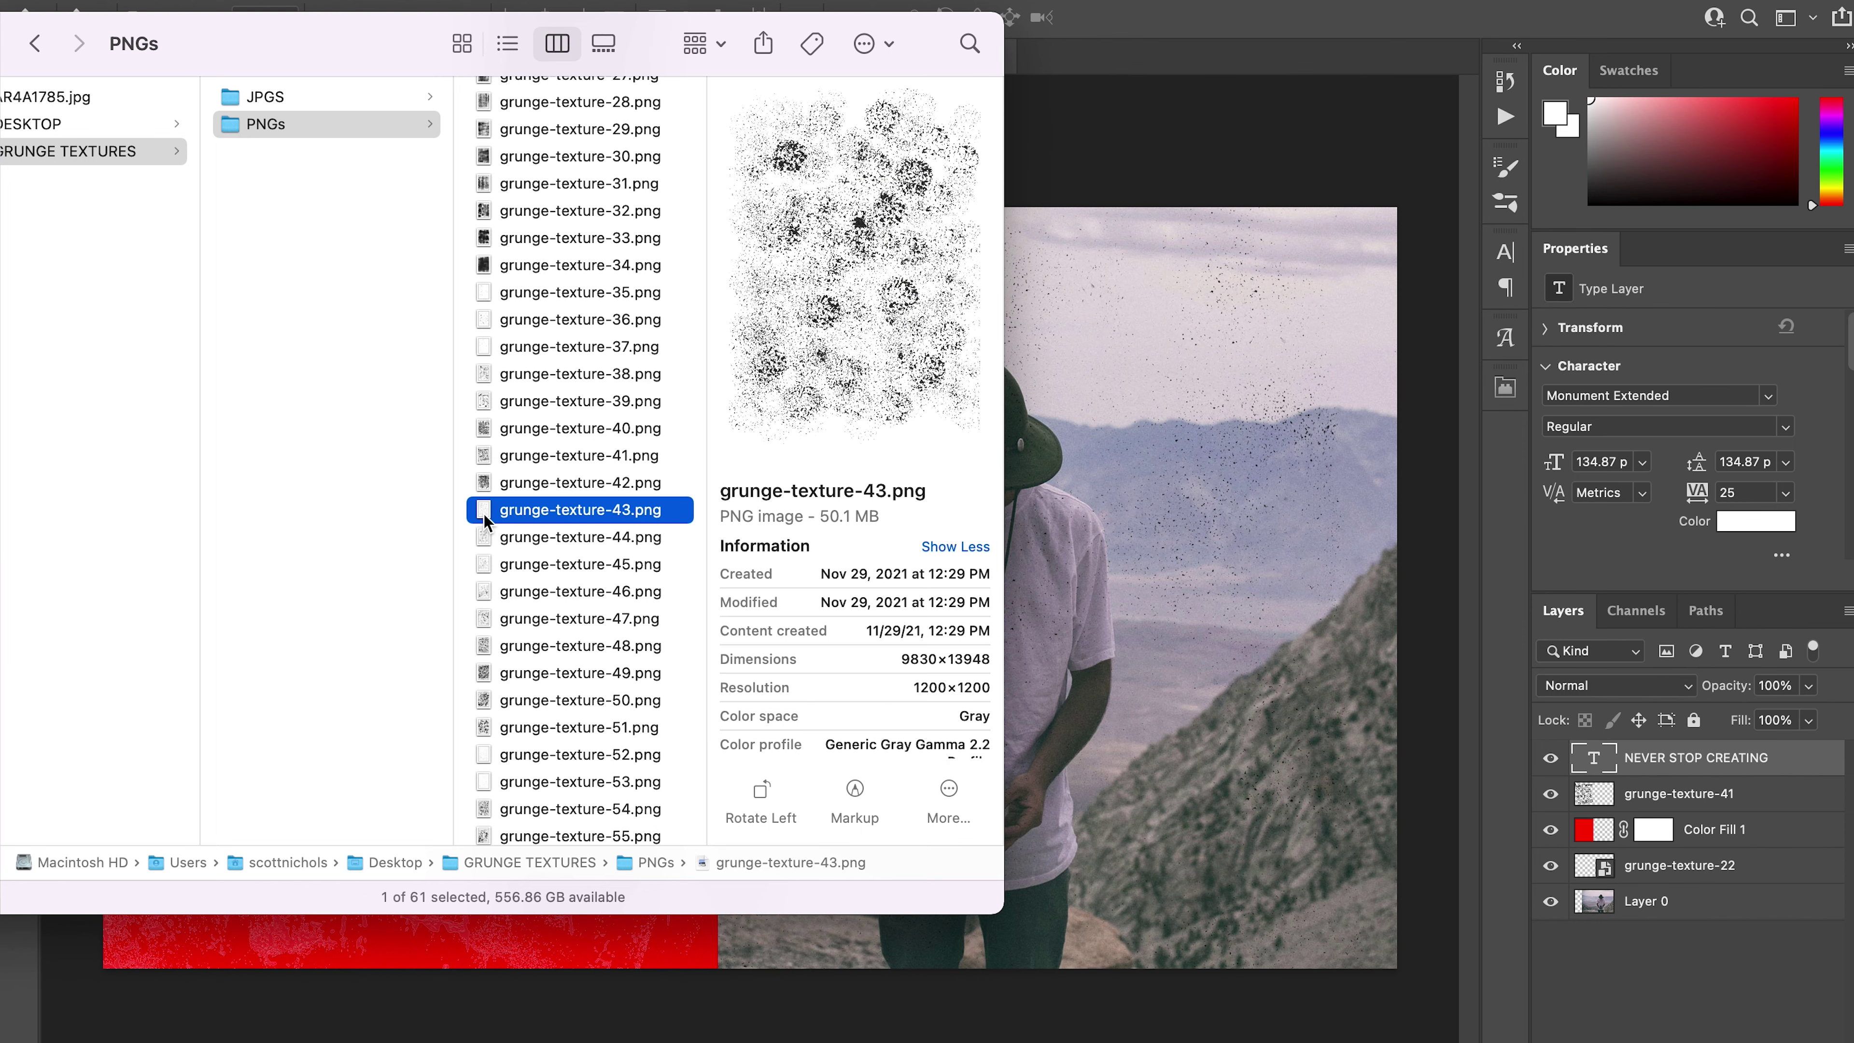
pyautogui.moveTo(484, 515); pyautogui.dragTo(416, 937)
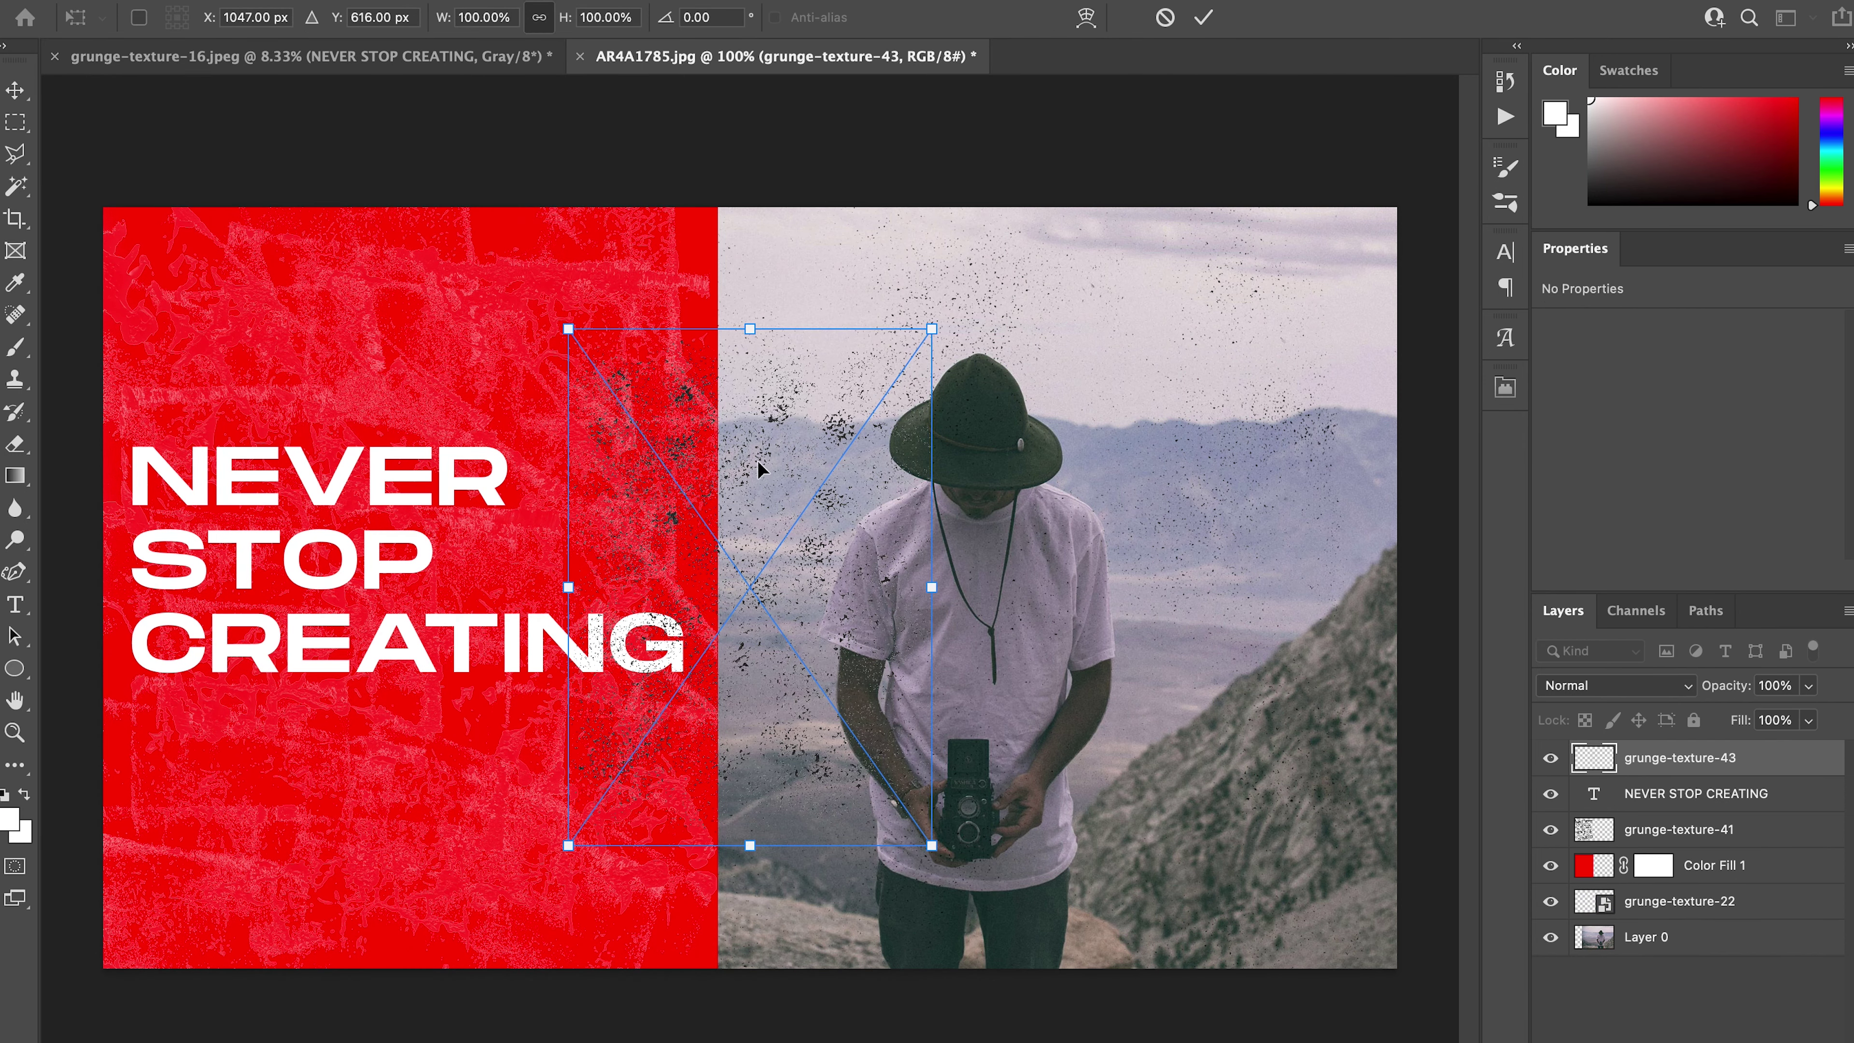
# Scale and position grunge-texture-43 to cover the red panel and headline.
pyautogui.moveTo(657, 409); pyautogui.dragTo(387, 405)
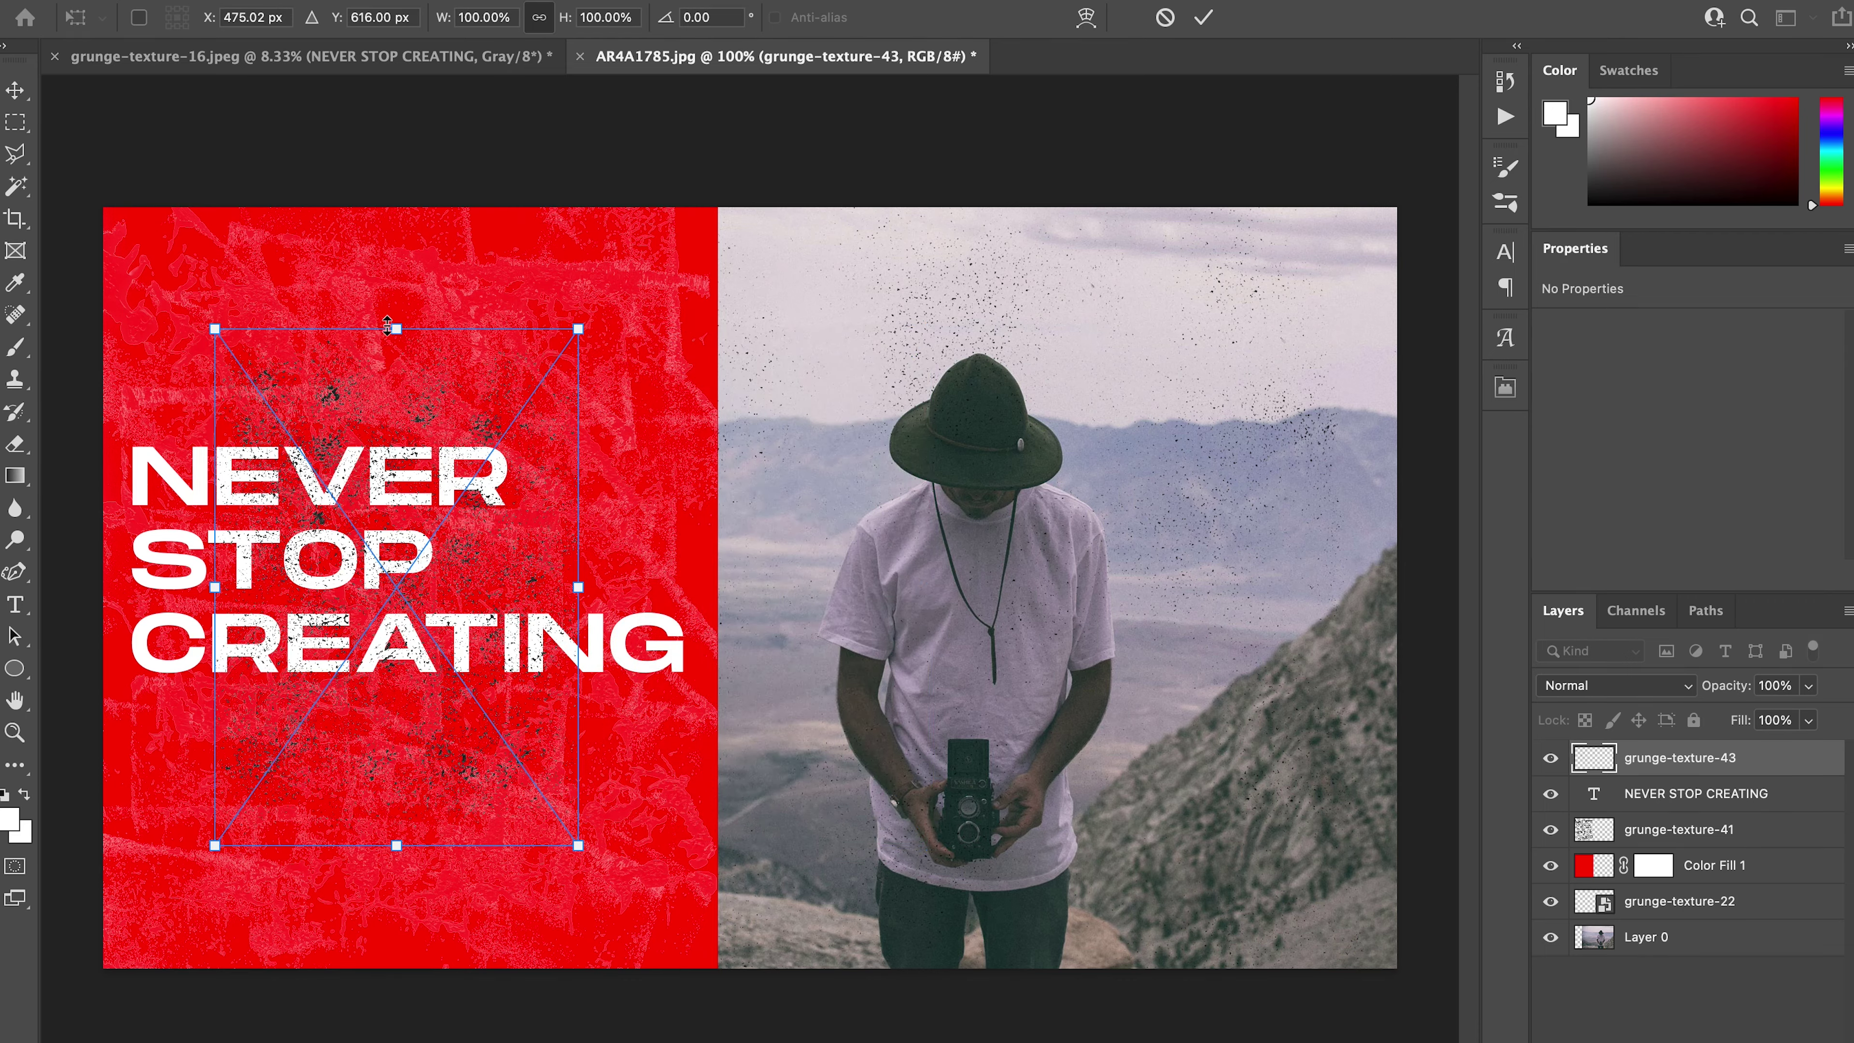
pyautogui.moveTo(396, 329); pyautogui.dragTo(398, 1)
pyautogui.moveTo(382, 866); pyautogui.dragTo(379, 1030)
pyautogui.moveTo(557, 561); pyautogui.dragTo(486, 565)
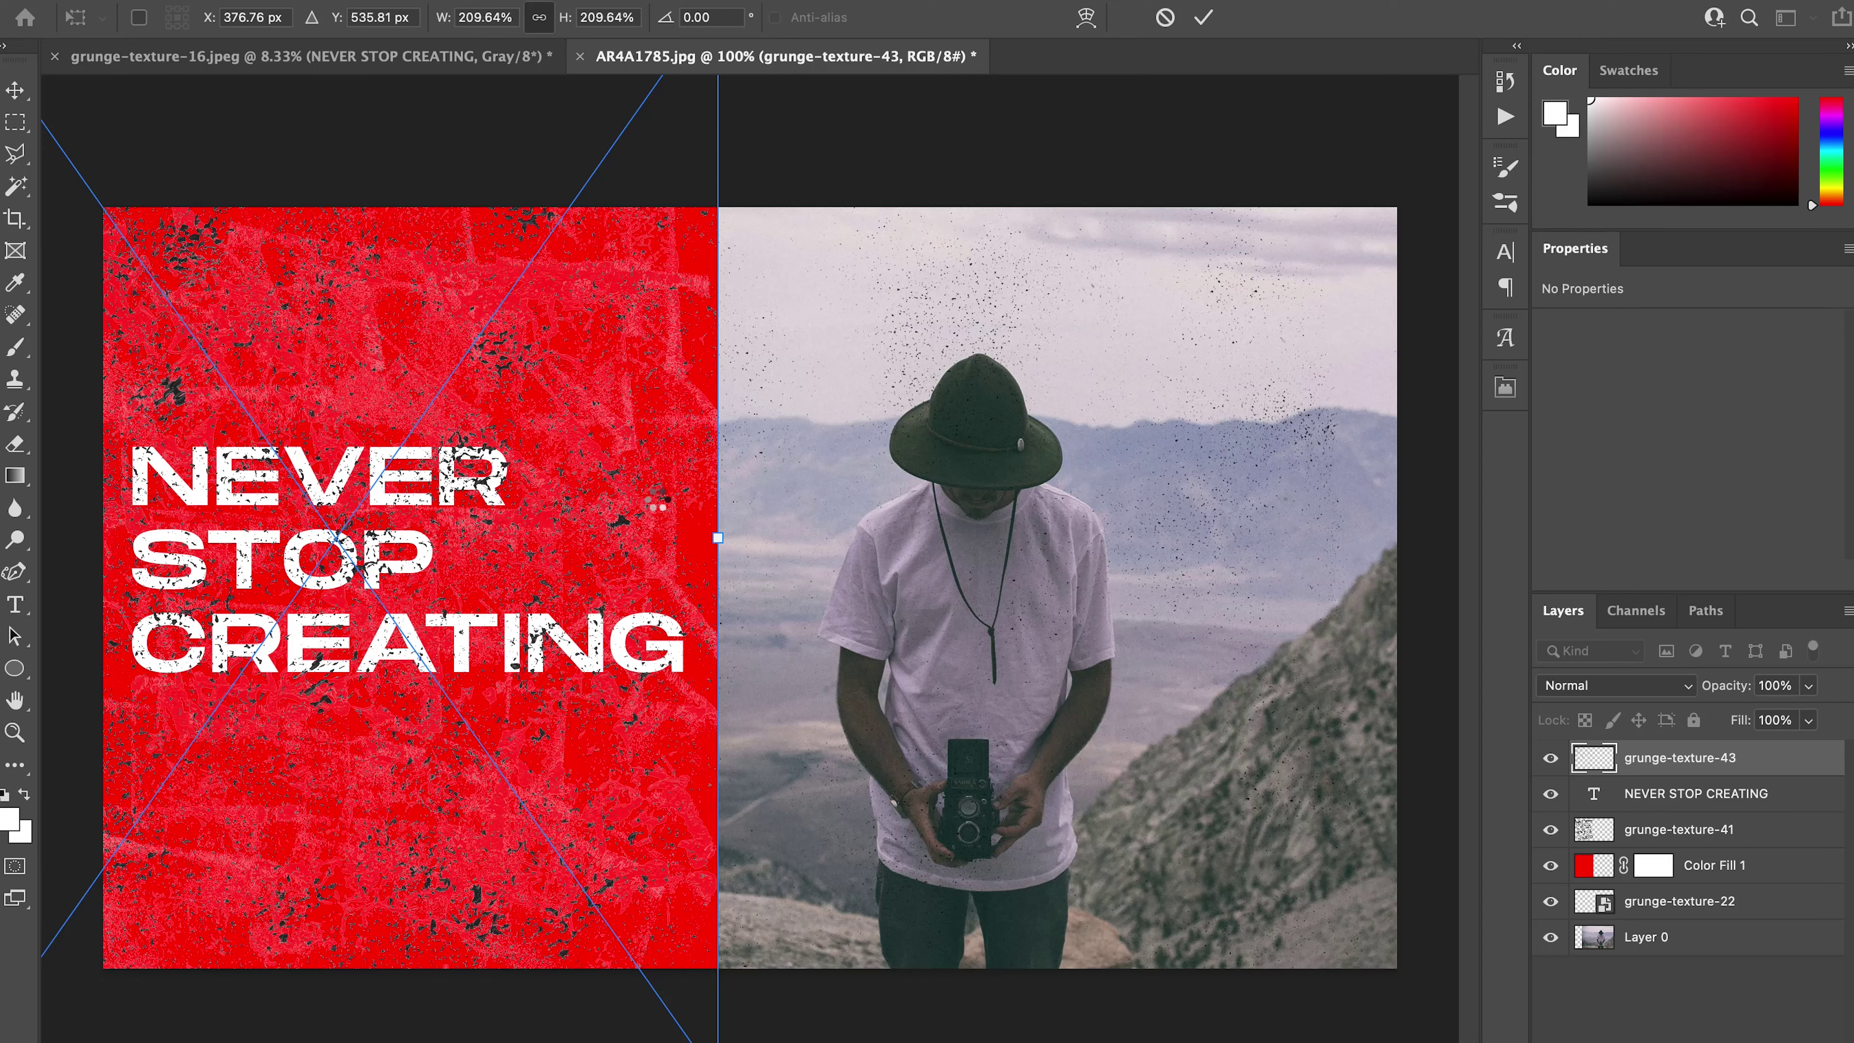
pyautogui.press('Return')
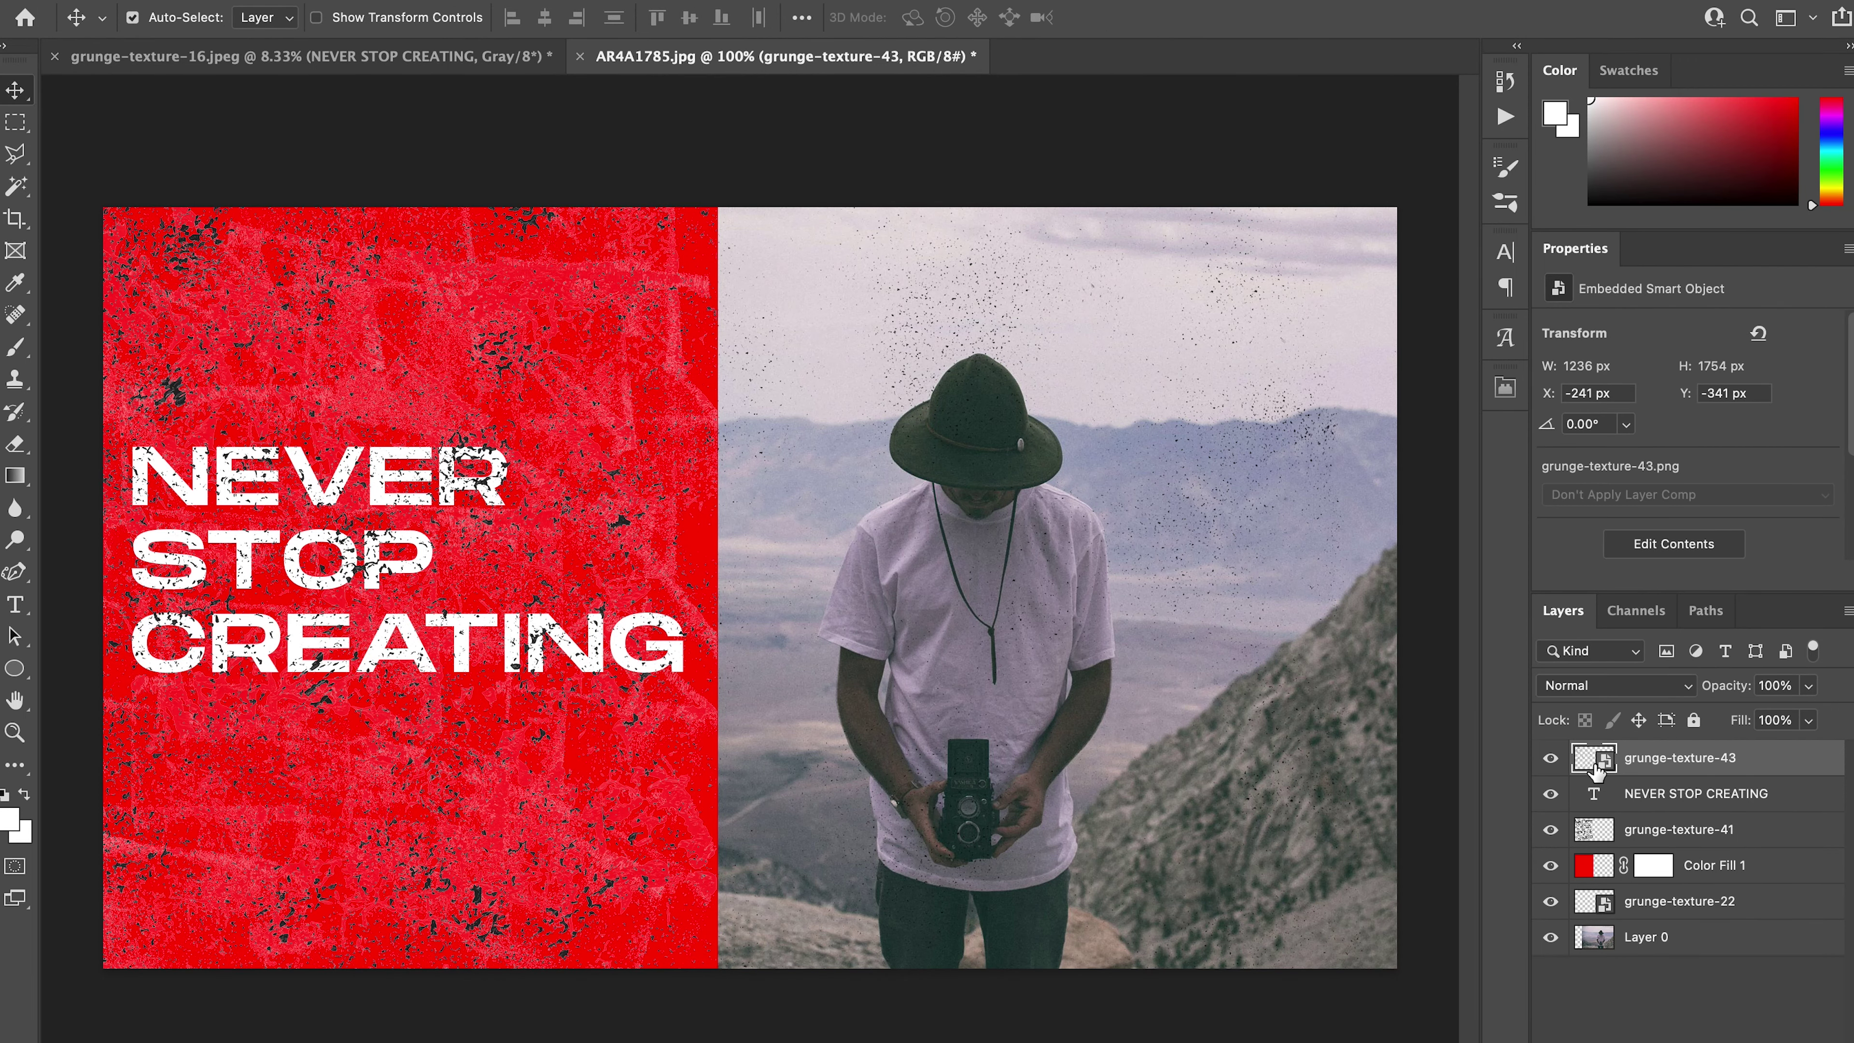
# Rasterize grunge-texture-43 and blend it in Darken mode at 57% opacity.
pyautogui.click(230, 0)
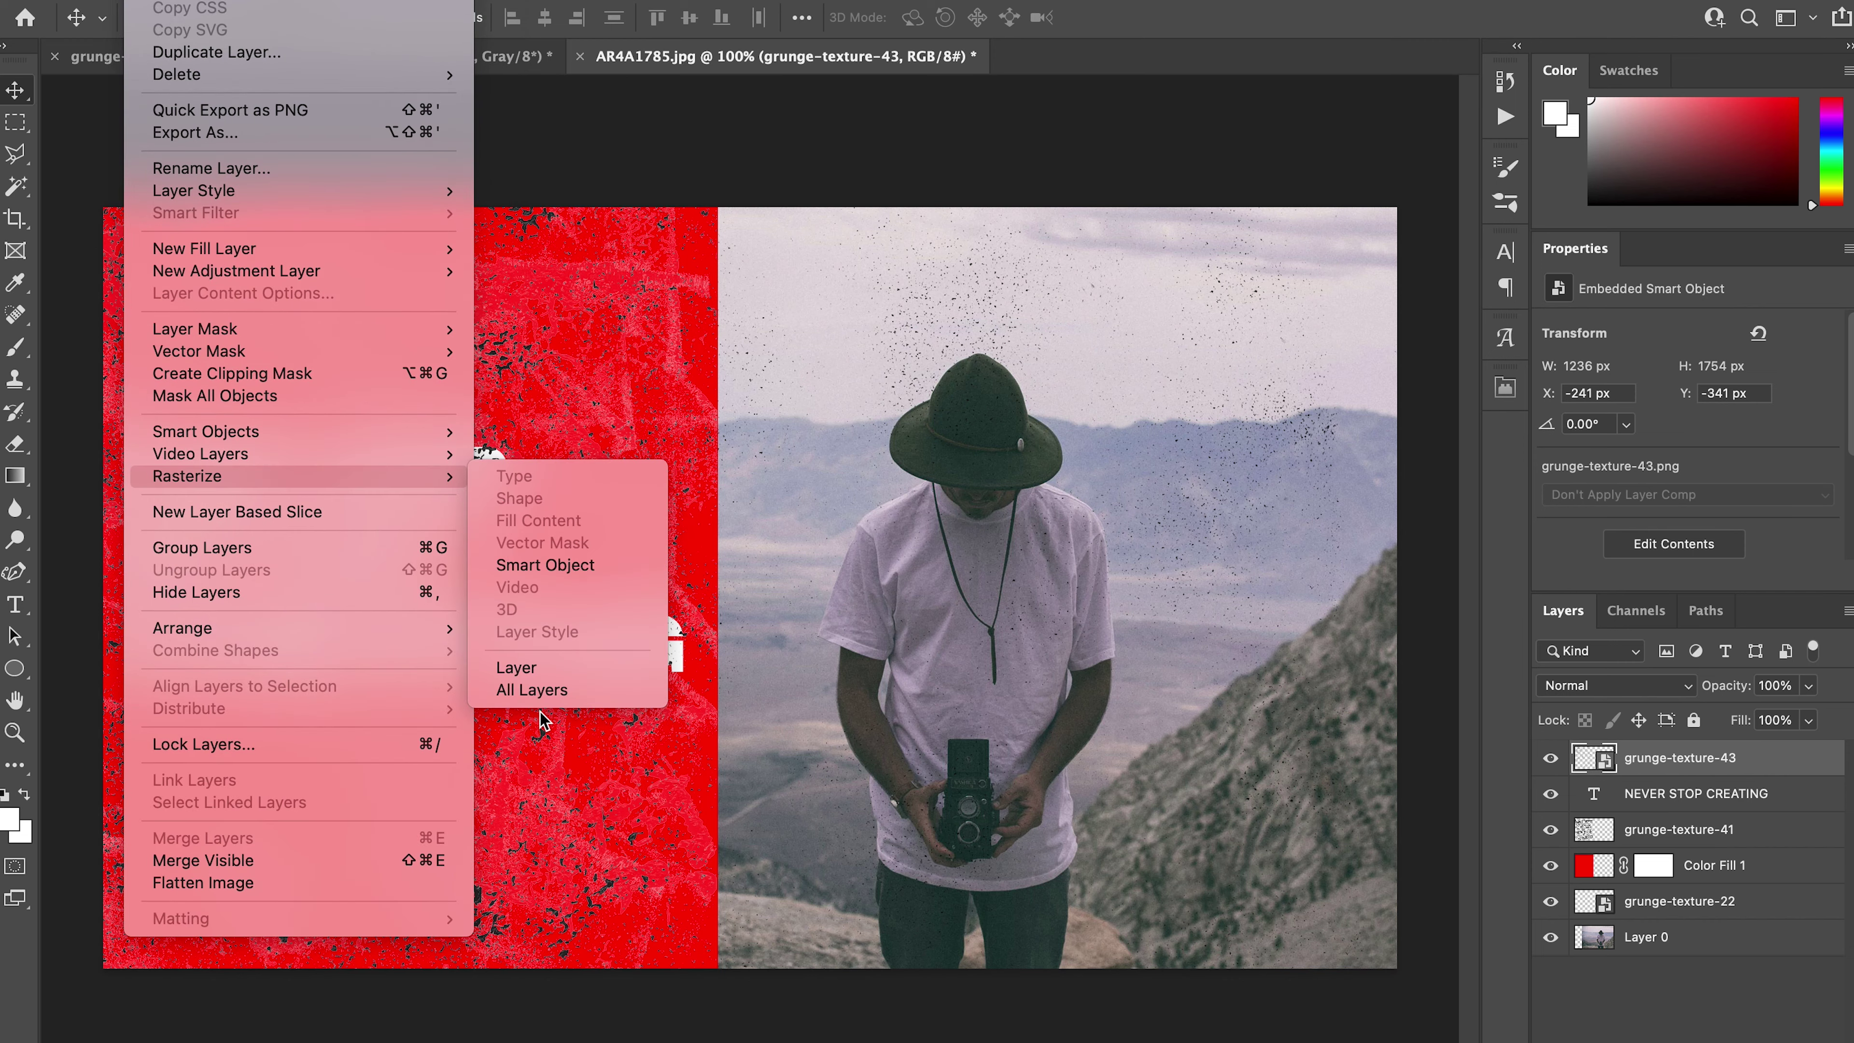
pyautogui.click(516, 667)
pyautogui.click(1614, 685)
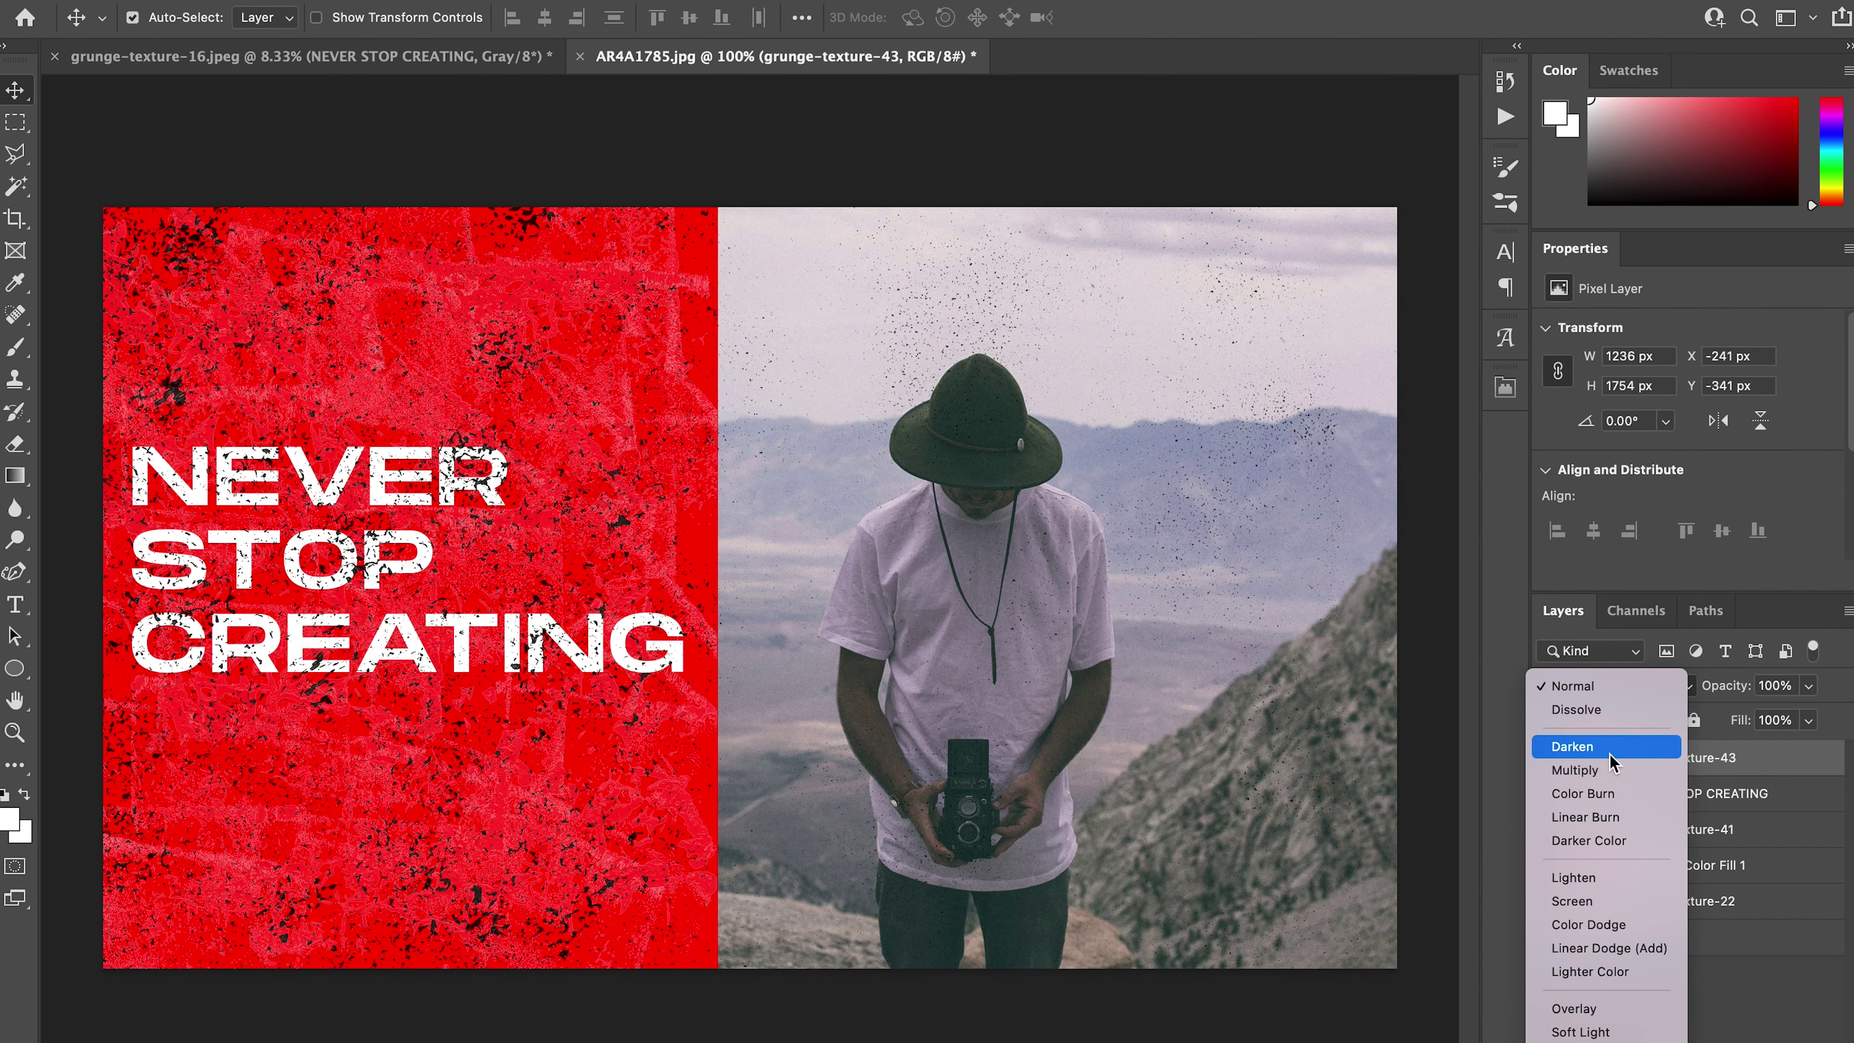
pyautogui.click(1591, 745)
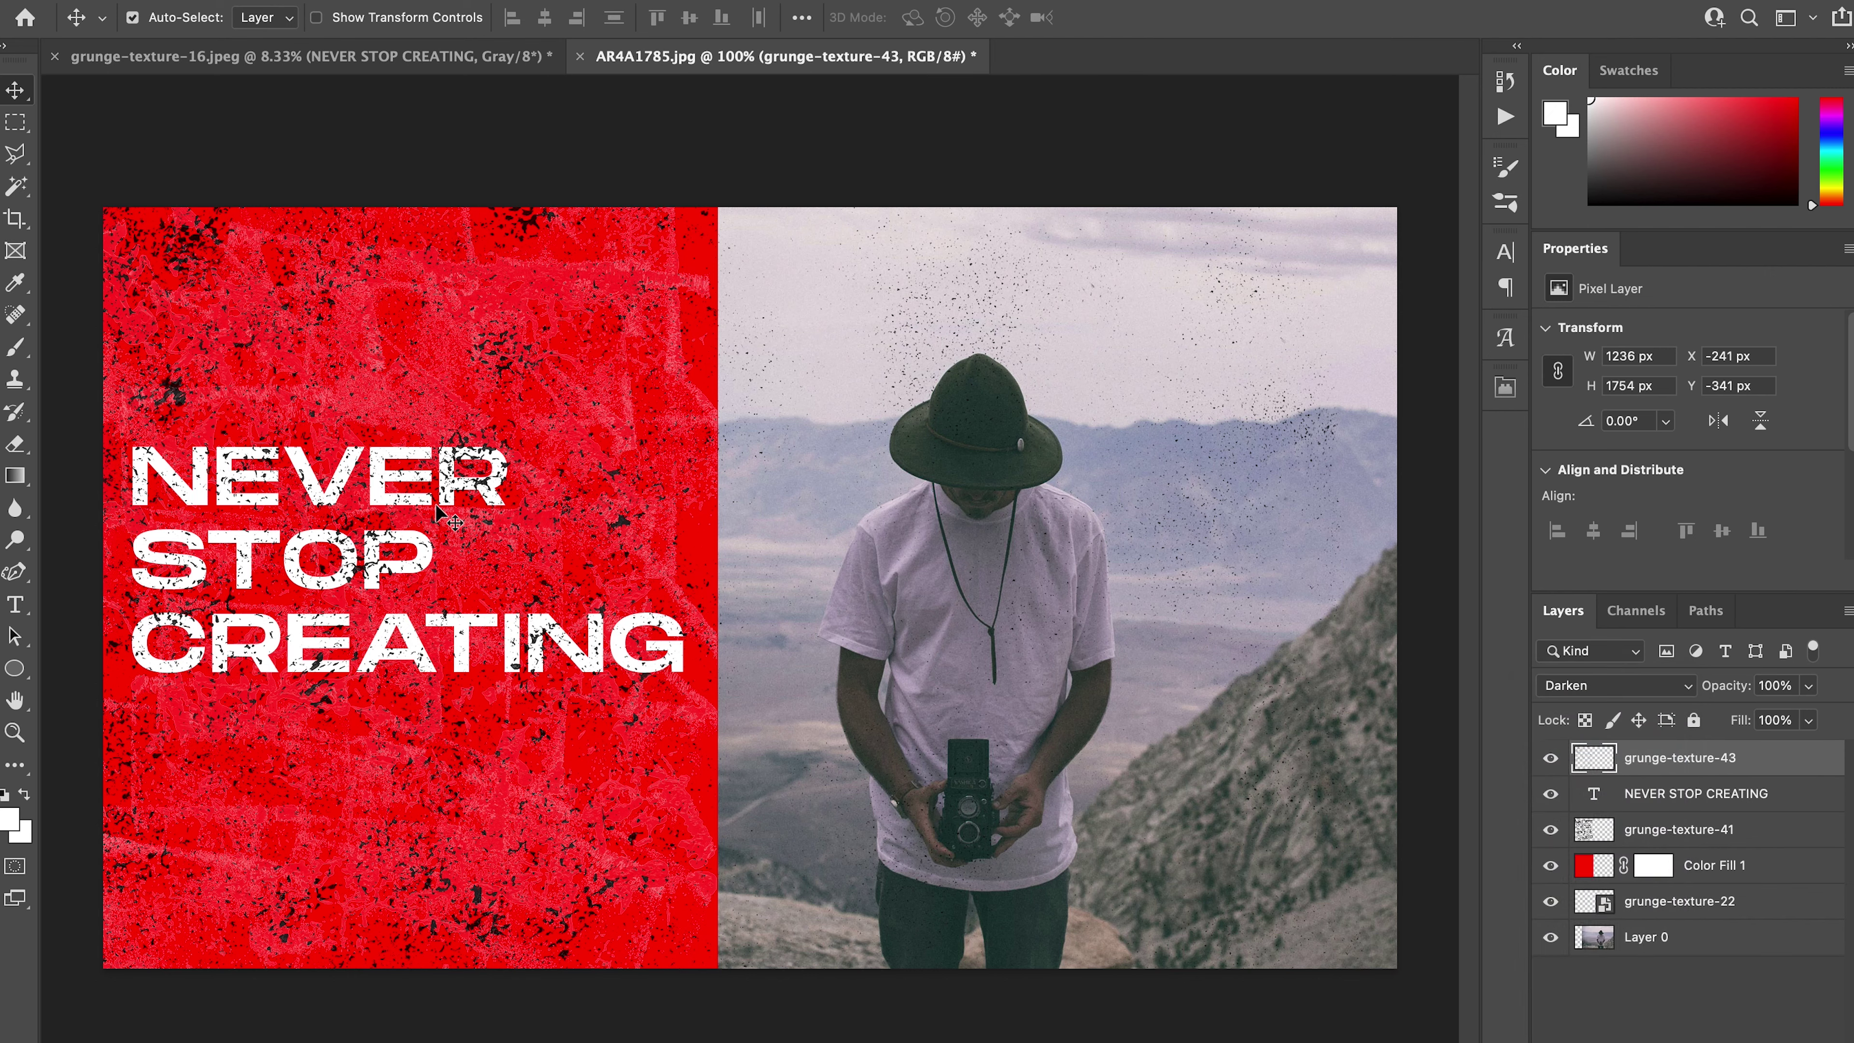
pyautogui.click(1812, 688)
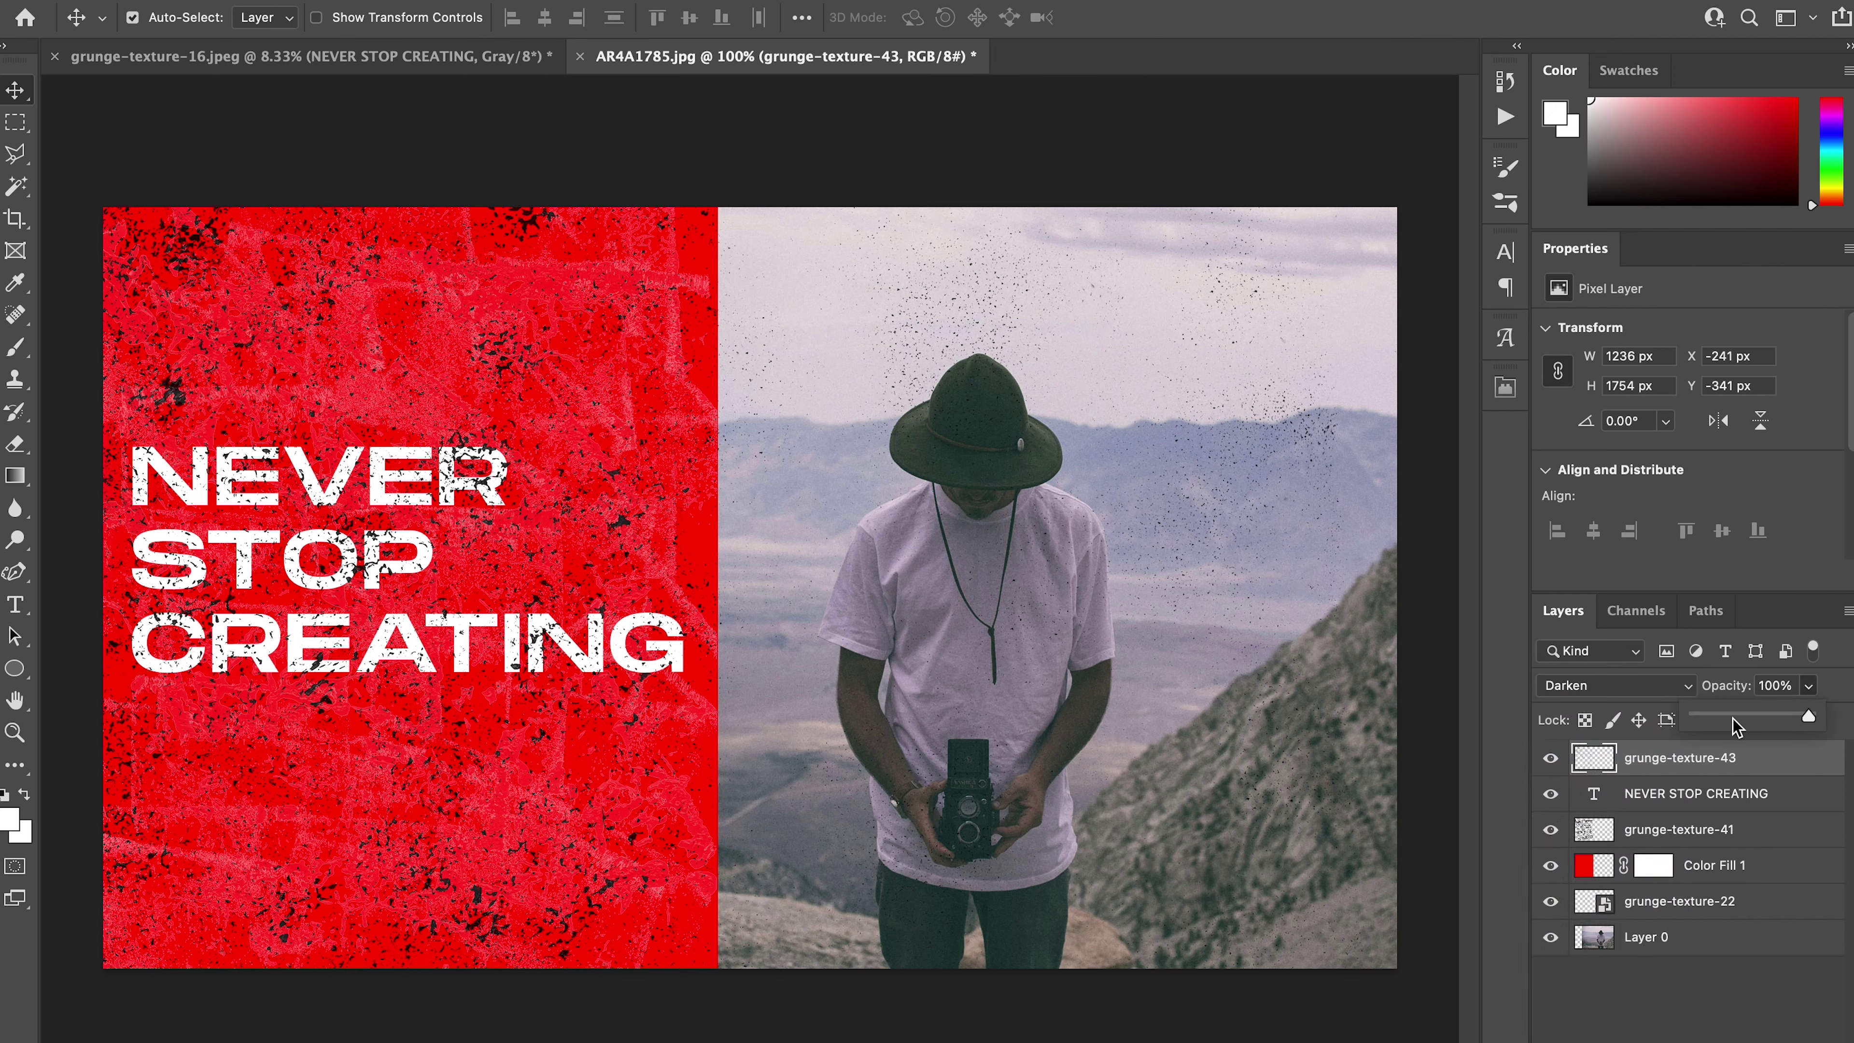
pyautogui.moveTo(1794, 717); pyautogui.dragTo(1759, 718)
pyautogui.click(1704, 997)
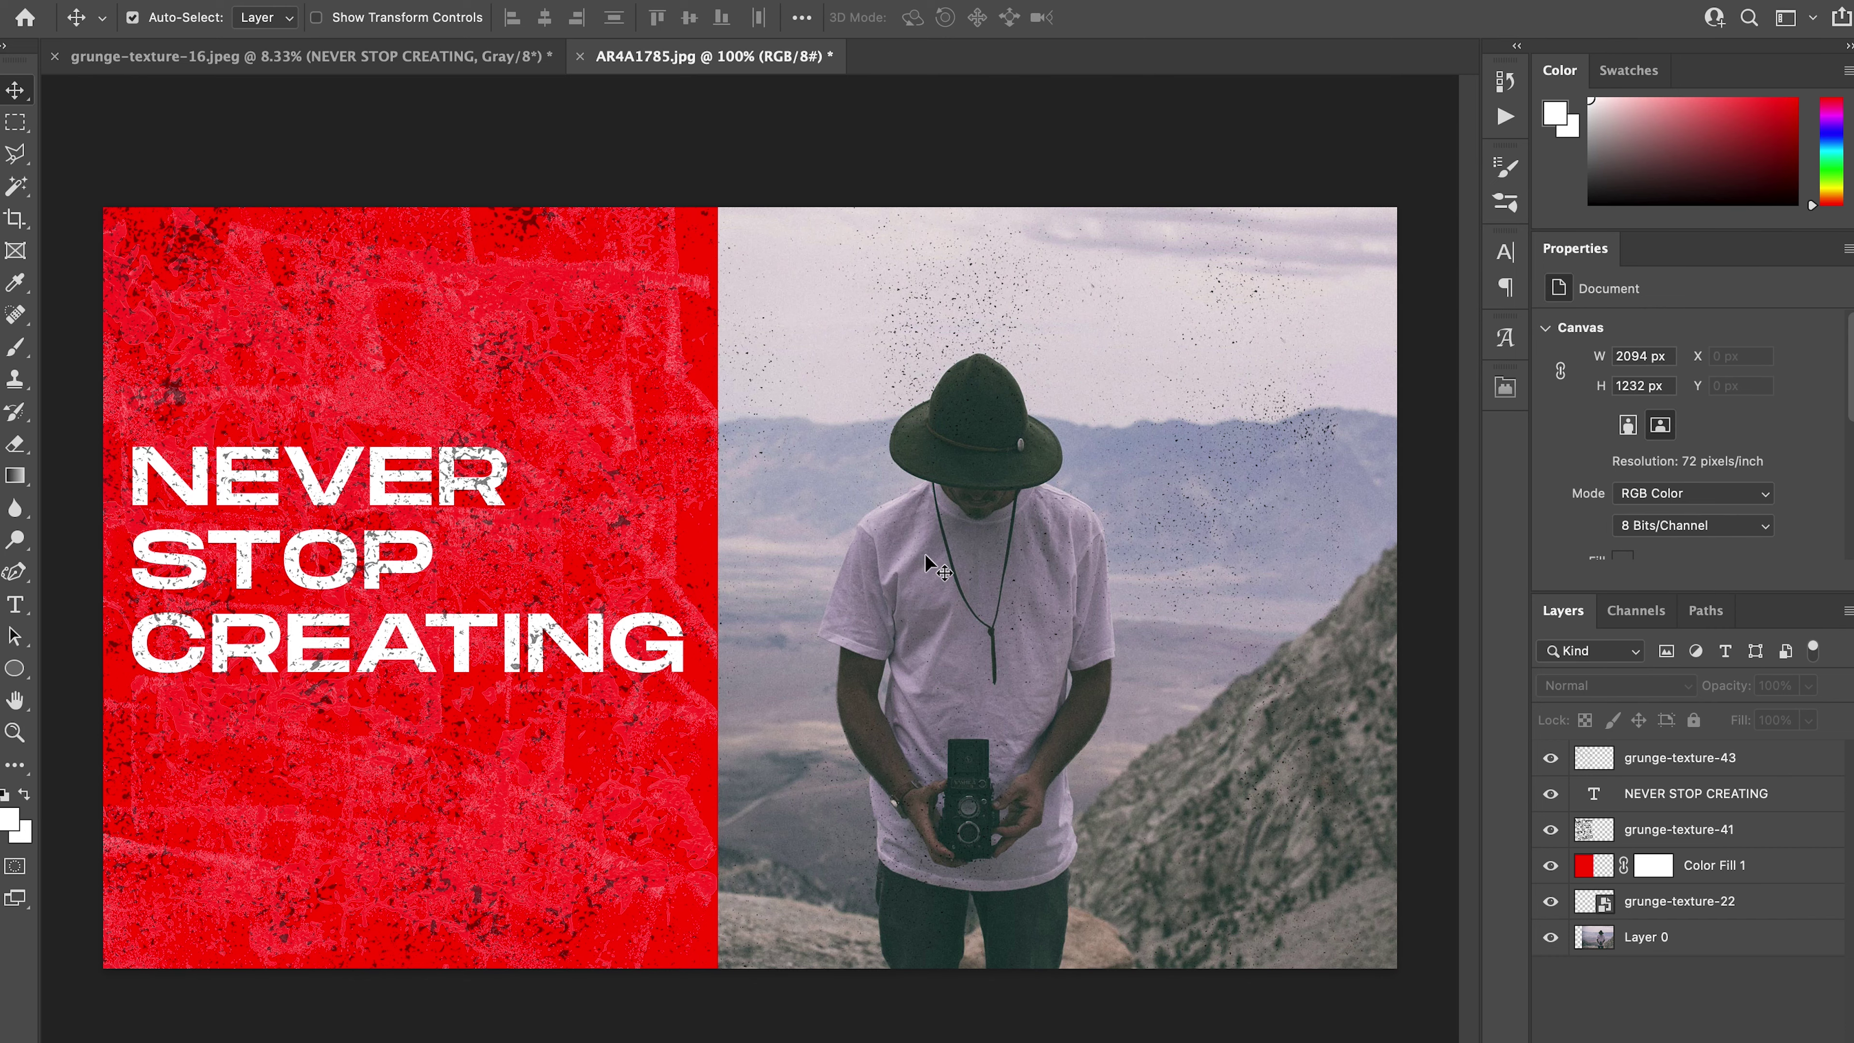
# Preview grunge-texture-55 and 54, then drag grunge-texture-23 into the poster.
pyautogui.press('super+Tab')
pyautogui.scroll(-3, 488, 610)
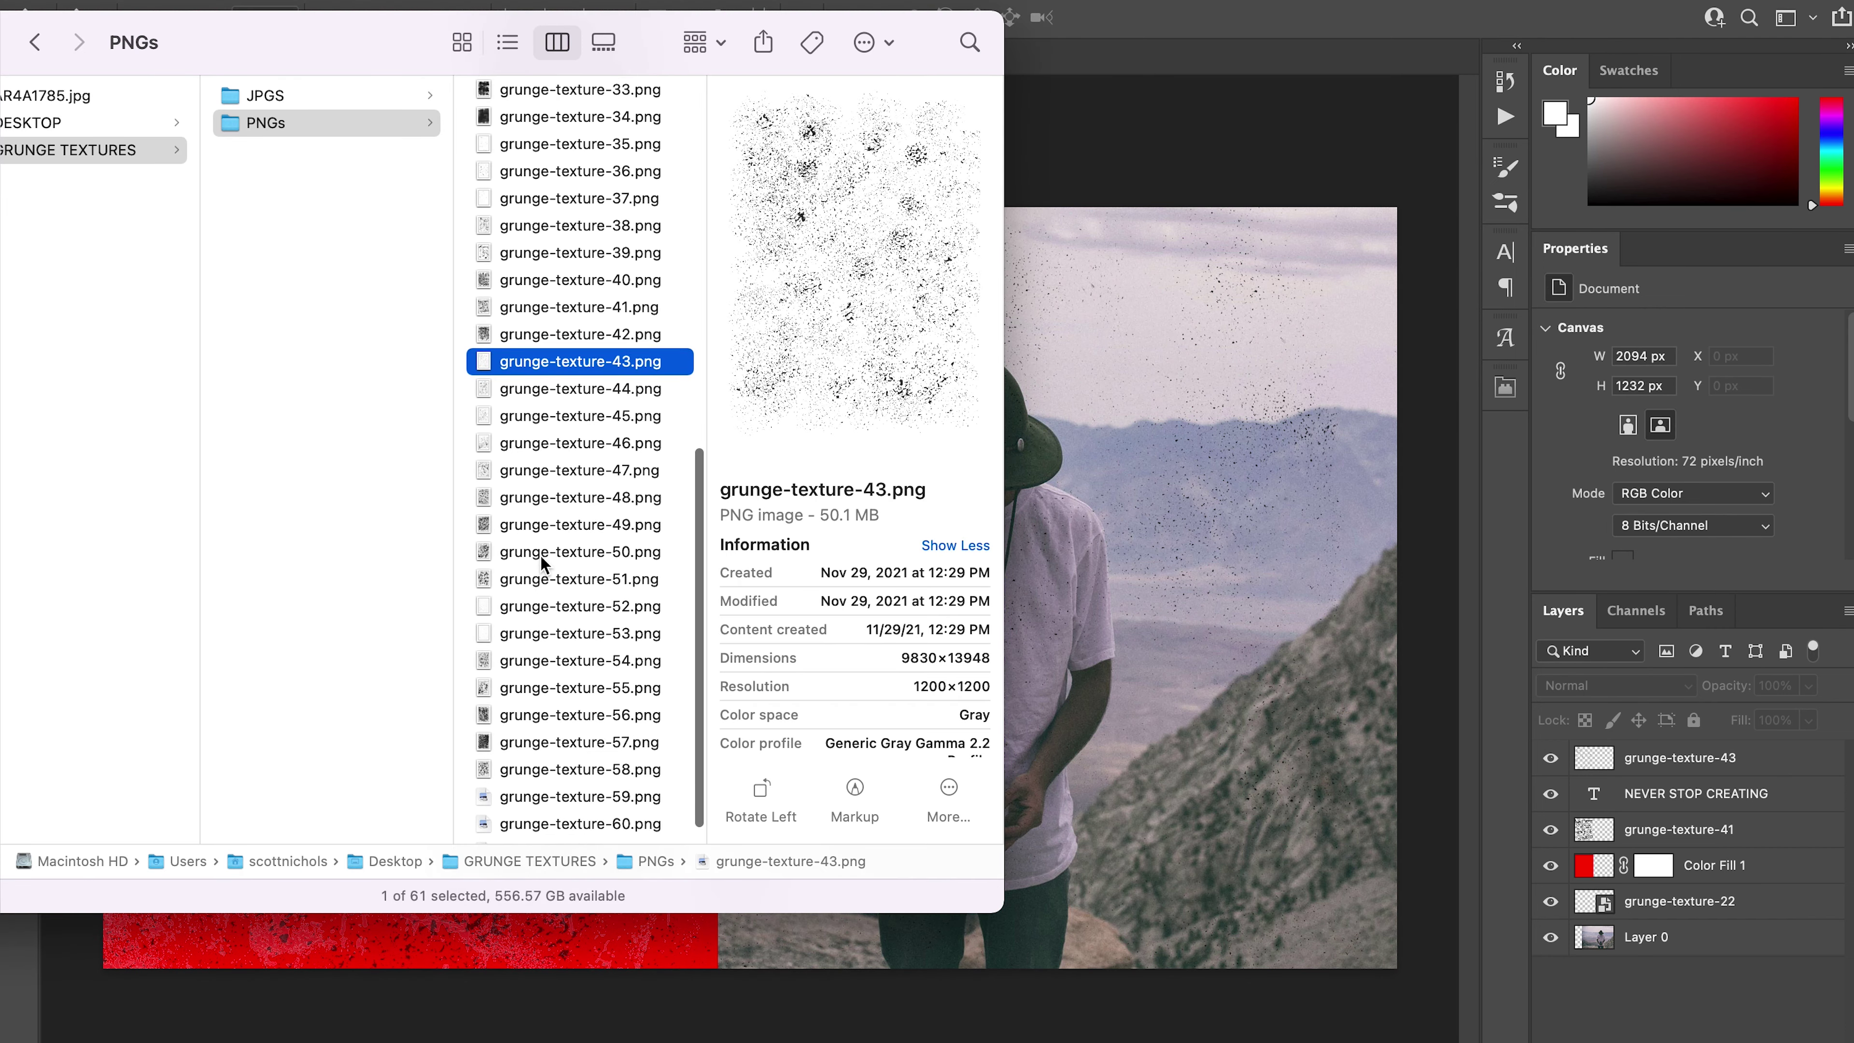
pyautogui.scroll(-1, 488, 610)
pyautogui.click(504, 661)
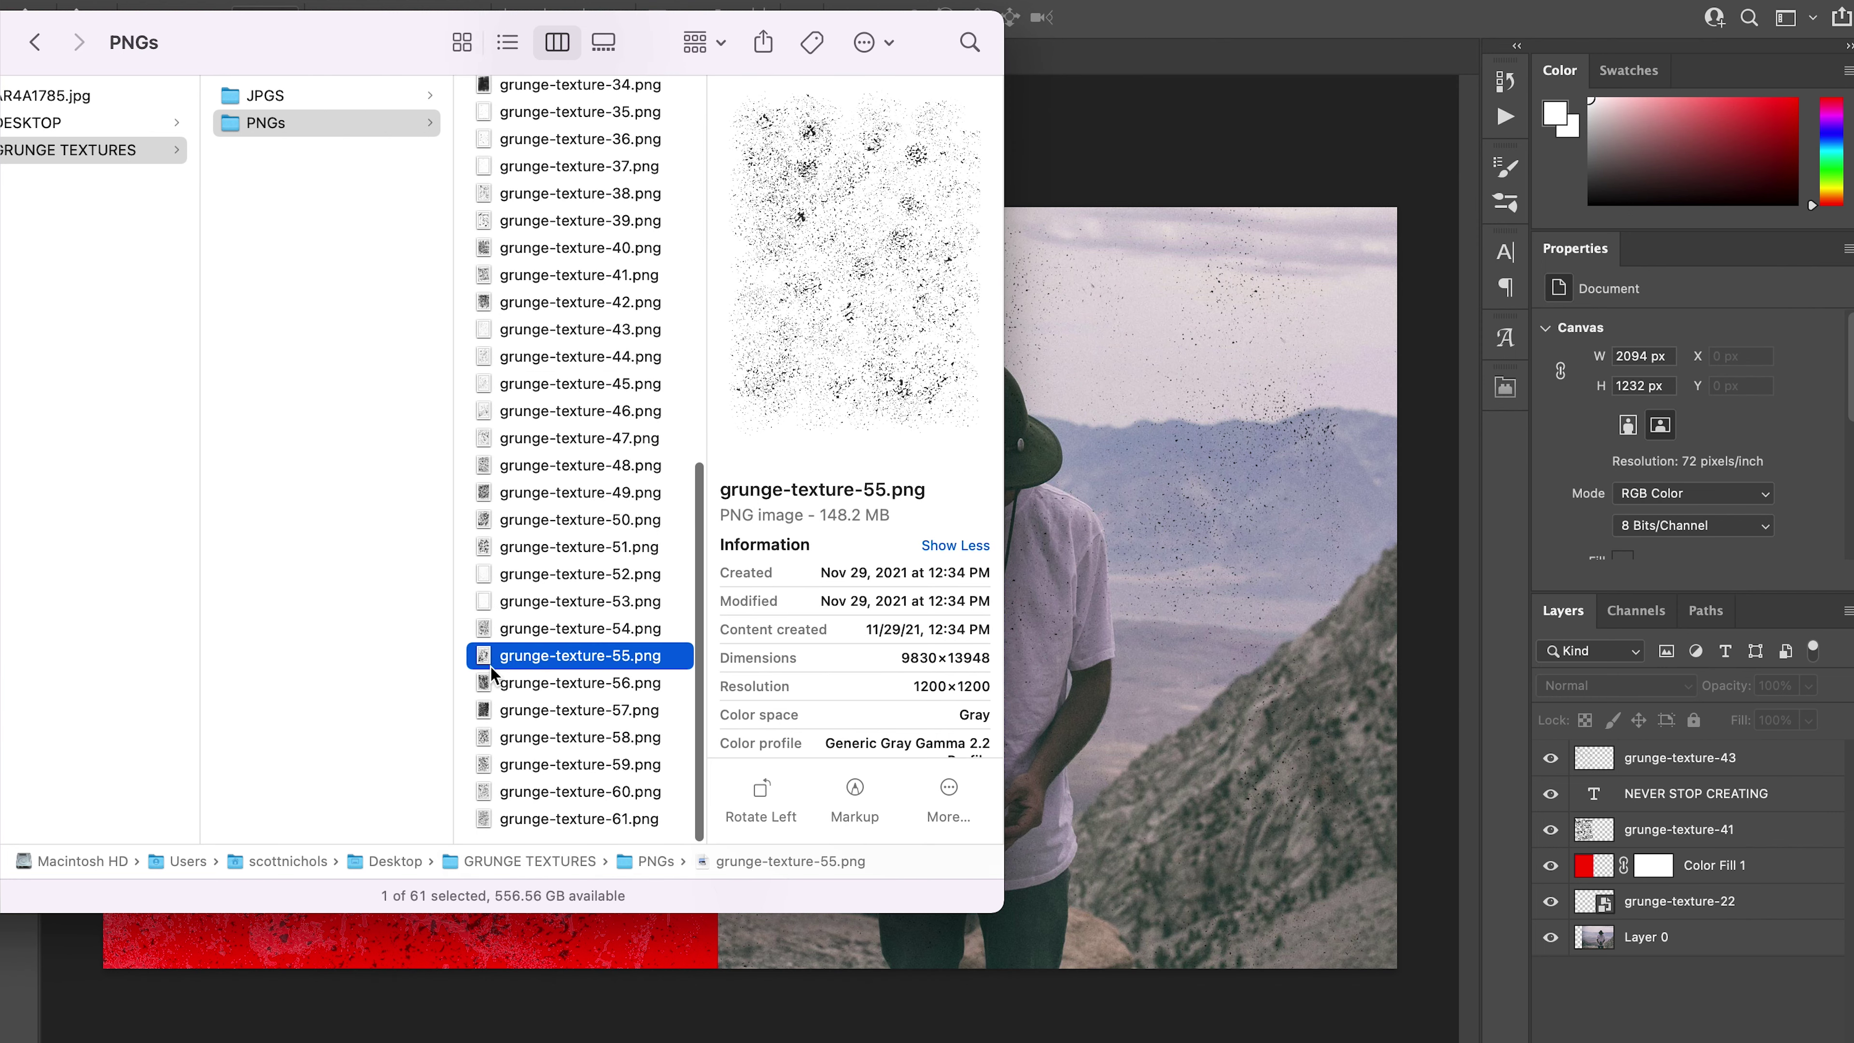
pyautogui.scroll(1, 504, 668)
pyautogui.click(504, 668)
pyautogui.scroll(1, 511, 642)
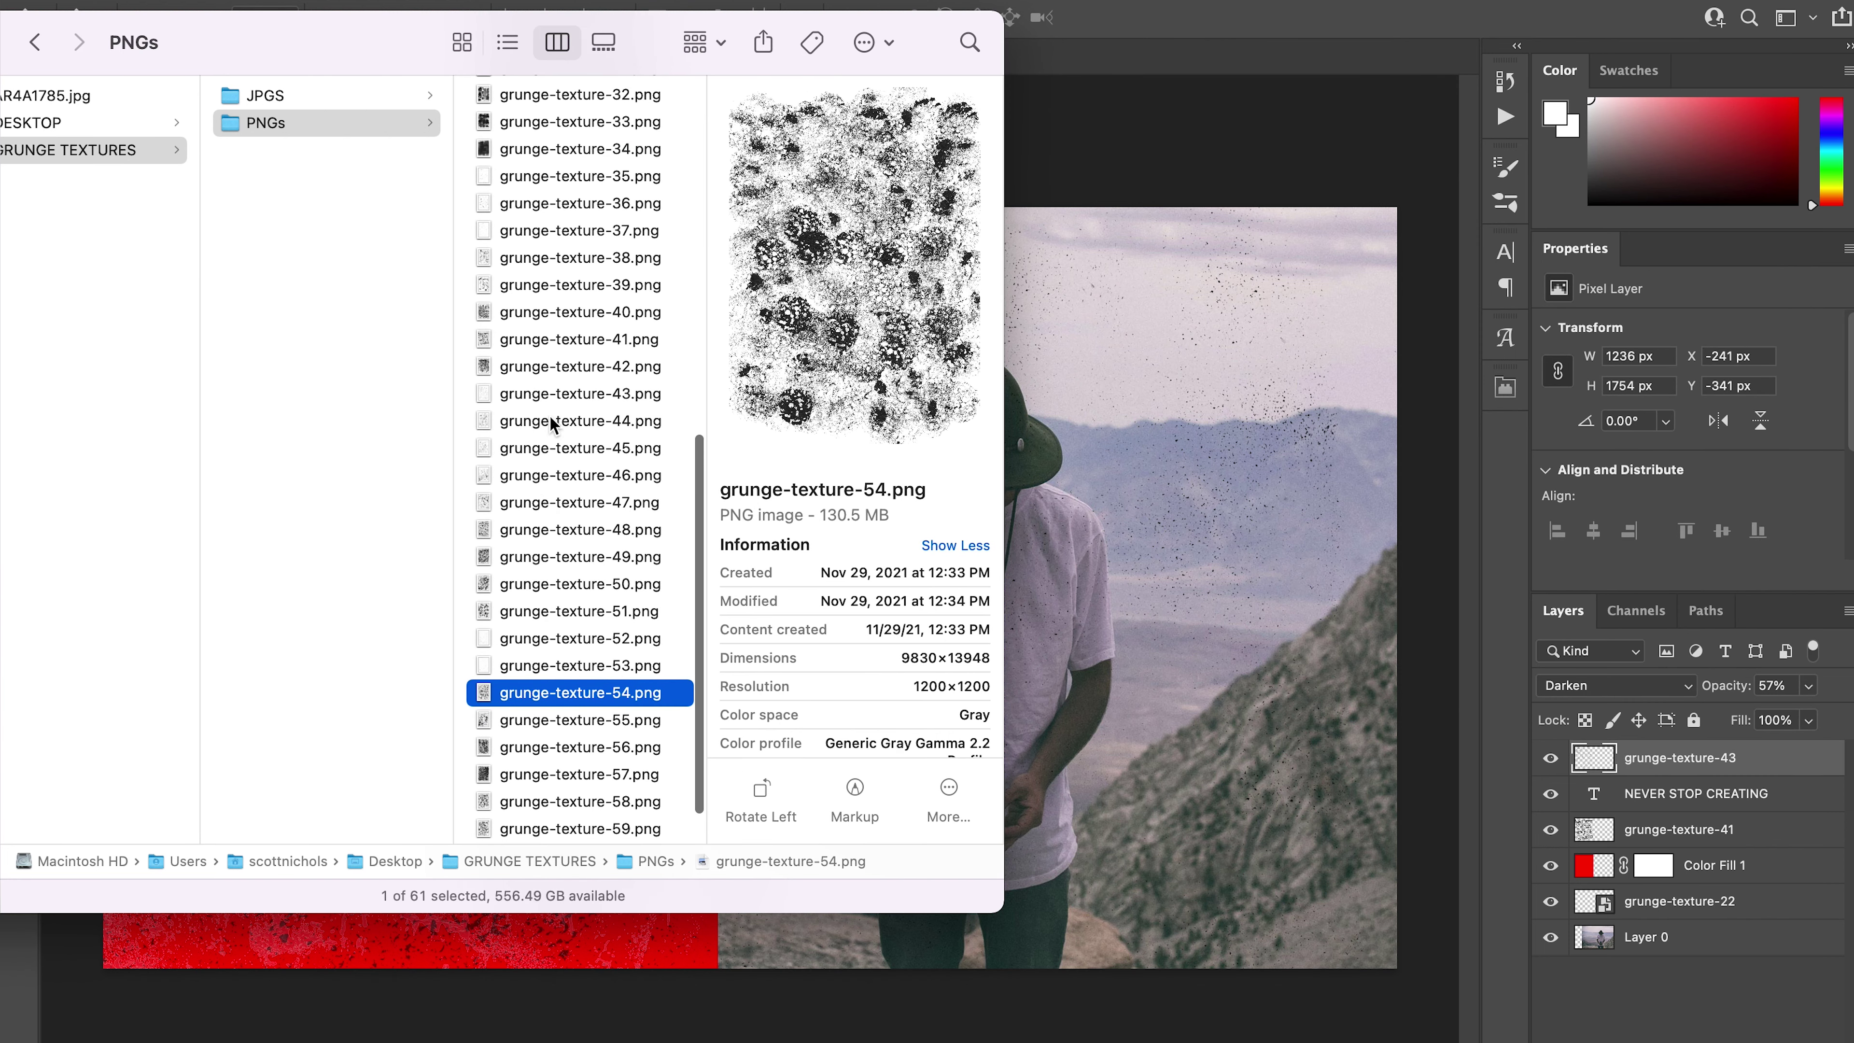
pyautogui.scroll(5, 553, 425)
pyautogui.moveTo(511, 746); pyautogui.dragTo(1089, 680)
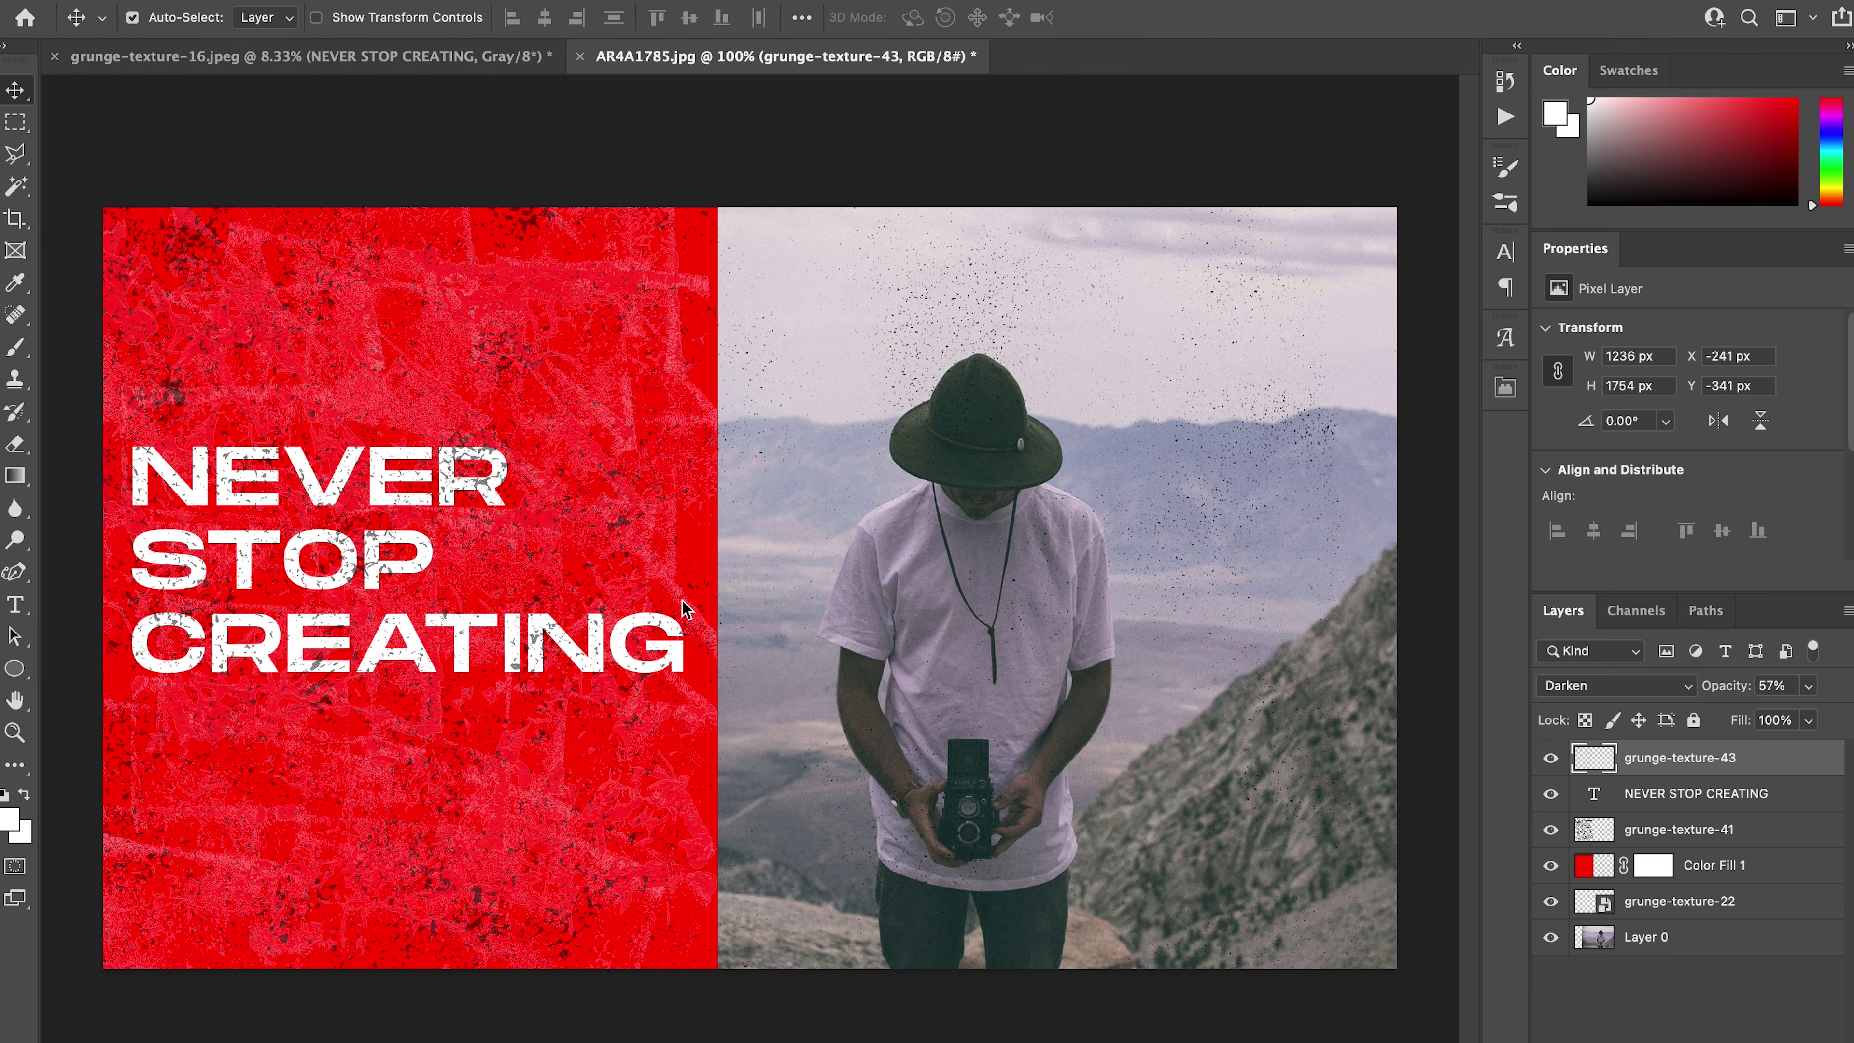
# Place grunge-texture-23 at 200% over the photo, shift it up, and set Color Dodge.
pyautogui.moveTo(681, 609); pyautogui.dragTo(686, 614)
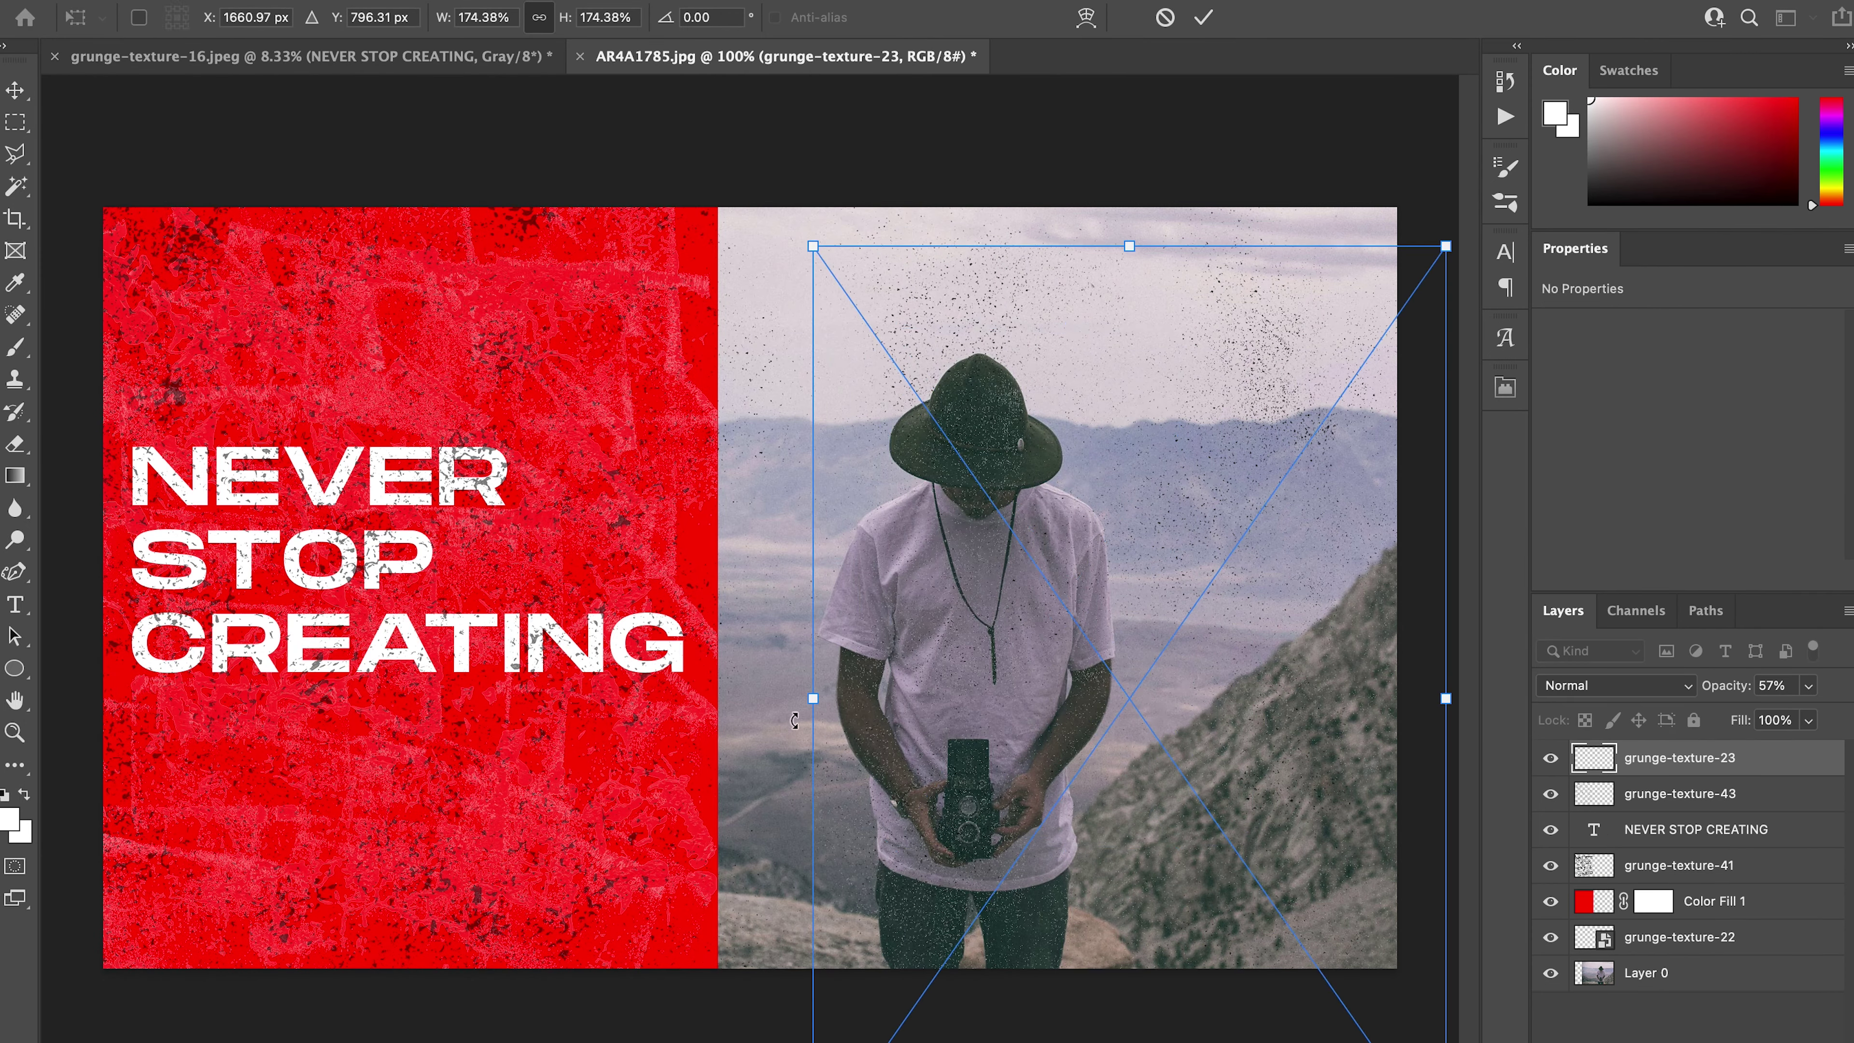
pyautogui.moveTo(1062, 504); pyautogui.dragTo(1066, 416)
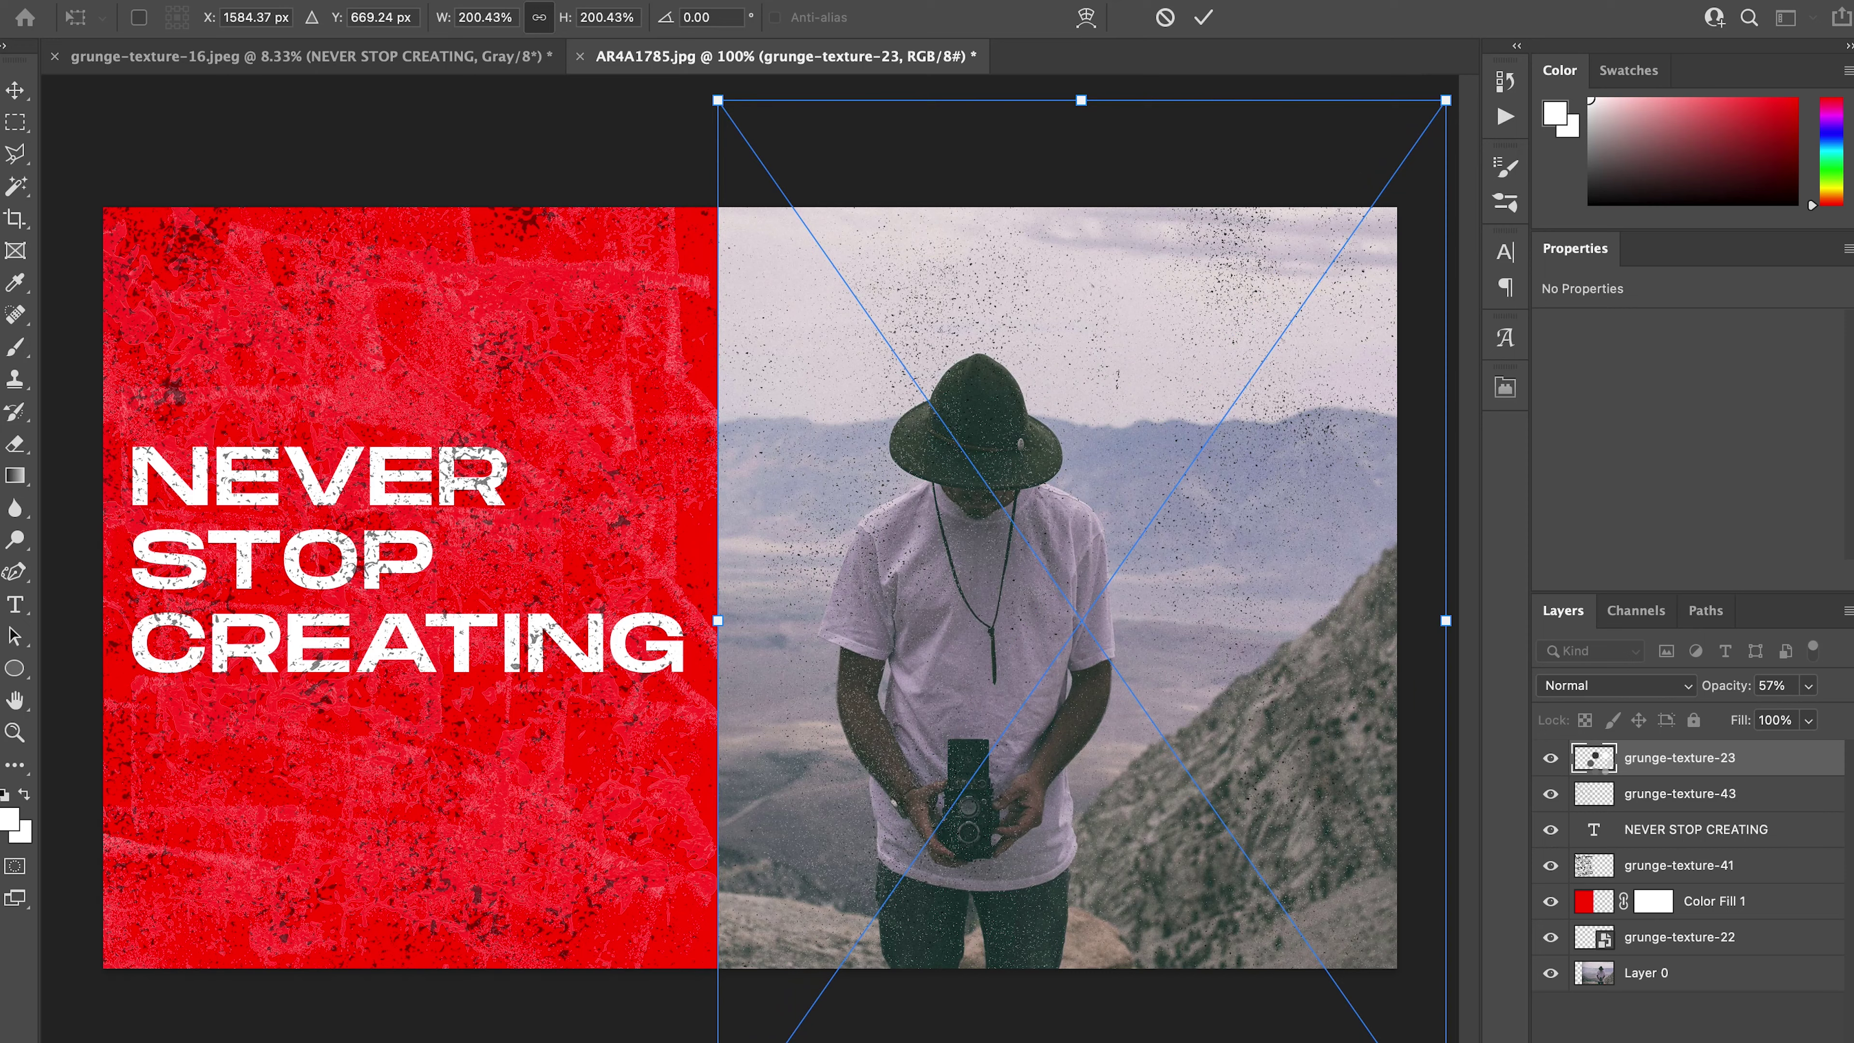
pyautogui.press('Return')
pyautogui.click(1615, 686)
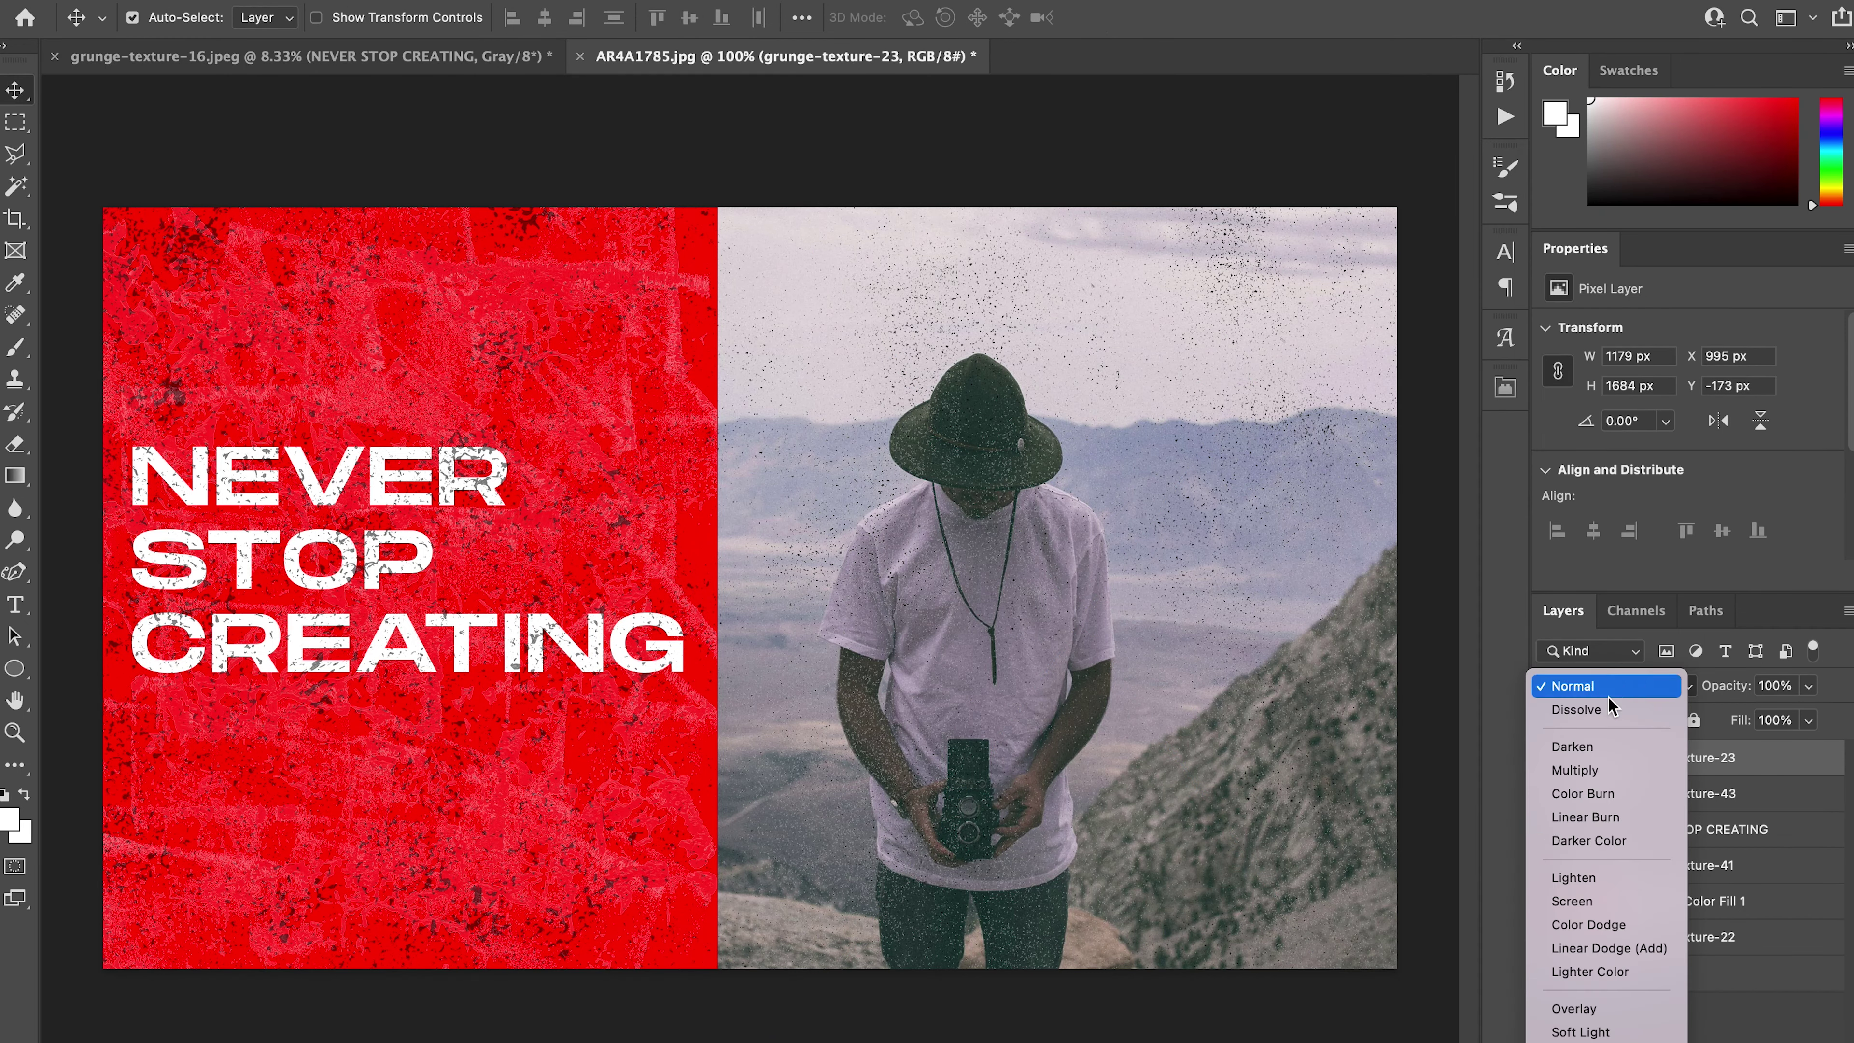
pyautogui.click(1595, 925)
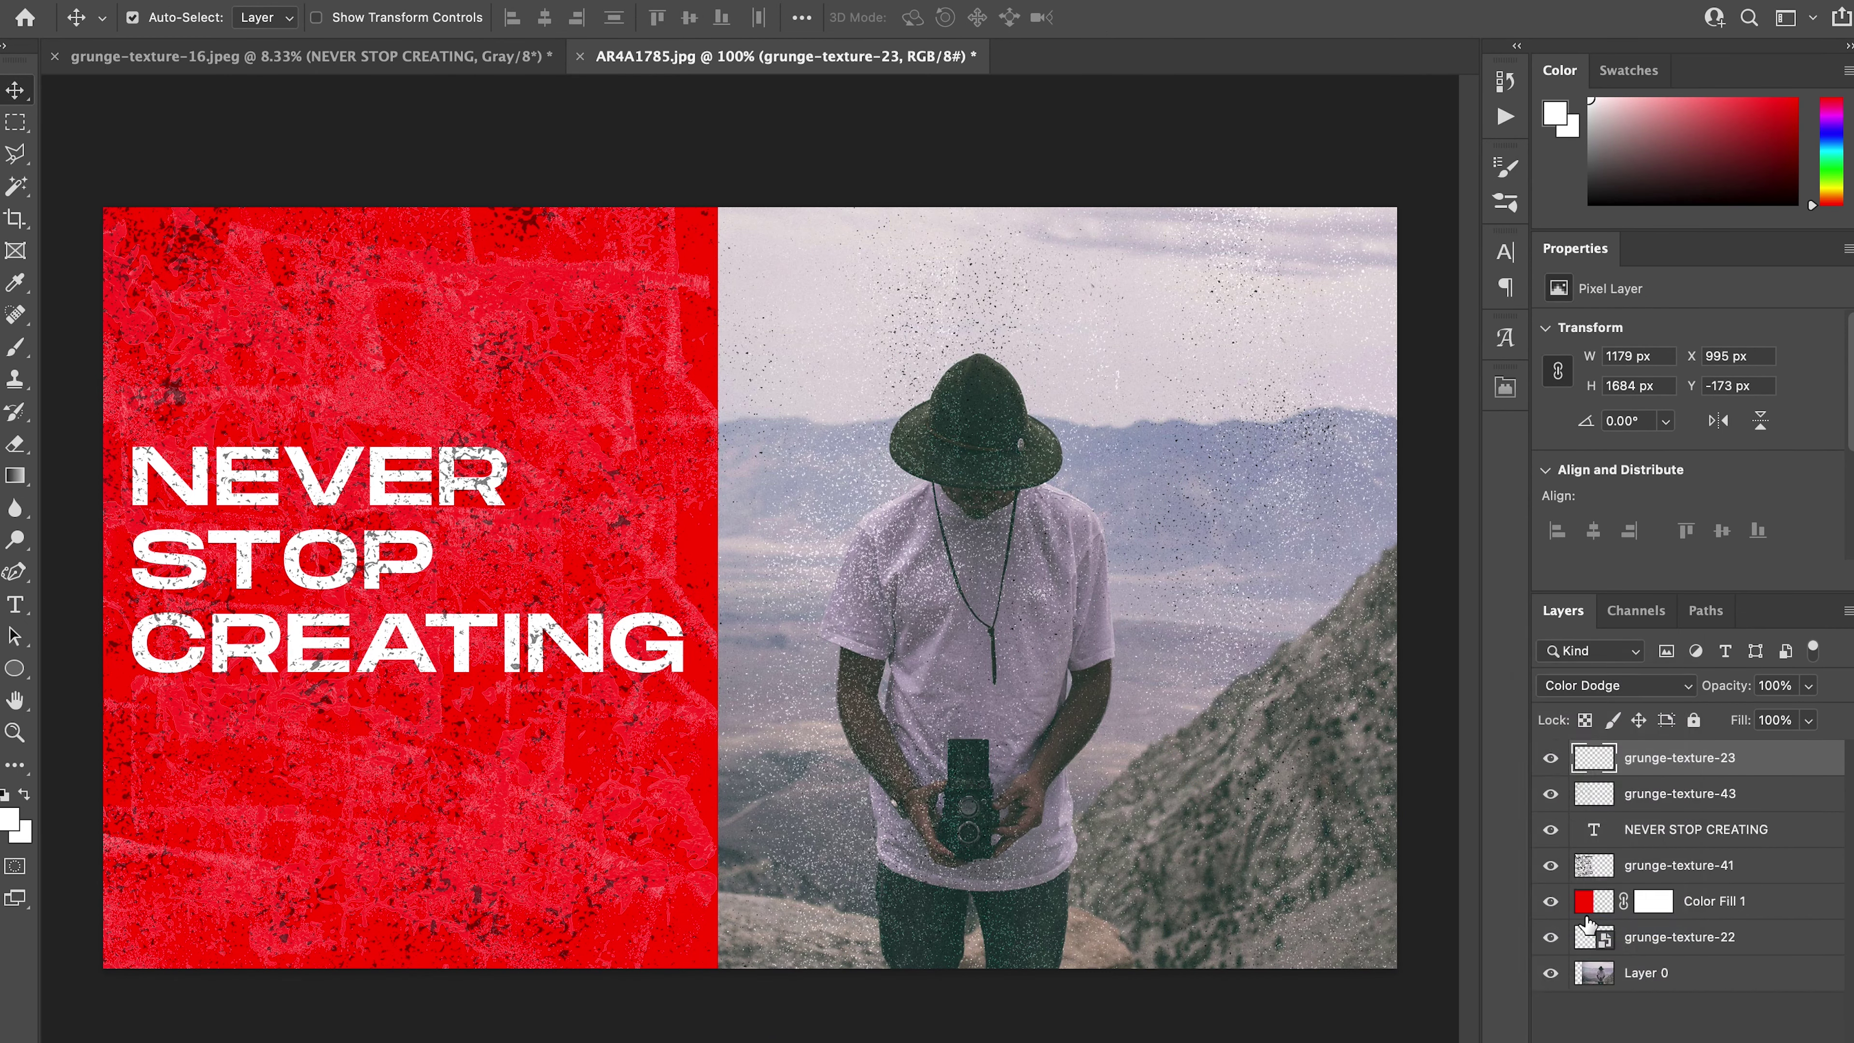
# Add a bright red Color Overlay to grunge-texture-23 and apply it.
pyautogui.doubleClick(1595, 760)
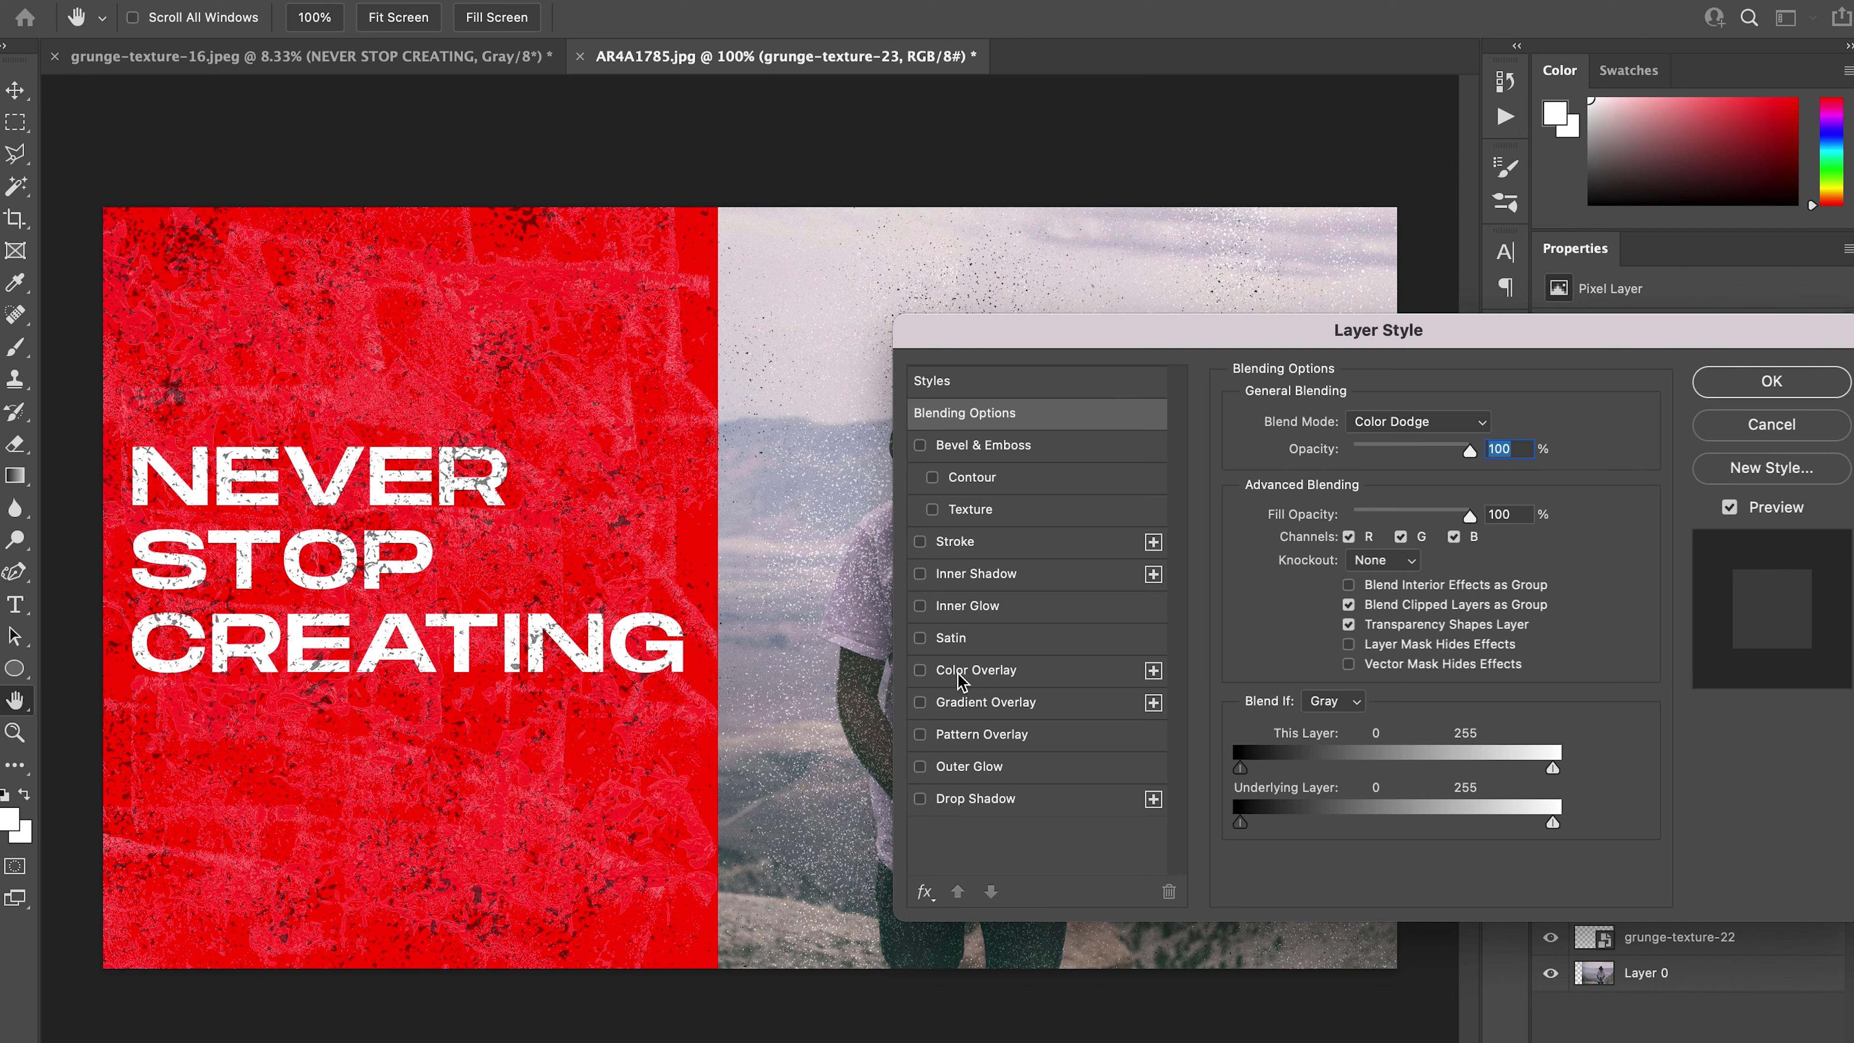
pyautogui.click(979, 672)
pyautogui.click(1485, 424)
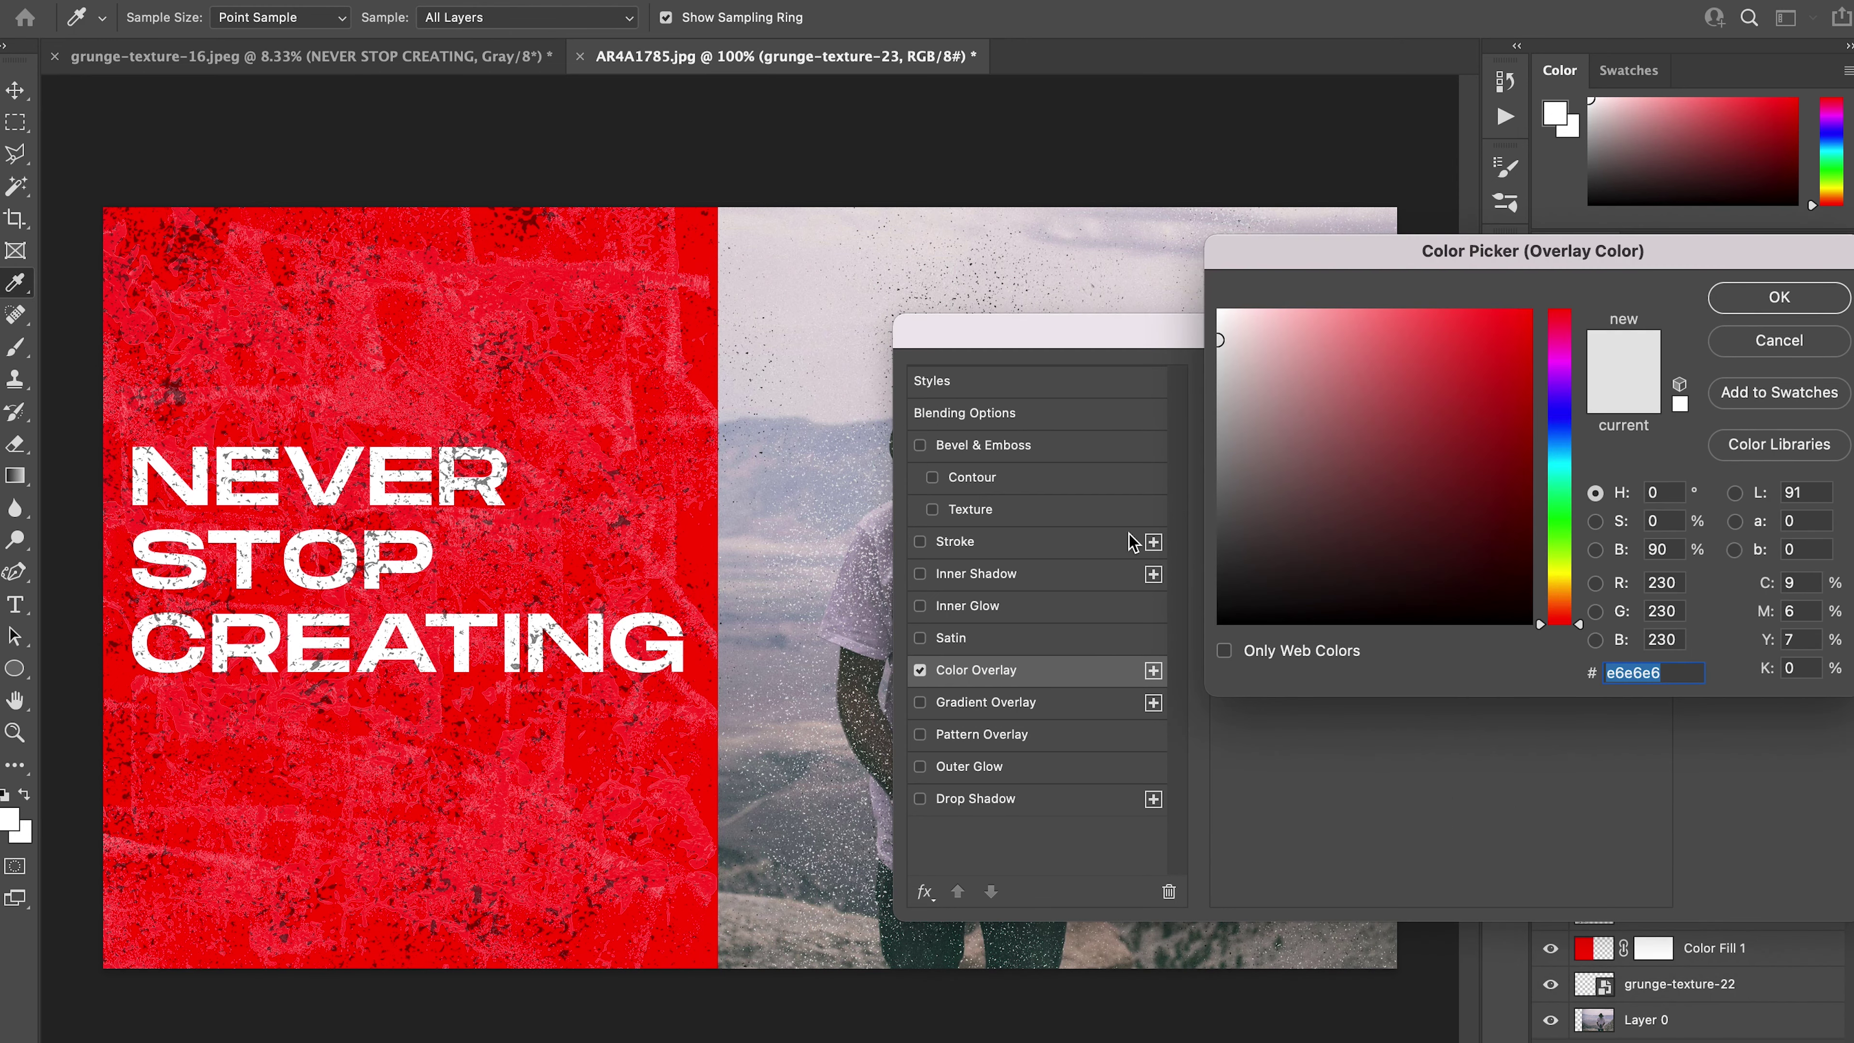
pyautogui.click(1486, 346)
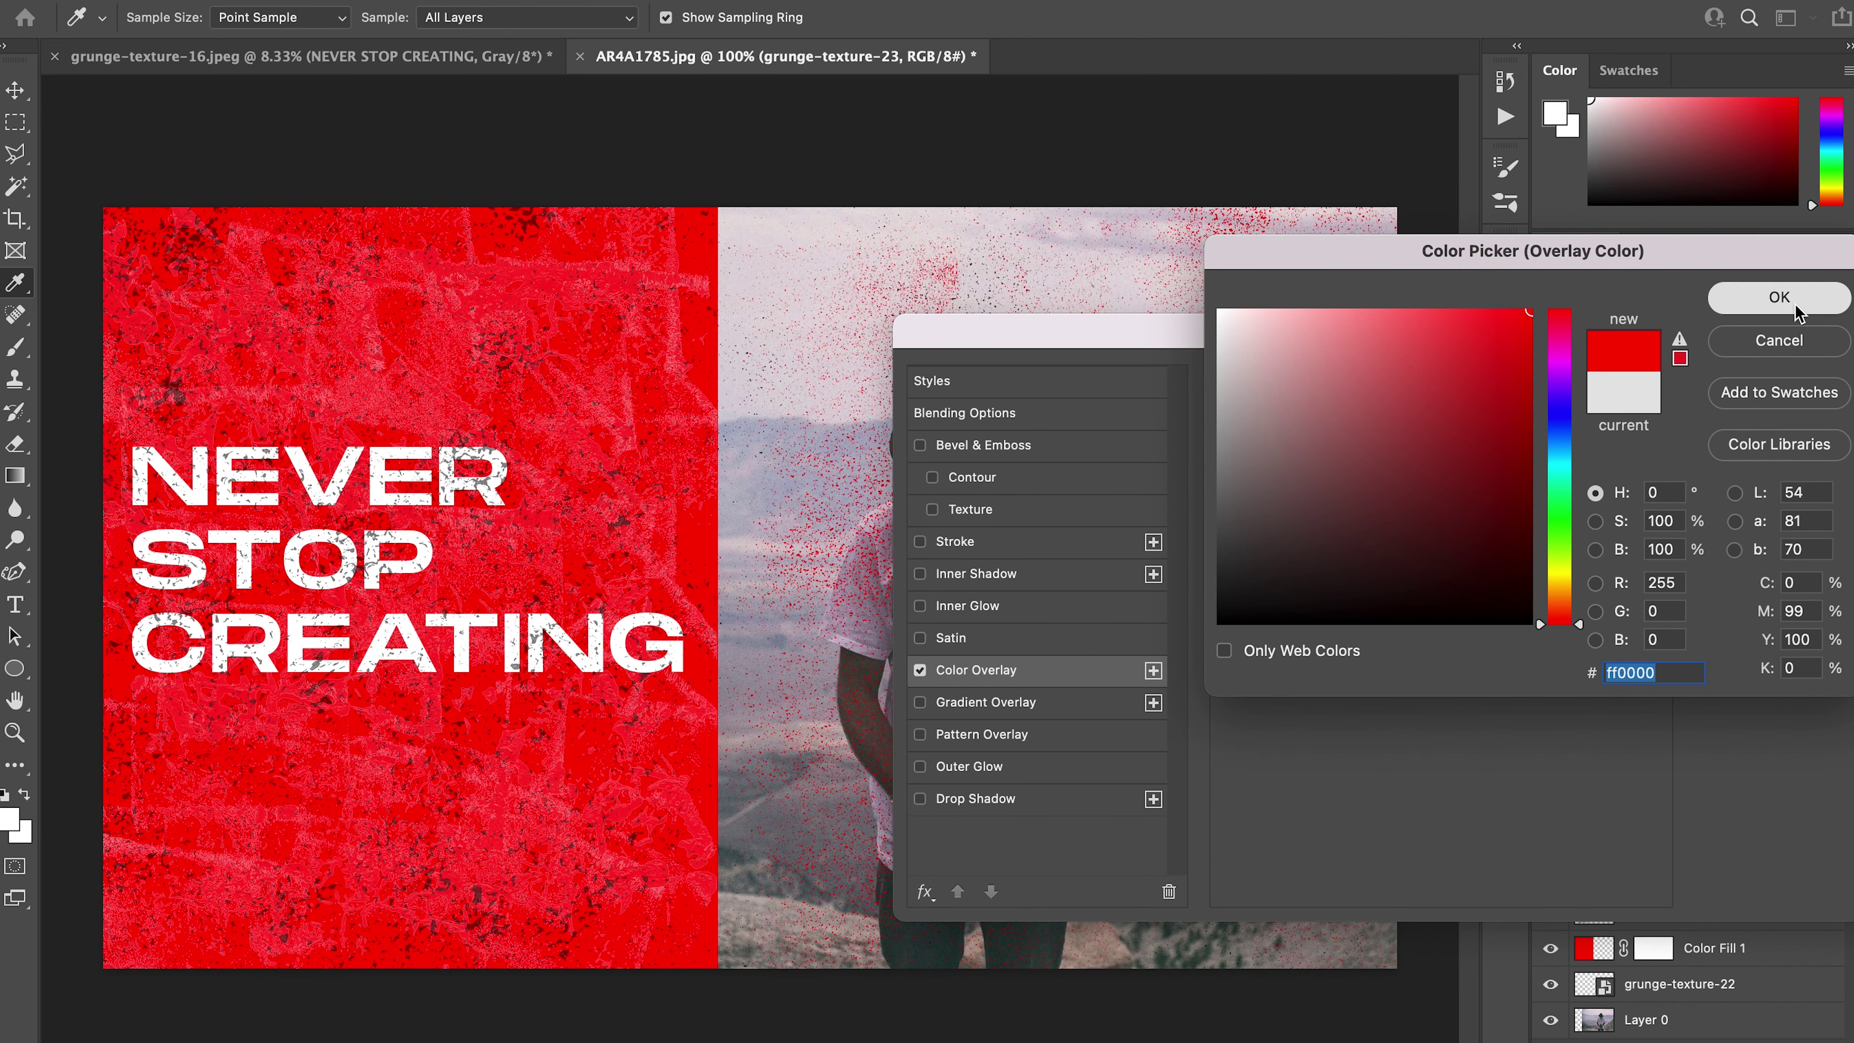
pyautogui.click(1779, 297)
pyautogui.press('Return')
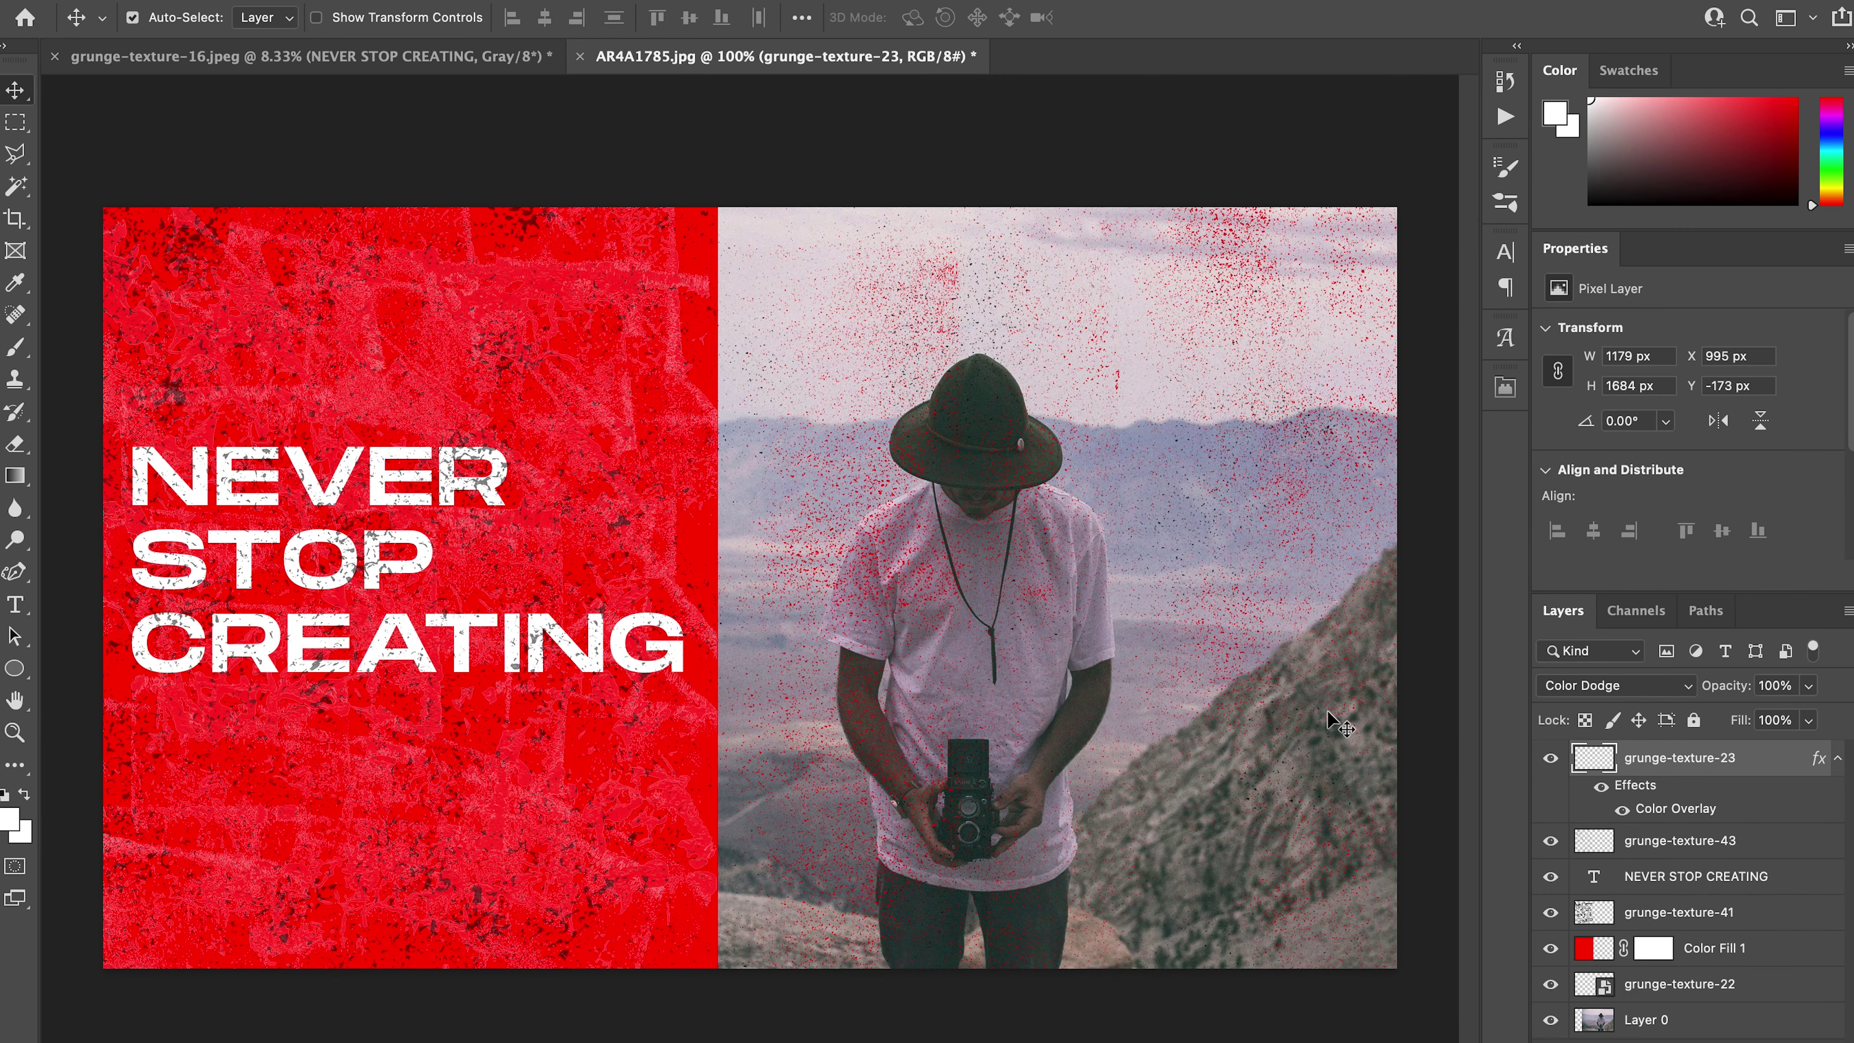
# Try green, blue and yellow overlay colours, then settle on white (ffffff).
pyautogui.doubleClick(1592, 761)
pyautogui.click(971, 672)
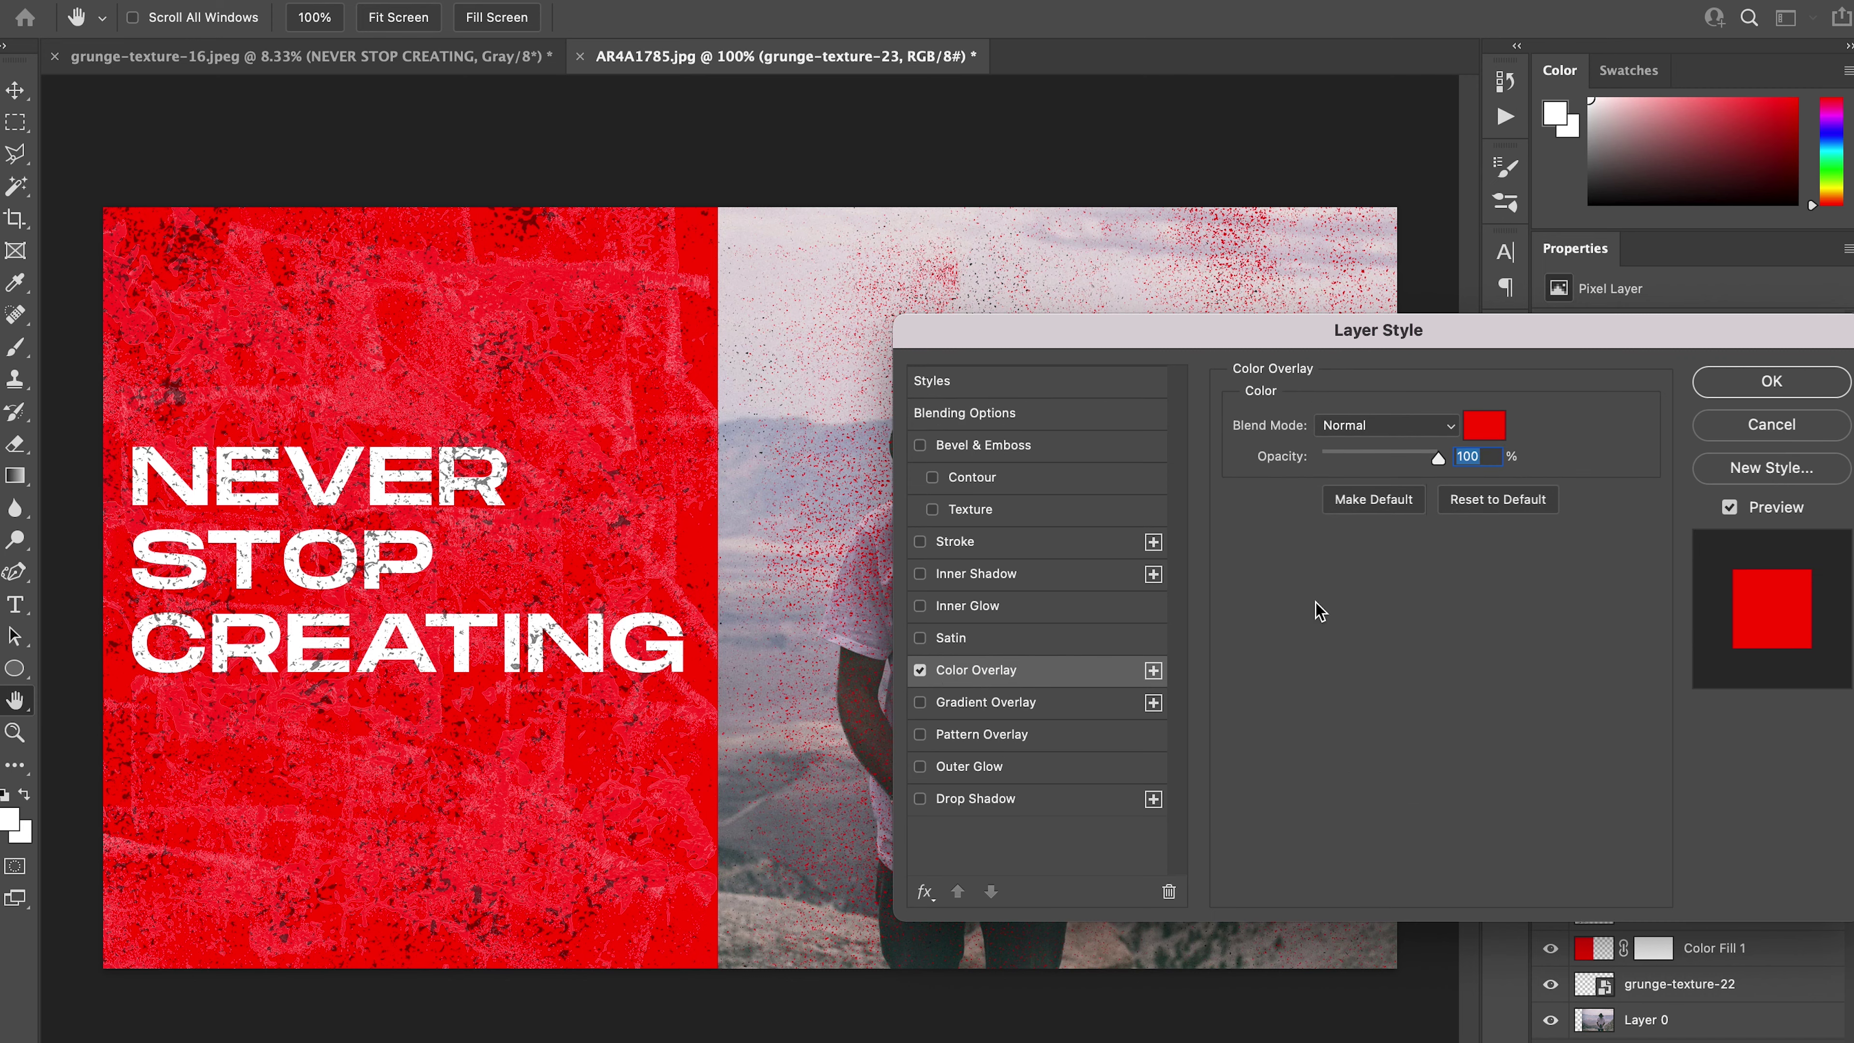
pyautogui.click(1482, 422)
pyautogui.click(1563, 520)
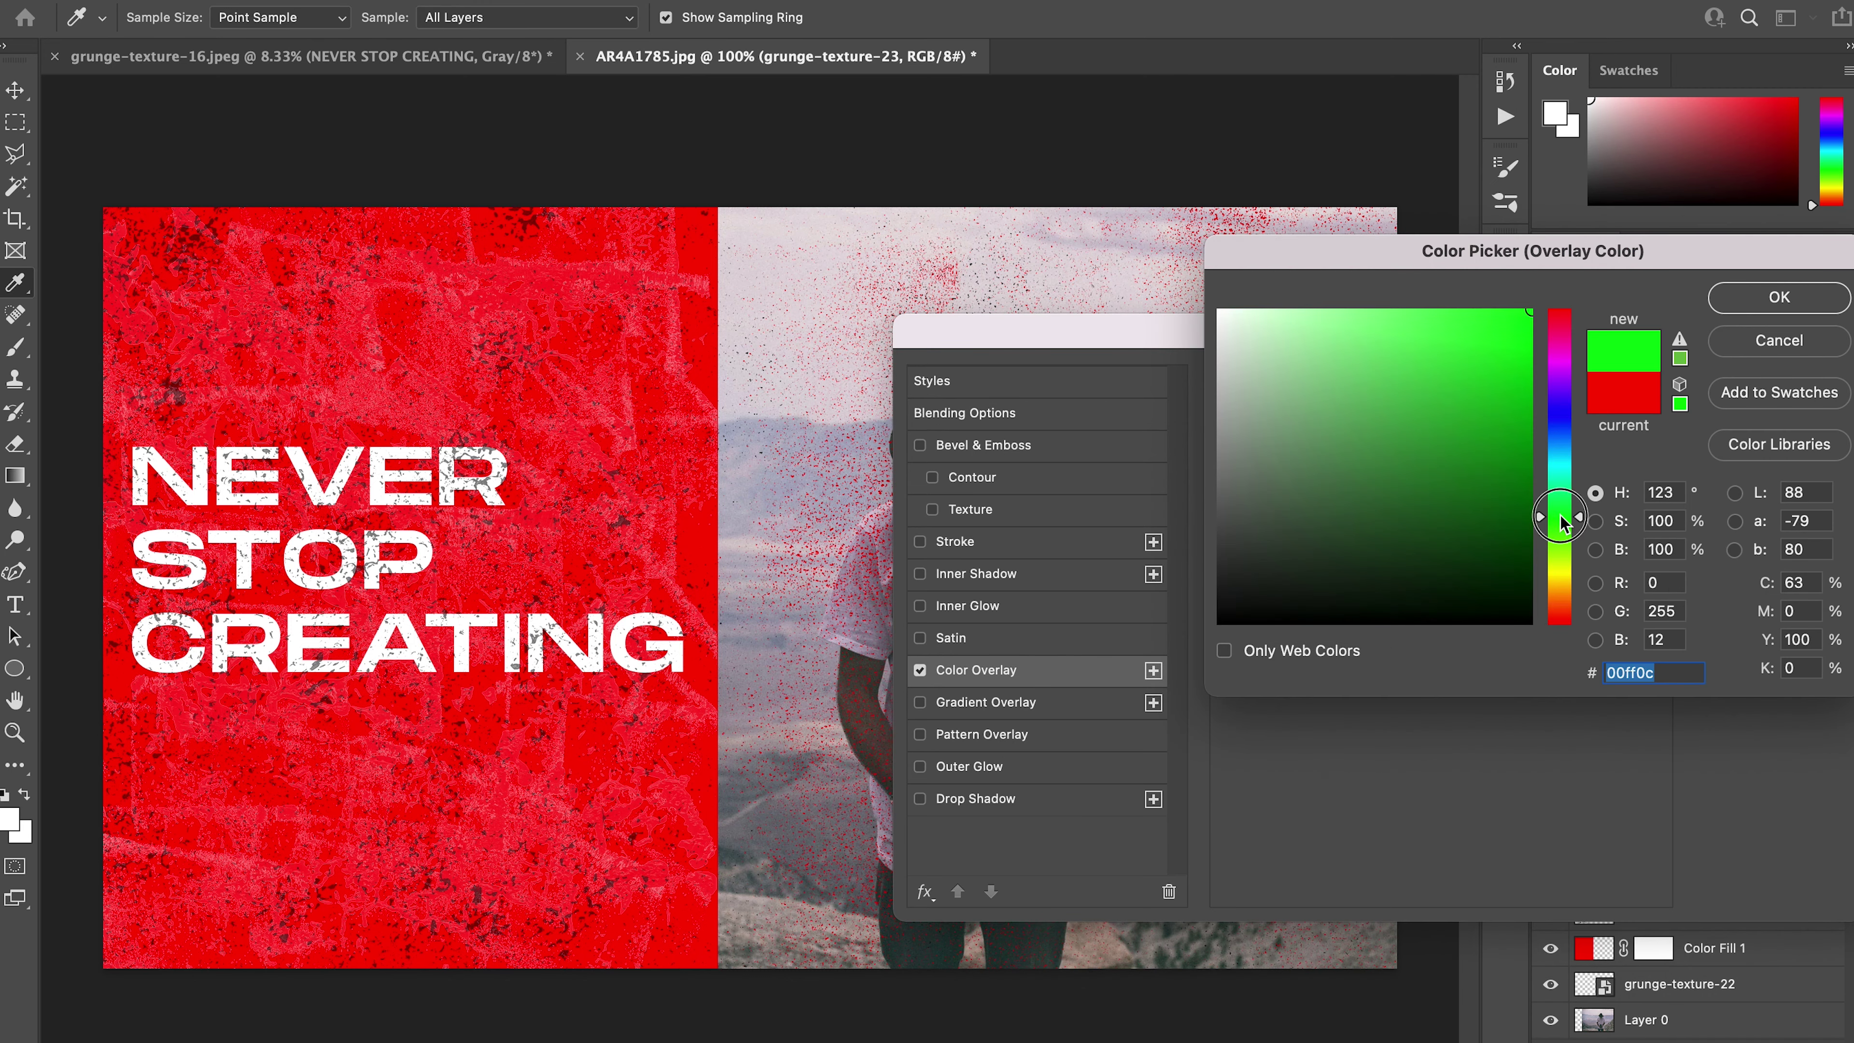
pyautogui.click(1562, 407)
pyautogui.moveTo(1011, 340); pyautogui.dragTo(985, 603)
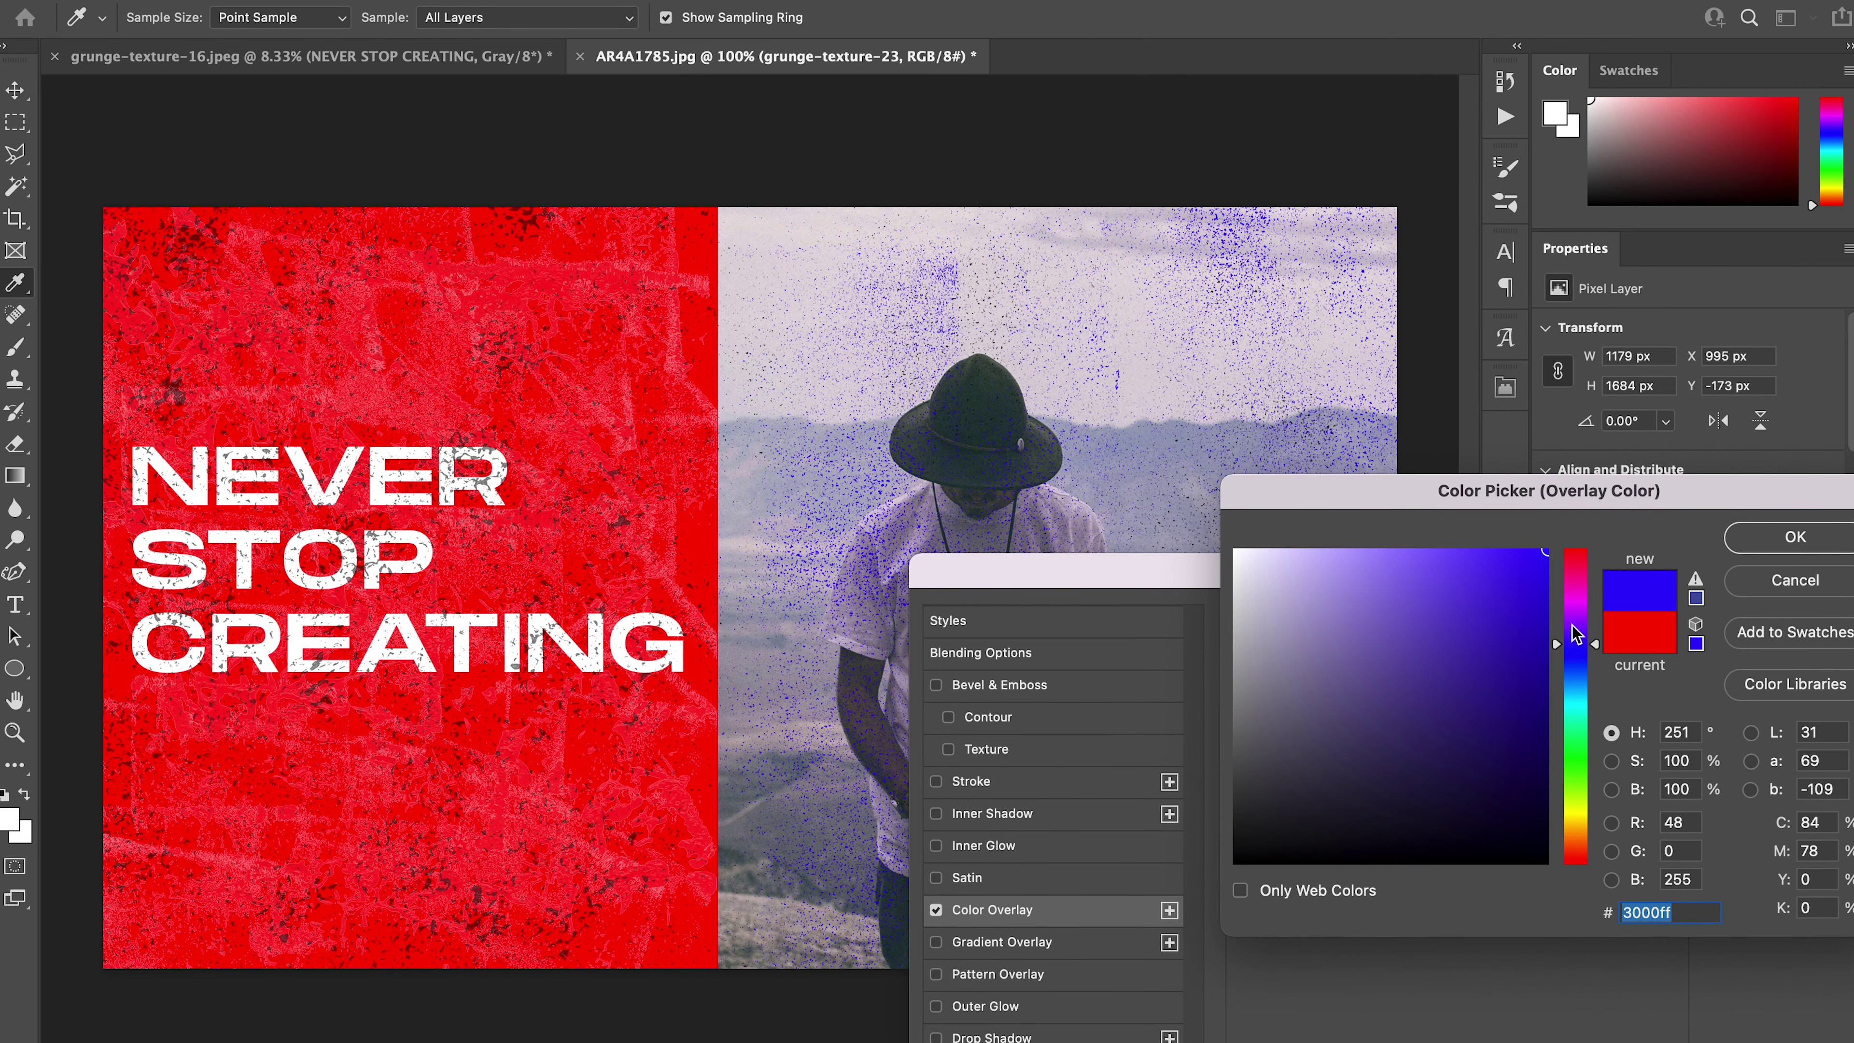
pyautogui.moveTo(1575, 634); pyautogui.dragTo(1580, 560)
pyautogui.click(1584, 789)
pyautogui.click(1578, 819)
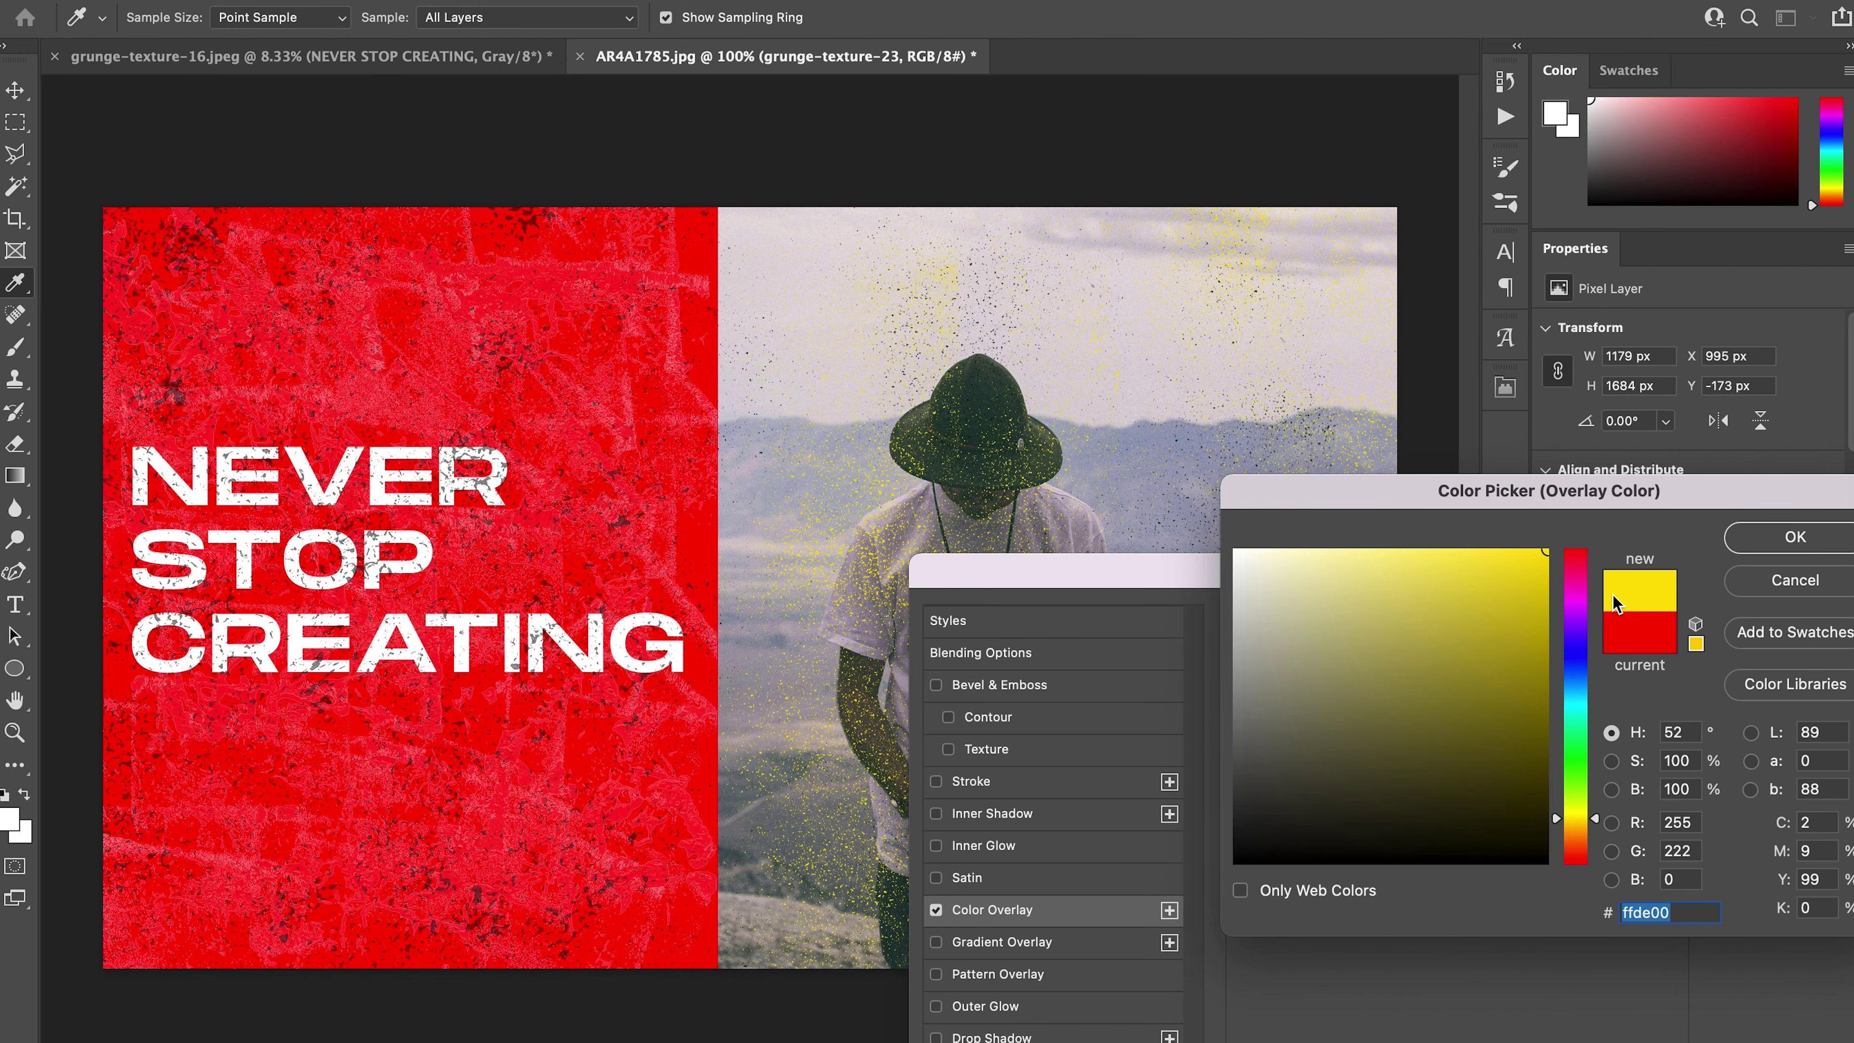
pyautogui.click(1235, 552)
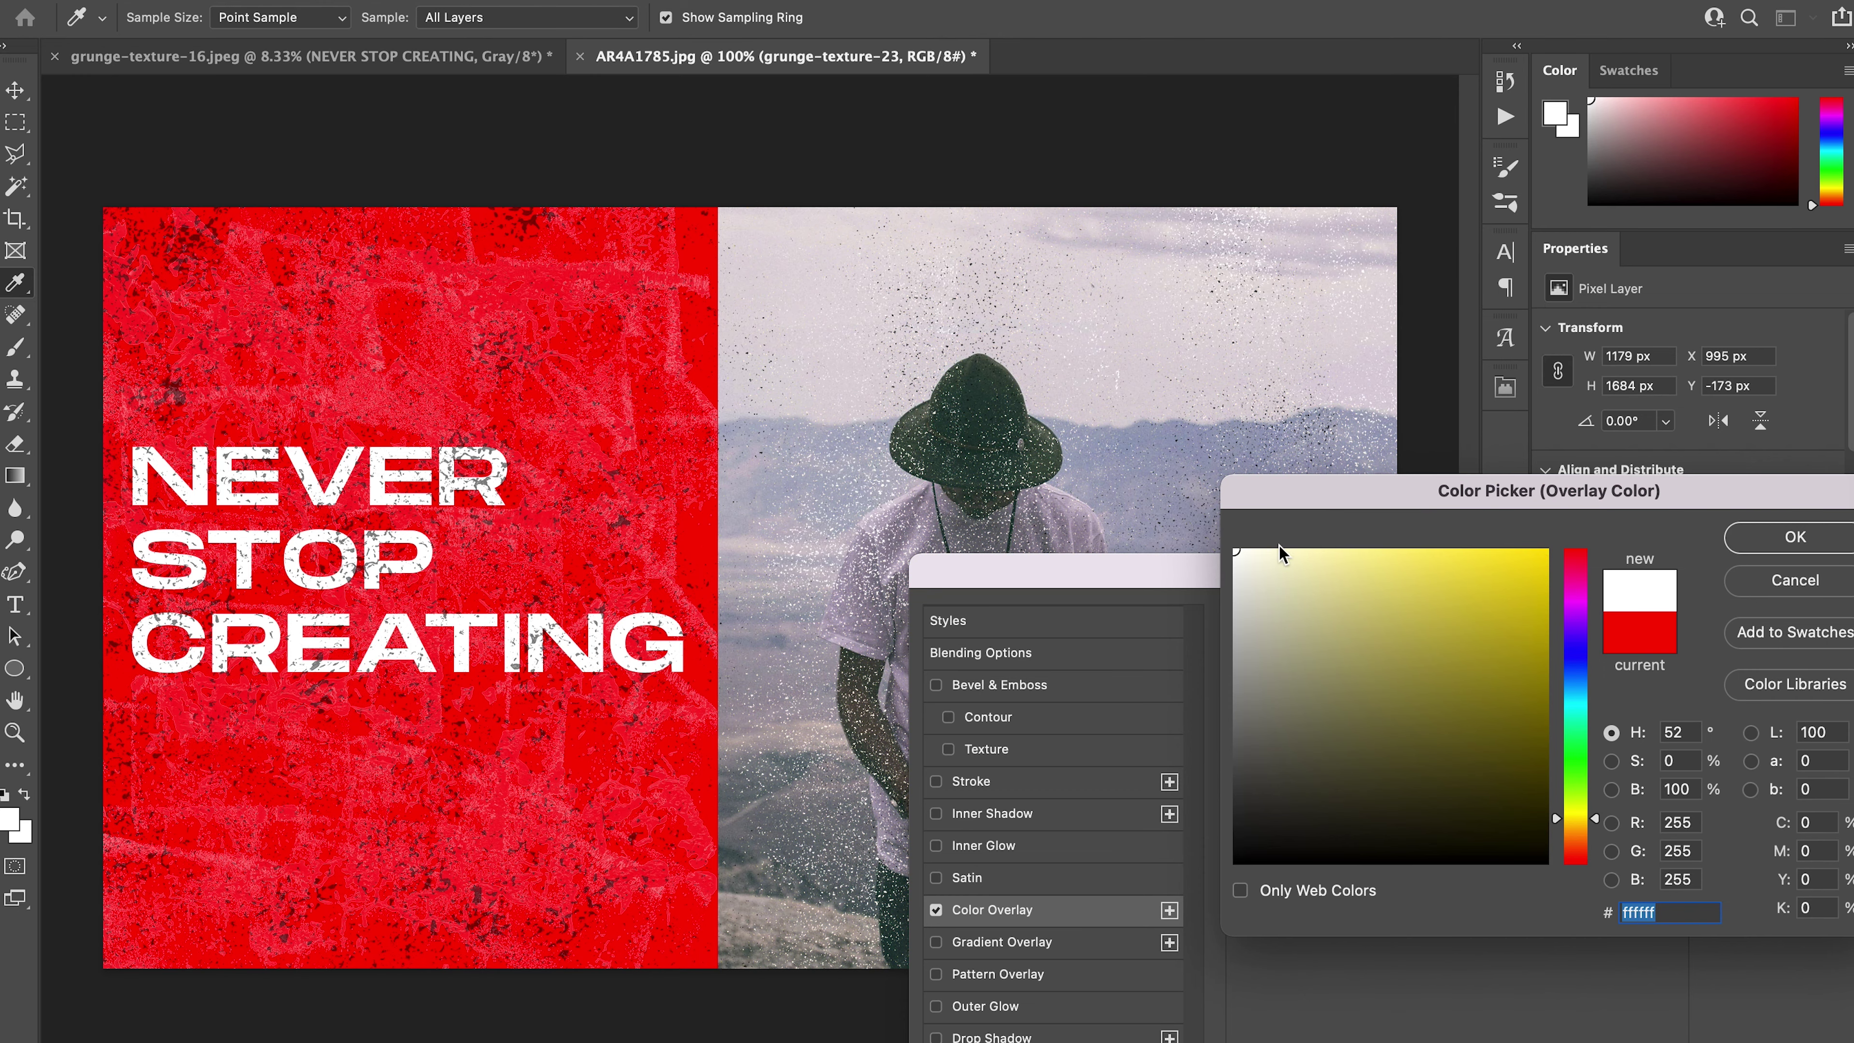
pyautogui.click(1796, 537)
pyautogui.click(1766, 623)
# Scale the speckle layer to about 133% and commit the transform.
pyautogui.hotkey('ctrl', 't')
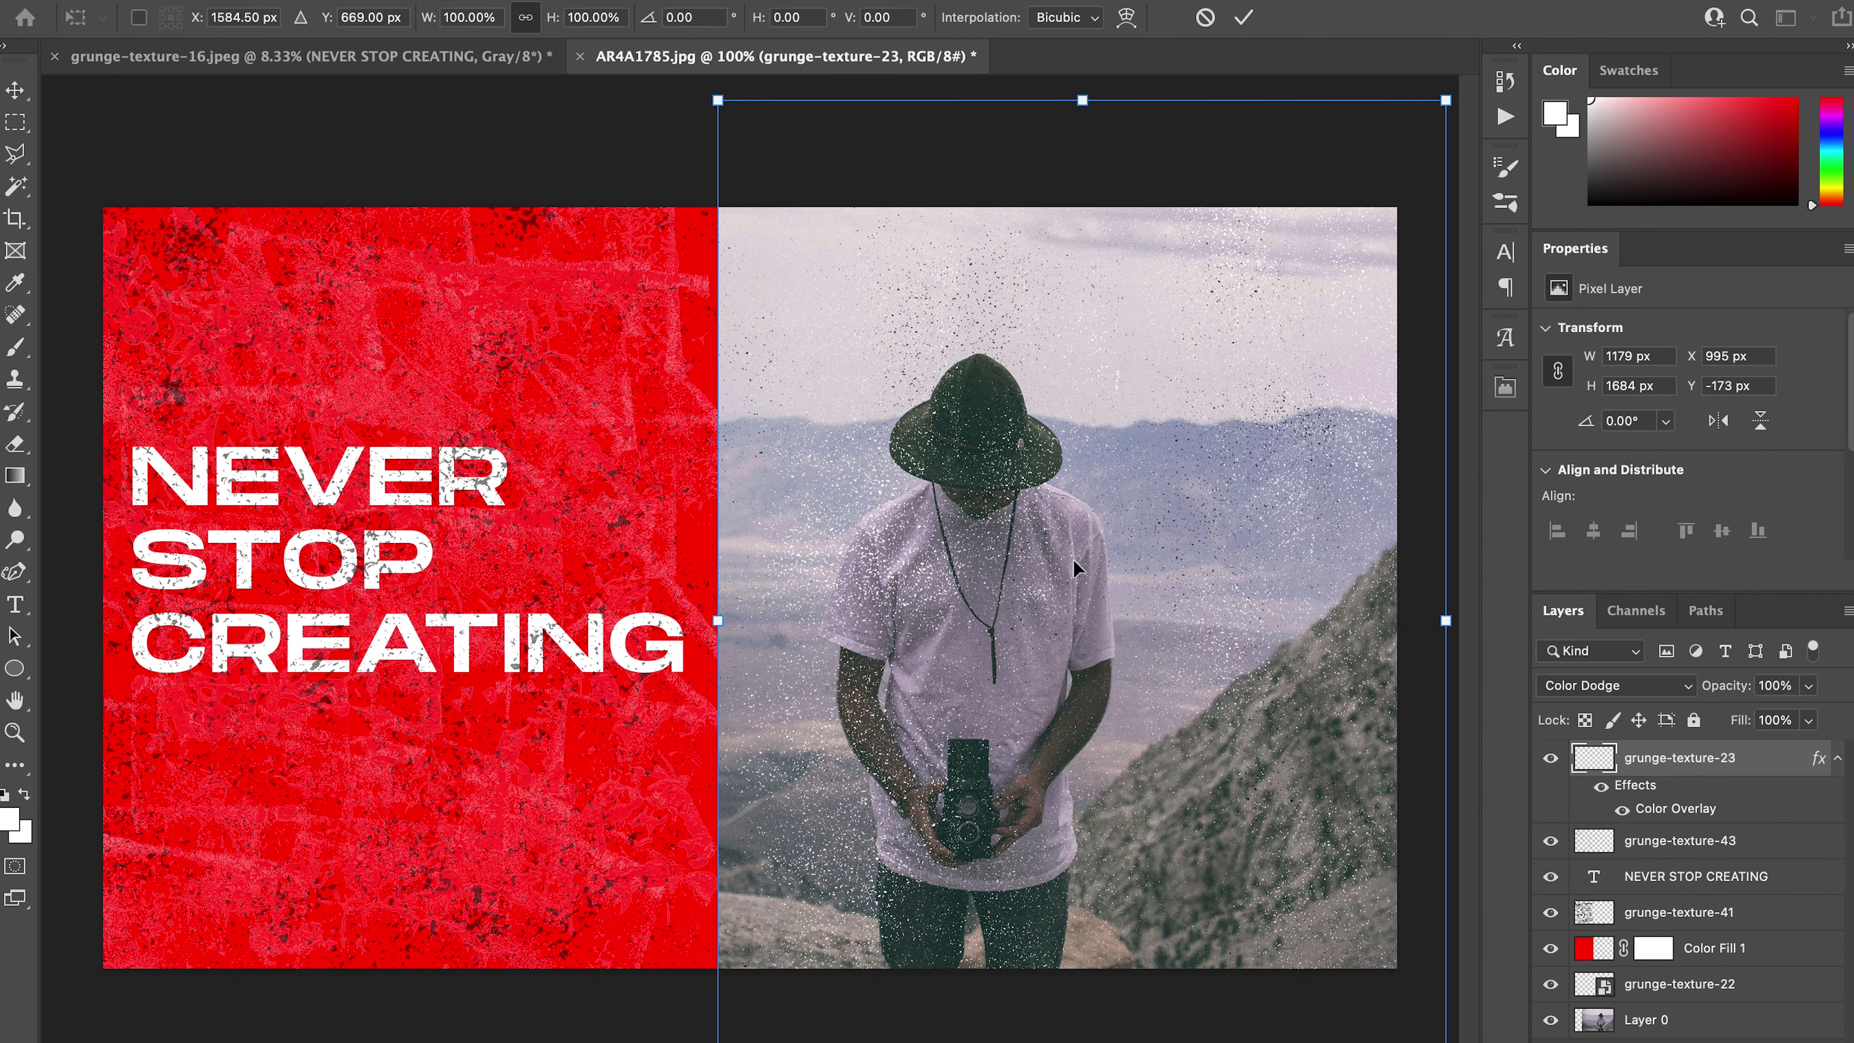
pyautogui.hotkey('ctrl', '-')
pyautogui.hotkey('ctrl', '-')
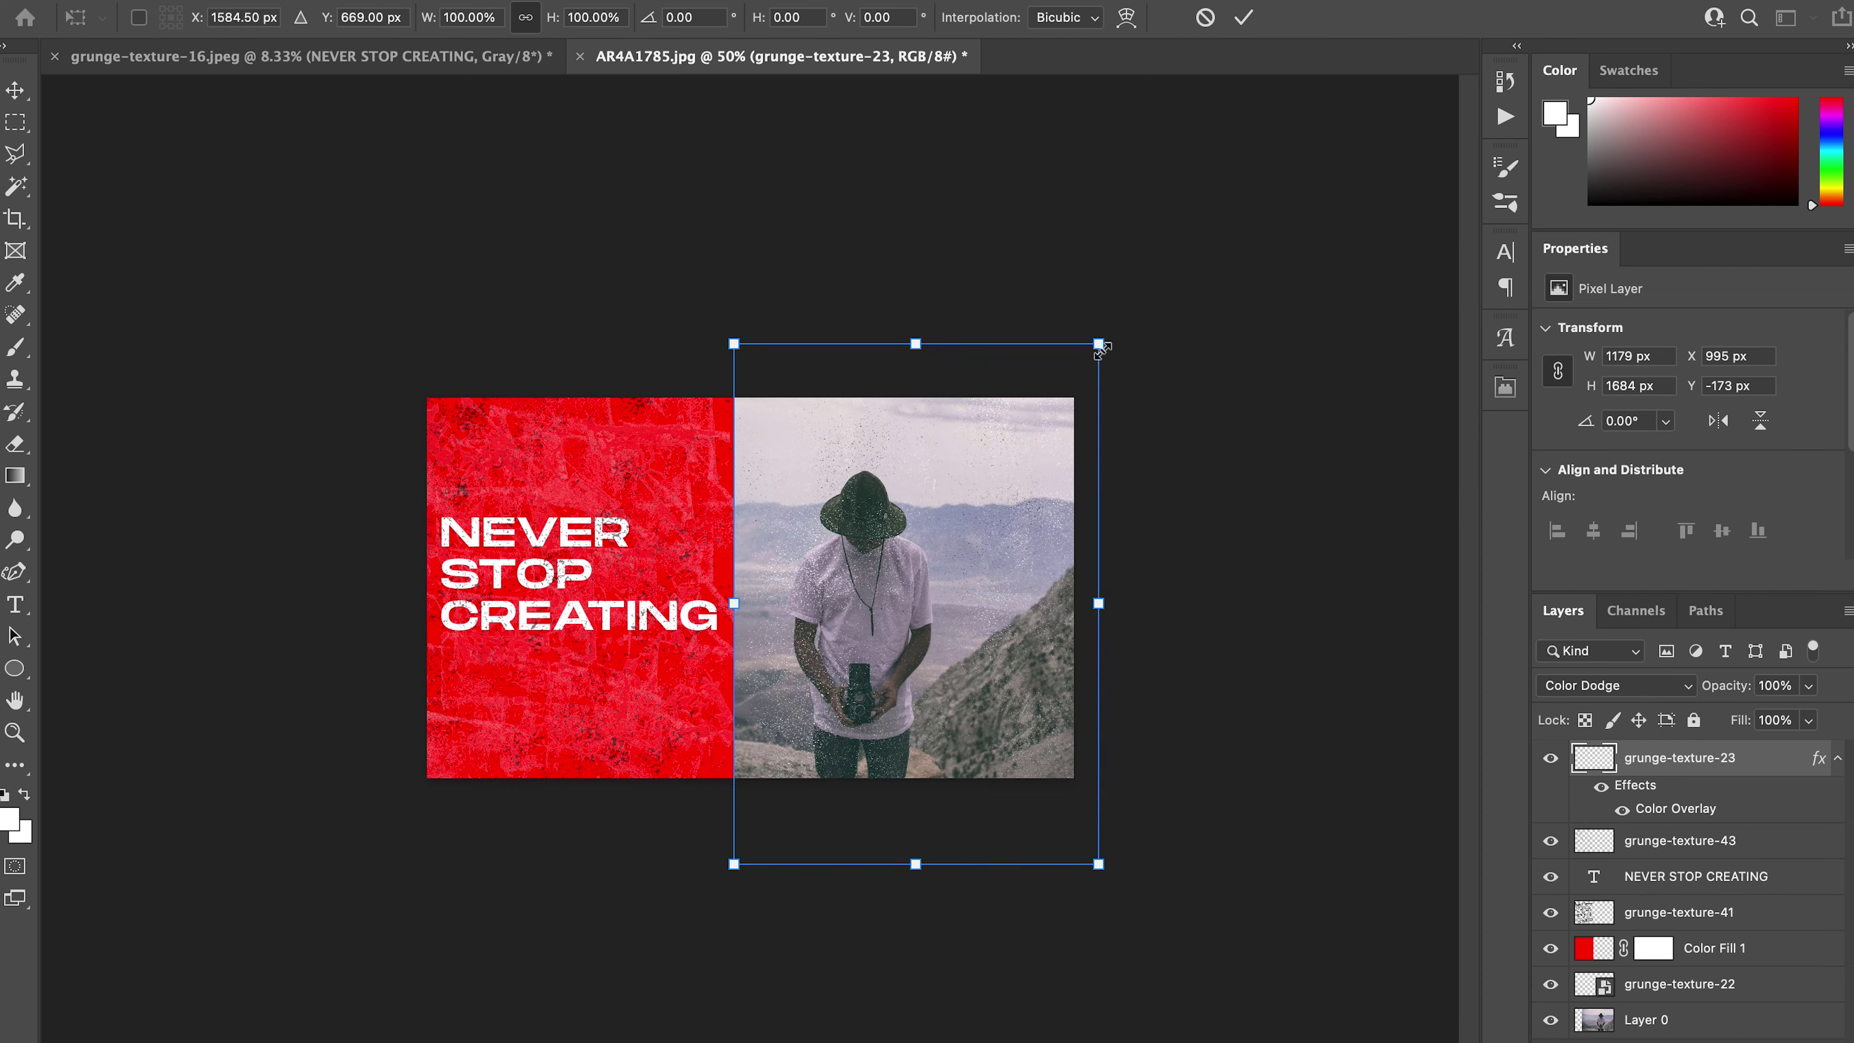
pyautogui.moveTo(1100, 348); pyautogui.dragTo(1377, 256)
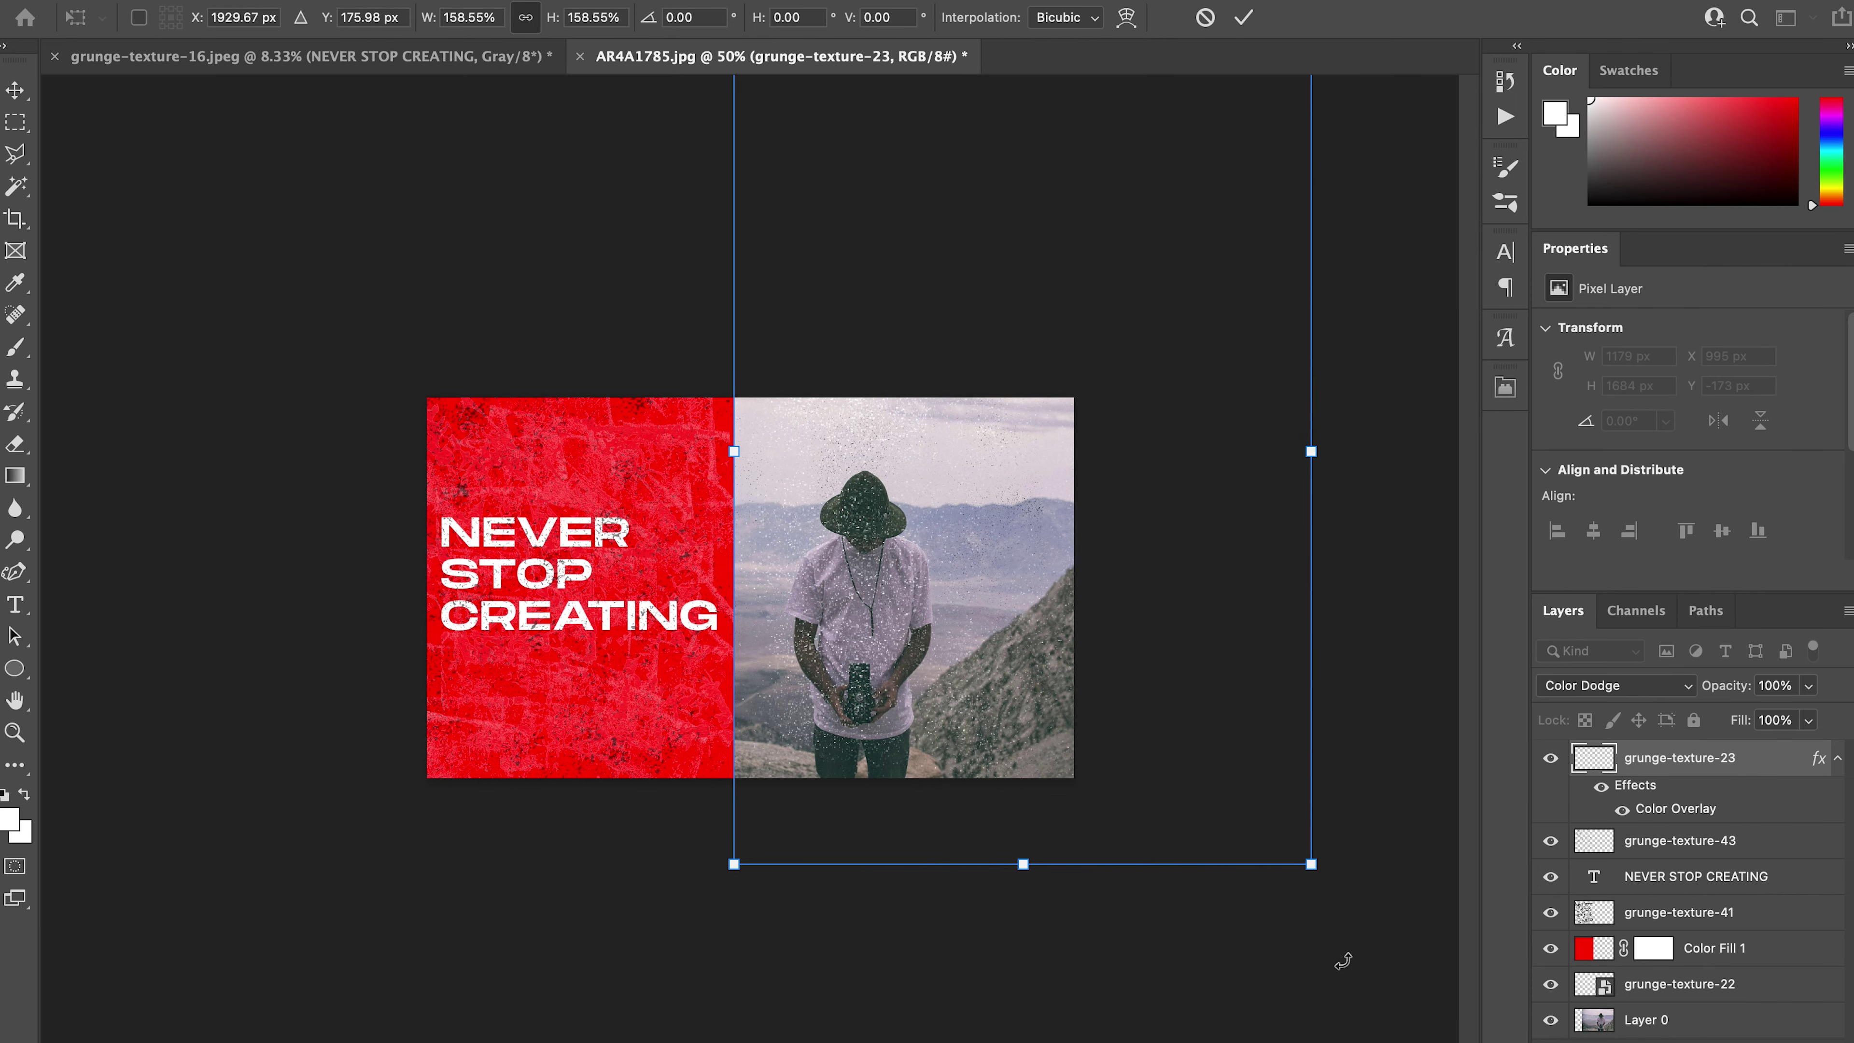
pyautogui.moveTo(1311, 864); pyautogui.dragTo(1055, 829)
pyautogui.moveTo(921, 511); pyautogui.dragTo(920, 583)
pyautogui.press('super+plus')
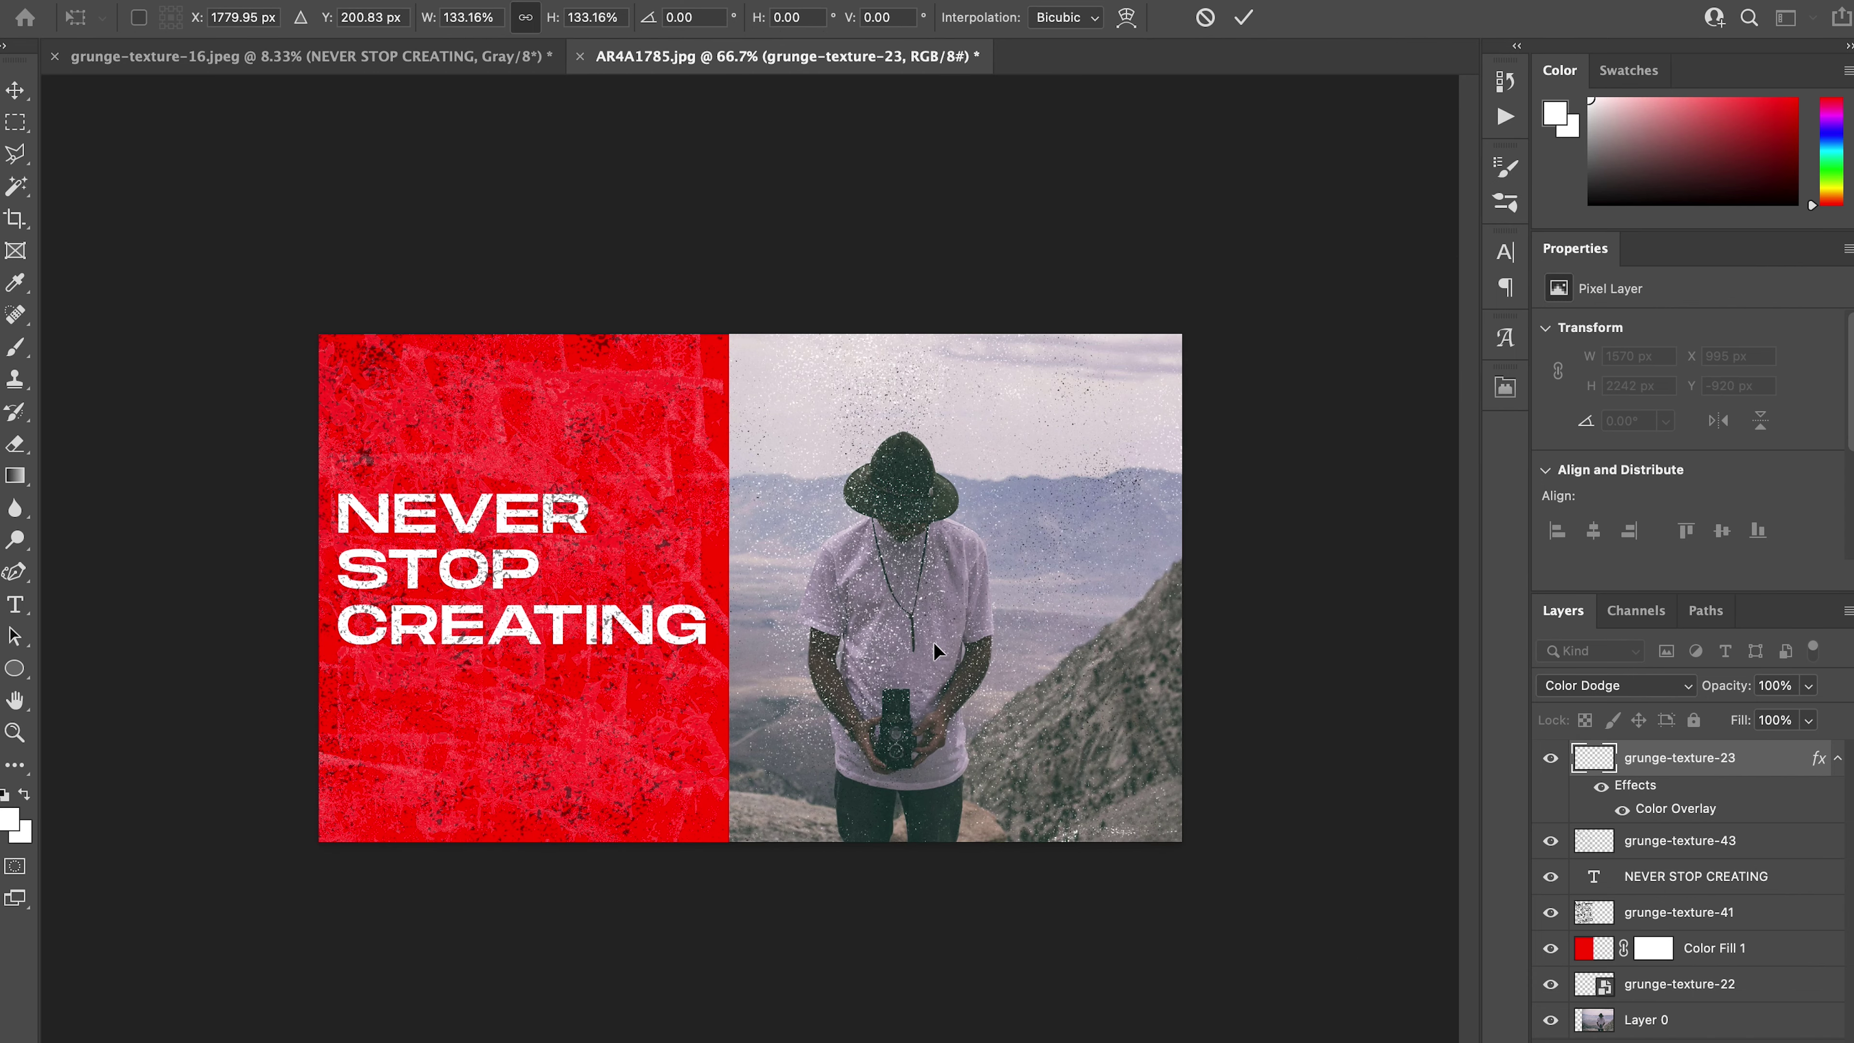
pyautogui.press('Return')
# Lower the speckle layer's opacity to 65%, undoing an accidental photo move.
pyautogui.click(1813, 696)
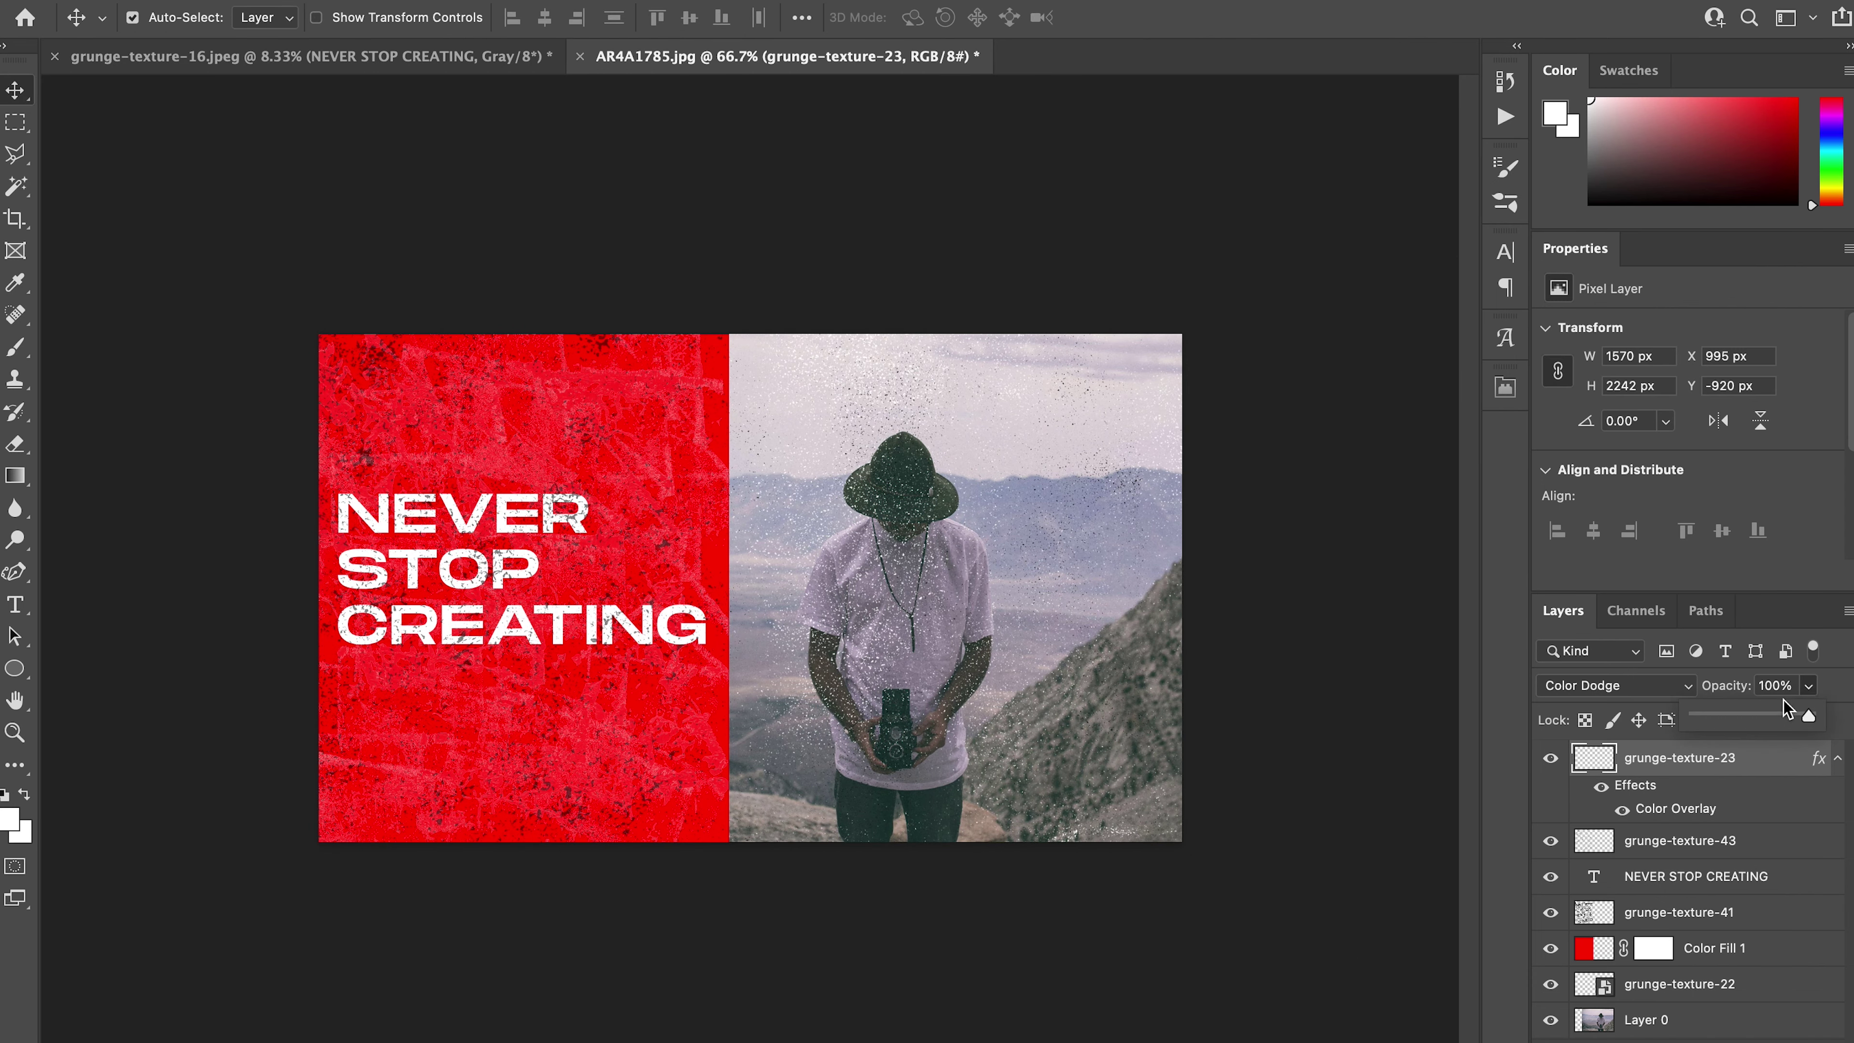
pyautogui.moveTo(1816, 714); pyautogui.dragTo(1762, 720)
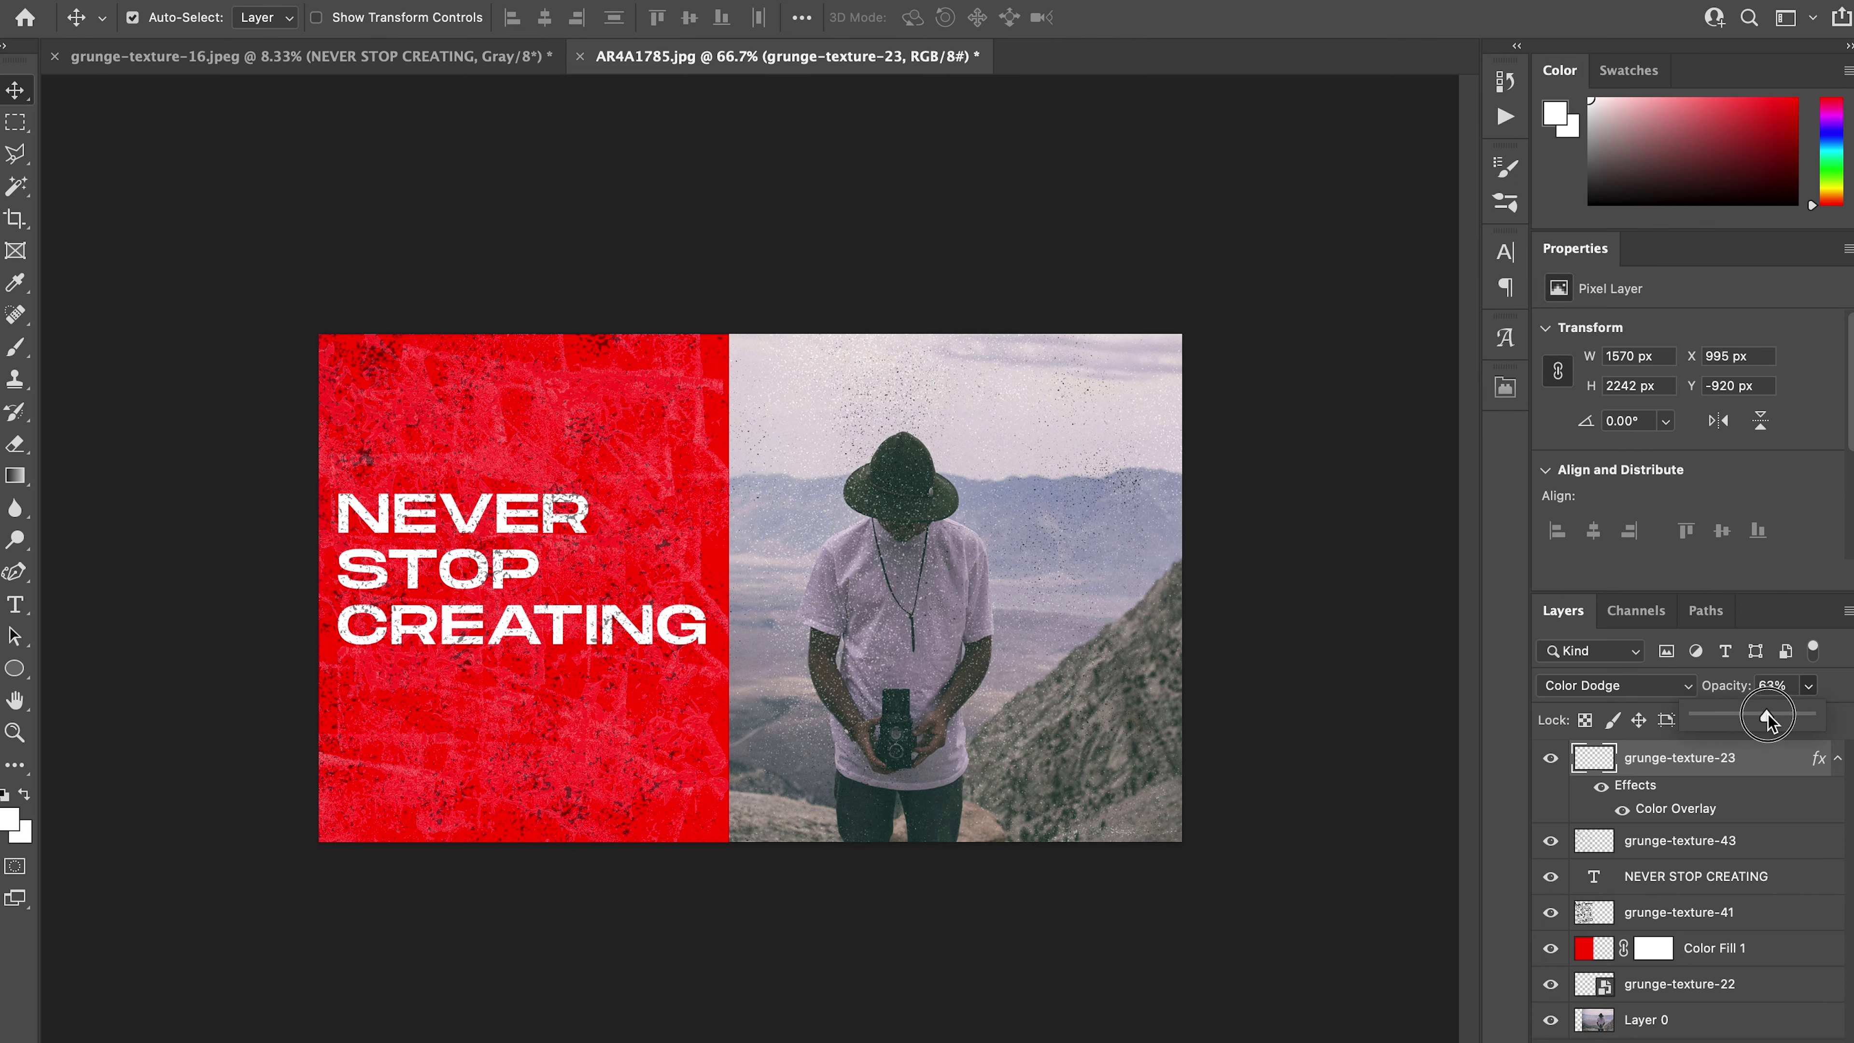
pyautogui.moveTo(926, 596); pyautogui.dragTo(871, 593)
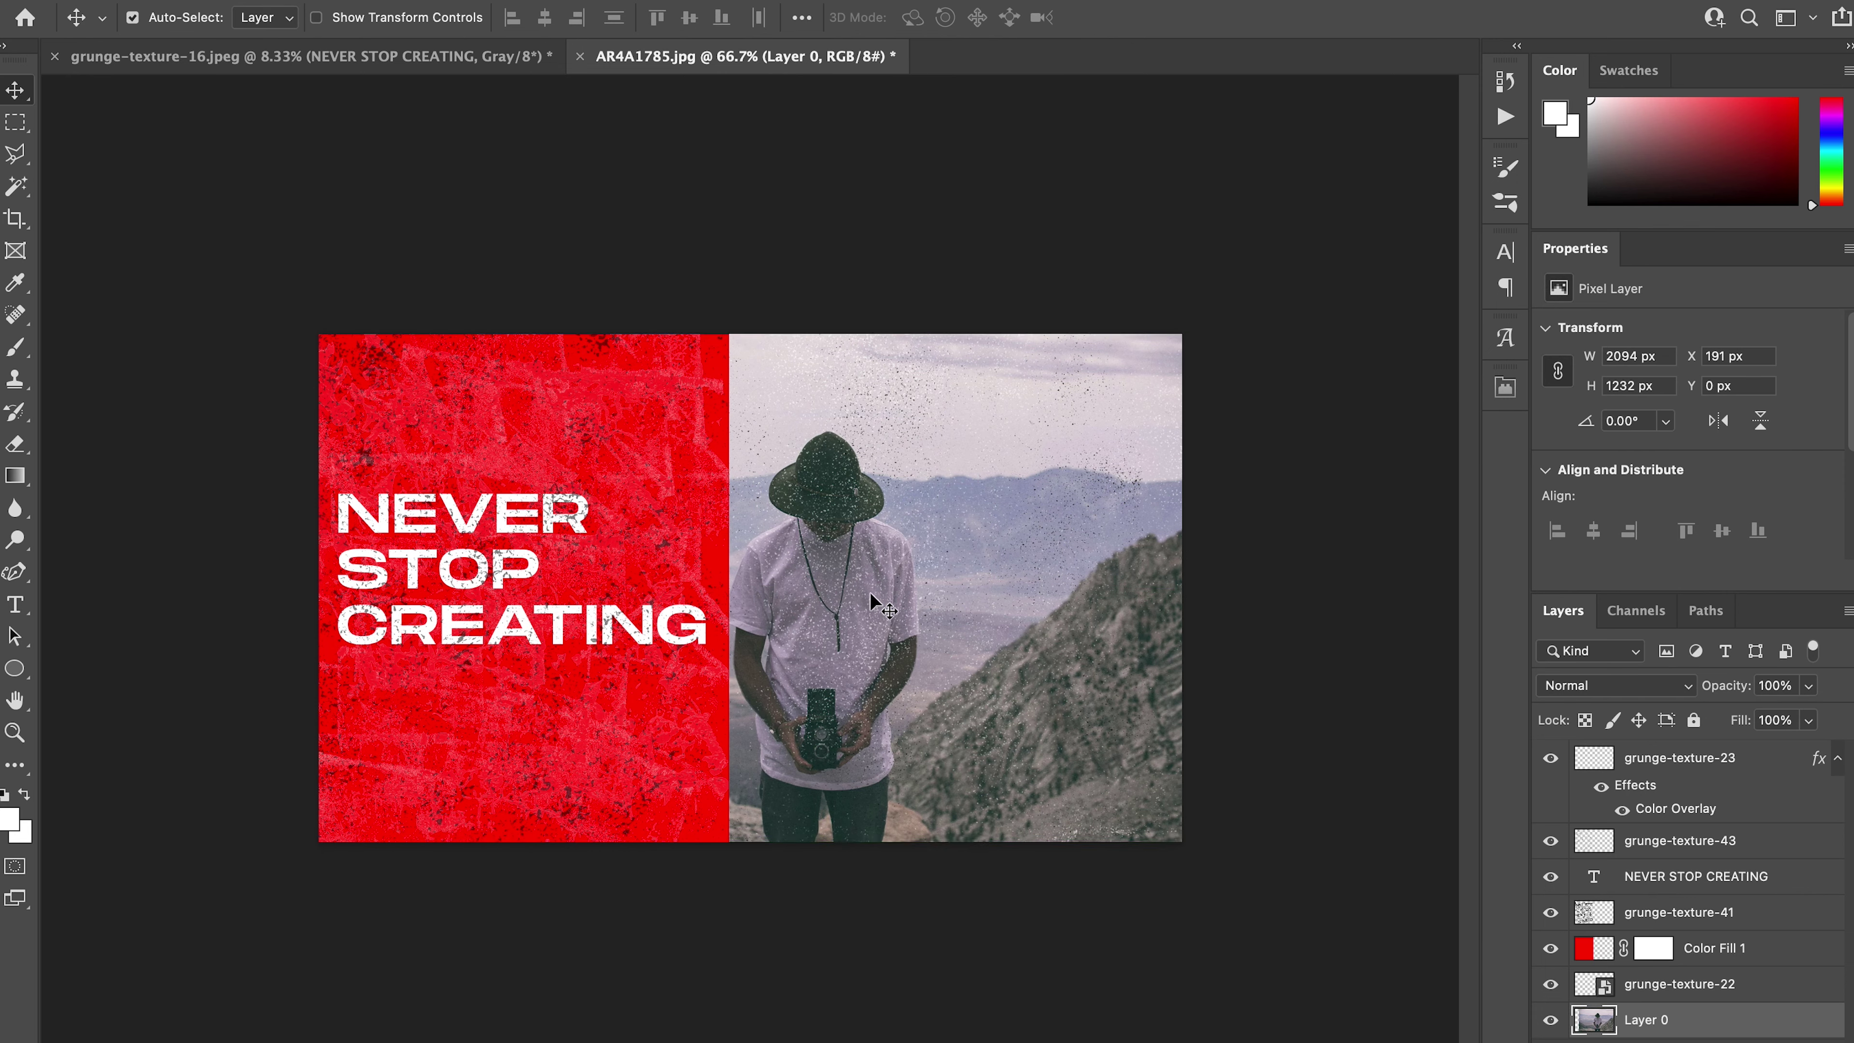
pyautogui.hotkey('ctrl', 'z')
# Shift the speckle layer left and move it below Color Fill 1.
pyautogui.hotkey('ctrl', 't')
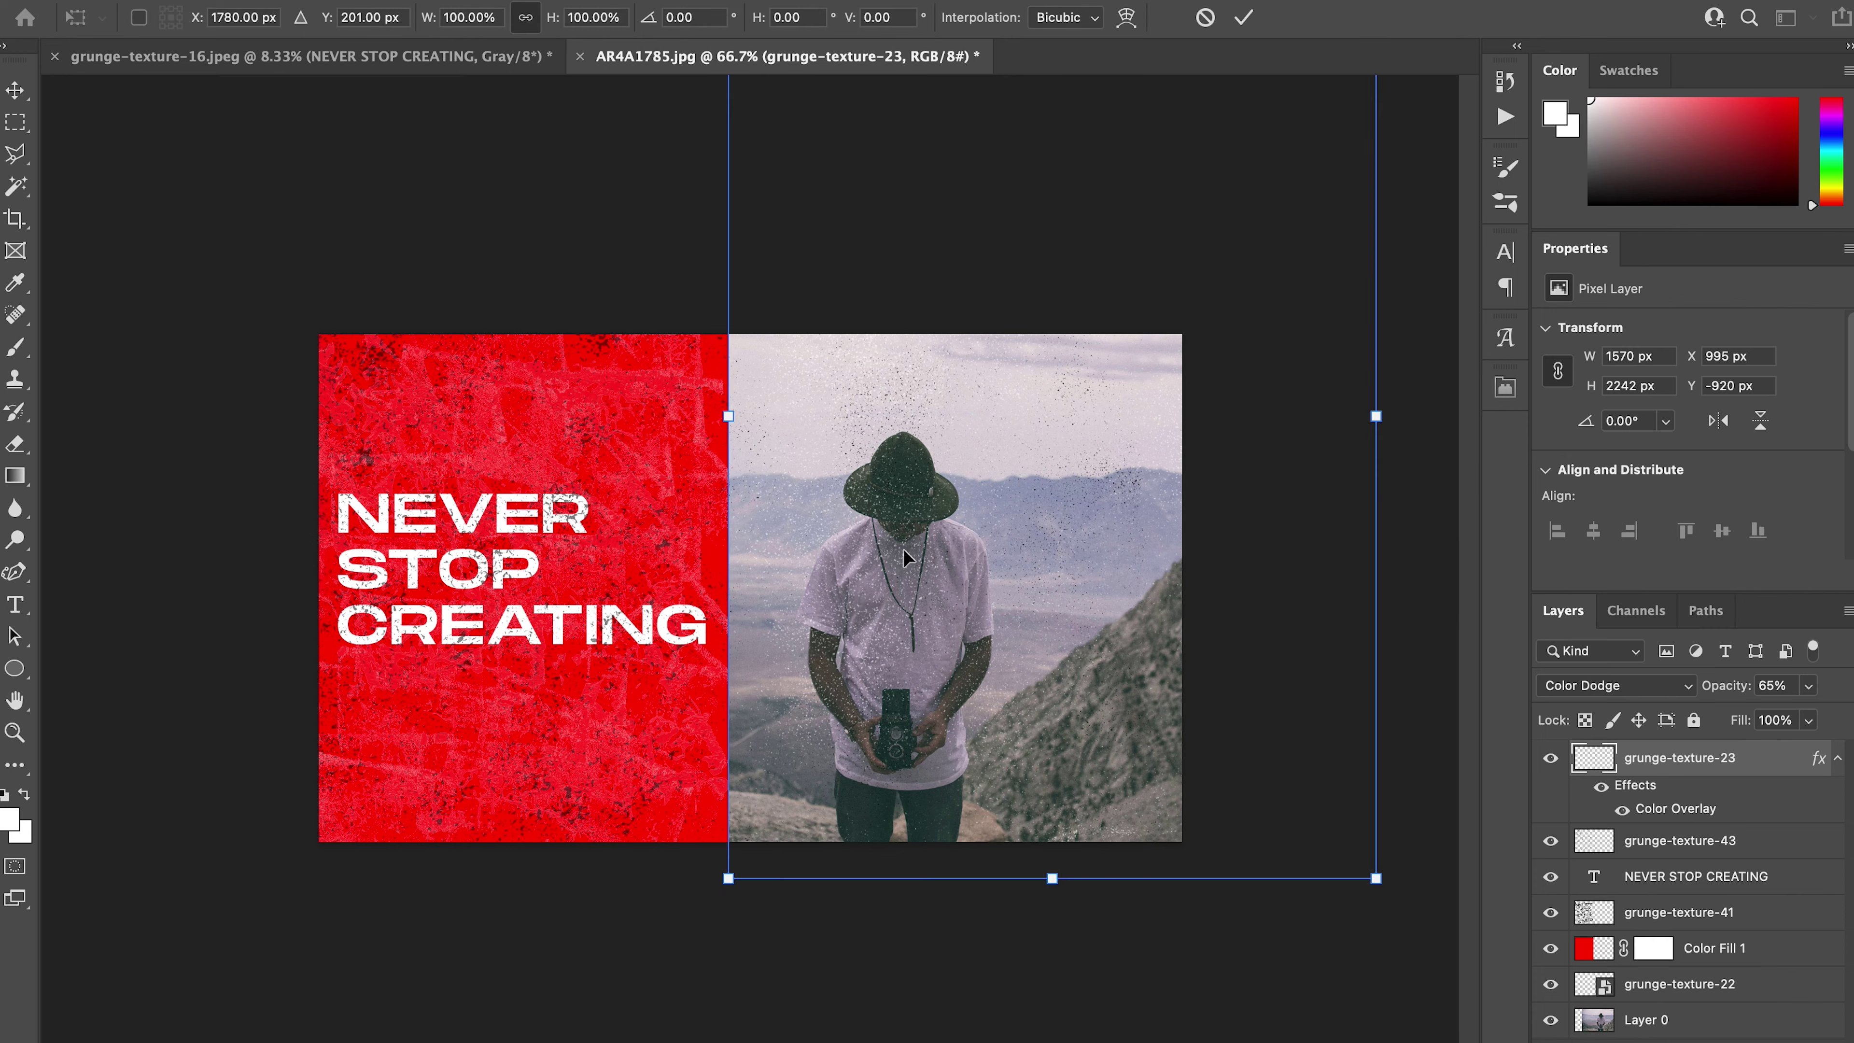
pyautogui.moveTo(904, 549); pyautogui.dragTo(832, 548)
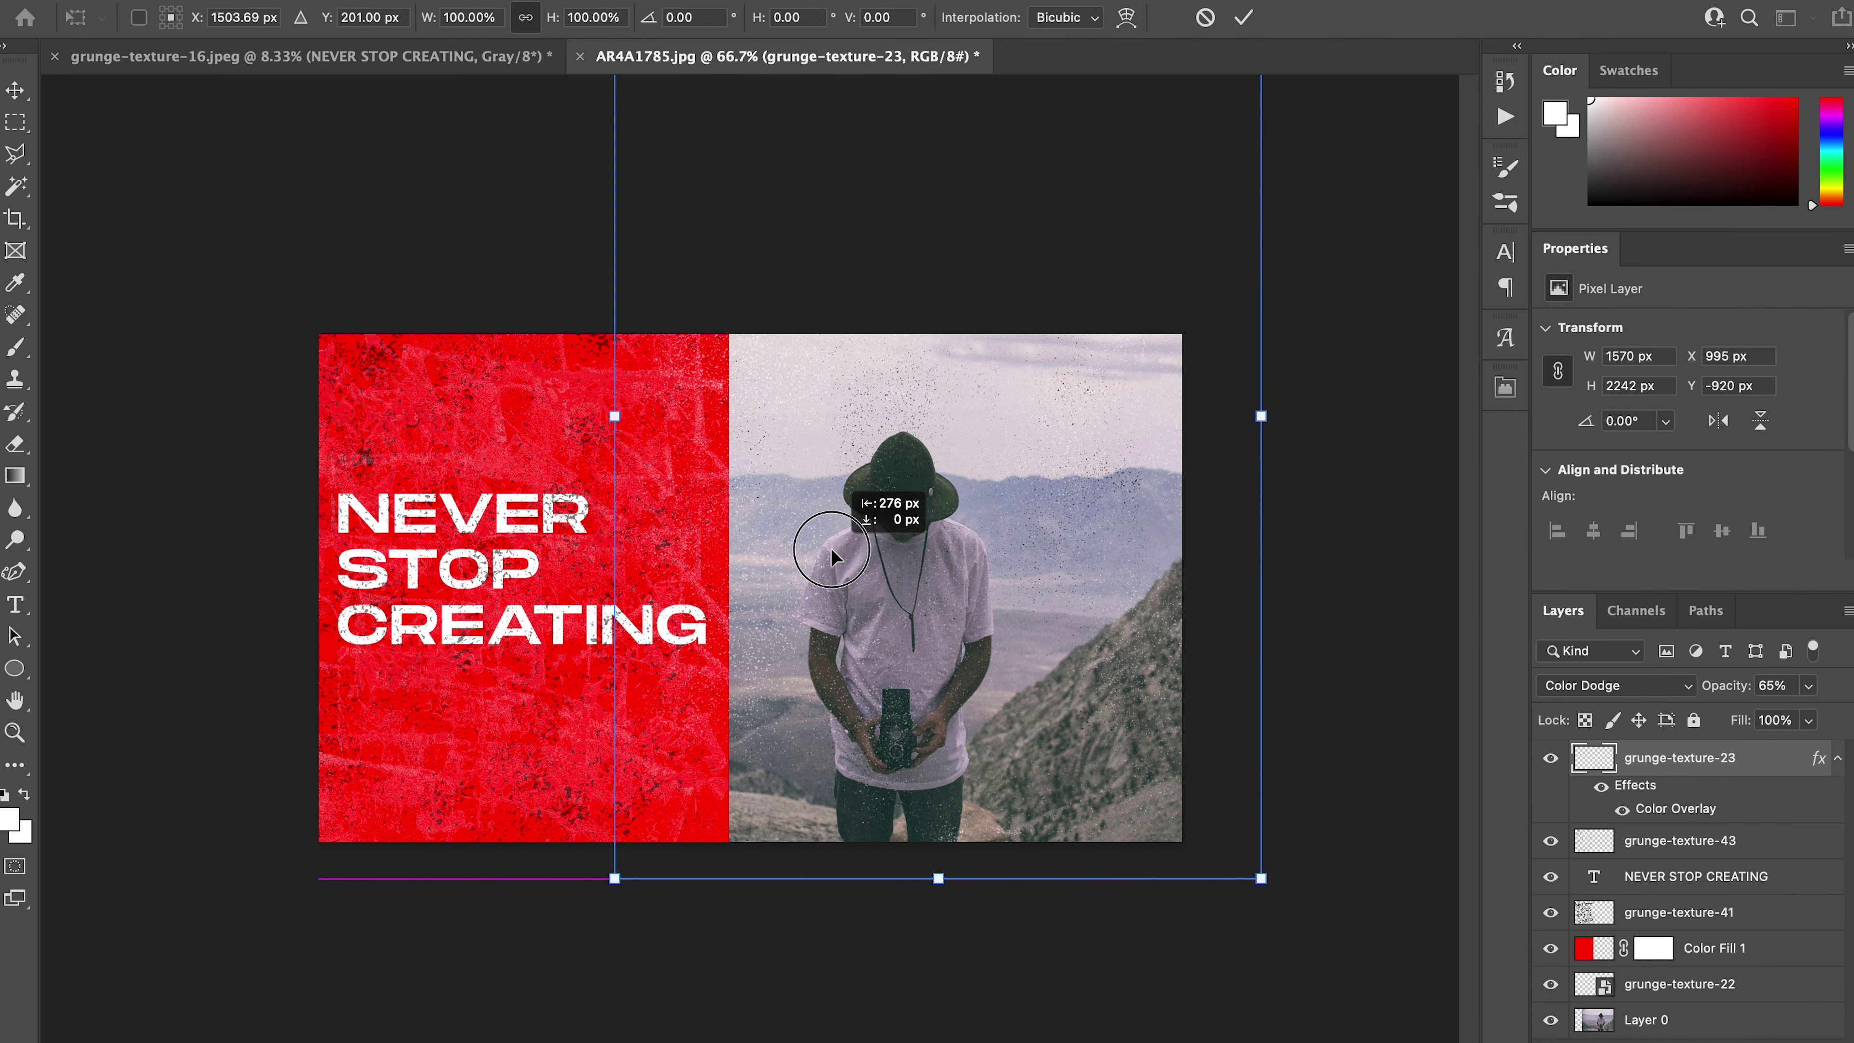
pyautogui.press('Return')
pyautogui.moveTo(1598, 765); pyautogui.dragTo(1593, 966)
pyautogui.hotkey('ctrl', '+')
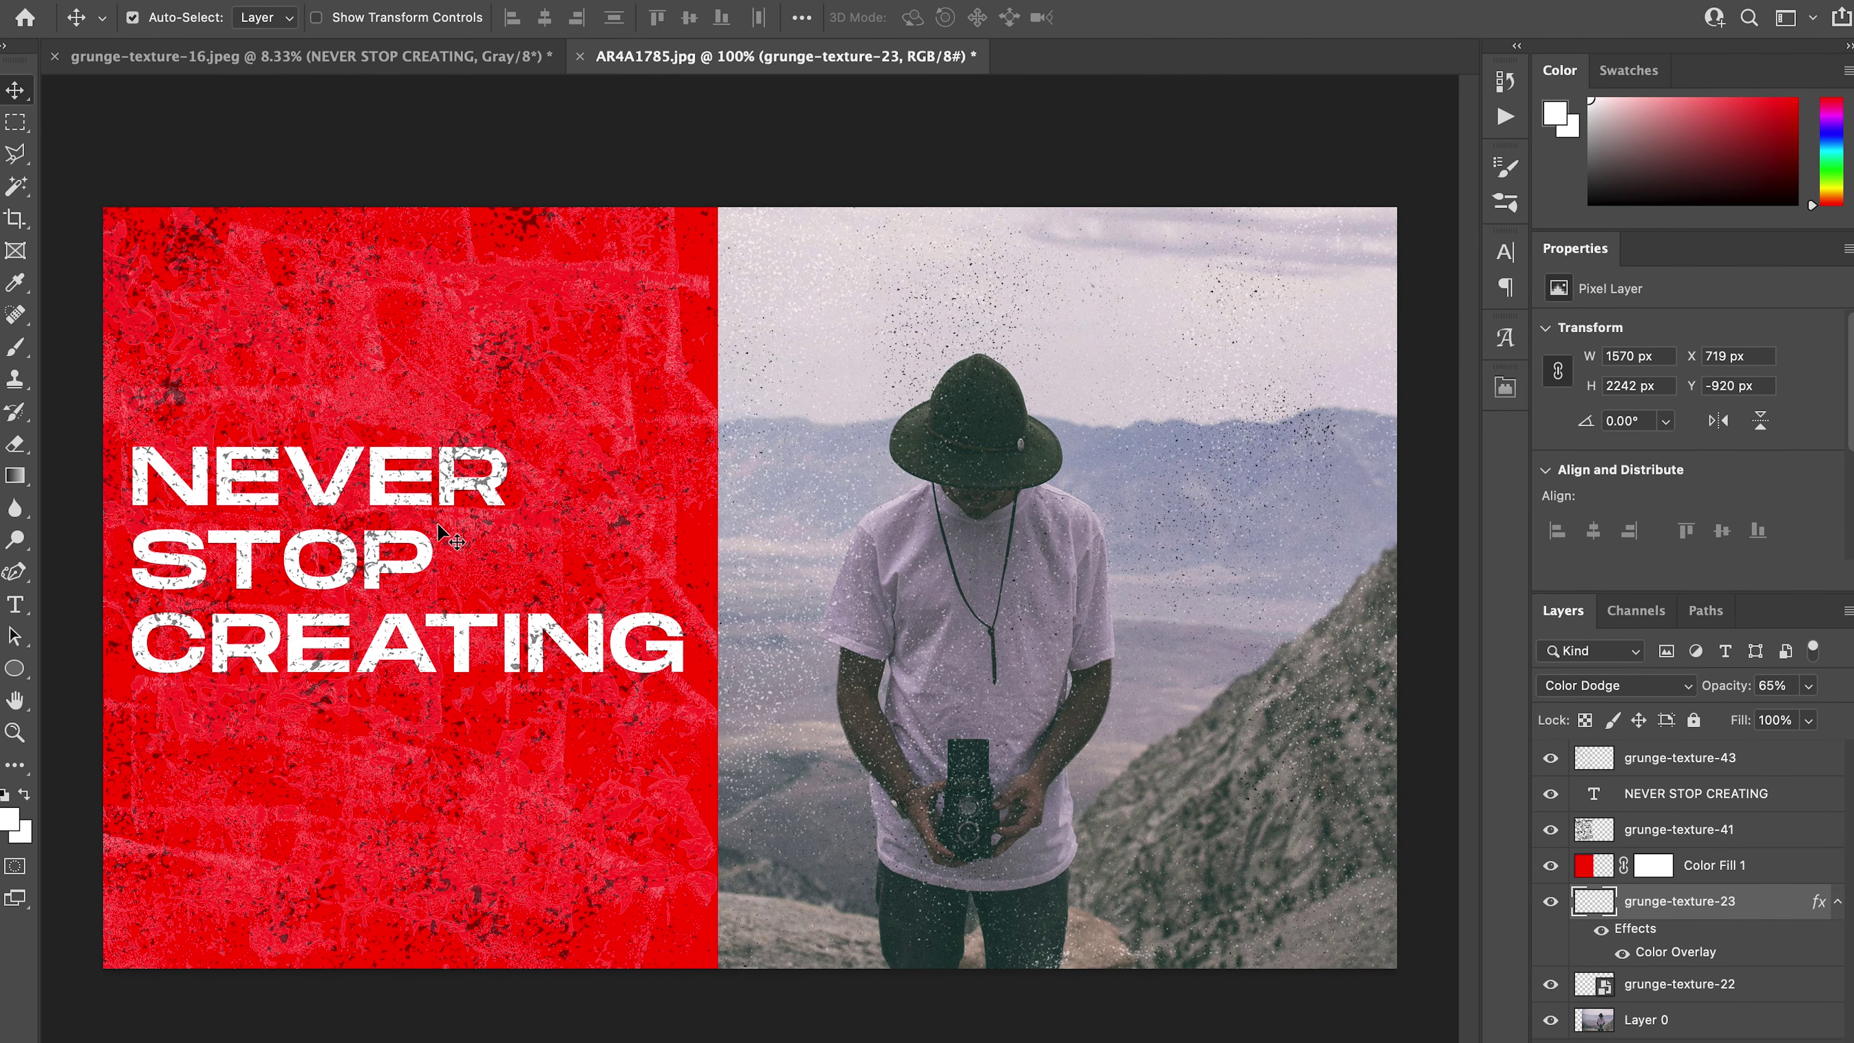
pyautogui.hotkey('ctrl', '-')
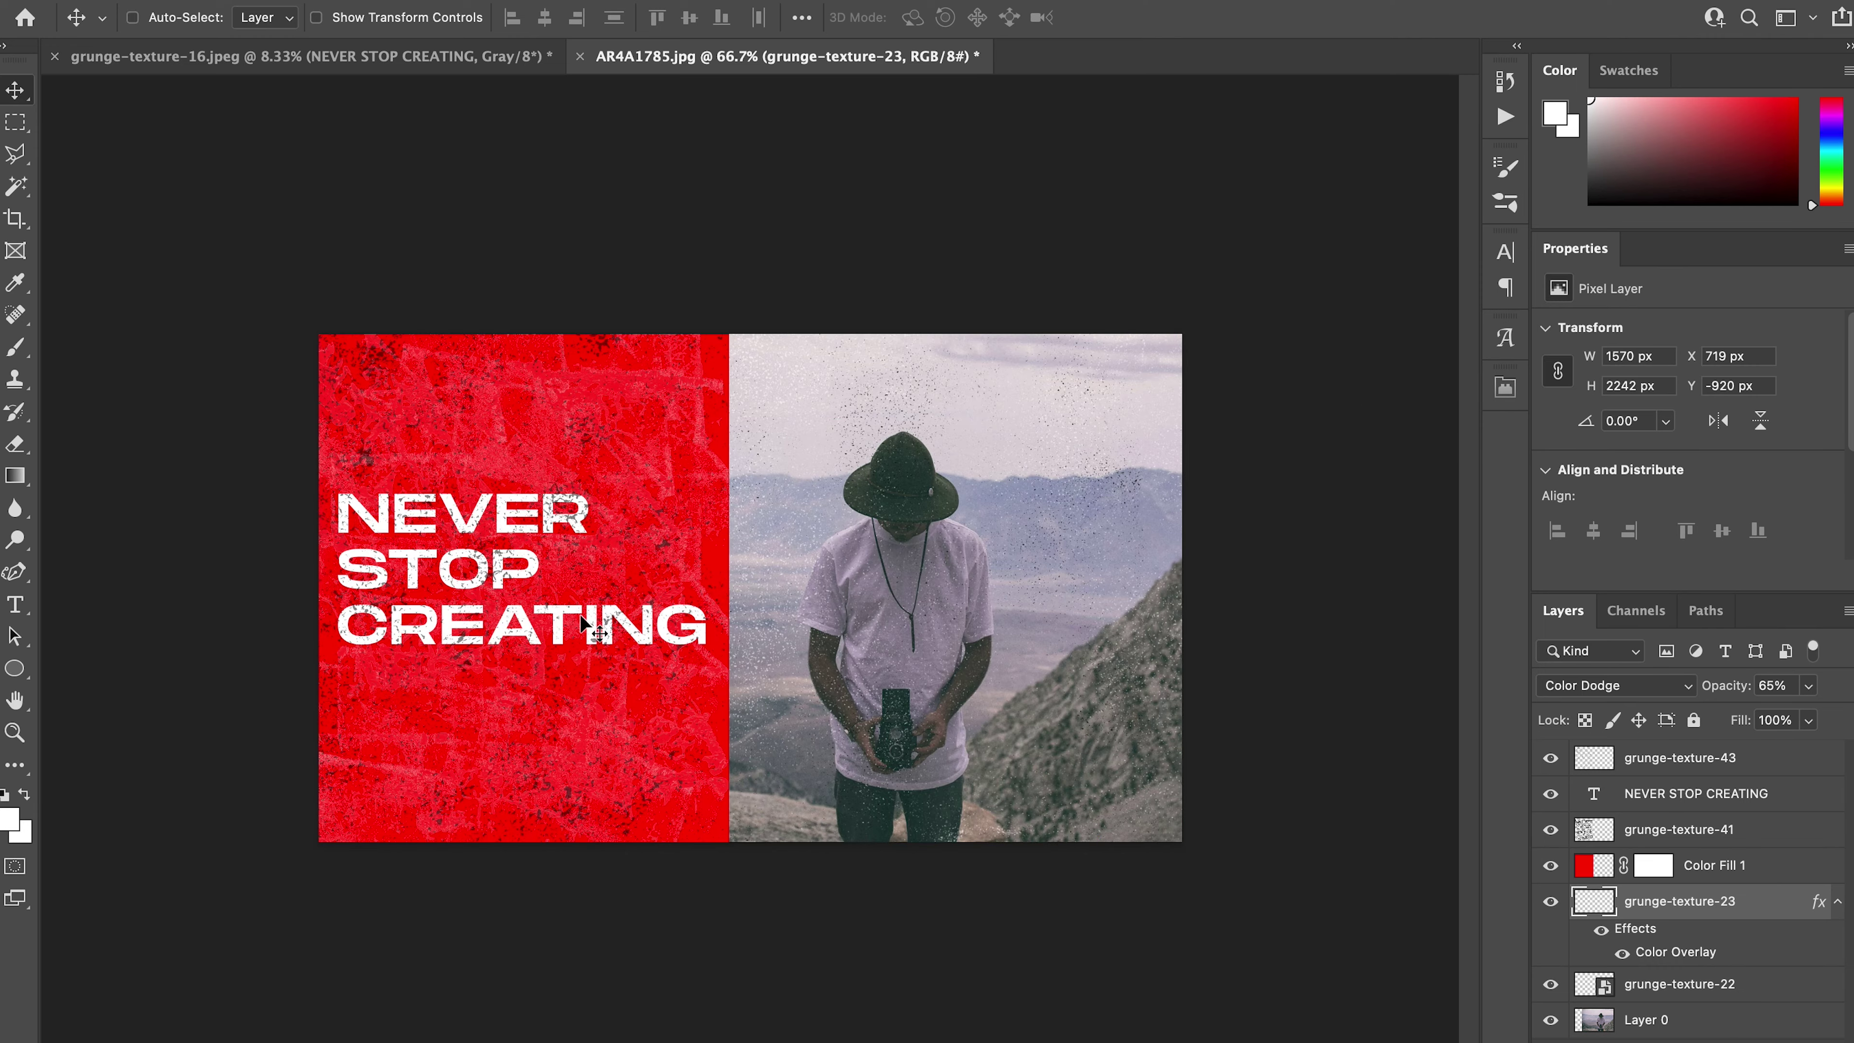
pyautogui.hotkey('ctrl', '+')
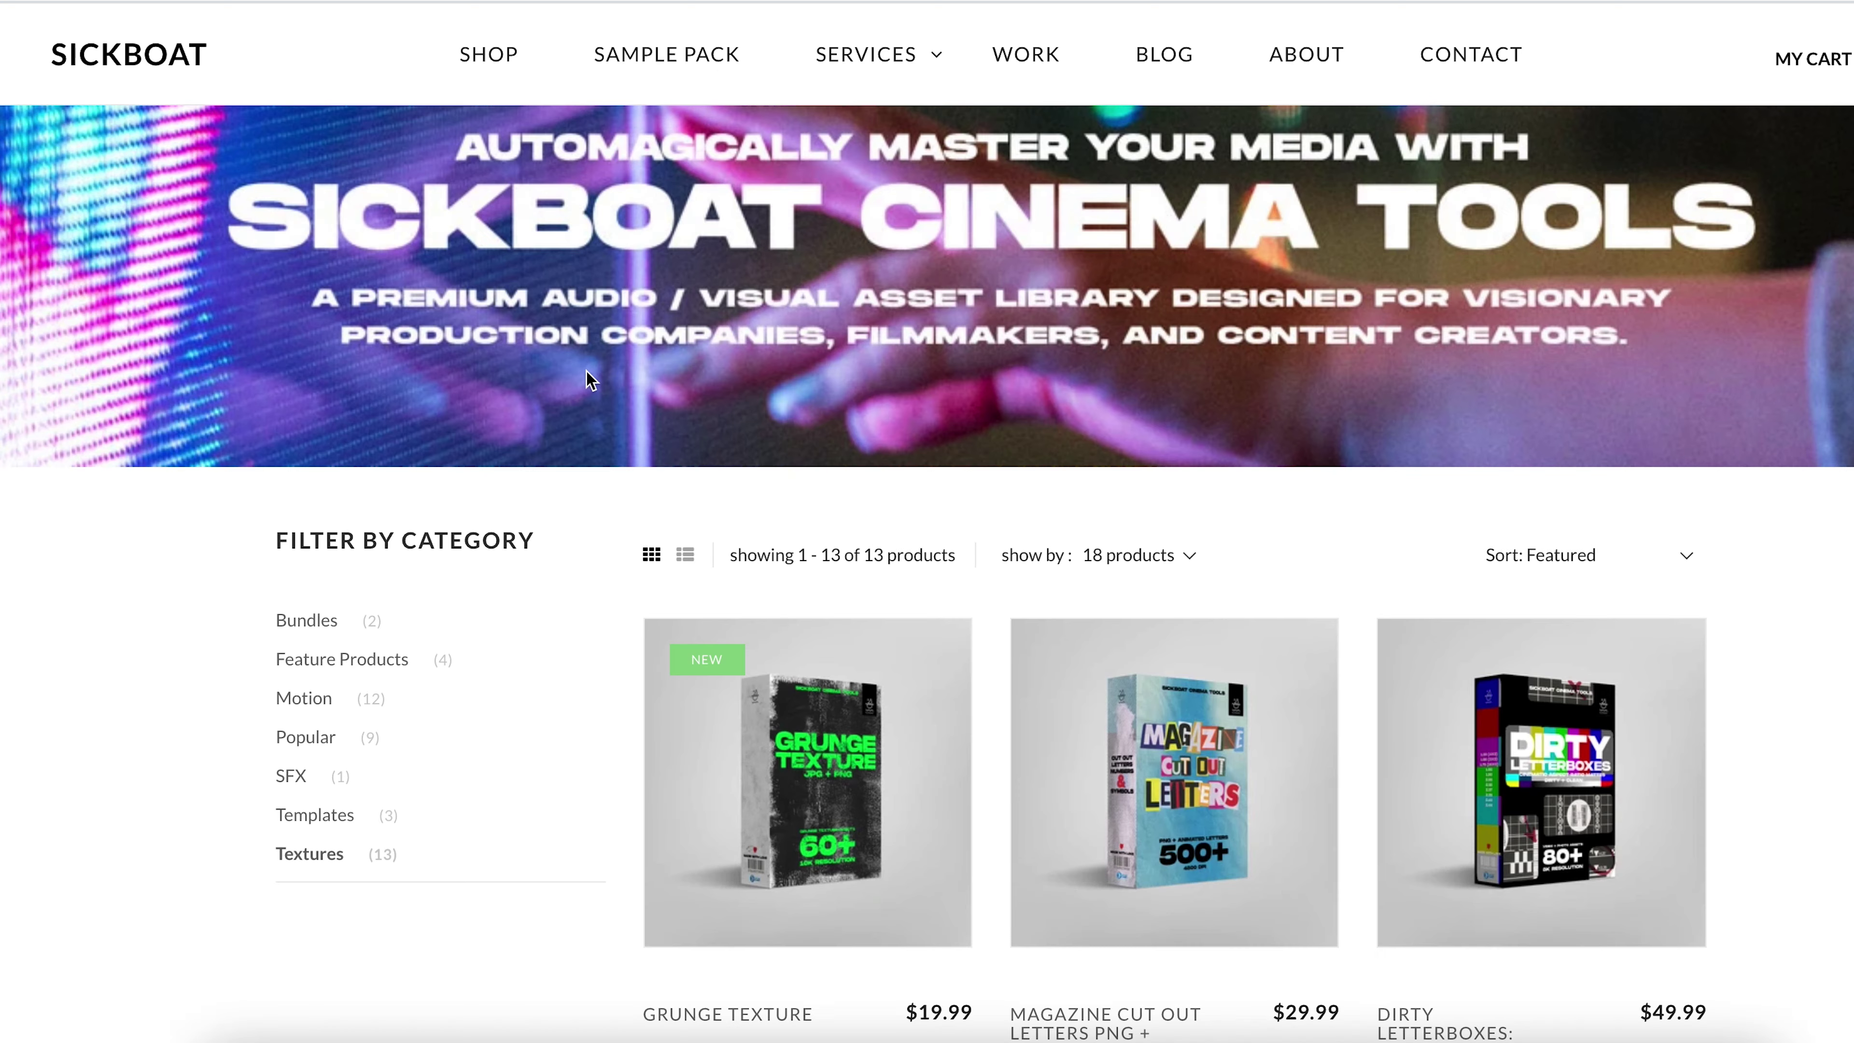
# Scroll through the 13 Textures products, from Cinevision down to the Master Bundle.
pyautogui.scroll(-5, 591, 380)
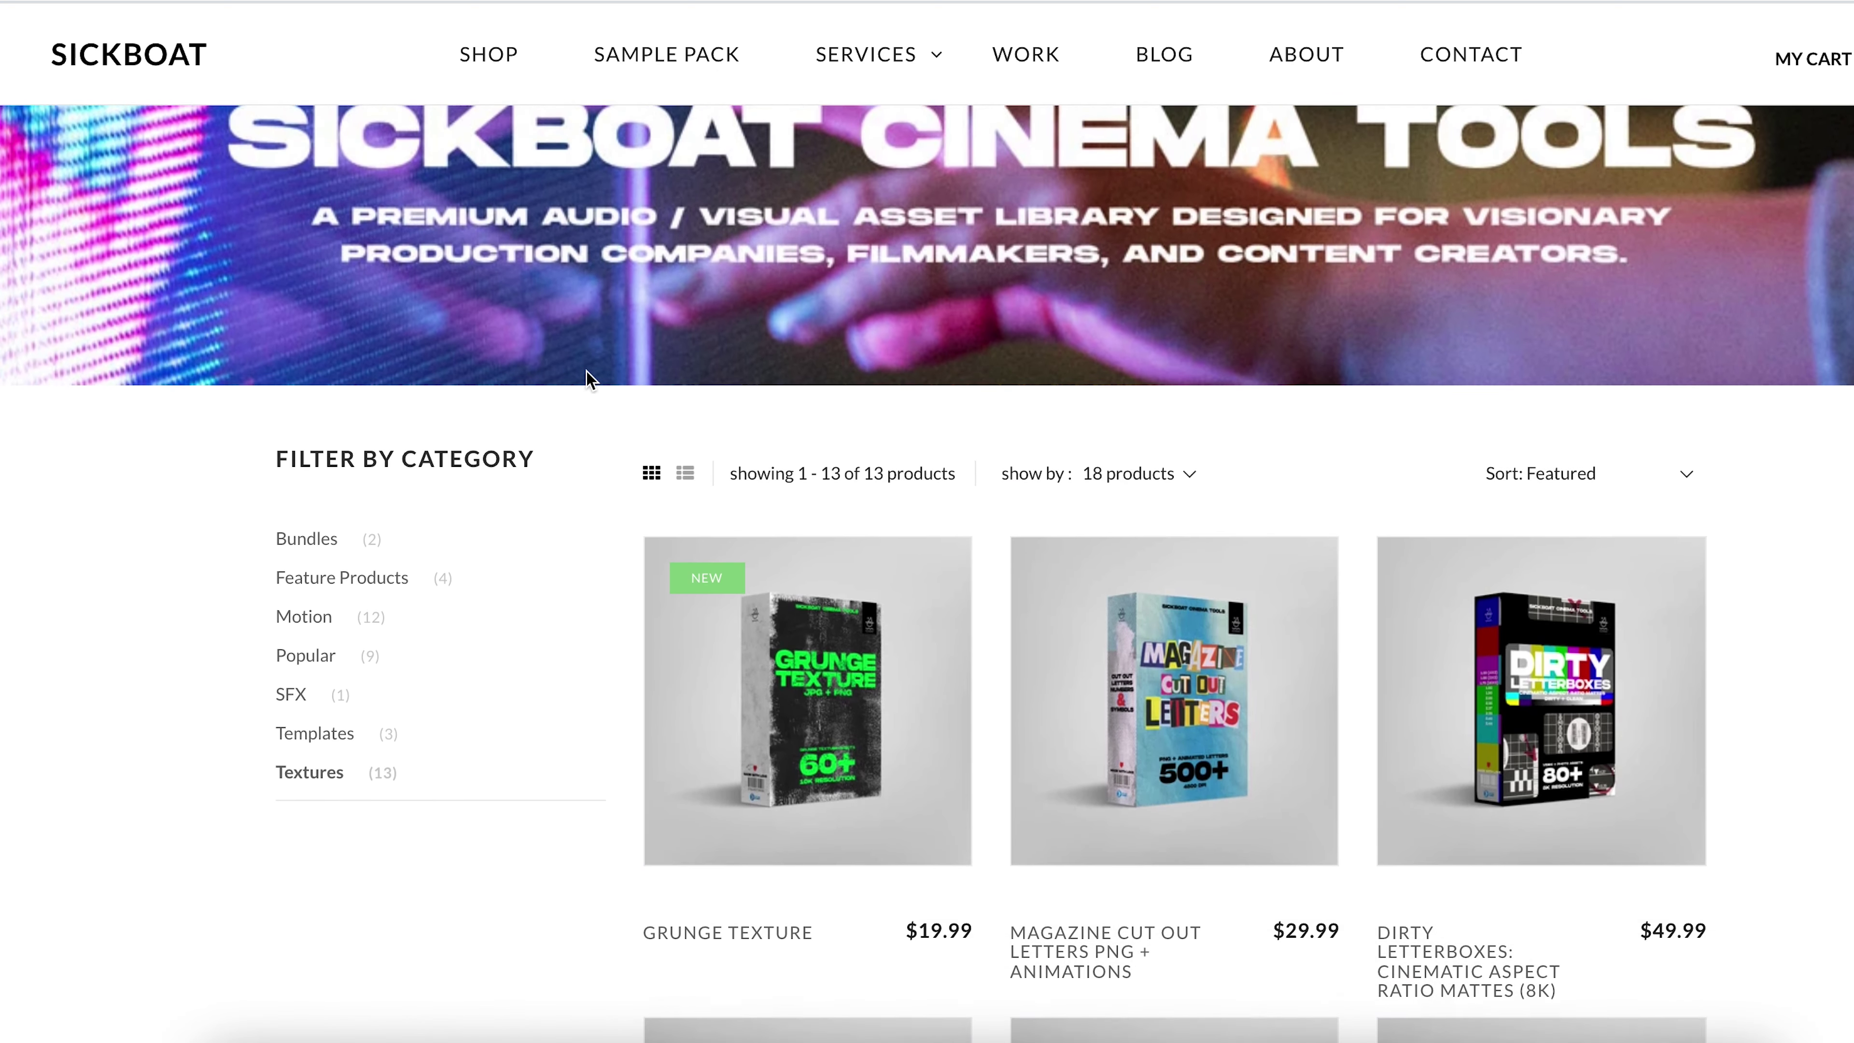
pyautogui.scroll(-1, 590, 380)
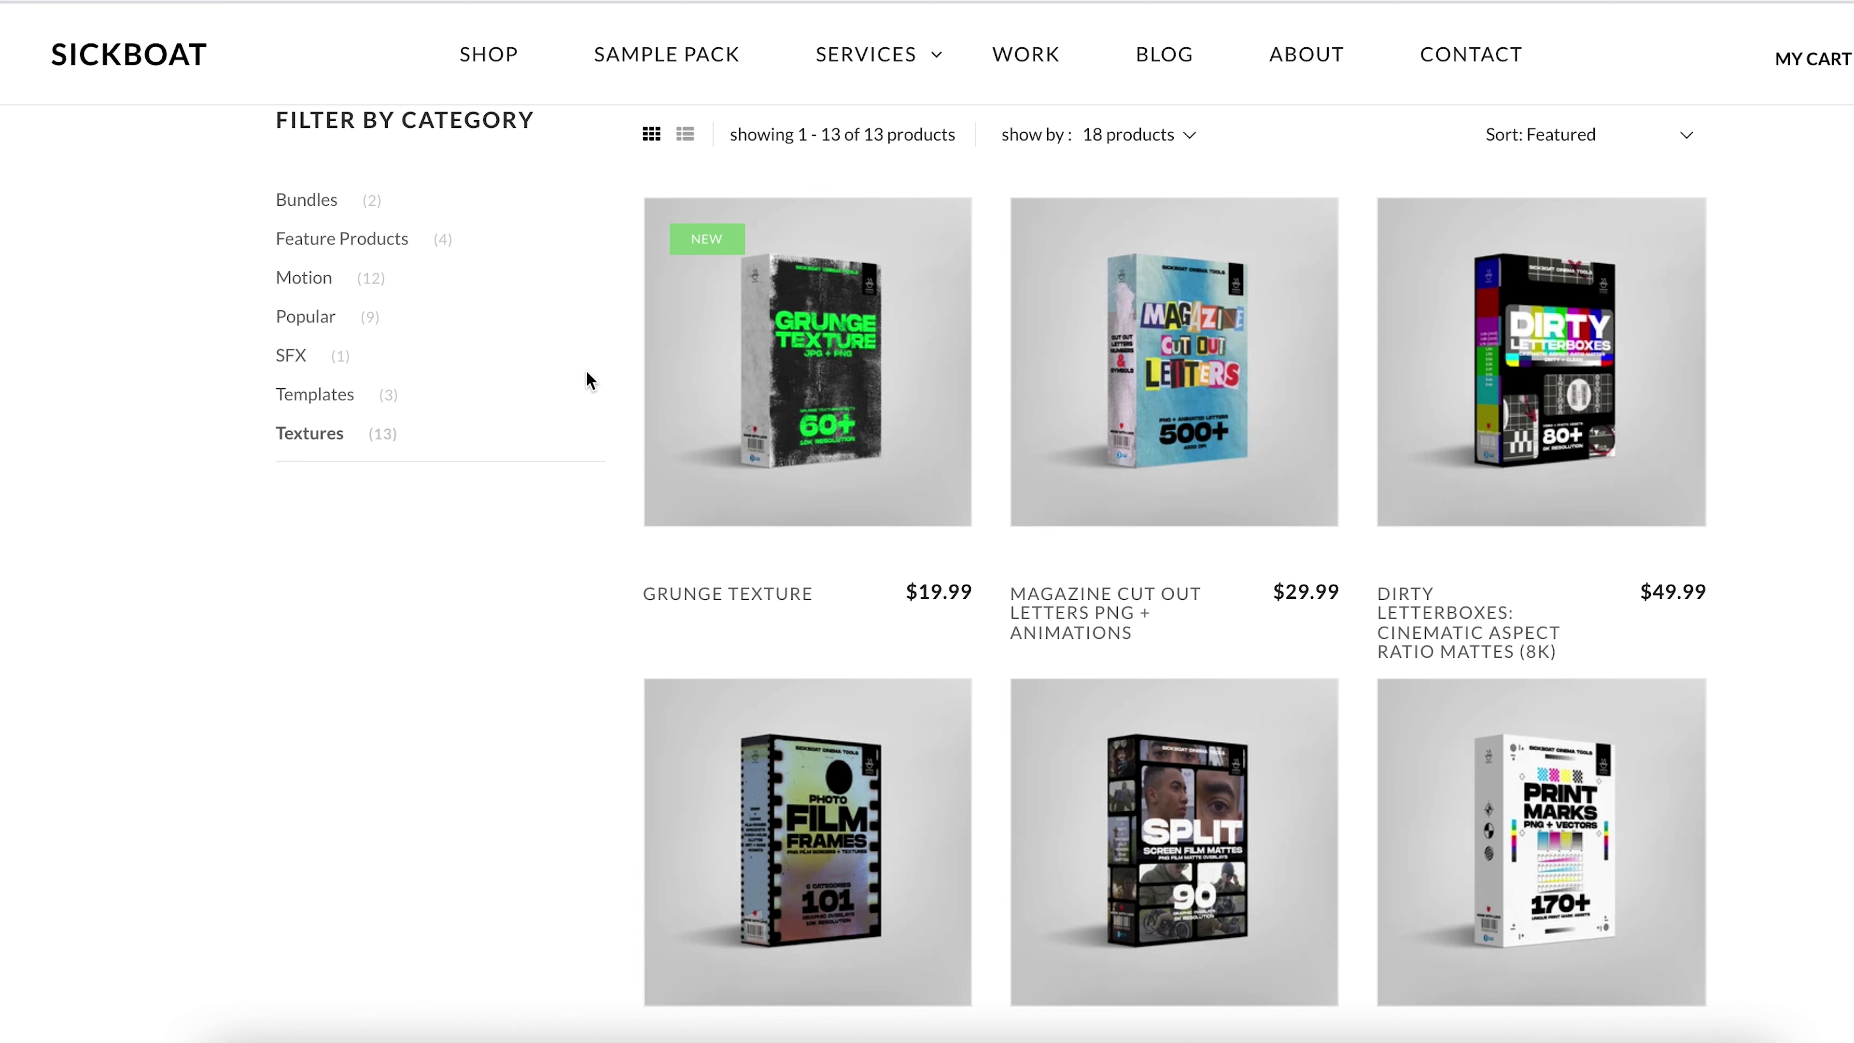
pyautogui.scroll(-7, 590, 380)
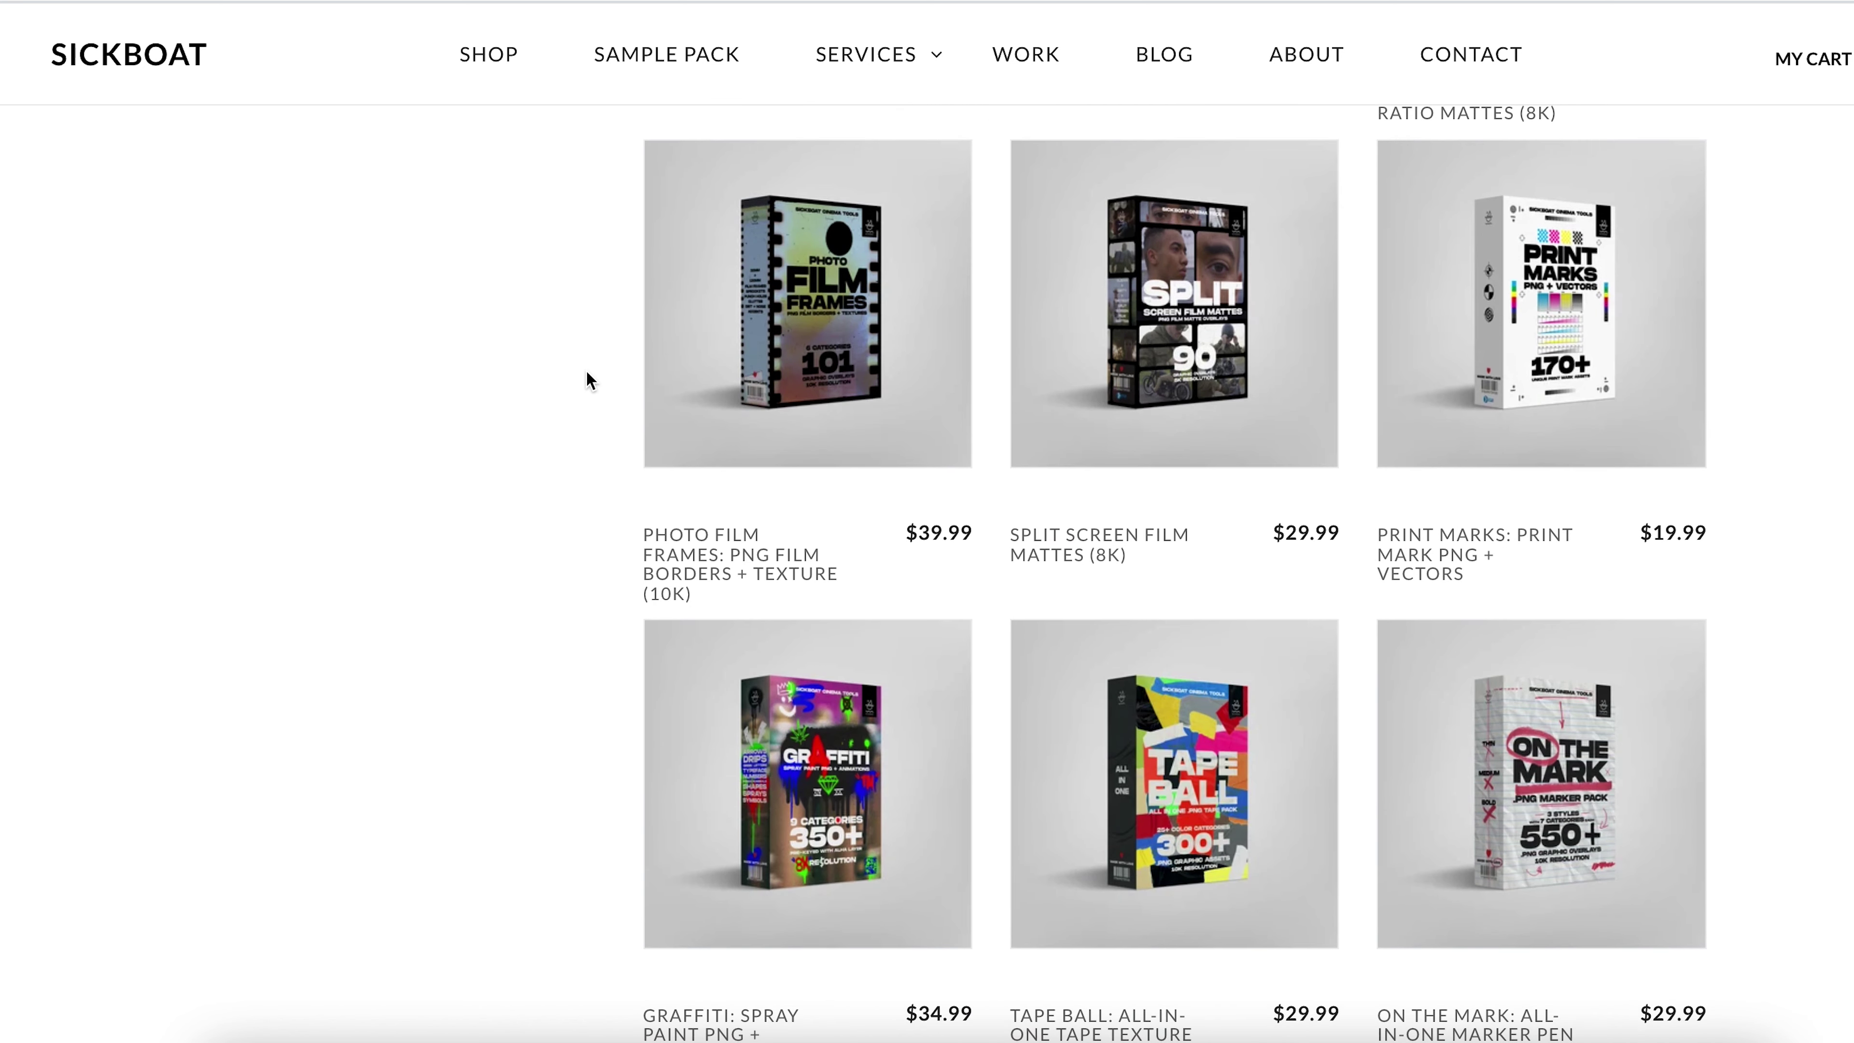
pyautogui.scroll(-1, 590, 380)
pyautogui.scroll(-5, 590, 380)
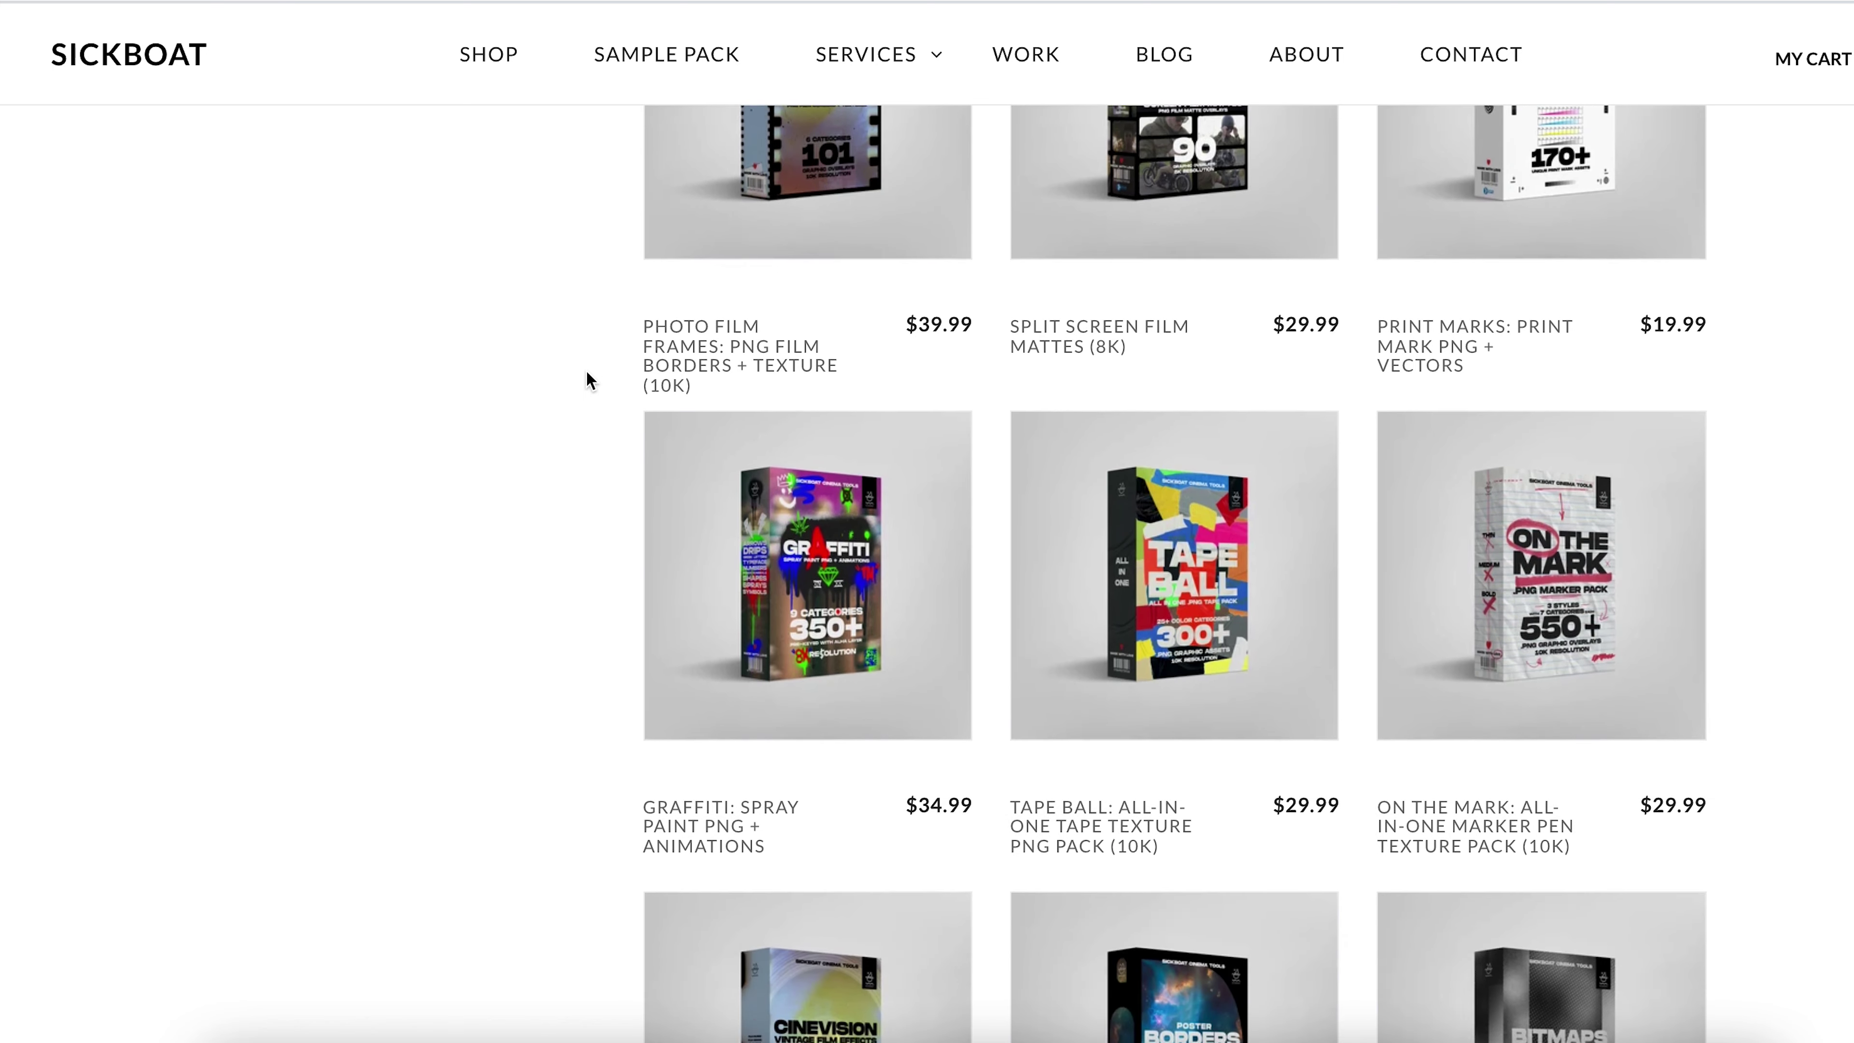
pyautogui.scroll(-5, 590, 380)
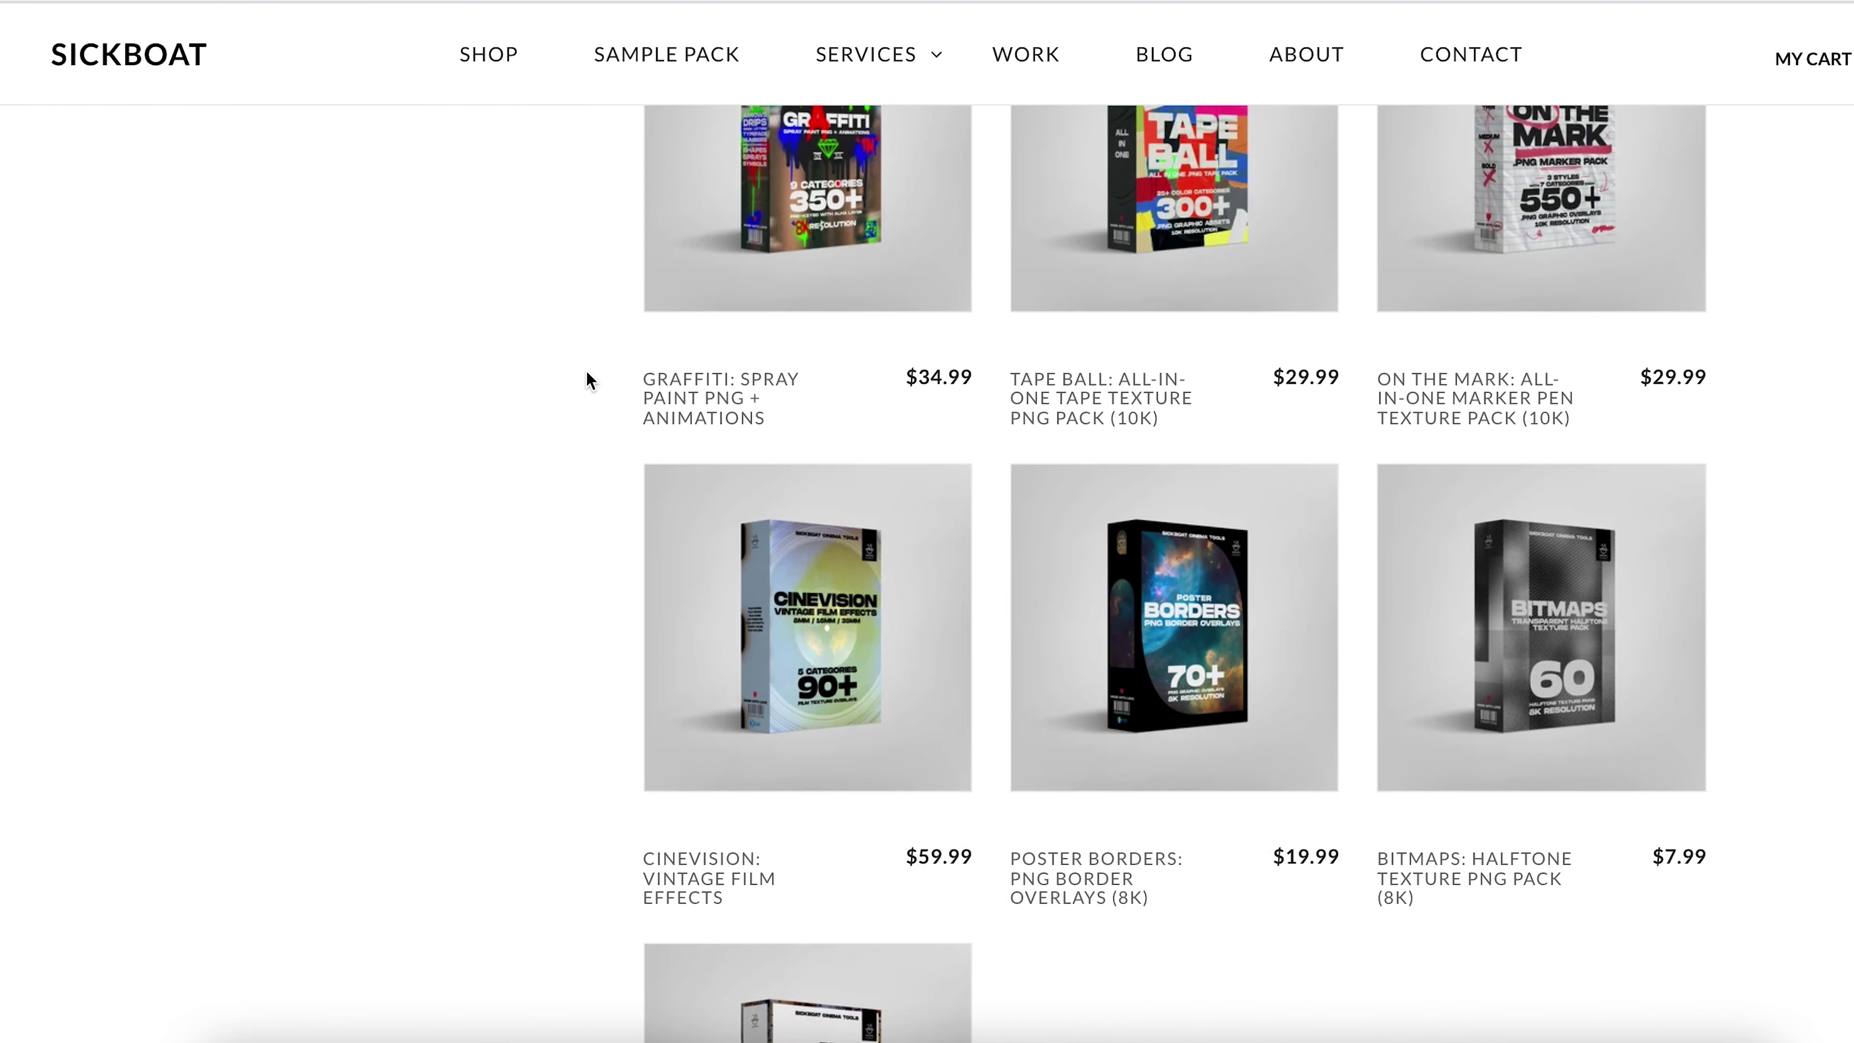